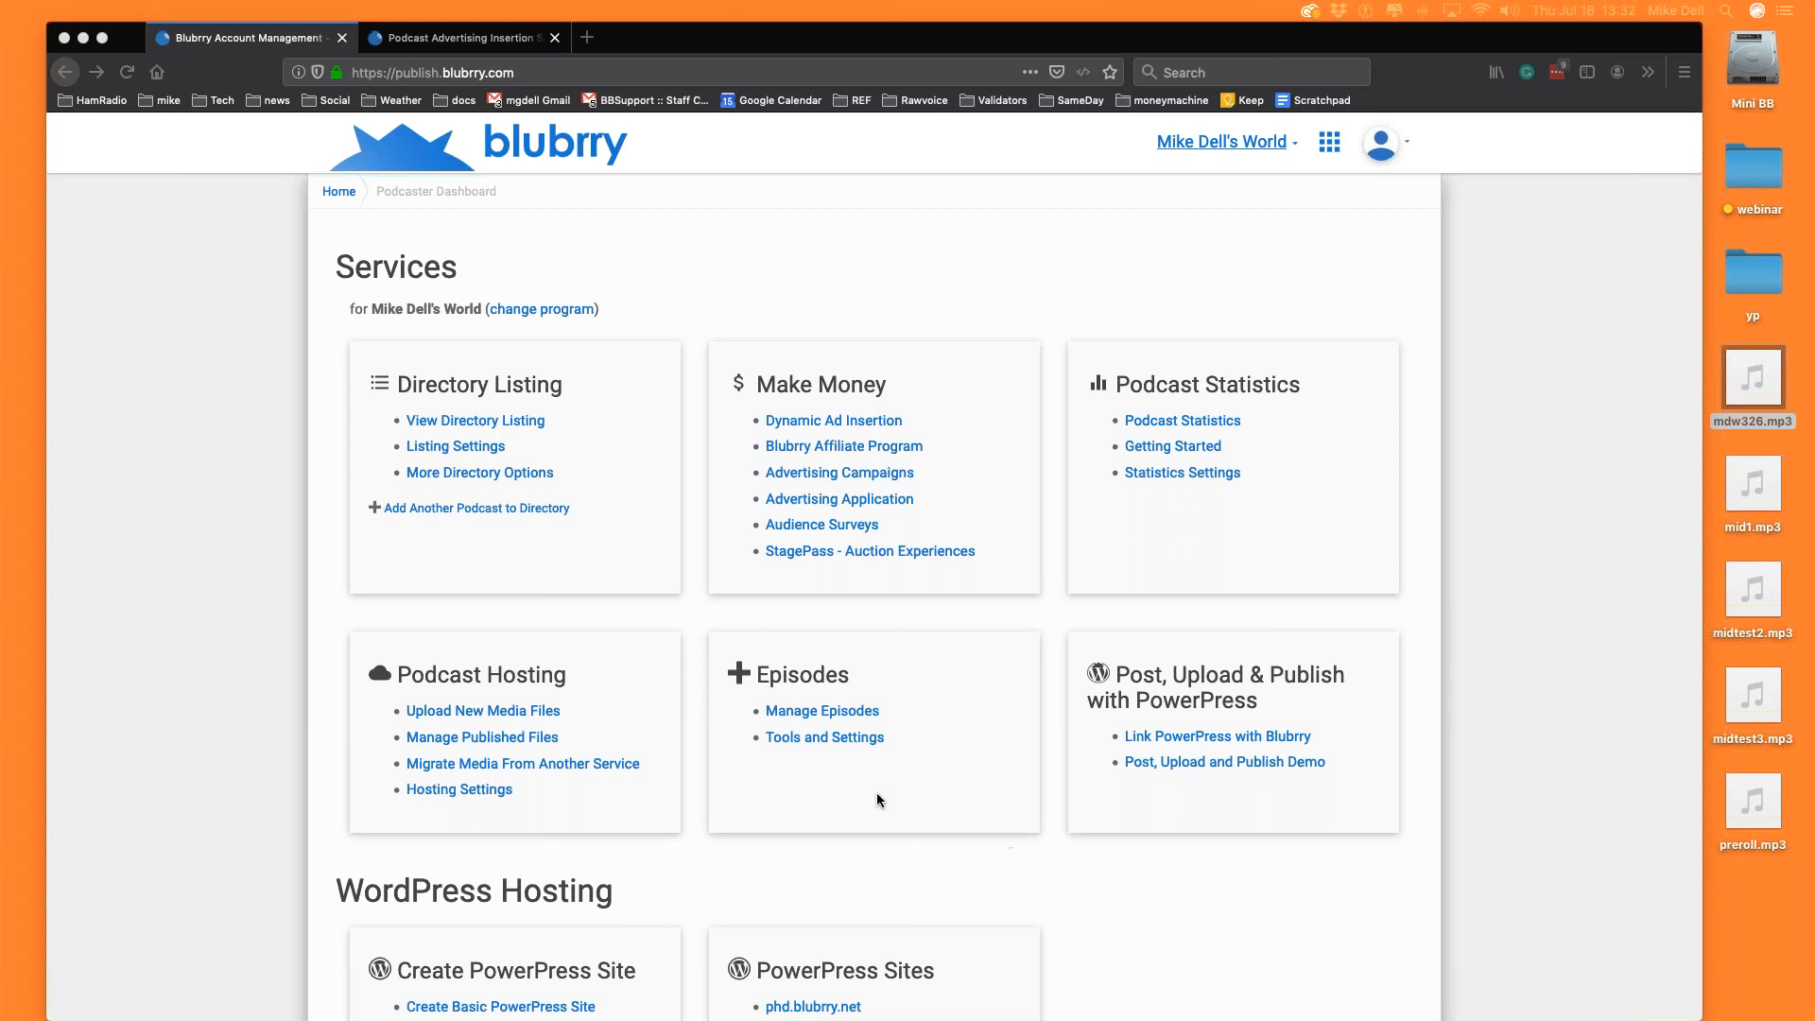
Look over the Podcast Advertising Insertion System guide page, then return to the Podcaster Dashboard services.
{"action": "left_click", "coordinate": [501, 40]}
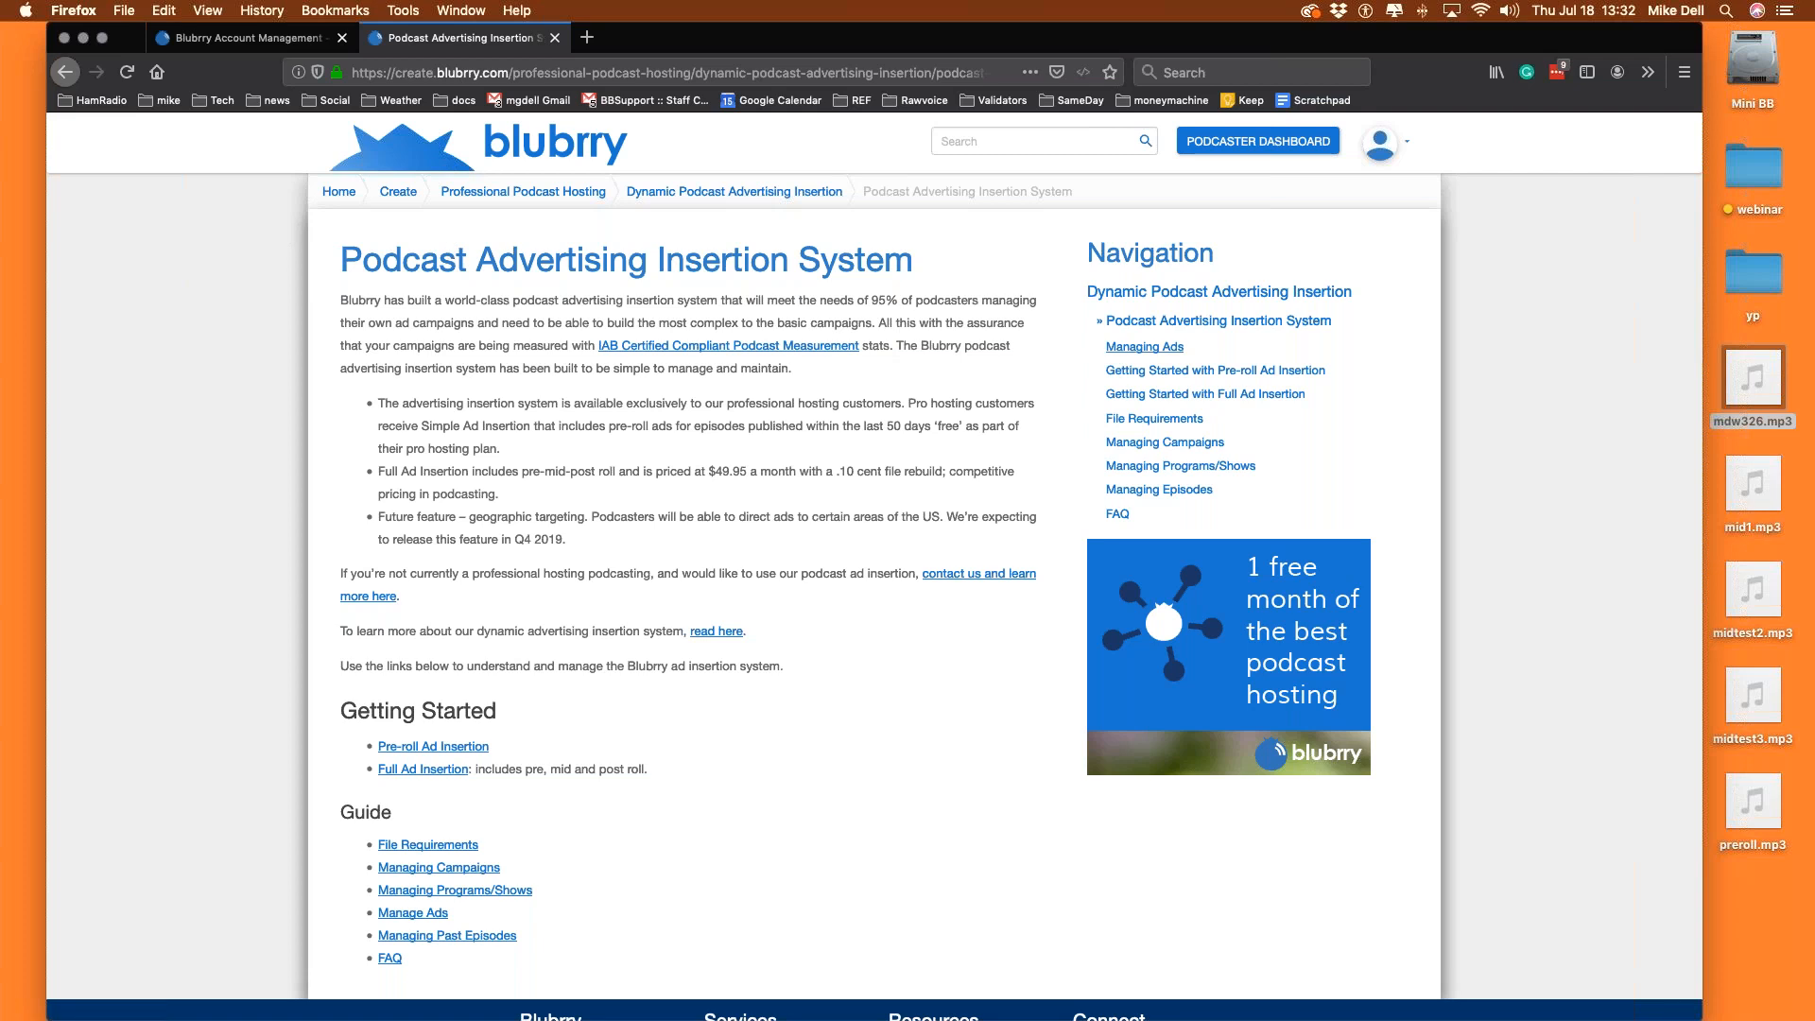
{"action": "scroll", "coordinate": [624, 661], "scroll_direction": "down", "scroll_amount": 2}
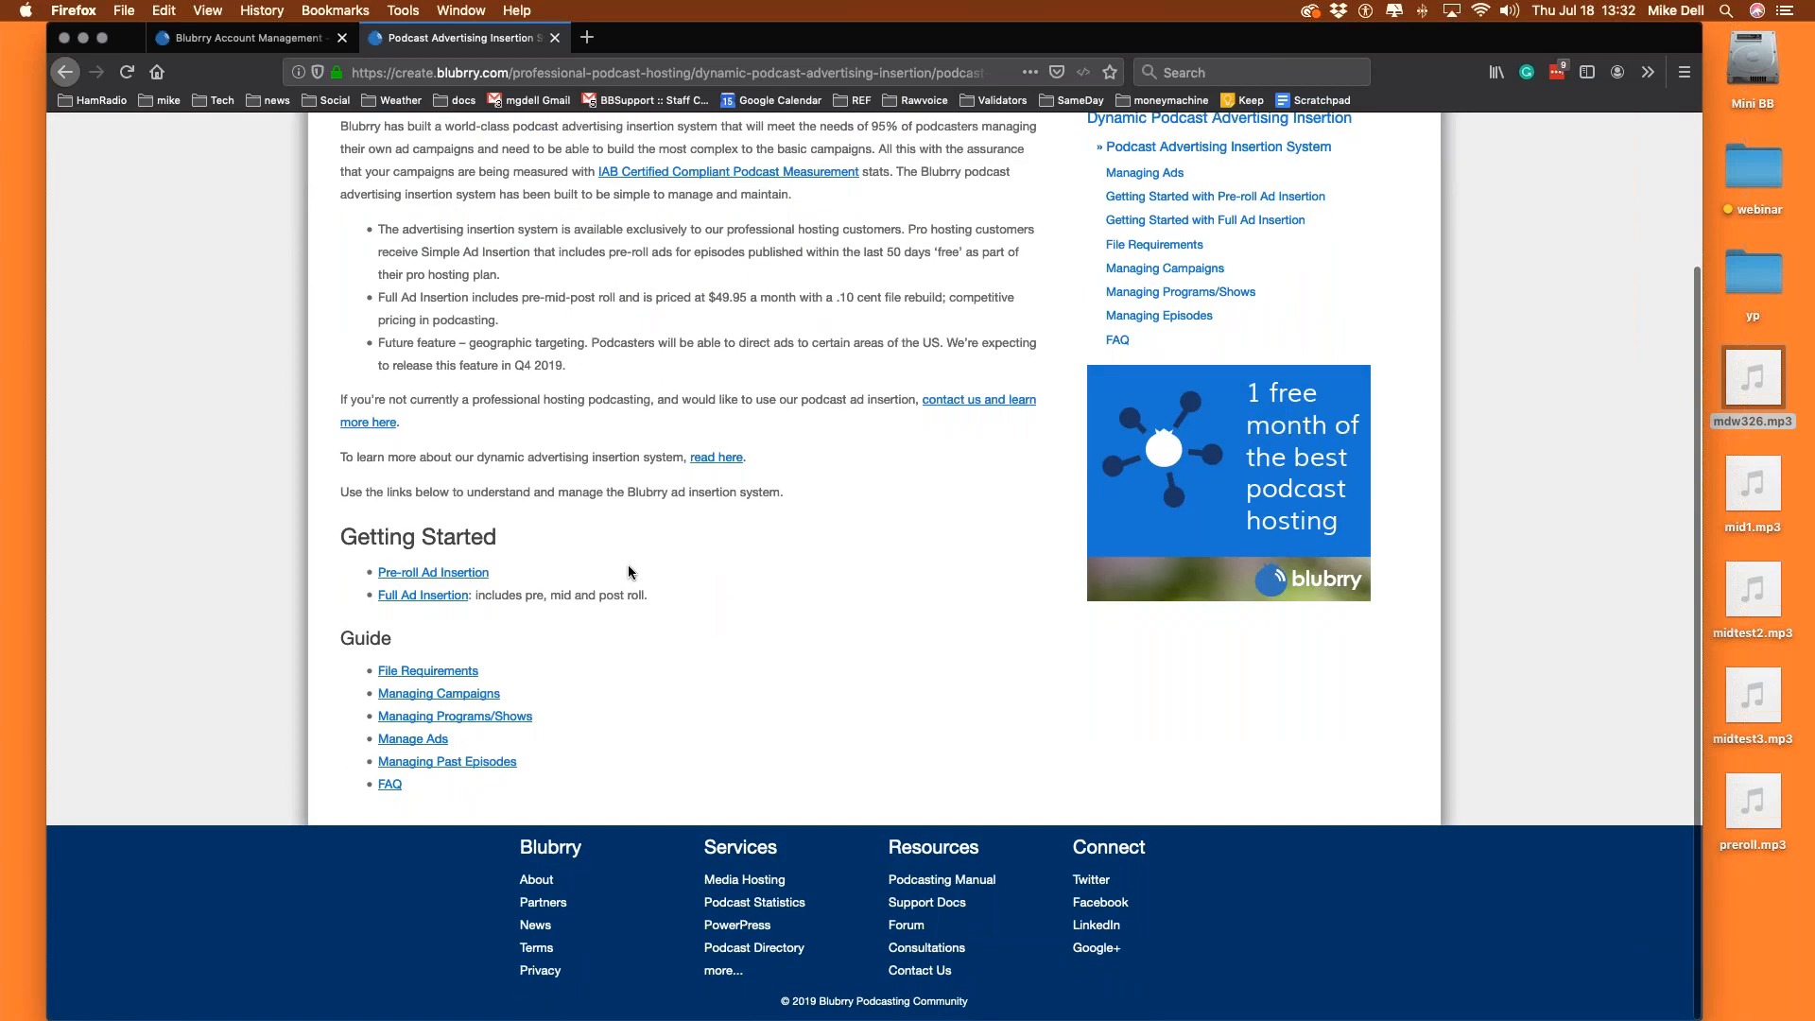
{"action": "scroll", "coordinate": [628, 572], "scroll_direction": "up", "scroll_amount": 2}
{"action": "left_click", "coordinate": [521, 126]}
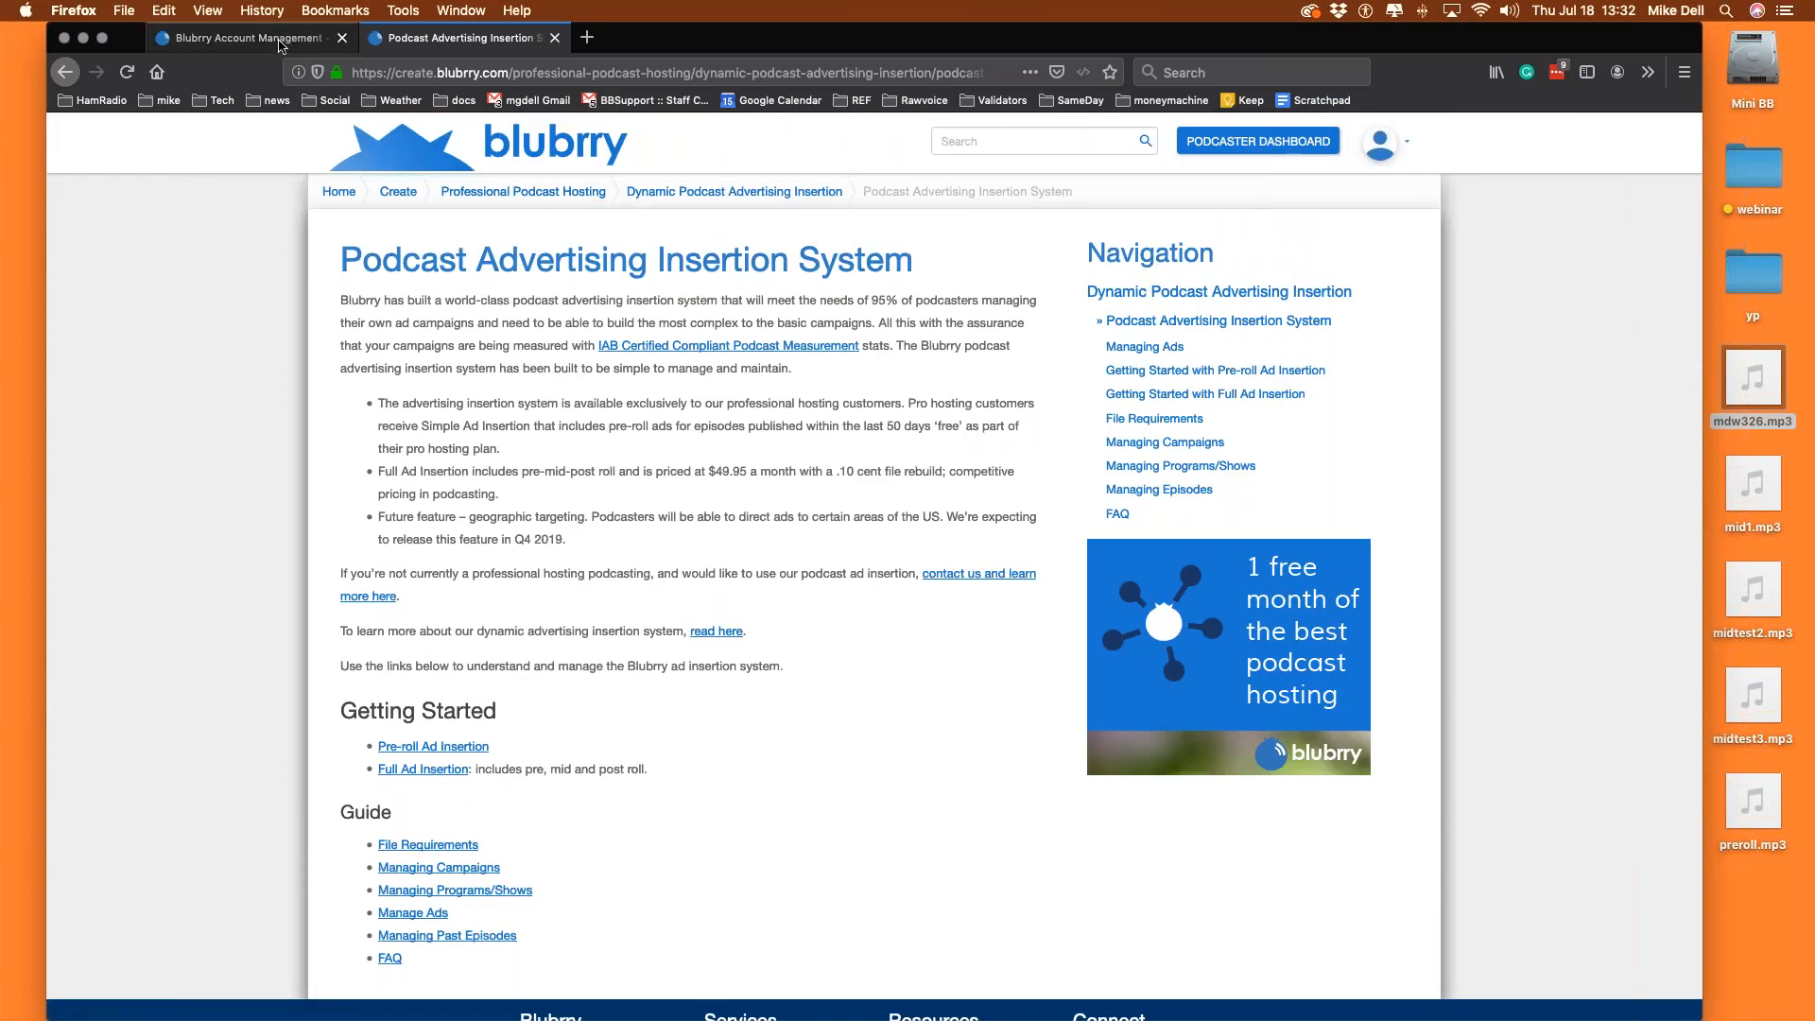
{"action": "scroll", "coordinate": [233, 484], "scroll_direction": "down", "scroll_amount": 3}
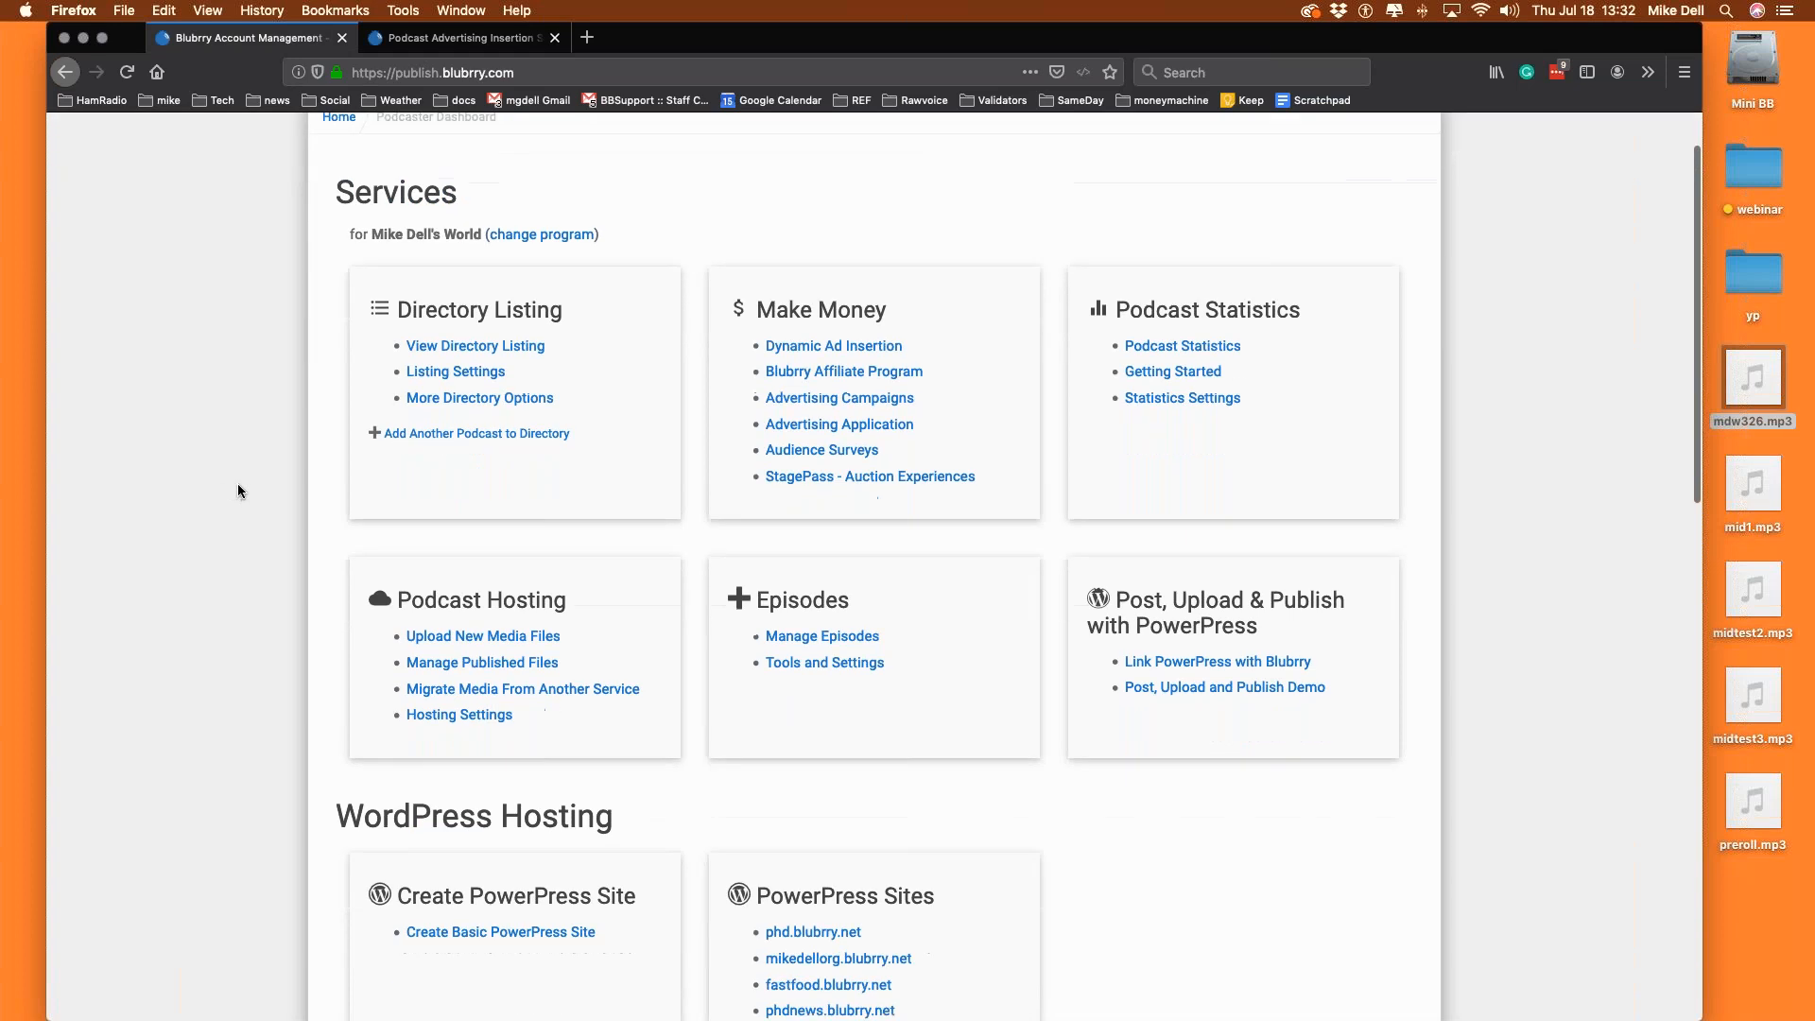
{"action": "scroll", "coordinate": [232, 484], "scroll_direction": "up", "scroll_amount": 3}
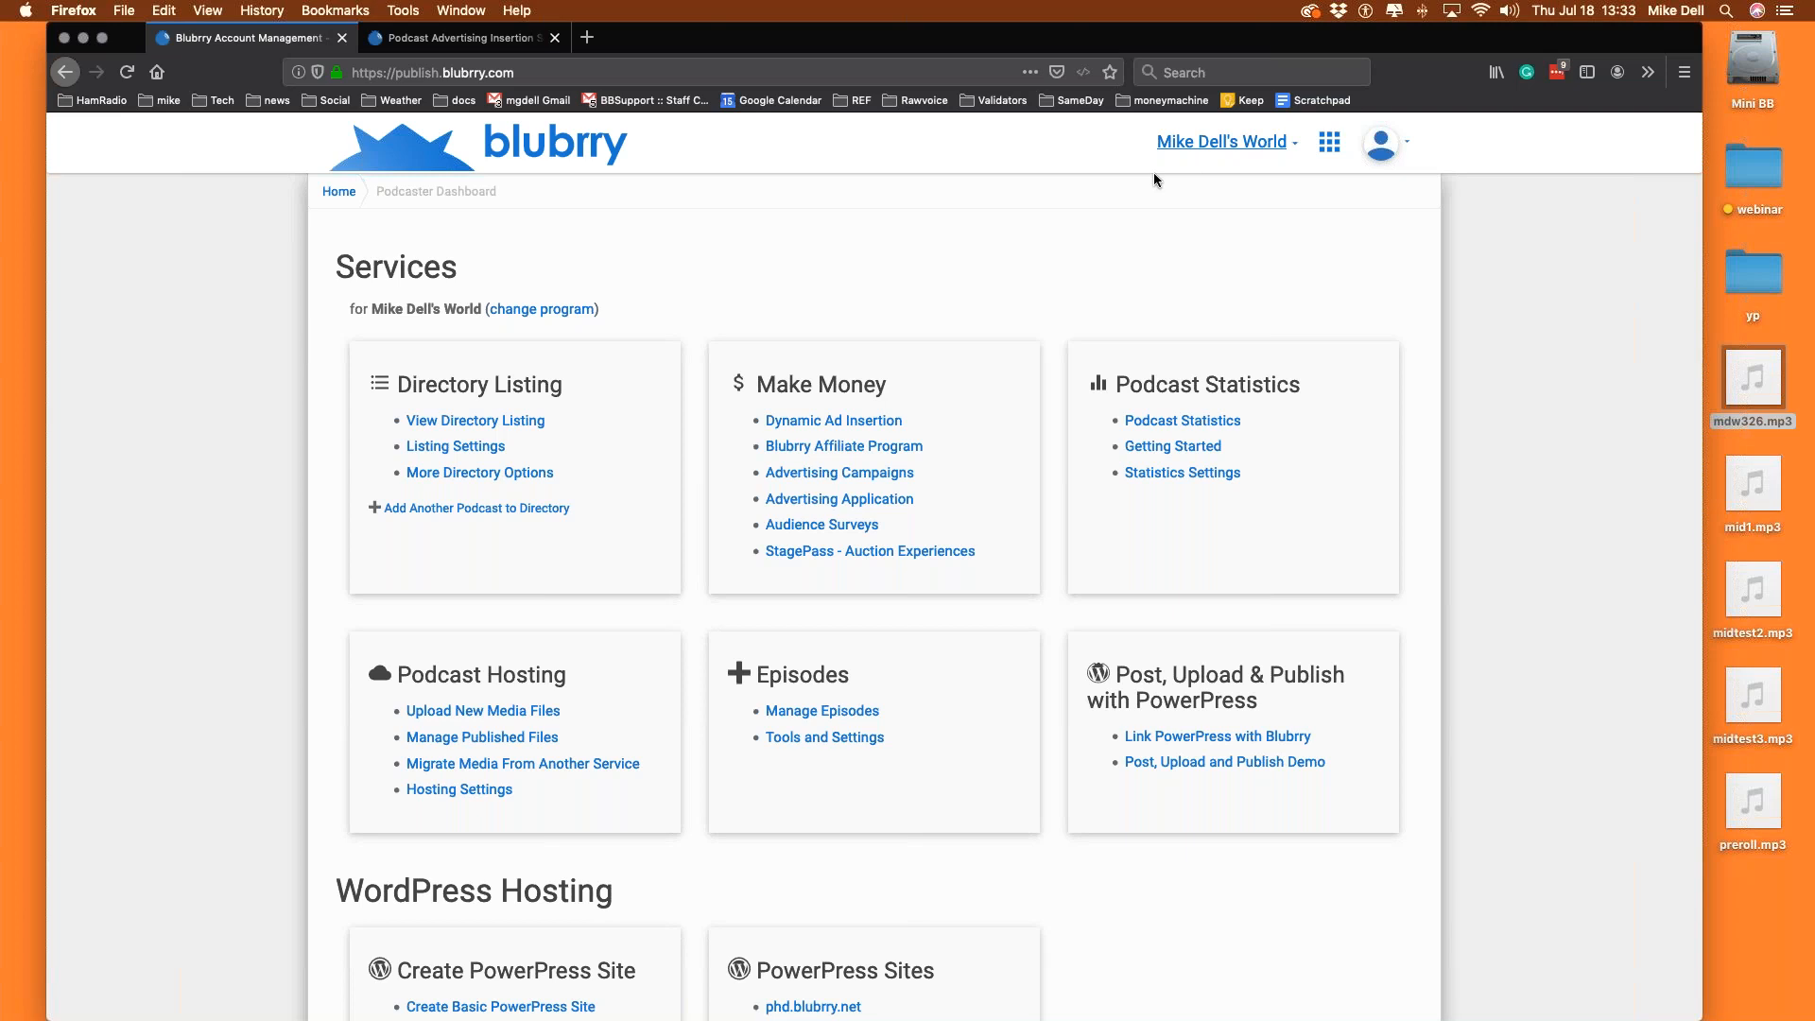
Start a new Dynamic Ad Insertion campaign and title it "Preroll test".
{"action": "left_click", "coordinate": [853, 421]}
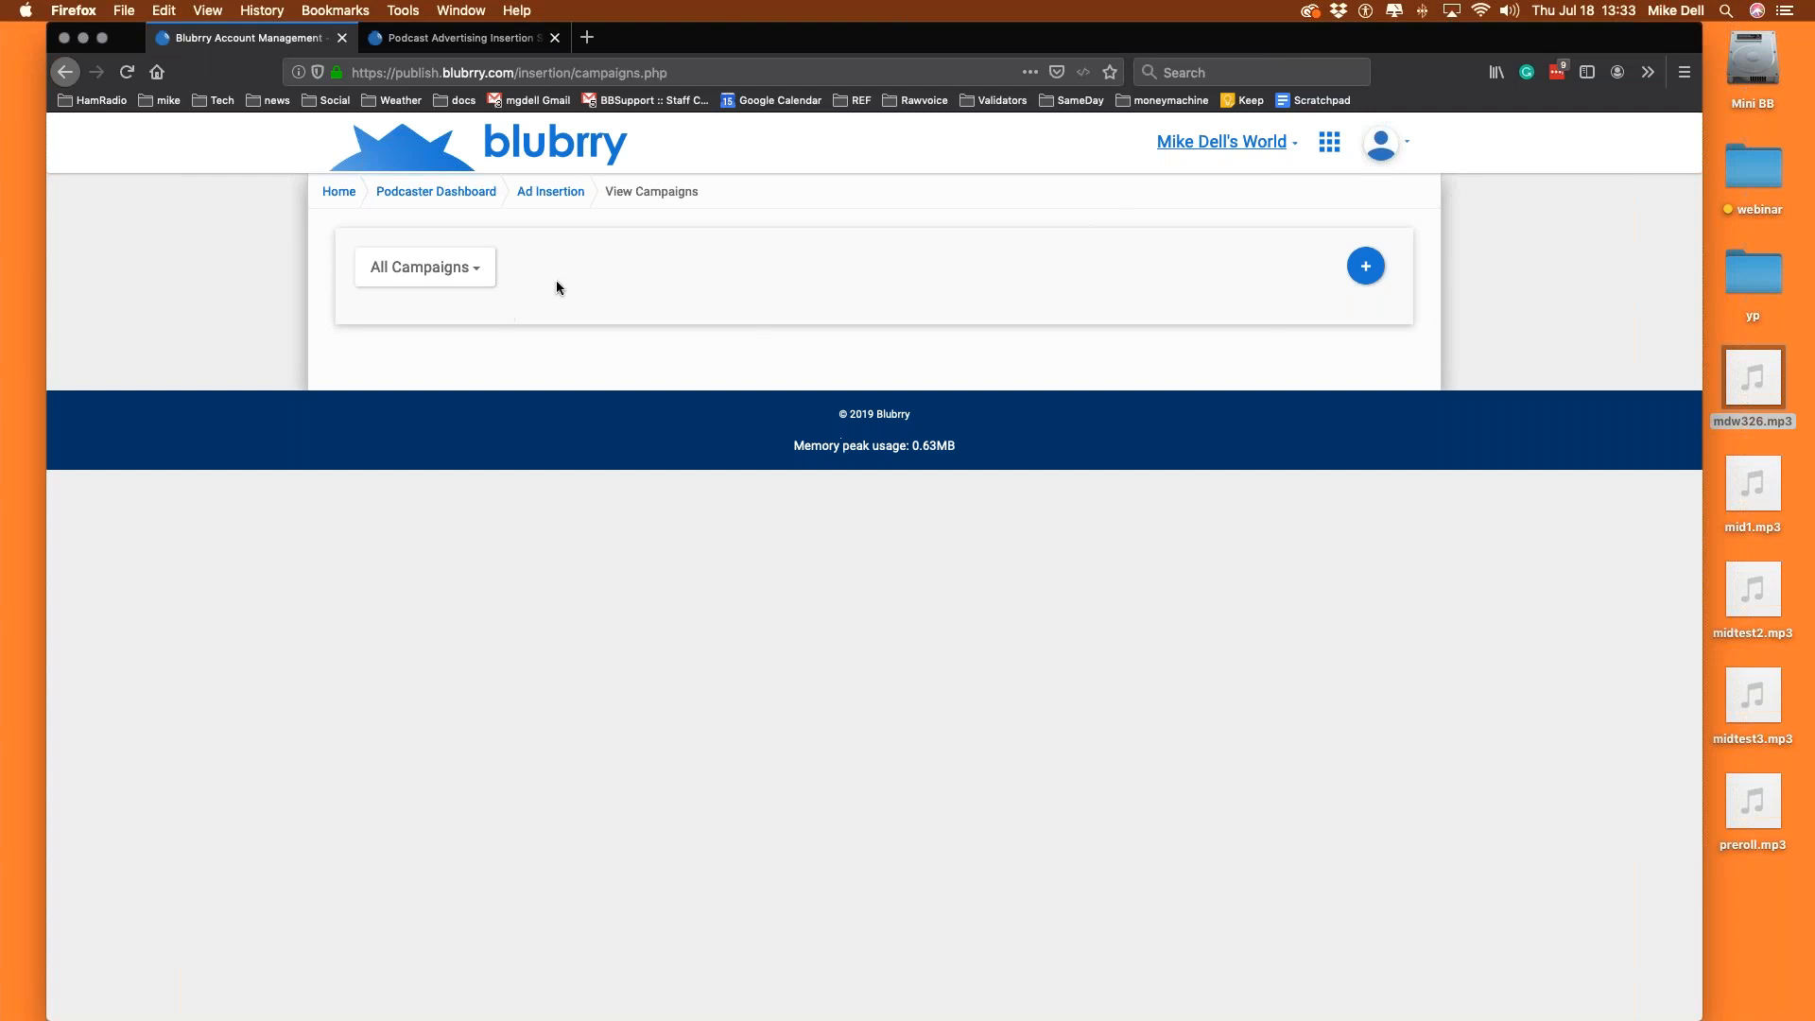
{"action": "left_click", "coordinate": [1367, 270]}
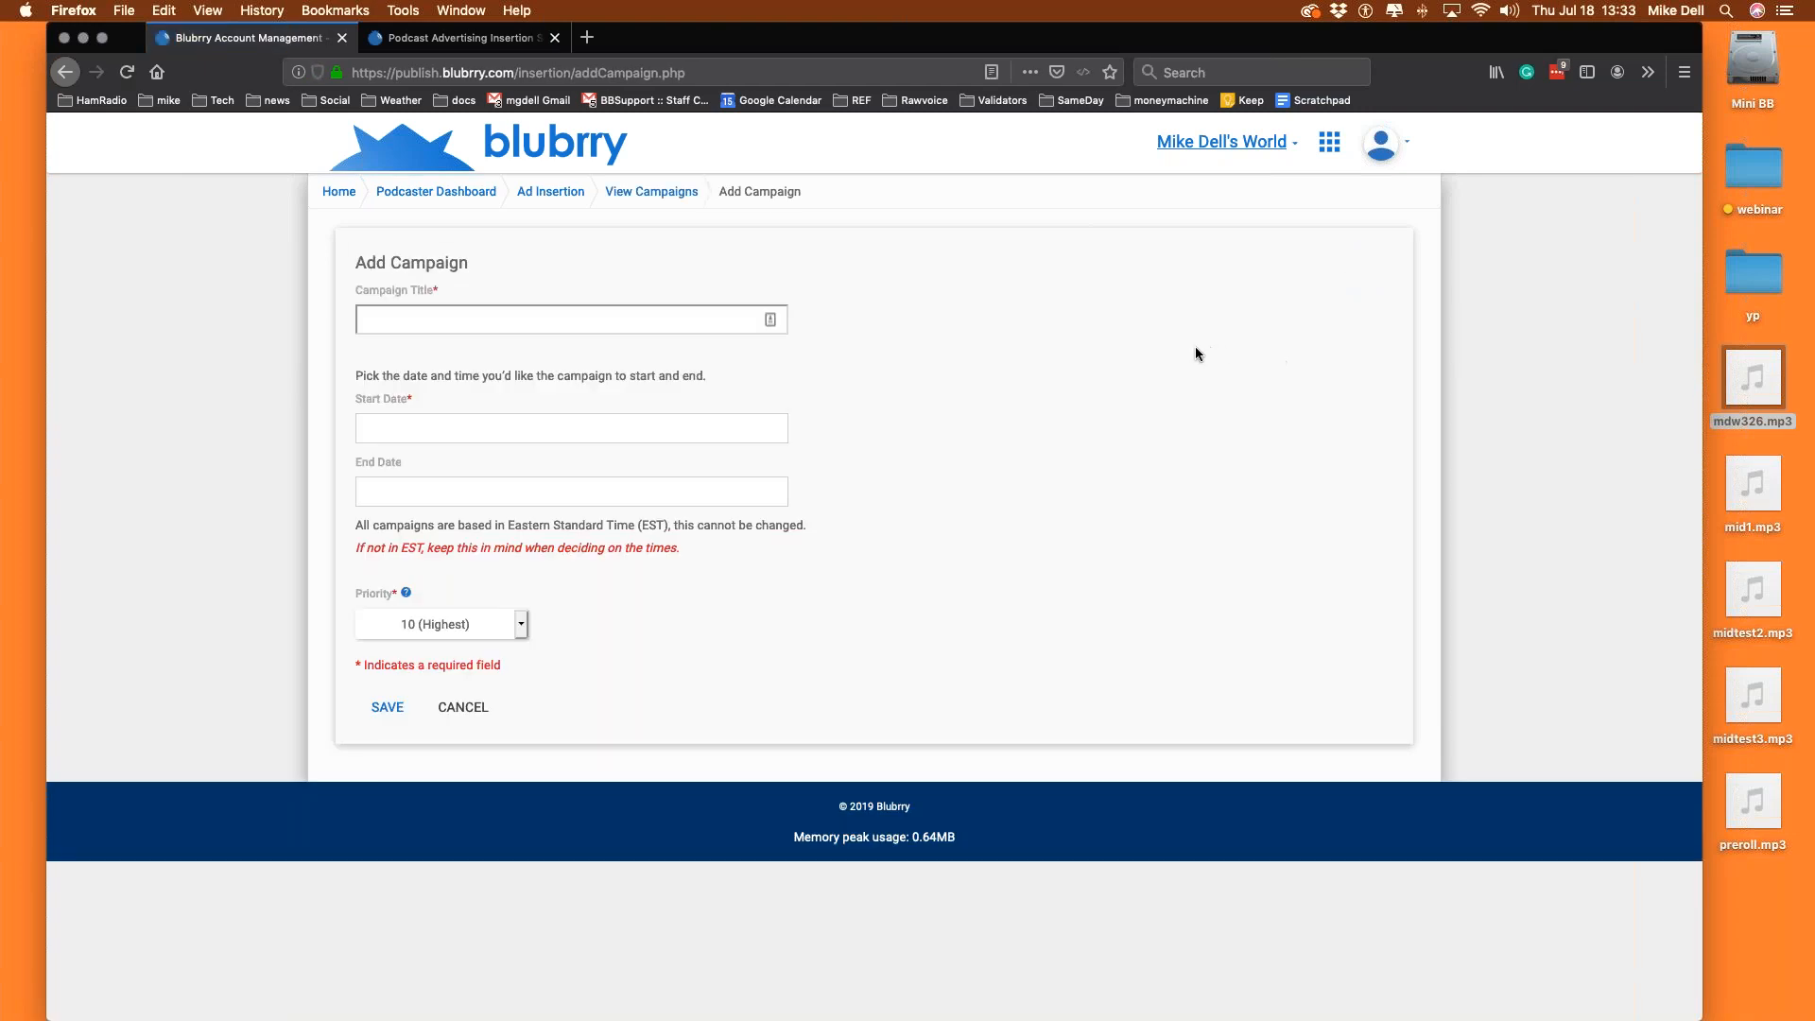
{"action": "left_click", "coordinate": [468, 318]}
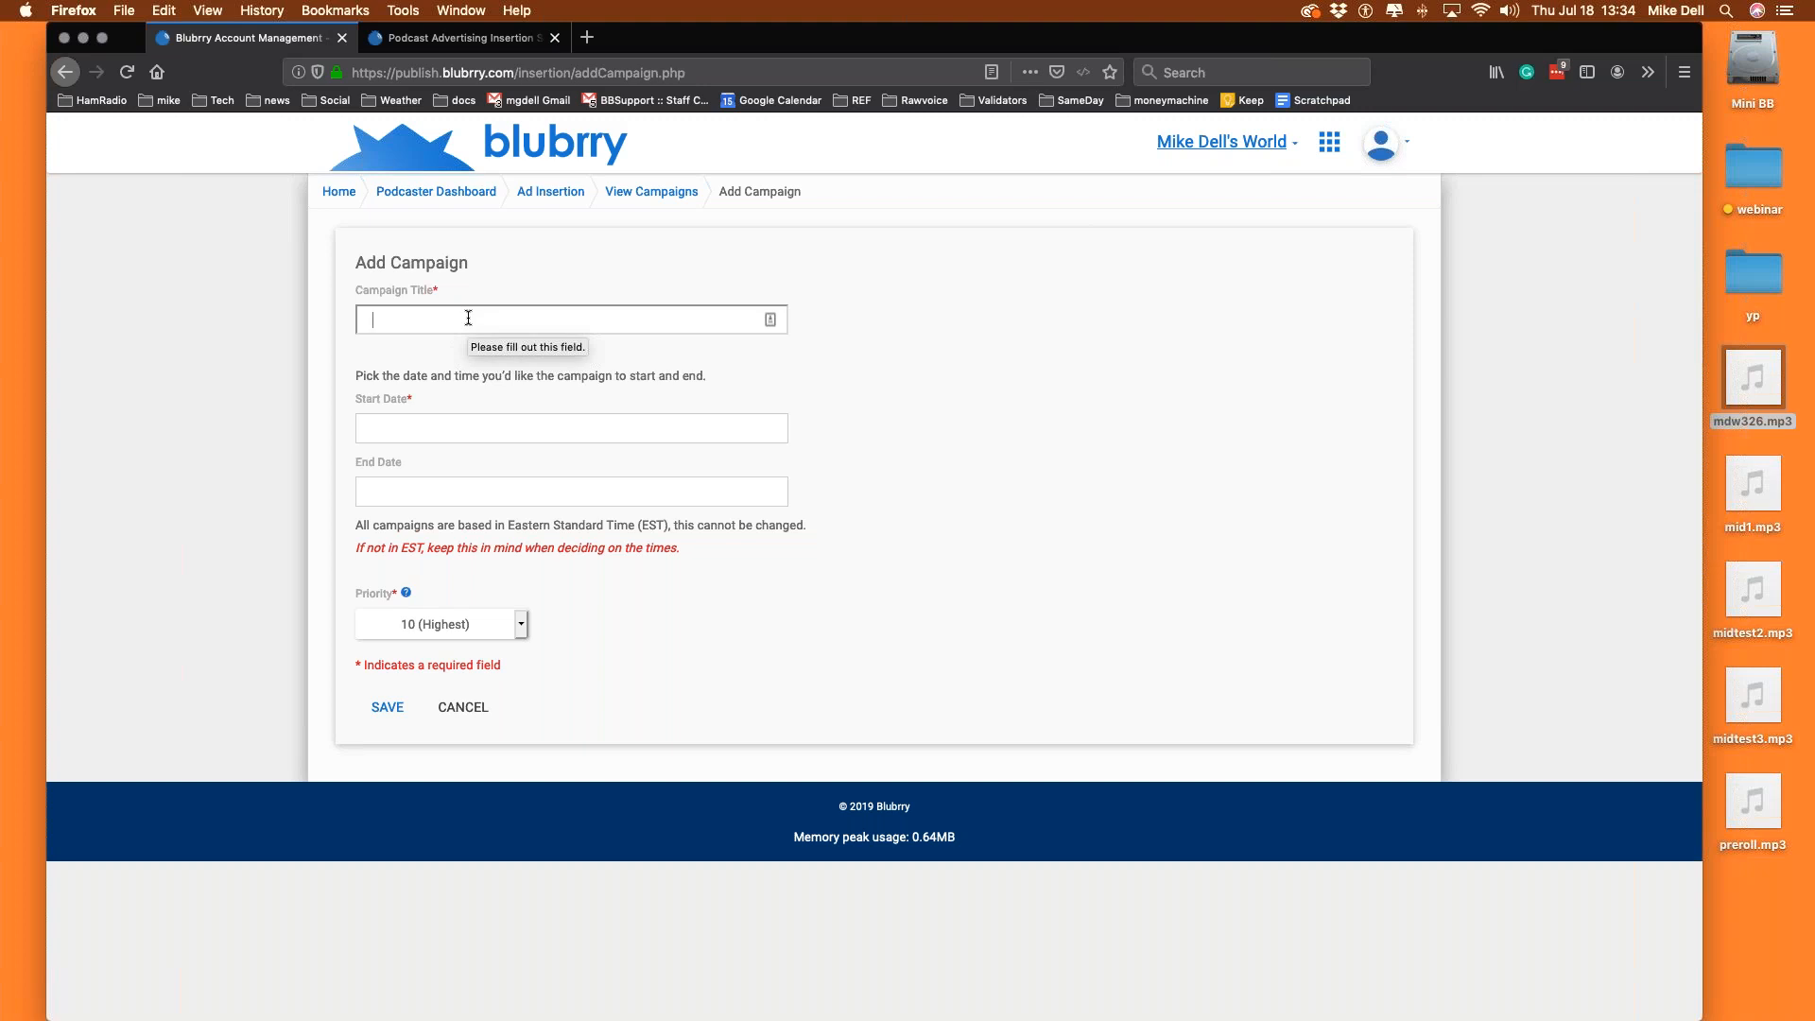
{"action": "type", "text": "Prerol"}
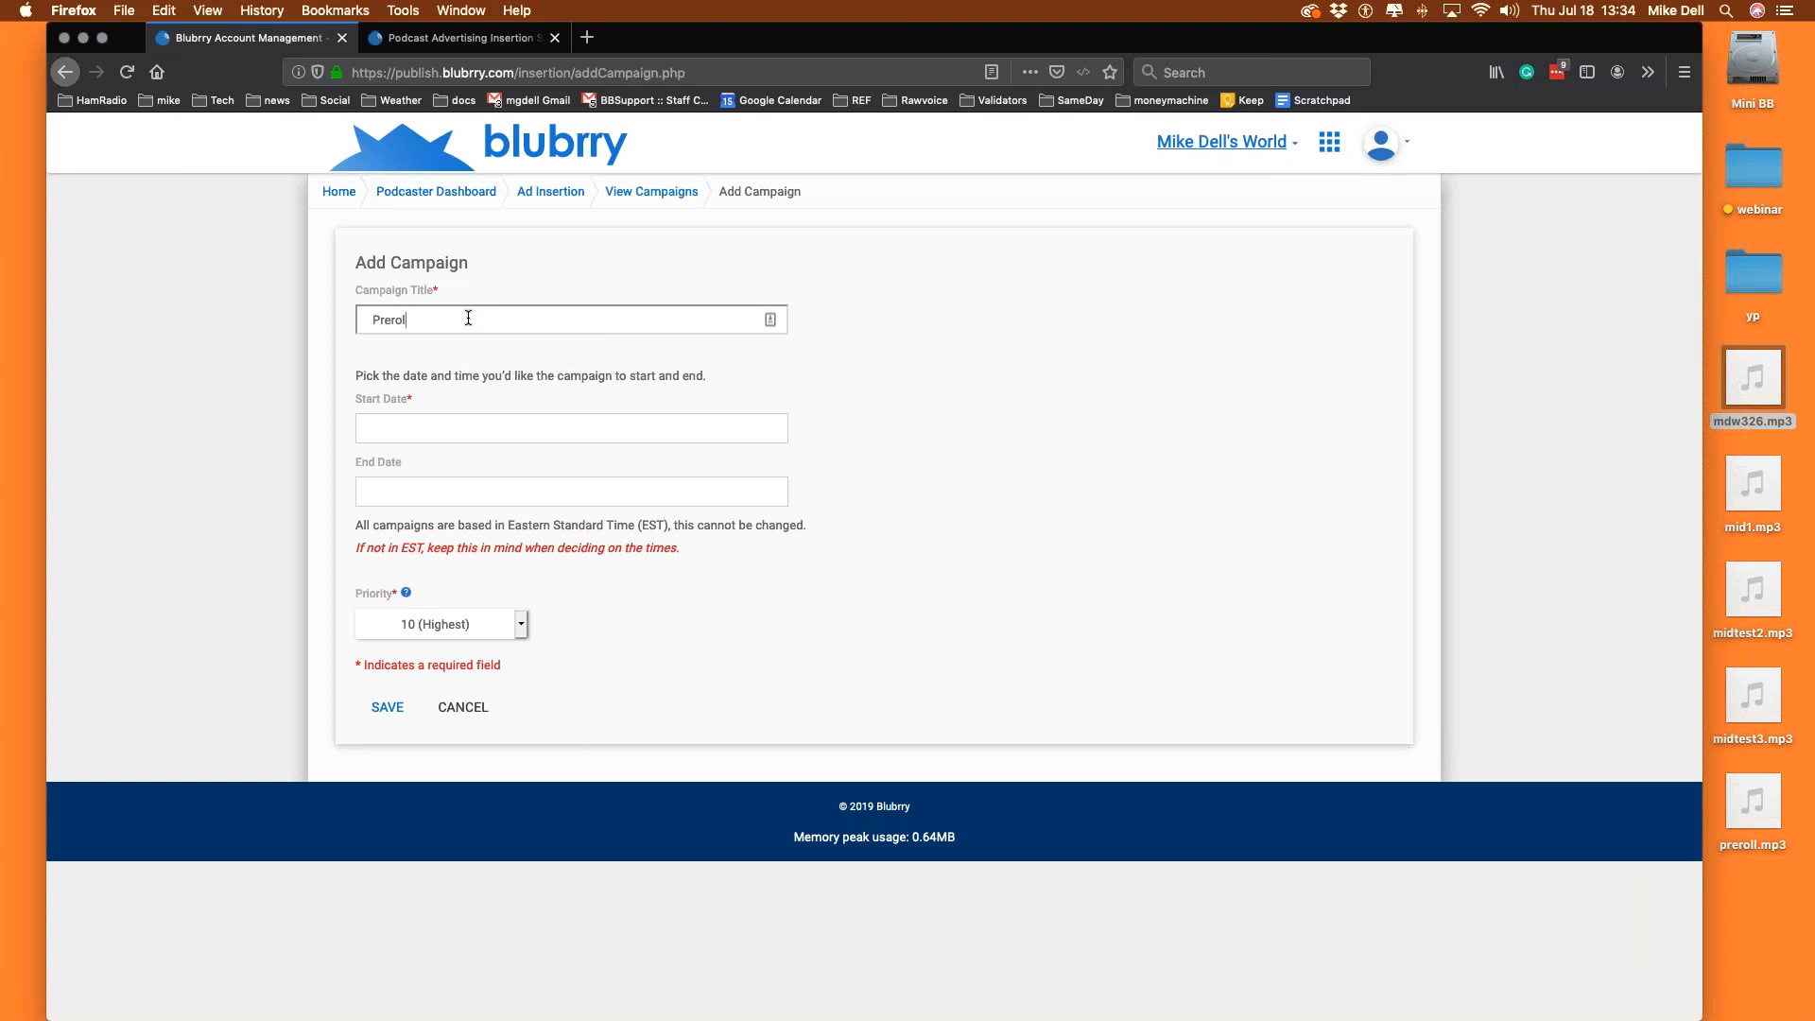
{"action": "type", "text": "l ts"}
{"action": "type", "text": "st"}
{"action": "key", "text": "Tab"}
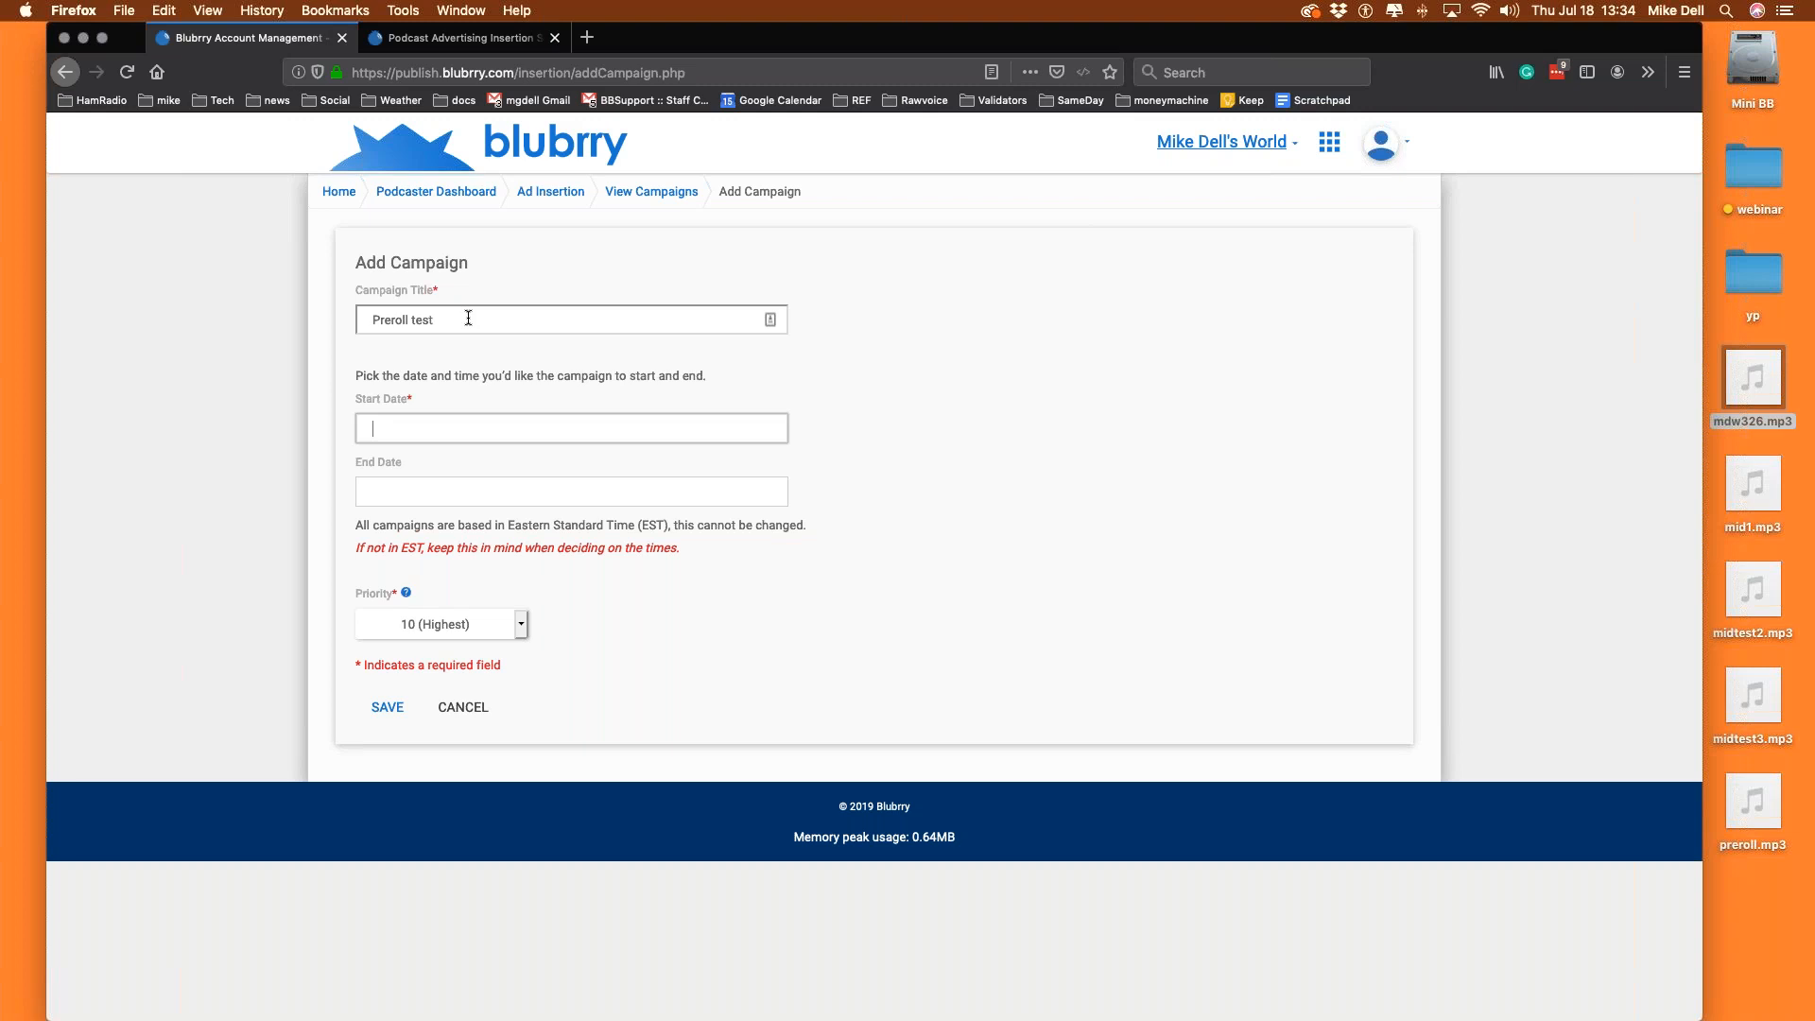
Set the campaign's start date to 07/18/2019 1:00 PM.
{"action": "left_click", "coordinate": [607, 427]}
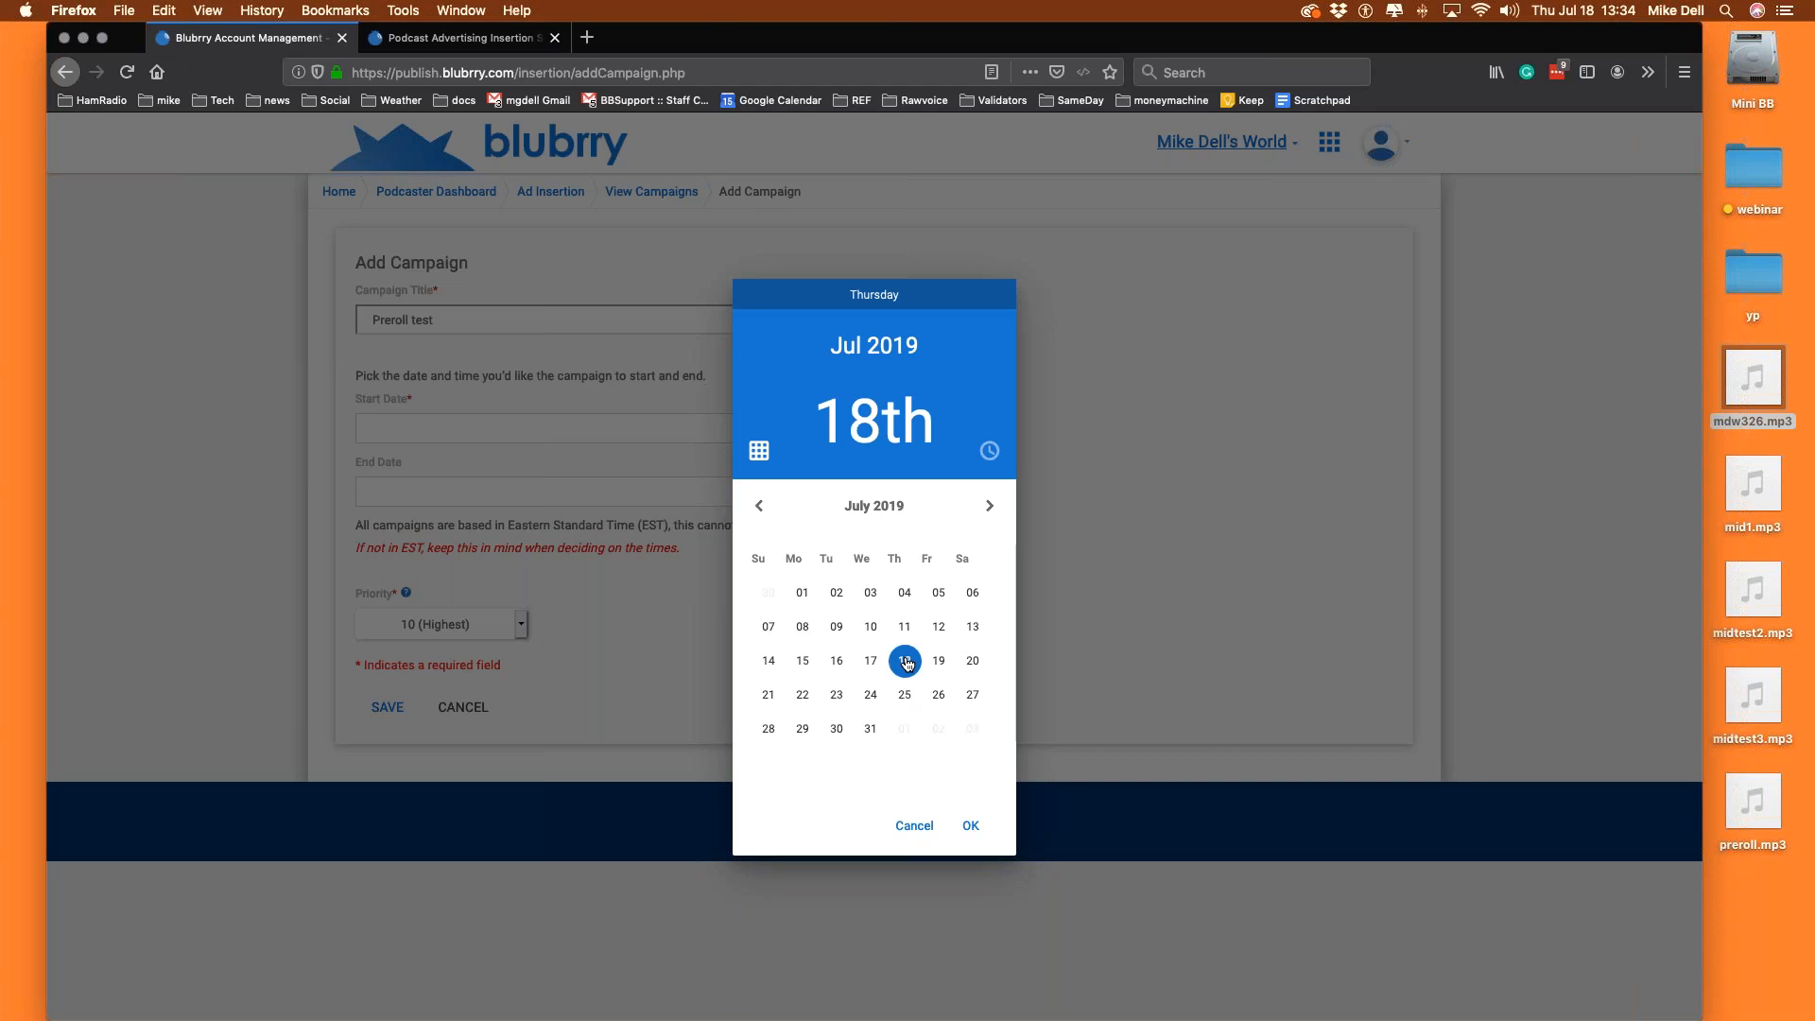
{"action": "left_click", "coordinate": [563, 427]}
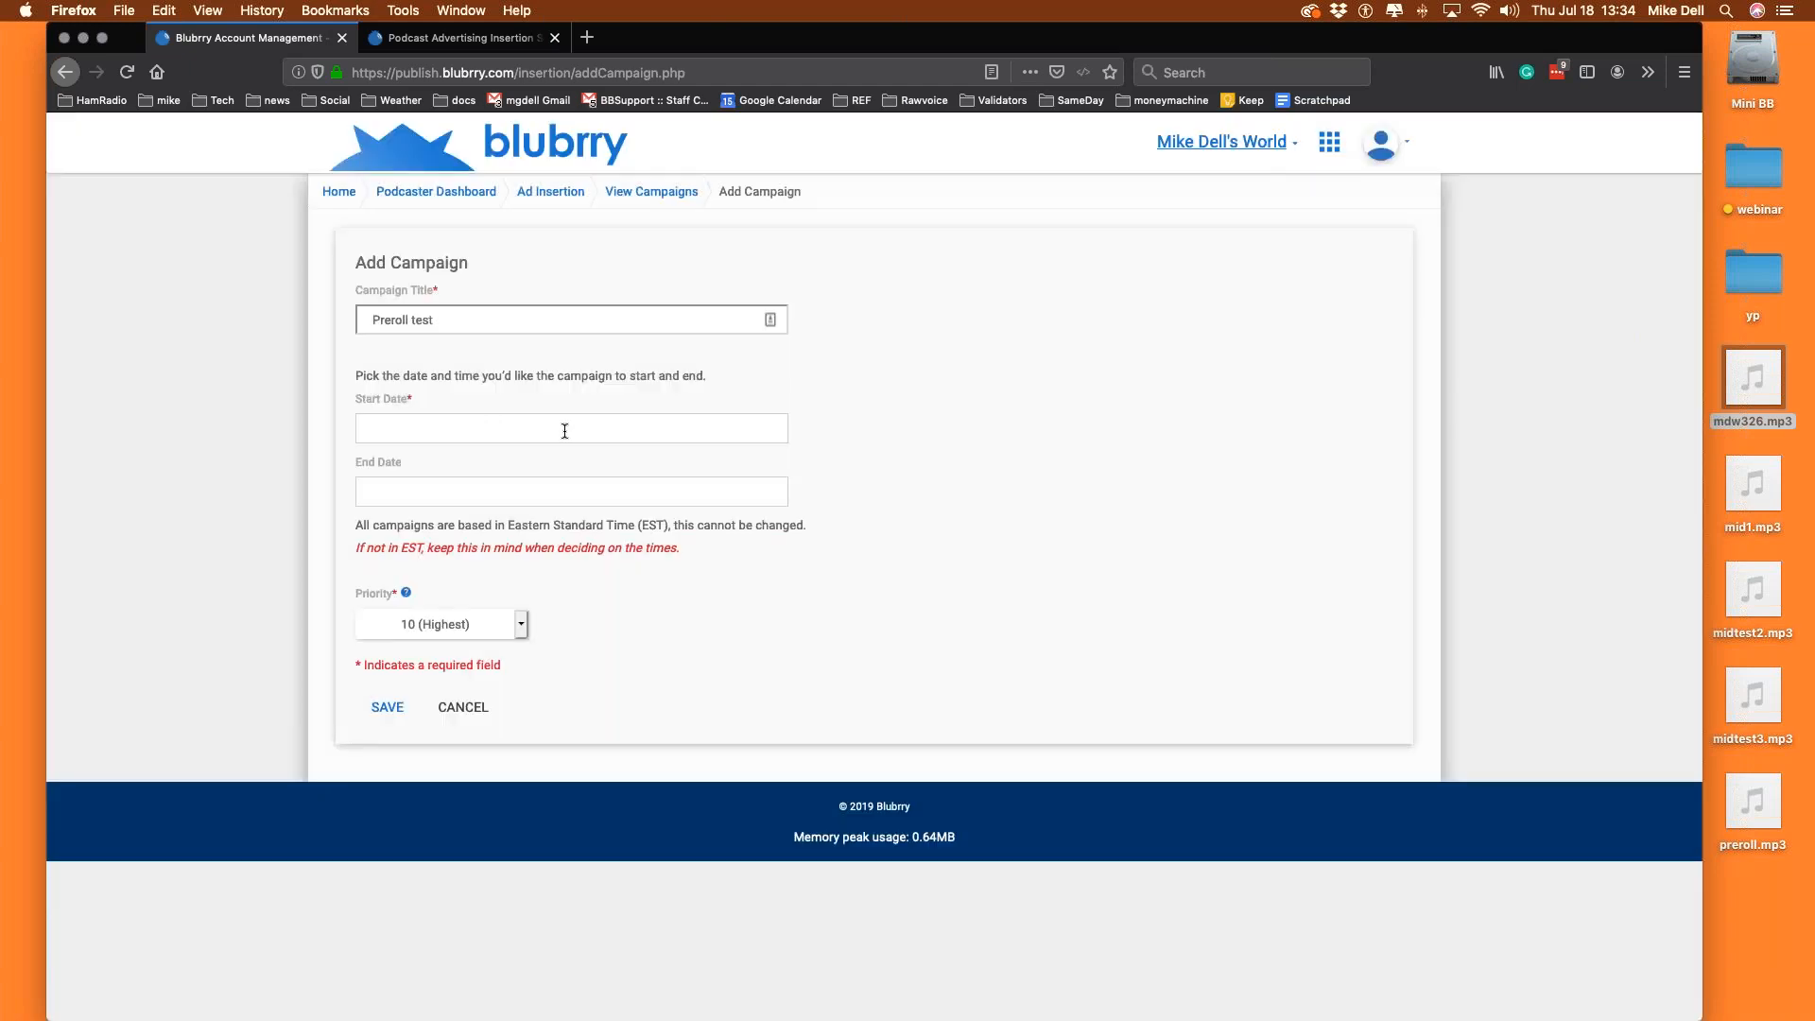
{"action": "left_click", "coordinate": [629, 421]}
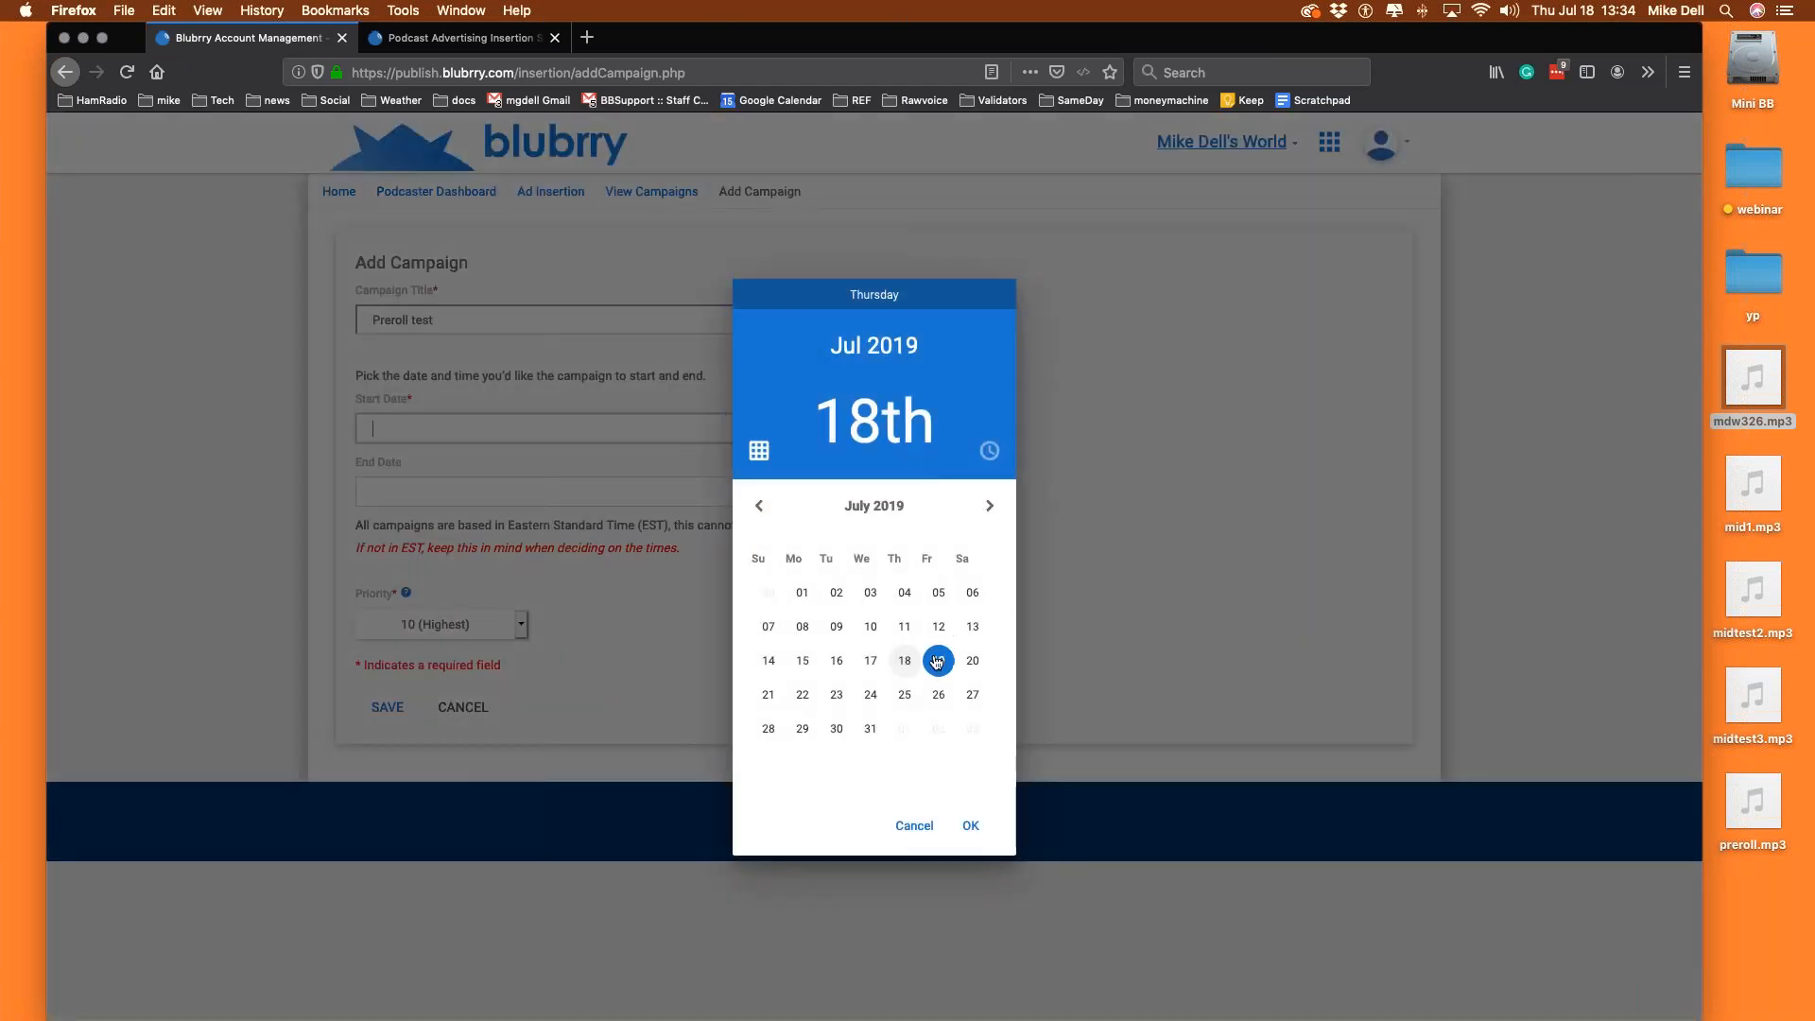
{"action": "left_click", "coordinate": [971, 825]}
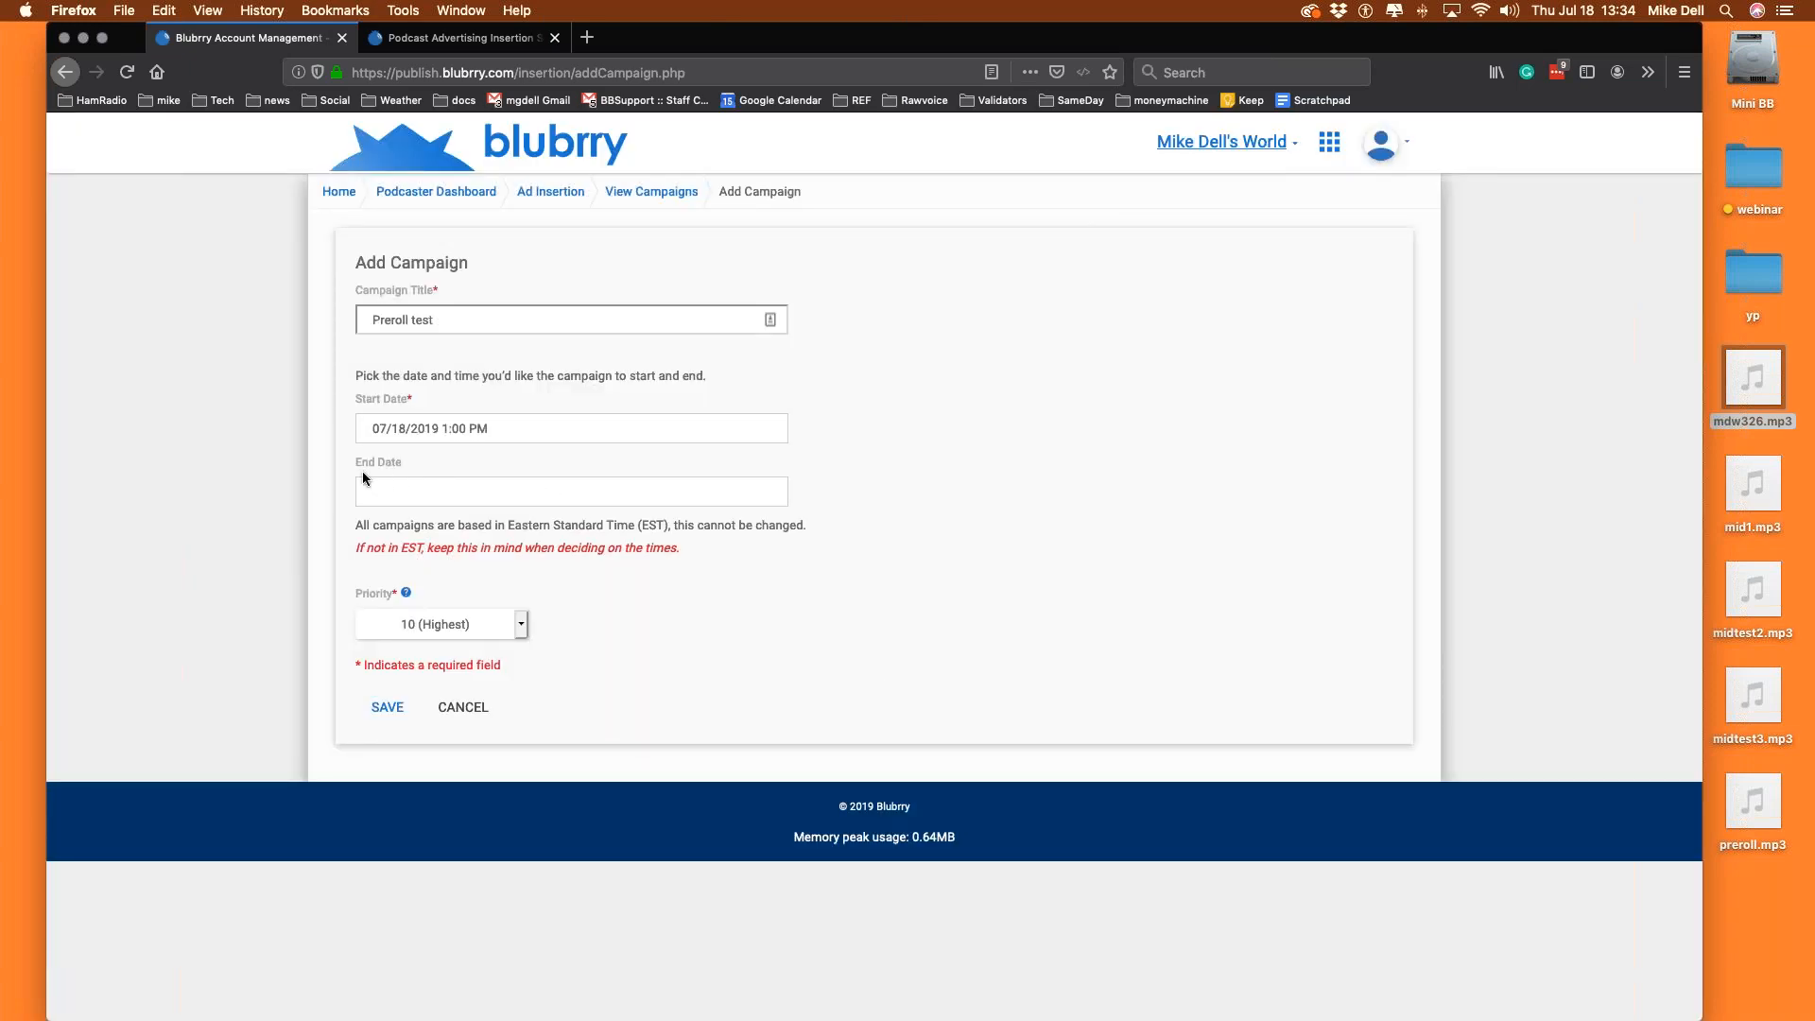
Set the campaign's end date to 07/31/2019 1:00 PM and save the campaign.
{"action": "left_click", "coordinate": [425, 497]}
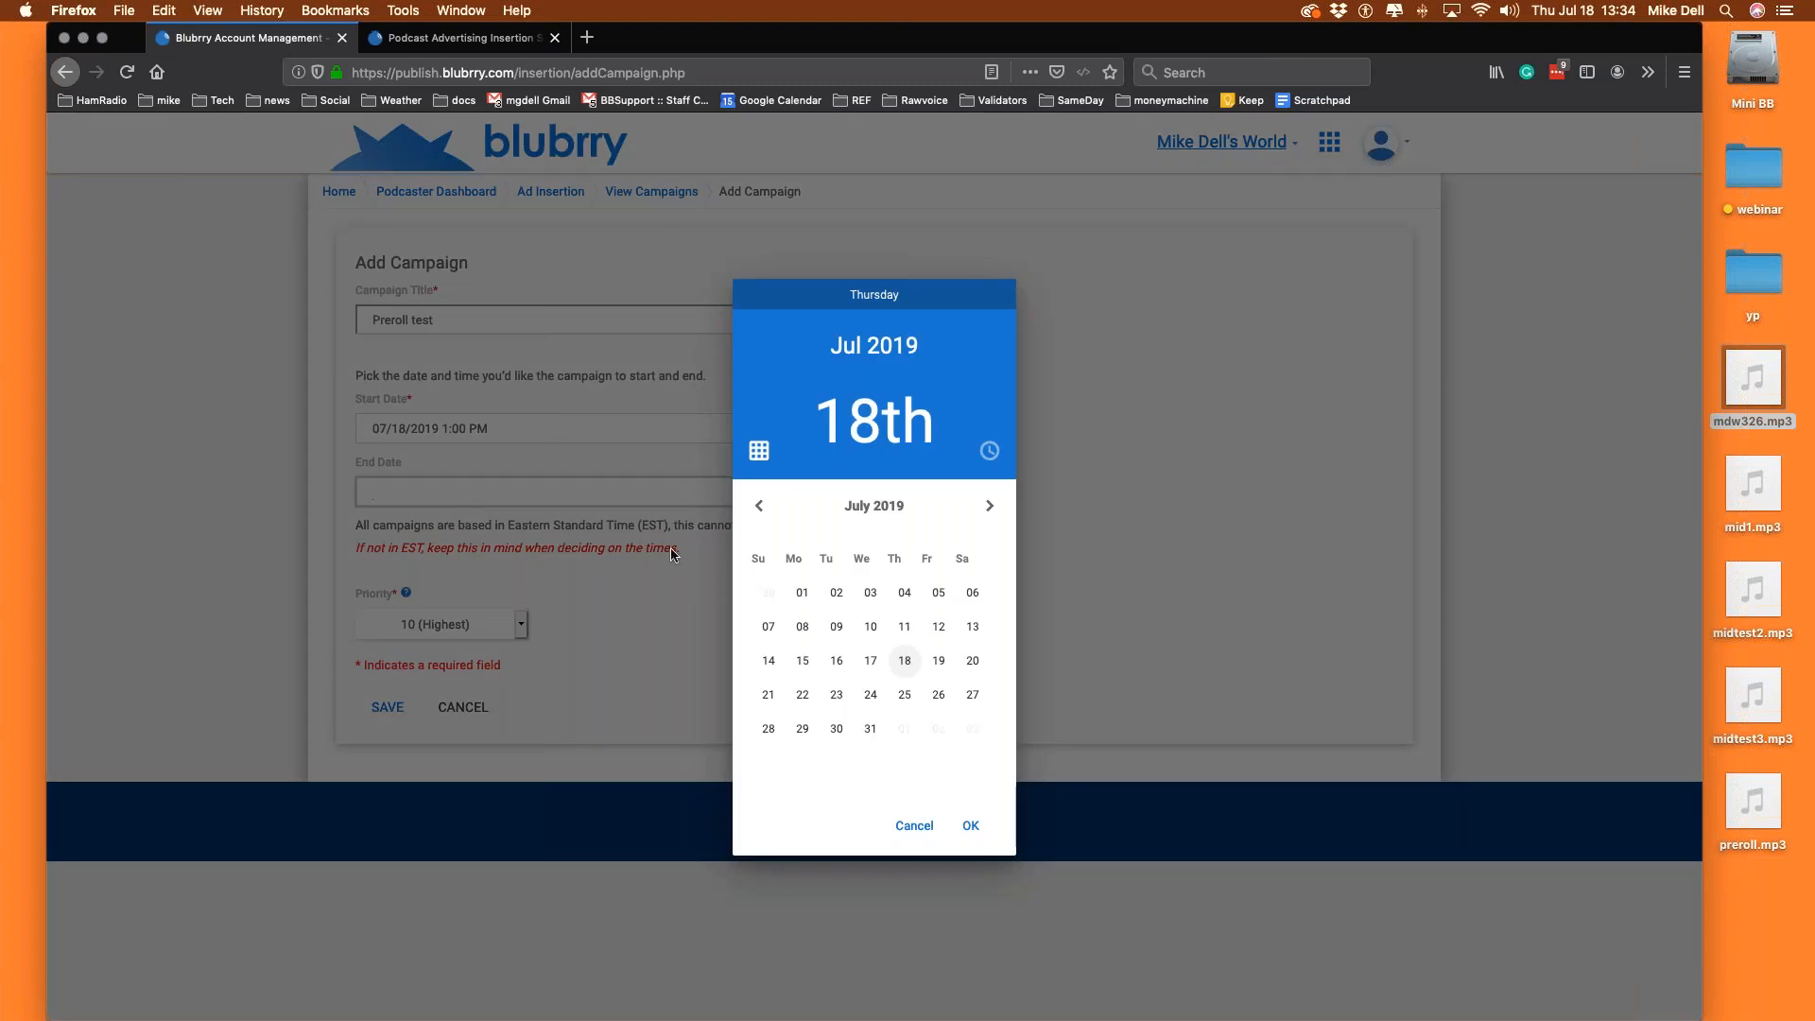
{"action": "left_click", "coordinate": [898, 699]}
{"action": "left_click", "coordinate": [871, 729]}
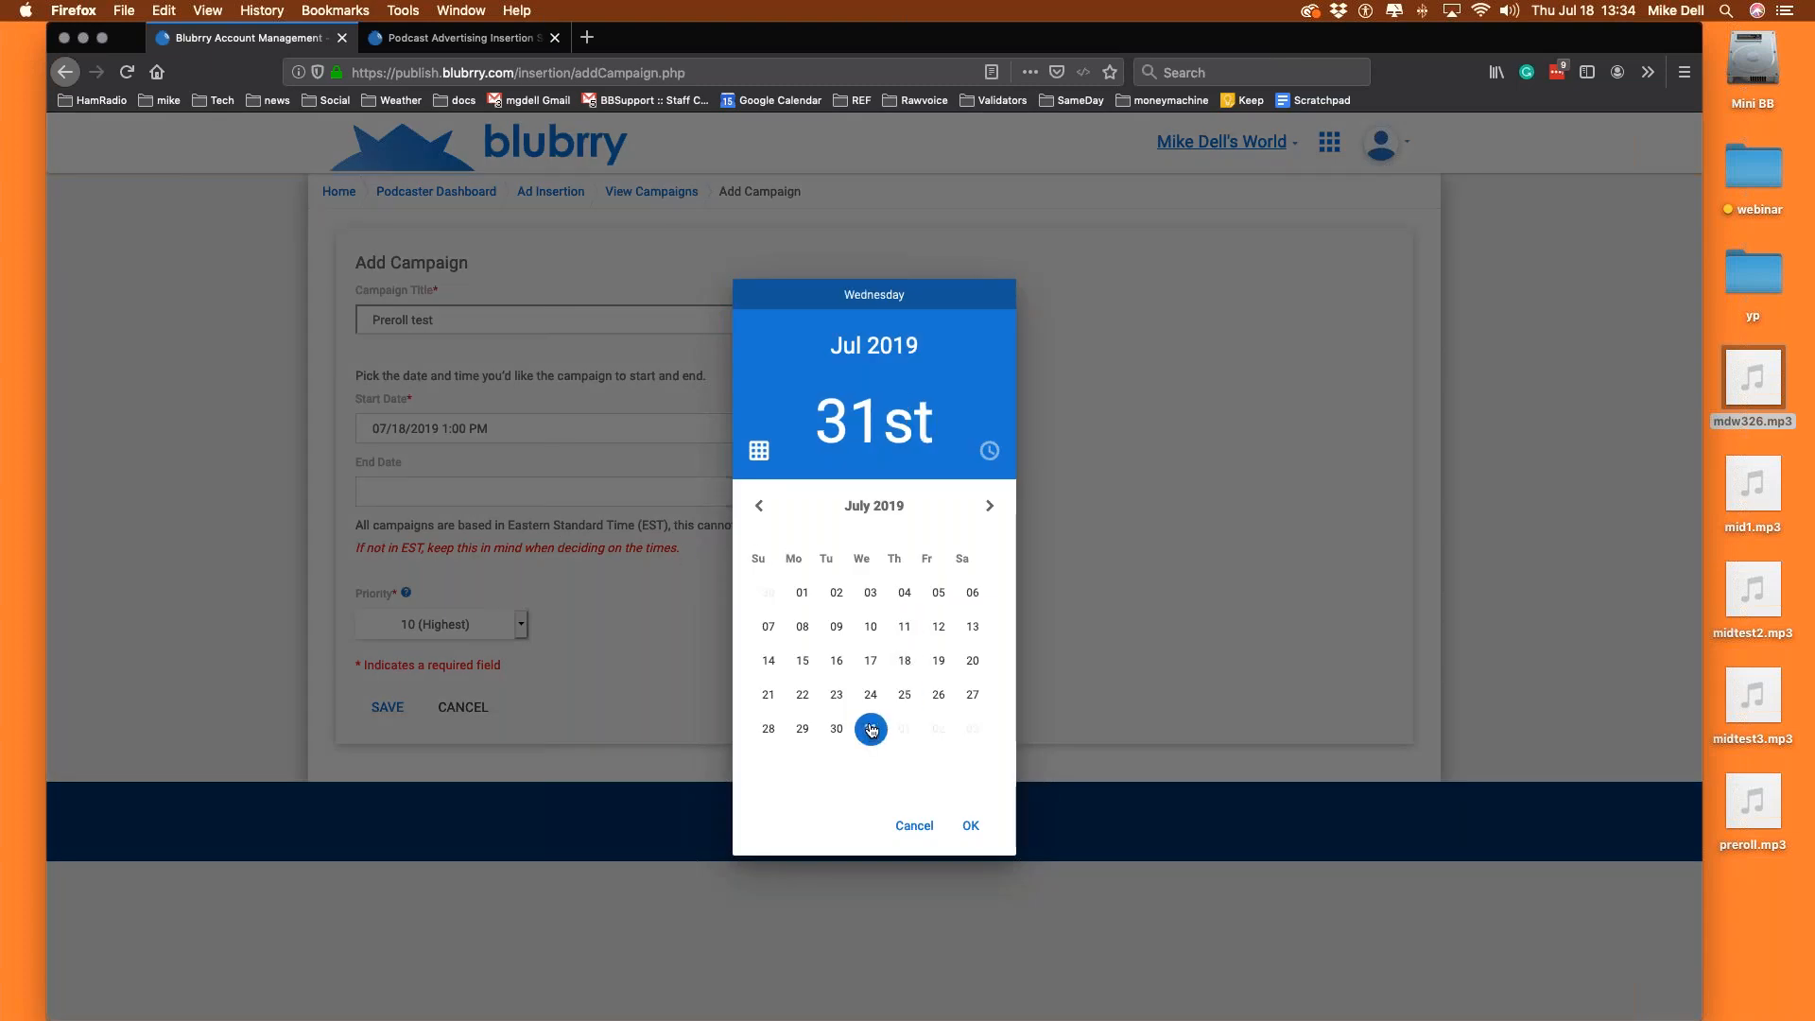
{"action": "left_click", "coordinate": [972, 828]}
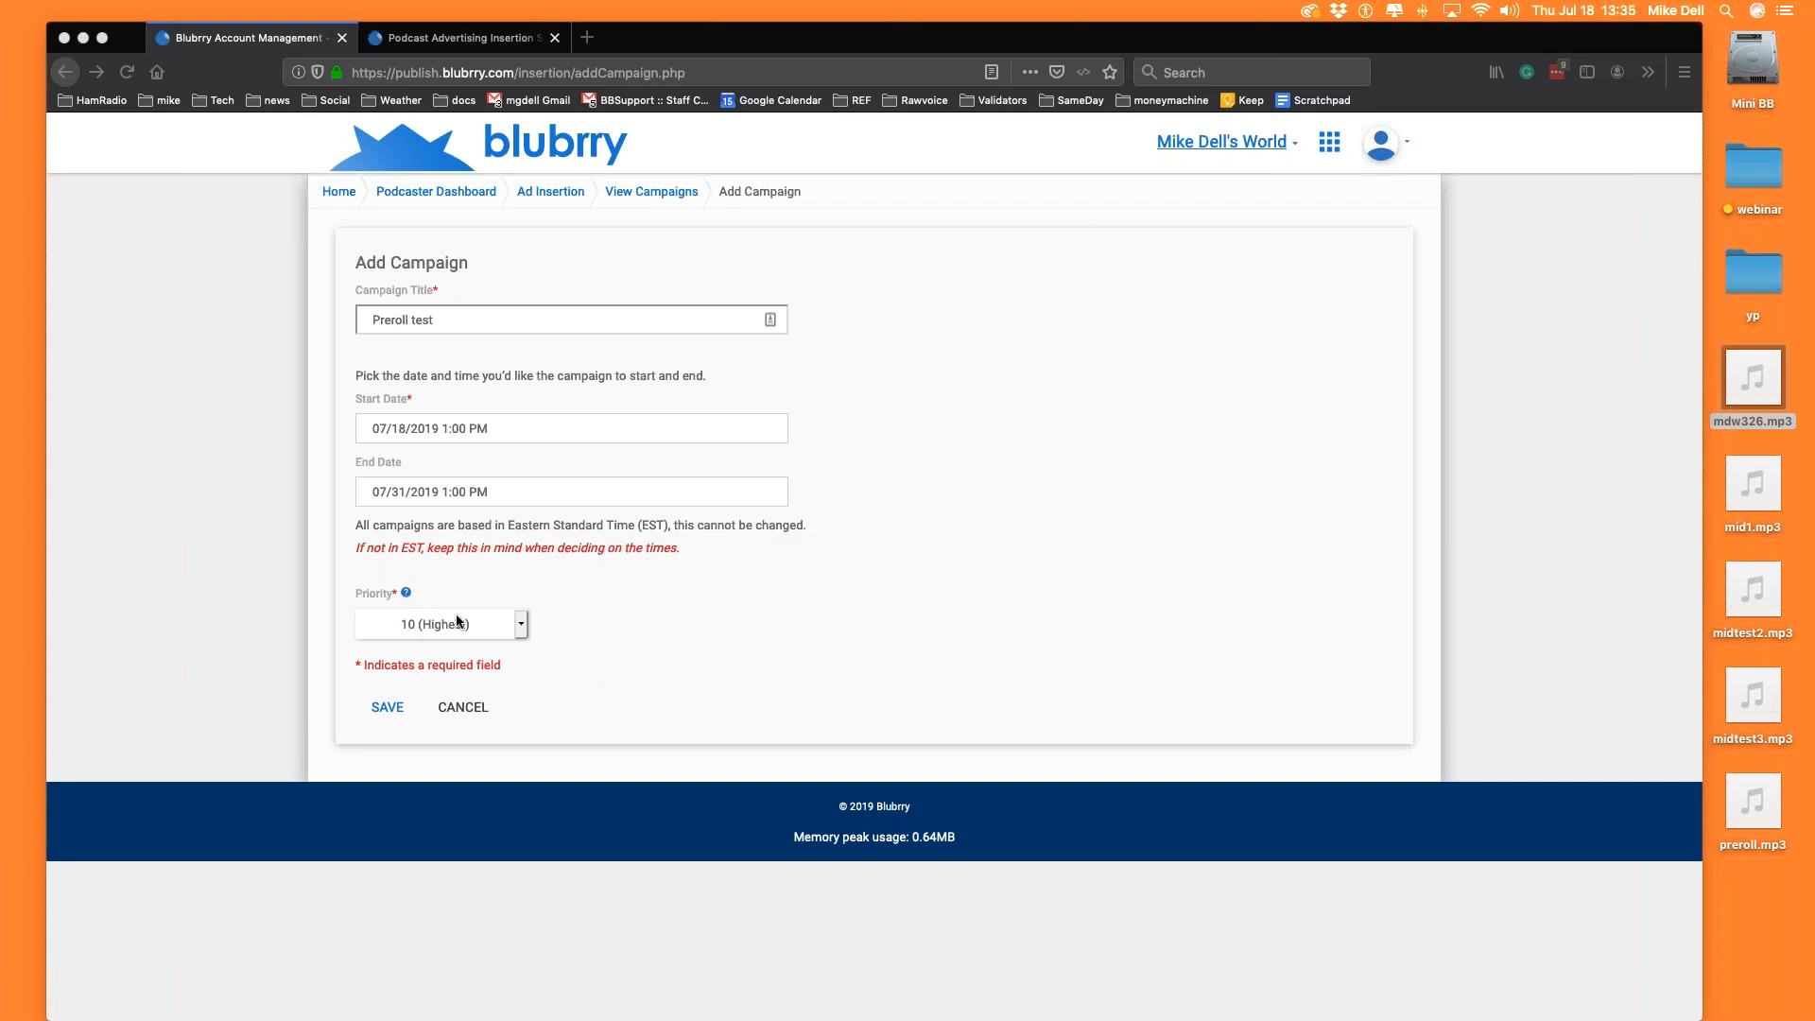
{"action": "left_click", "coordinate": [388, 707]}
{"action": "left_click", "coordinate": [389, 709]}
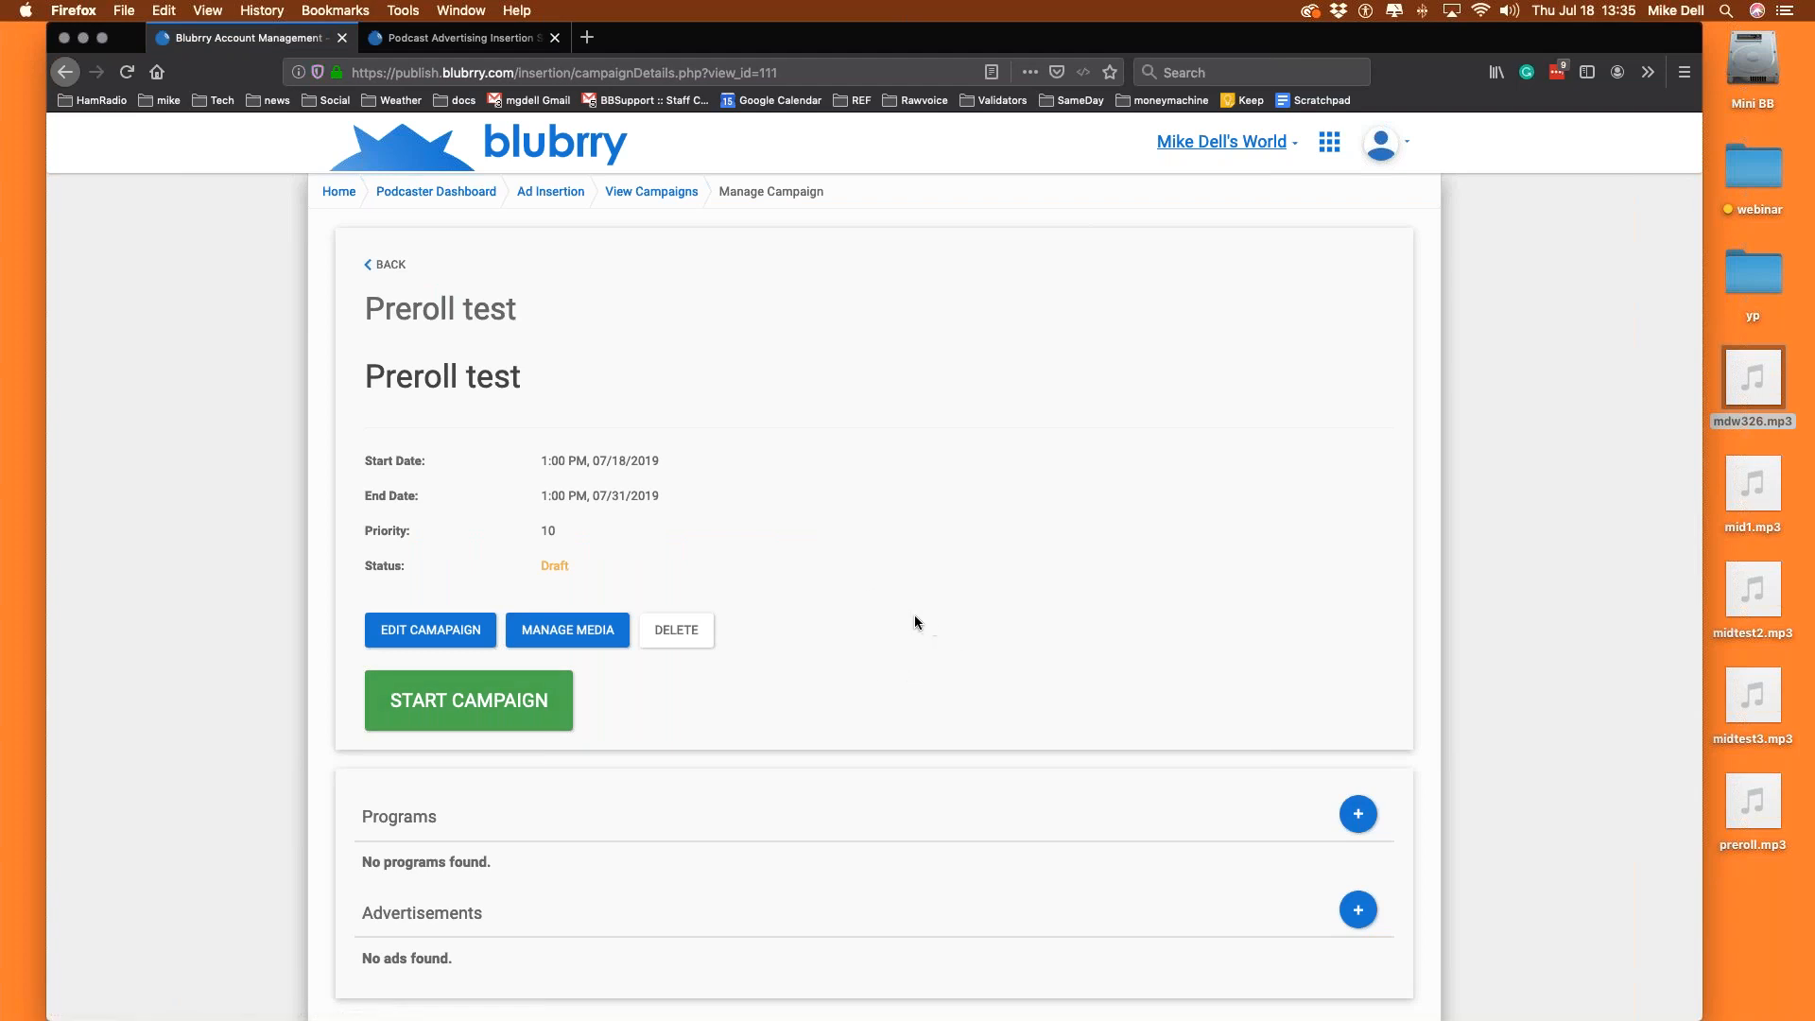
Add the program listed below Podcast Help Desk to the Preroll test campaign and return to the campaign details.
{"action": "scroll", "coordinate": [865, 597], "scroll_direction": "down", "scroll_amount": 3}
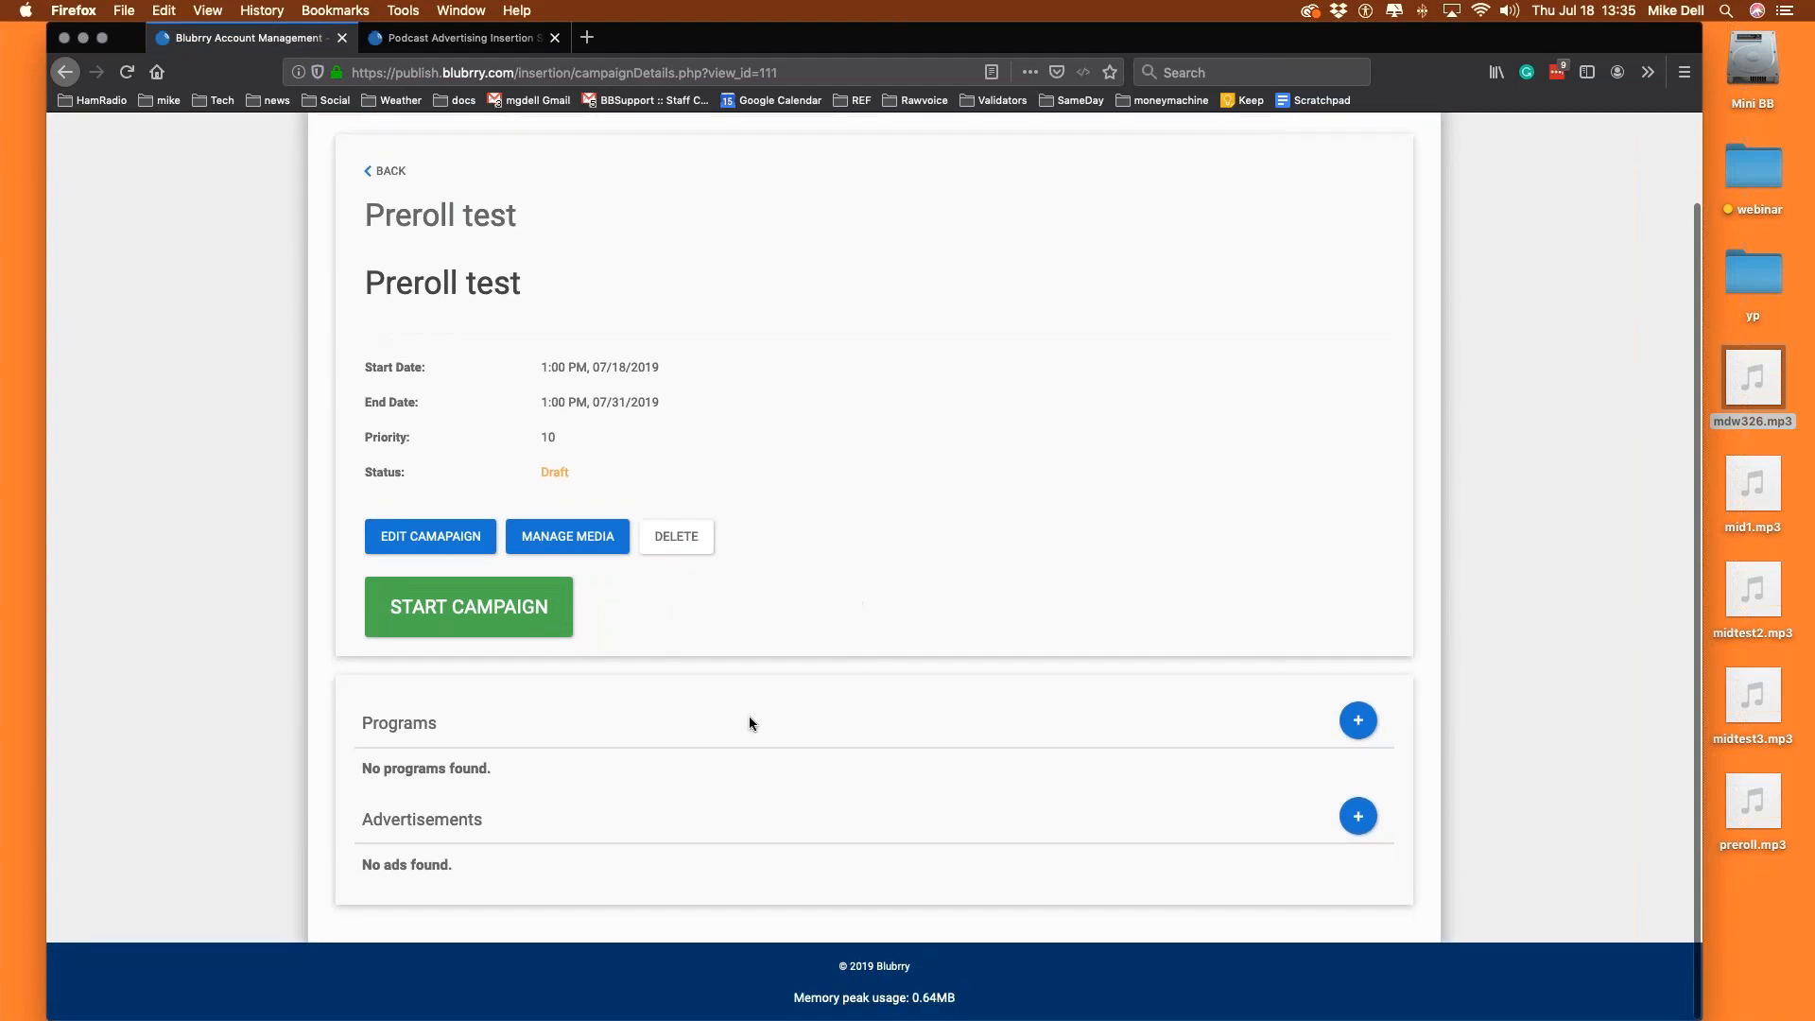
{"action": "left_click", "coordinate": [1367, 724]}
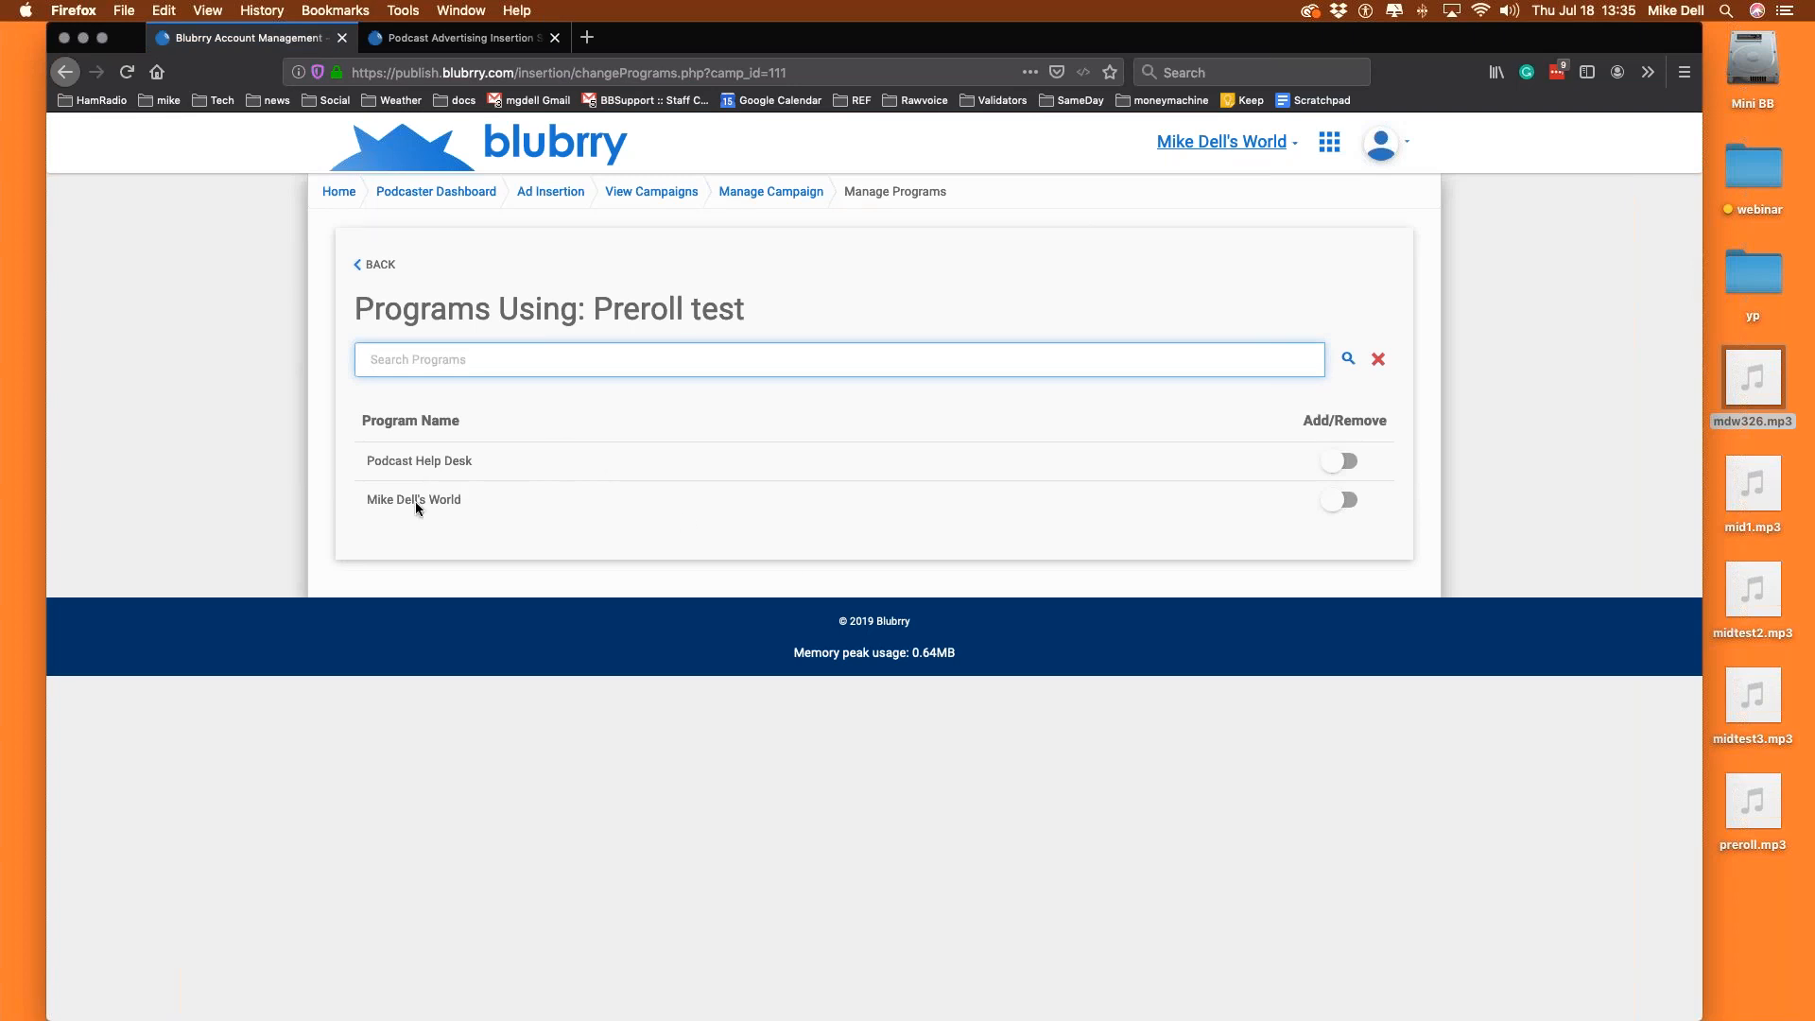
{"action": "left_click", "coordinate": [441, 504]}
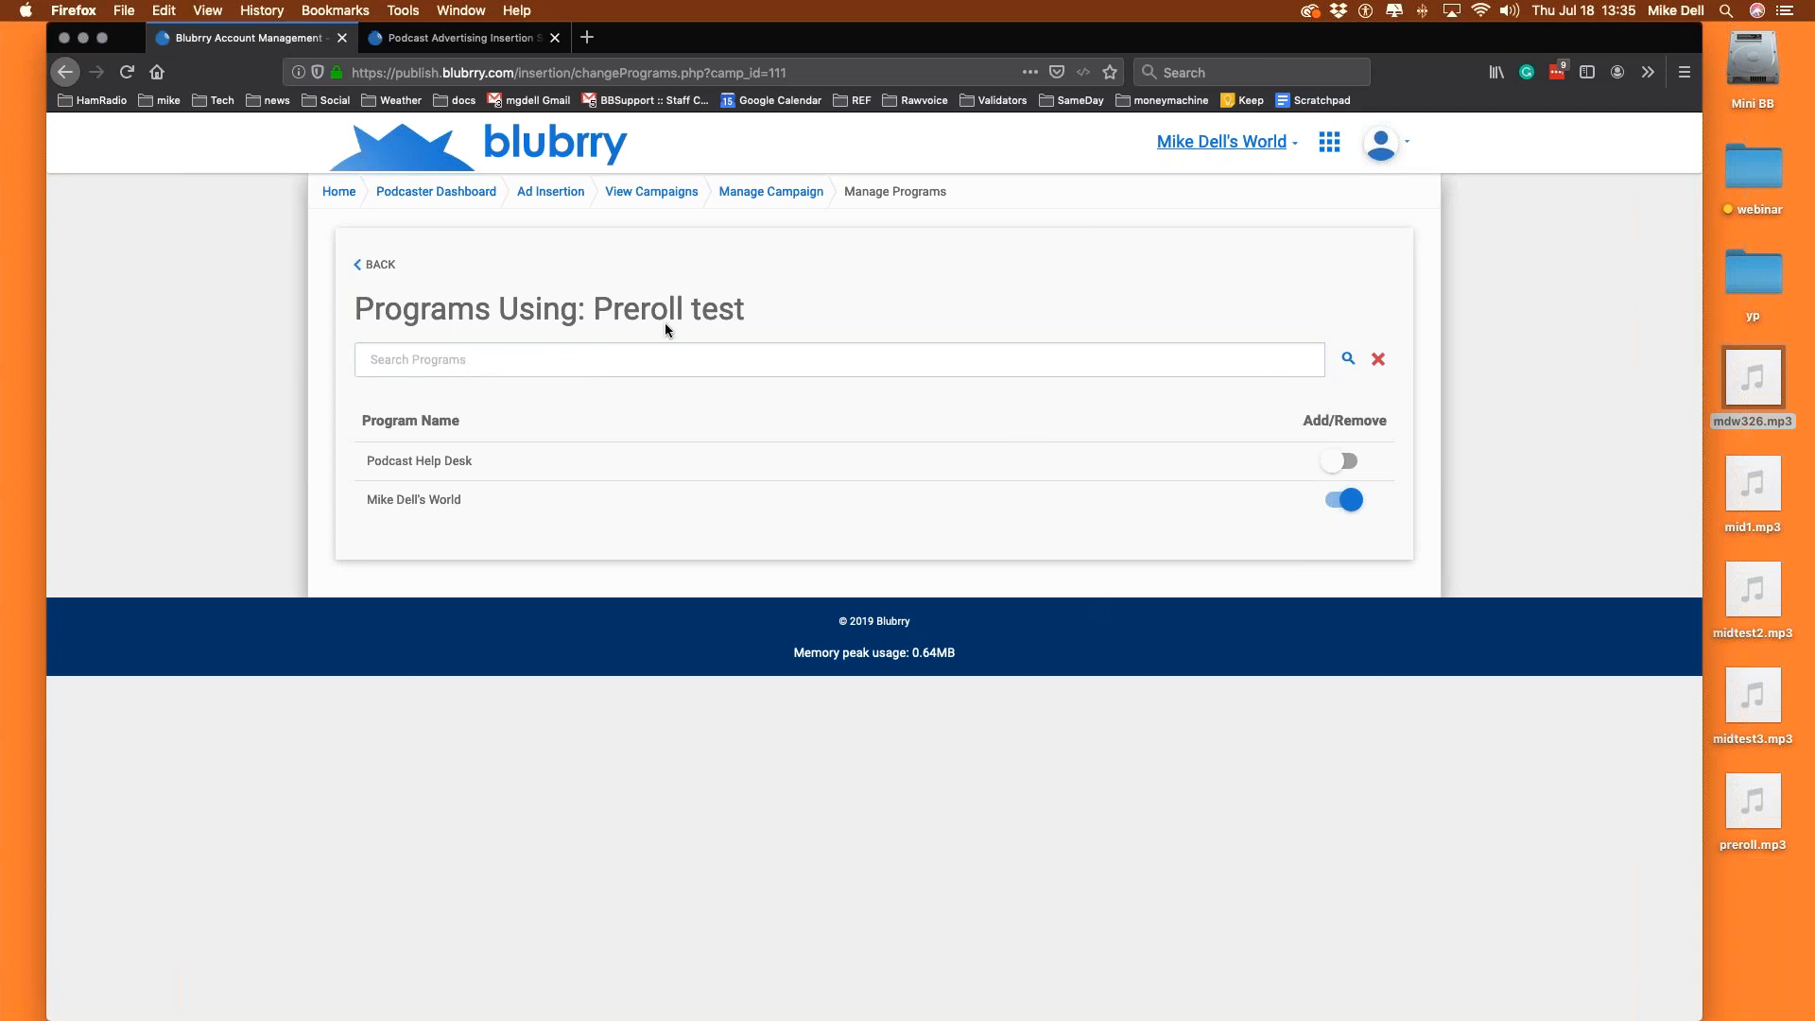
{"action": "left_click", "coordinate": [371, 265]}
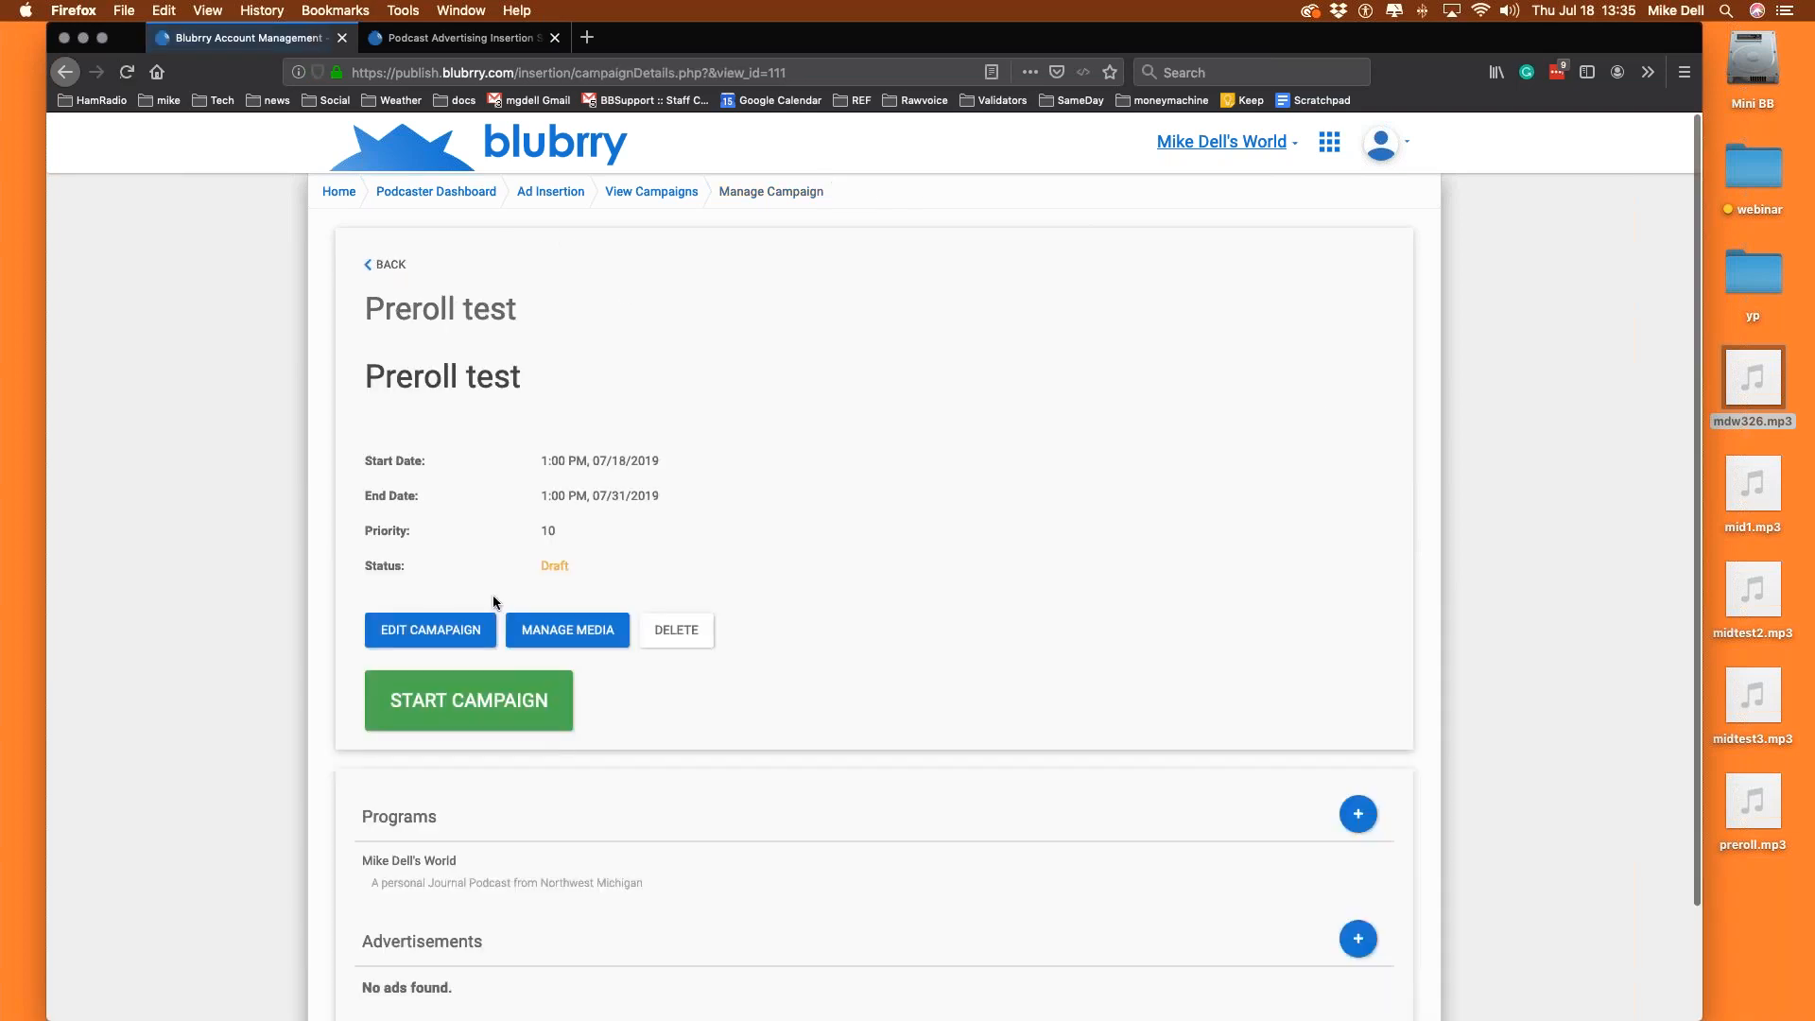
Add an advertisement titled "prerollone" to the campaign and save it.
{"action": "scroll", "coordinate": [889, 709], "scroll_direction": "down", "scroll_amount": 2}
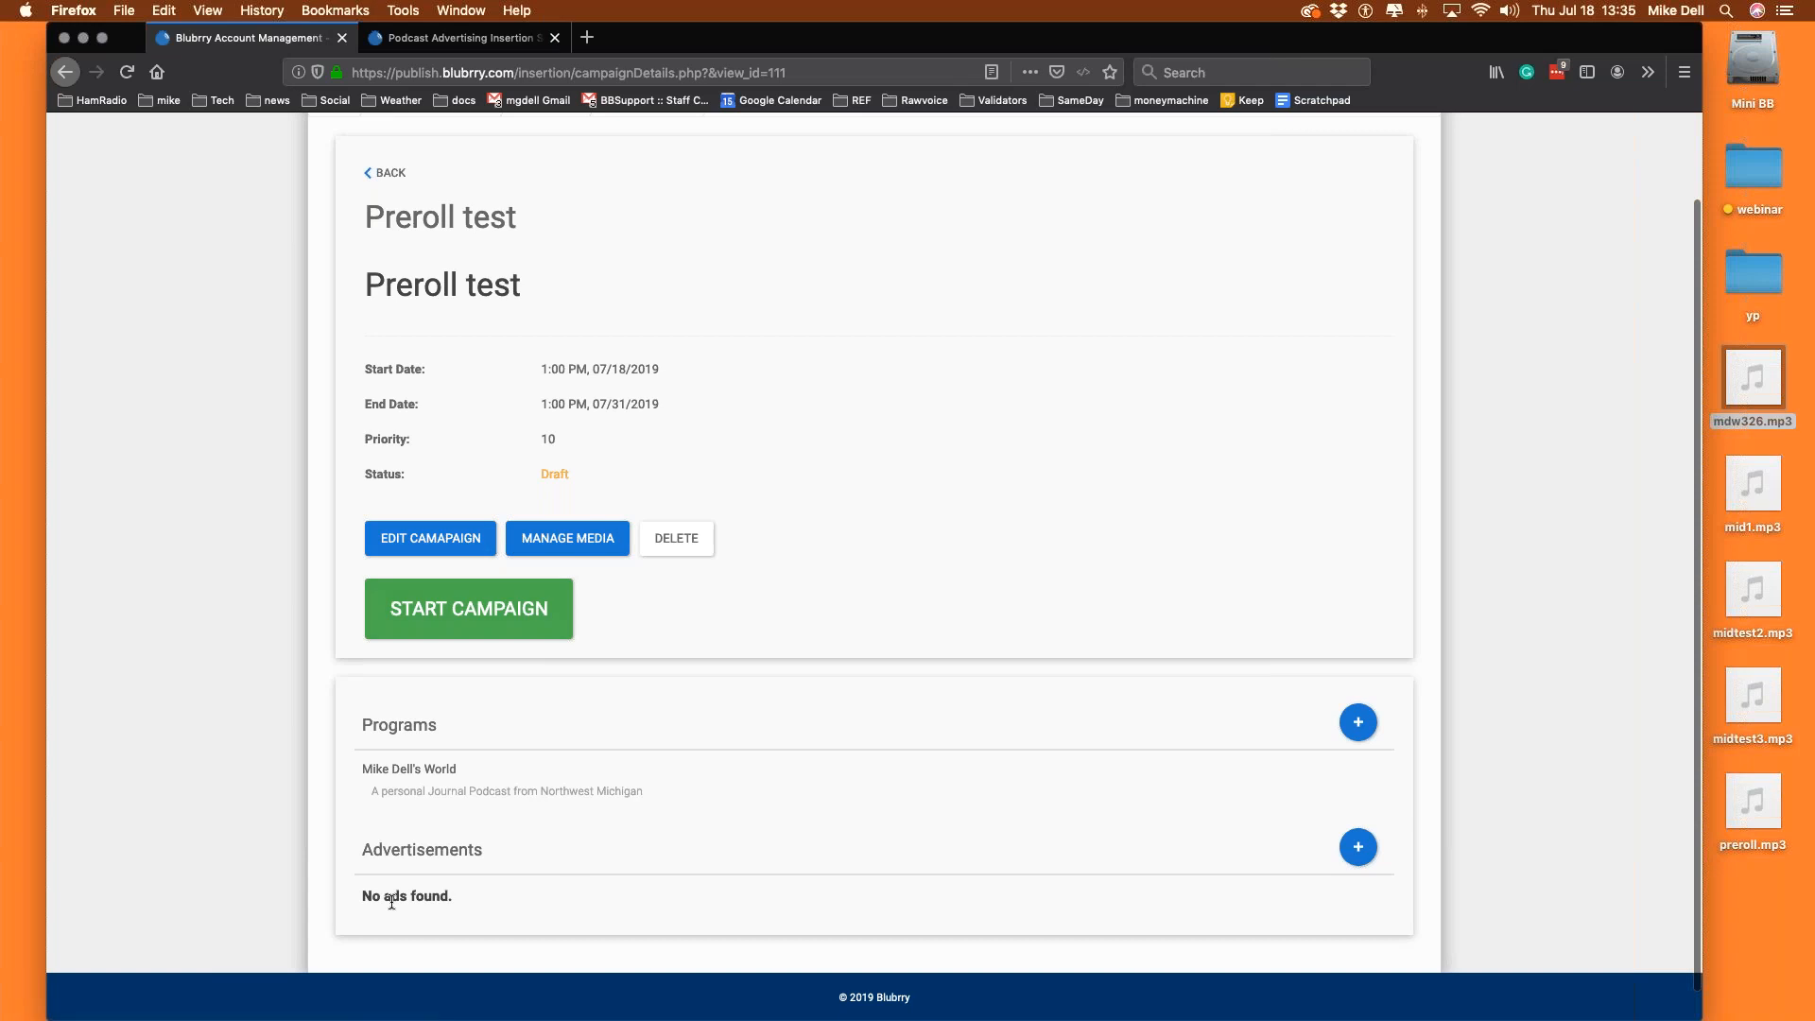
{"action": "left_click", "coordinate": [1341, 853]}
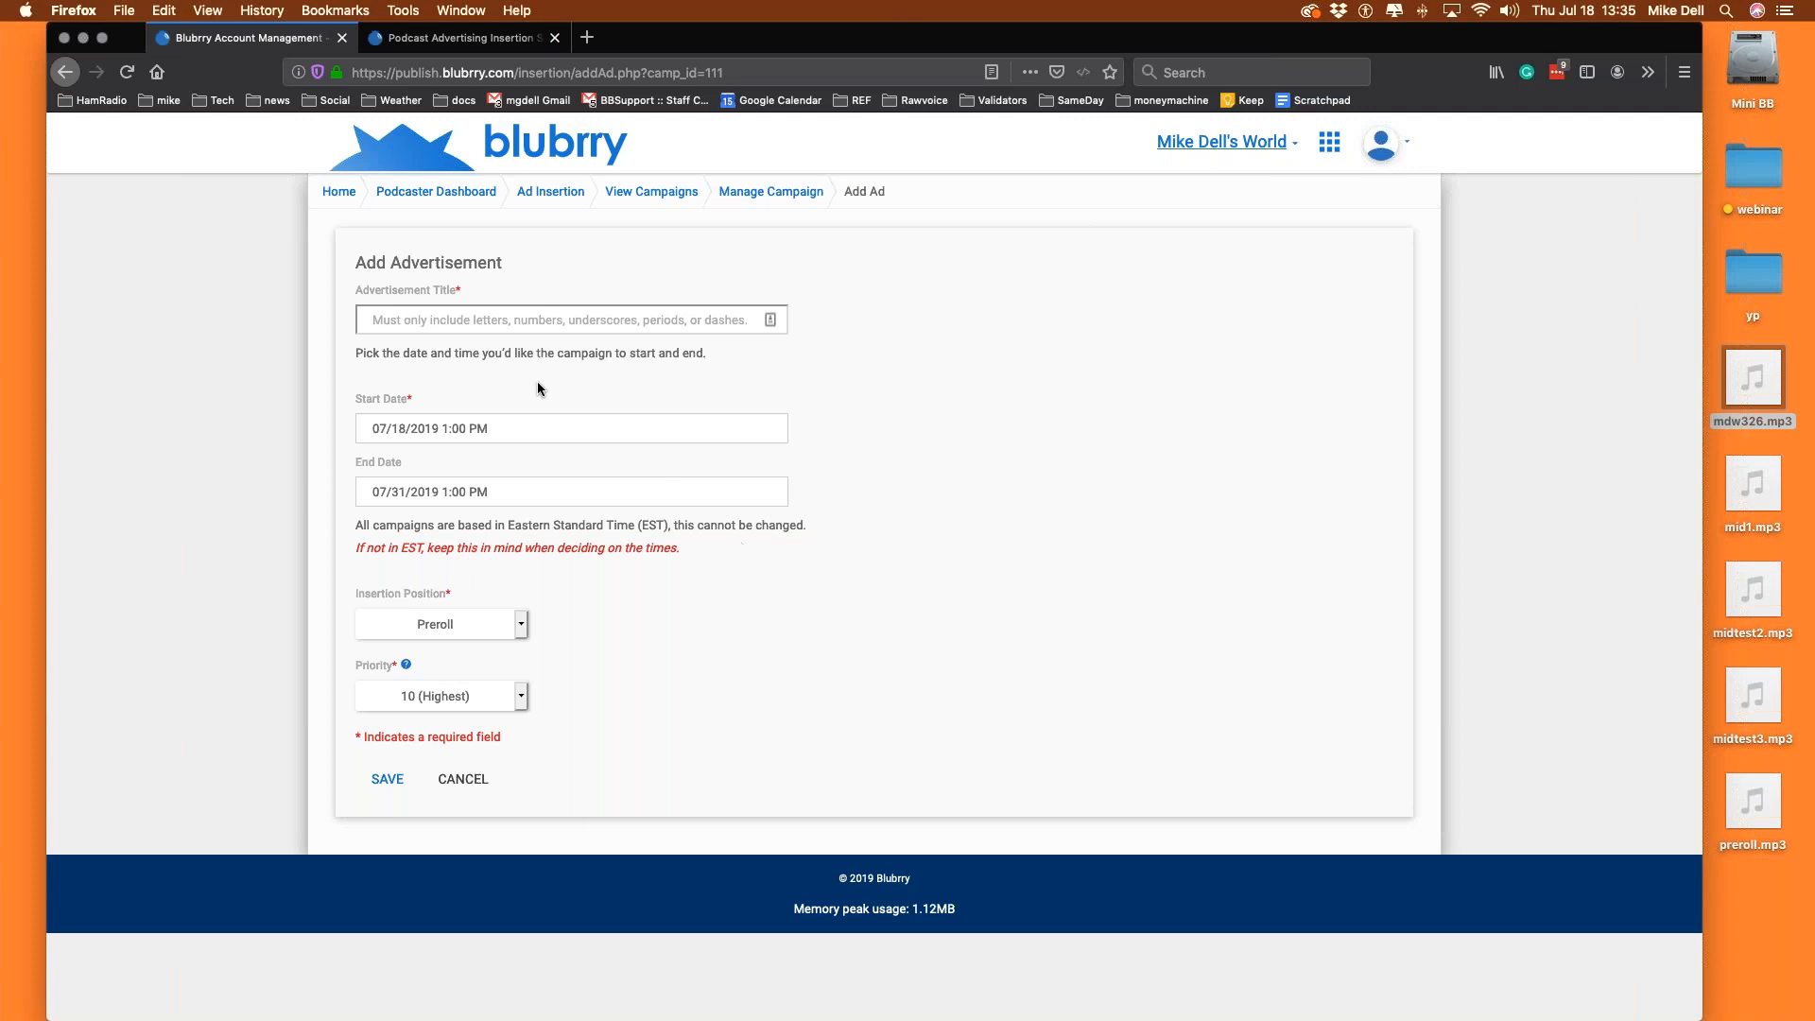
{"action": "left_click", "coordinate": [465, 319]}
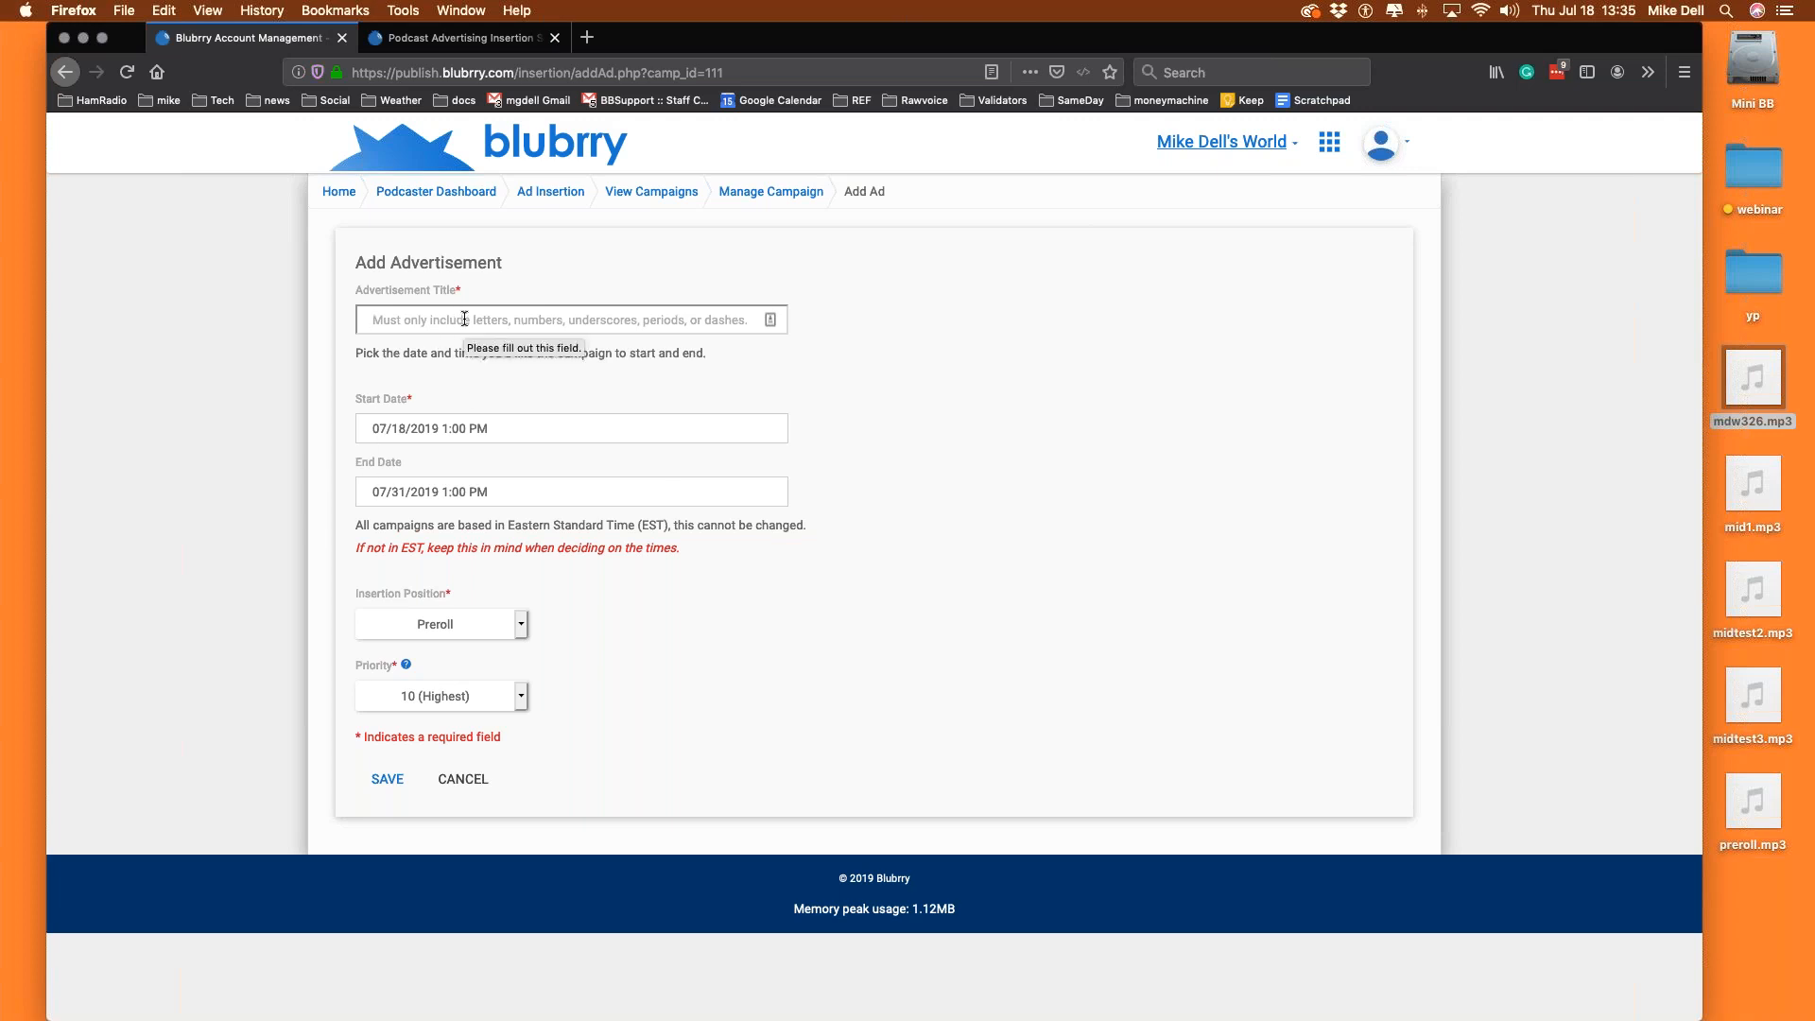
{"action": "type", "text": "prer"}
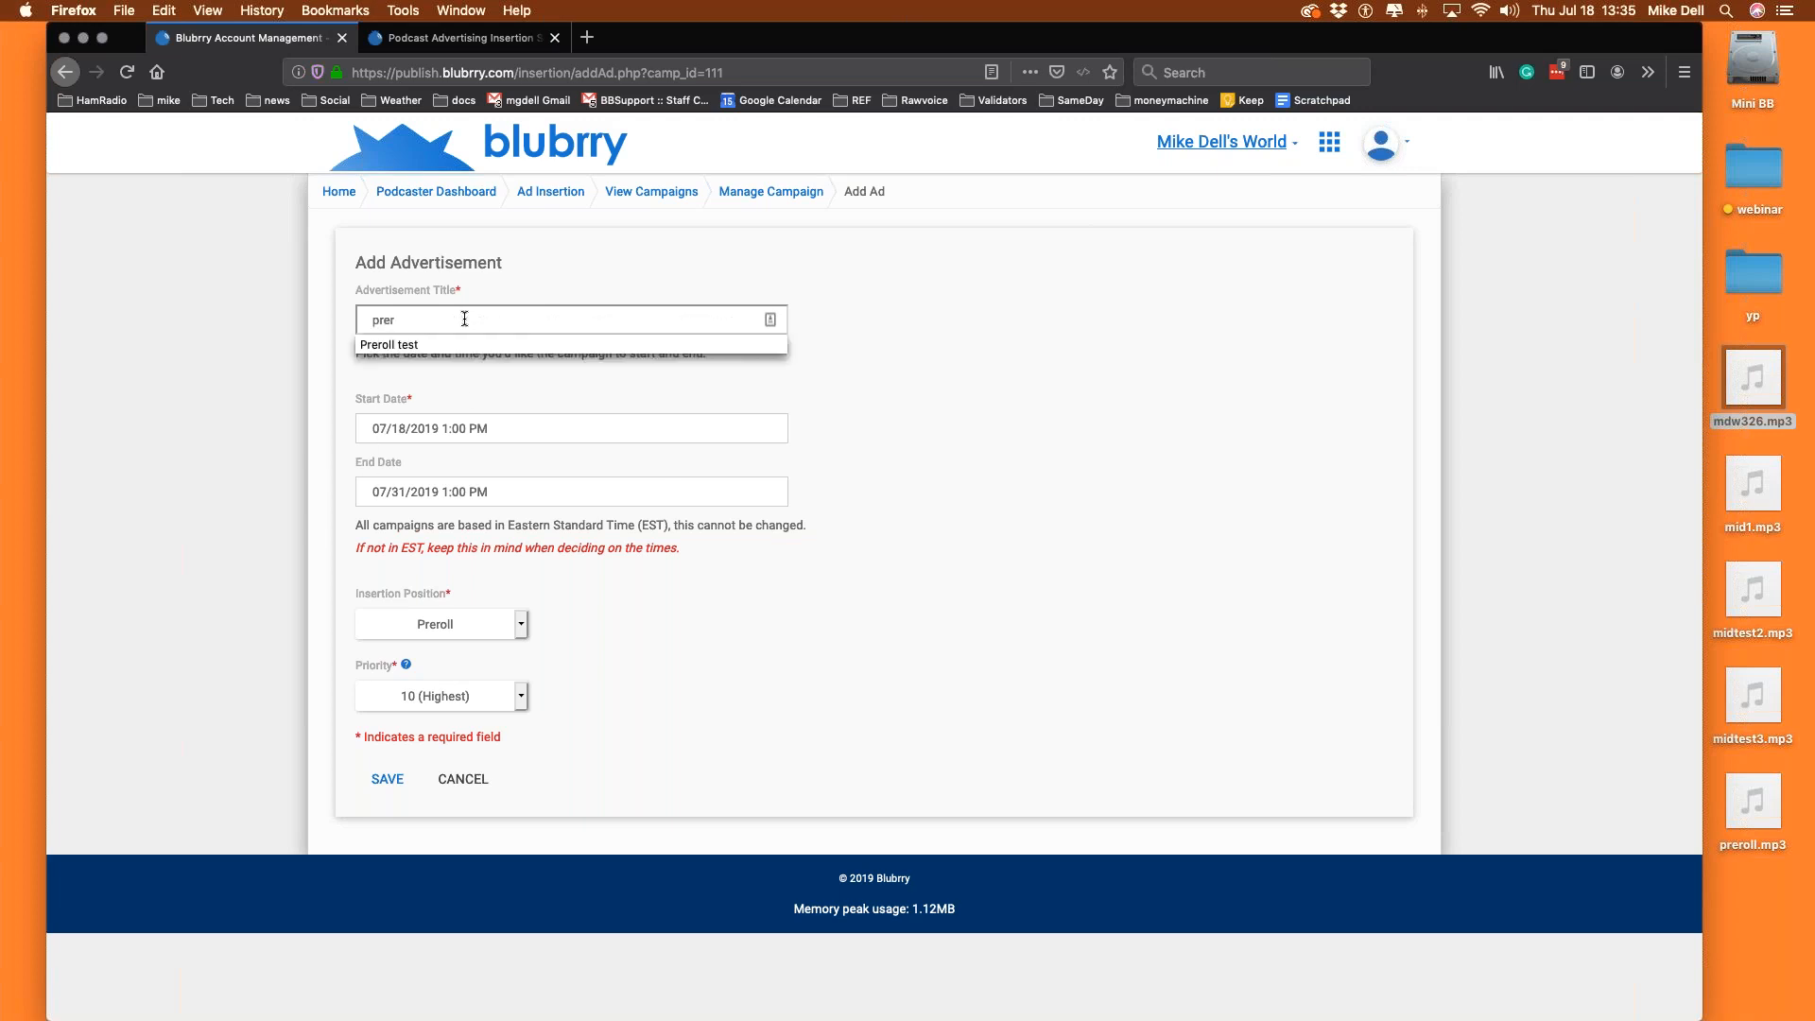
{"action": "type", "text": "oo"}
{"action": "key", "text": "BackSpace"}
{"action": "type", "text": "llone"}
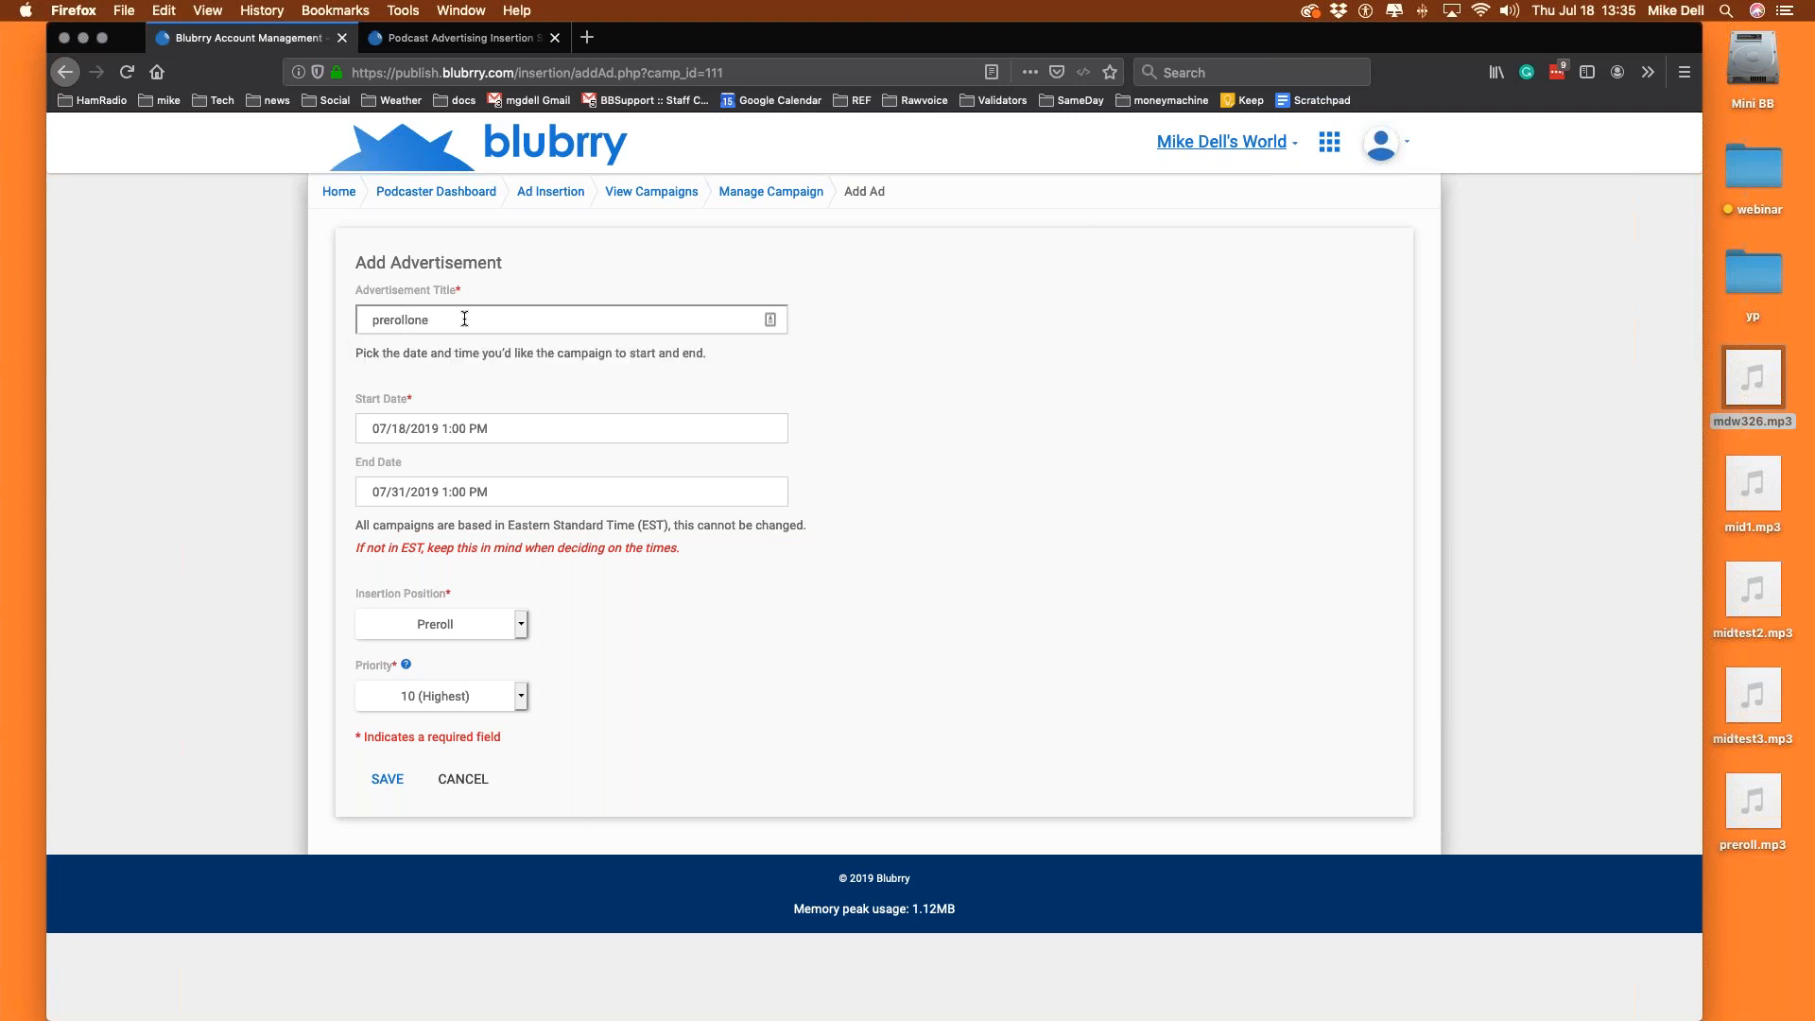
{"action": "left_click", "coordinate": [387, 780]}
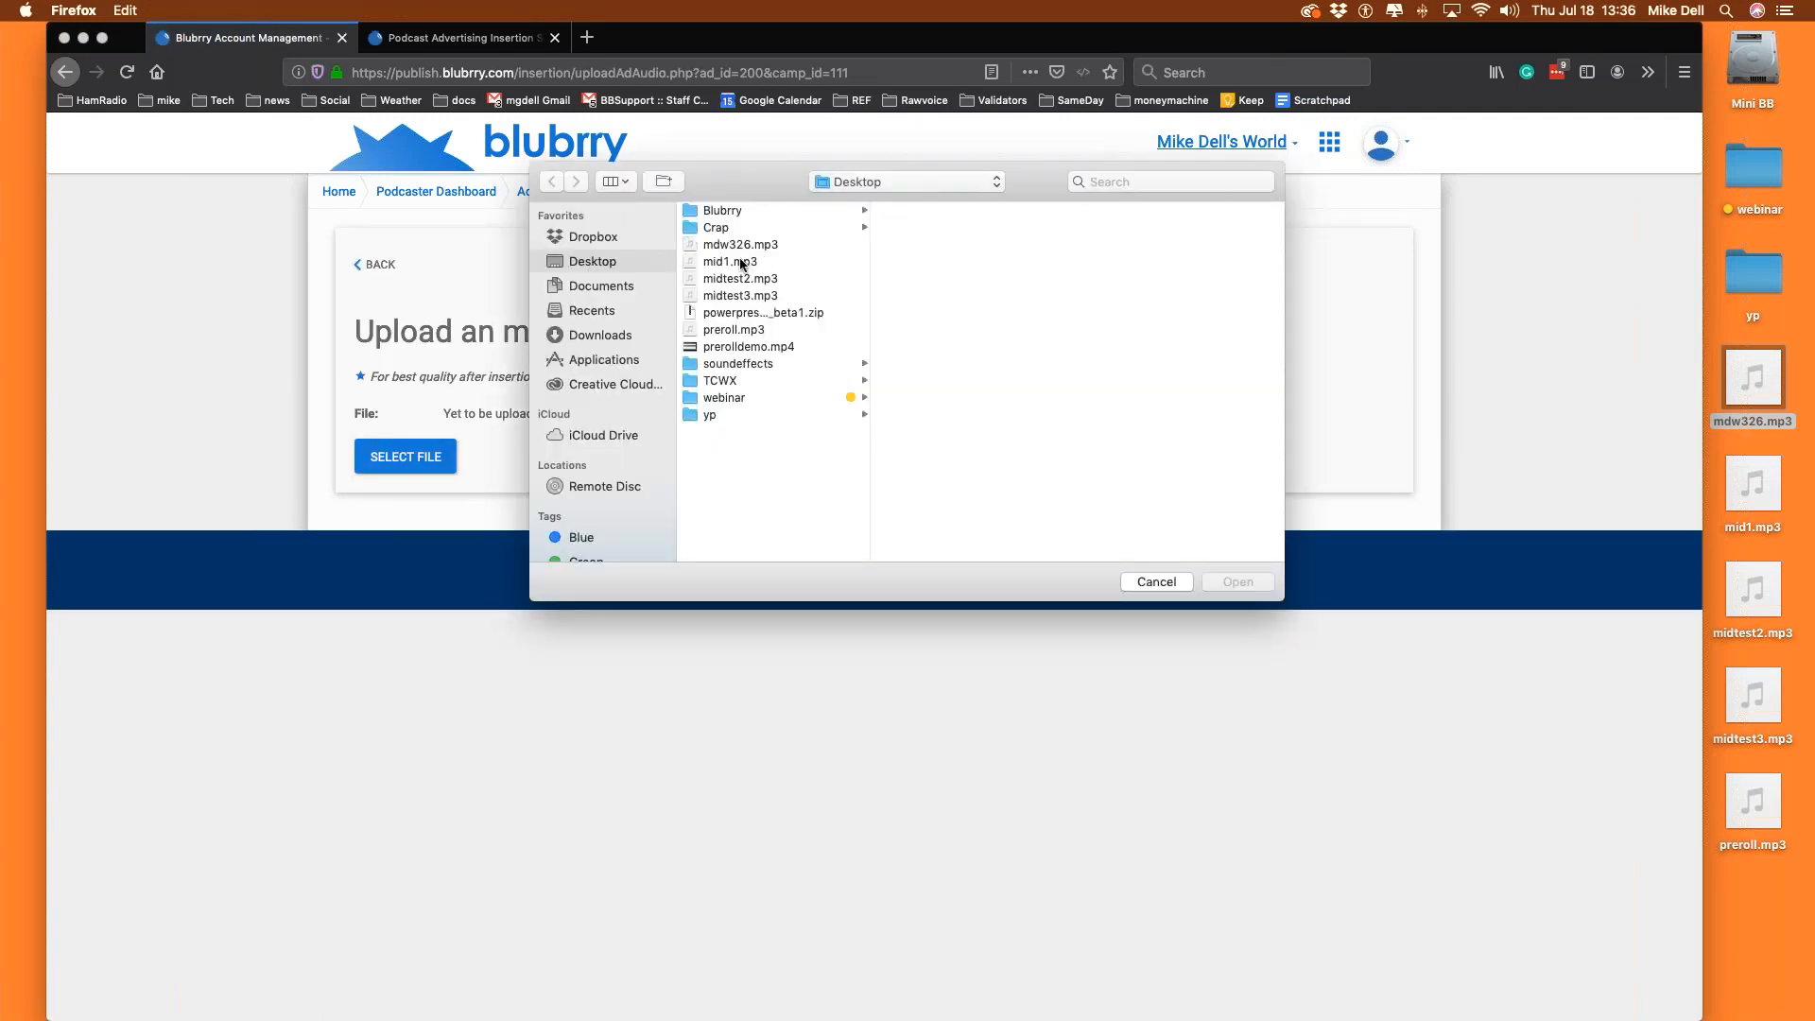
Upload preroll.mp3 from the Desktop as the advertisement's audio file and return to the campaign details.
{"action": "left_click", "coordinate": [742, 262]}
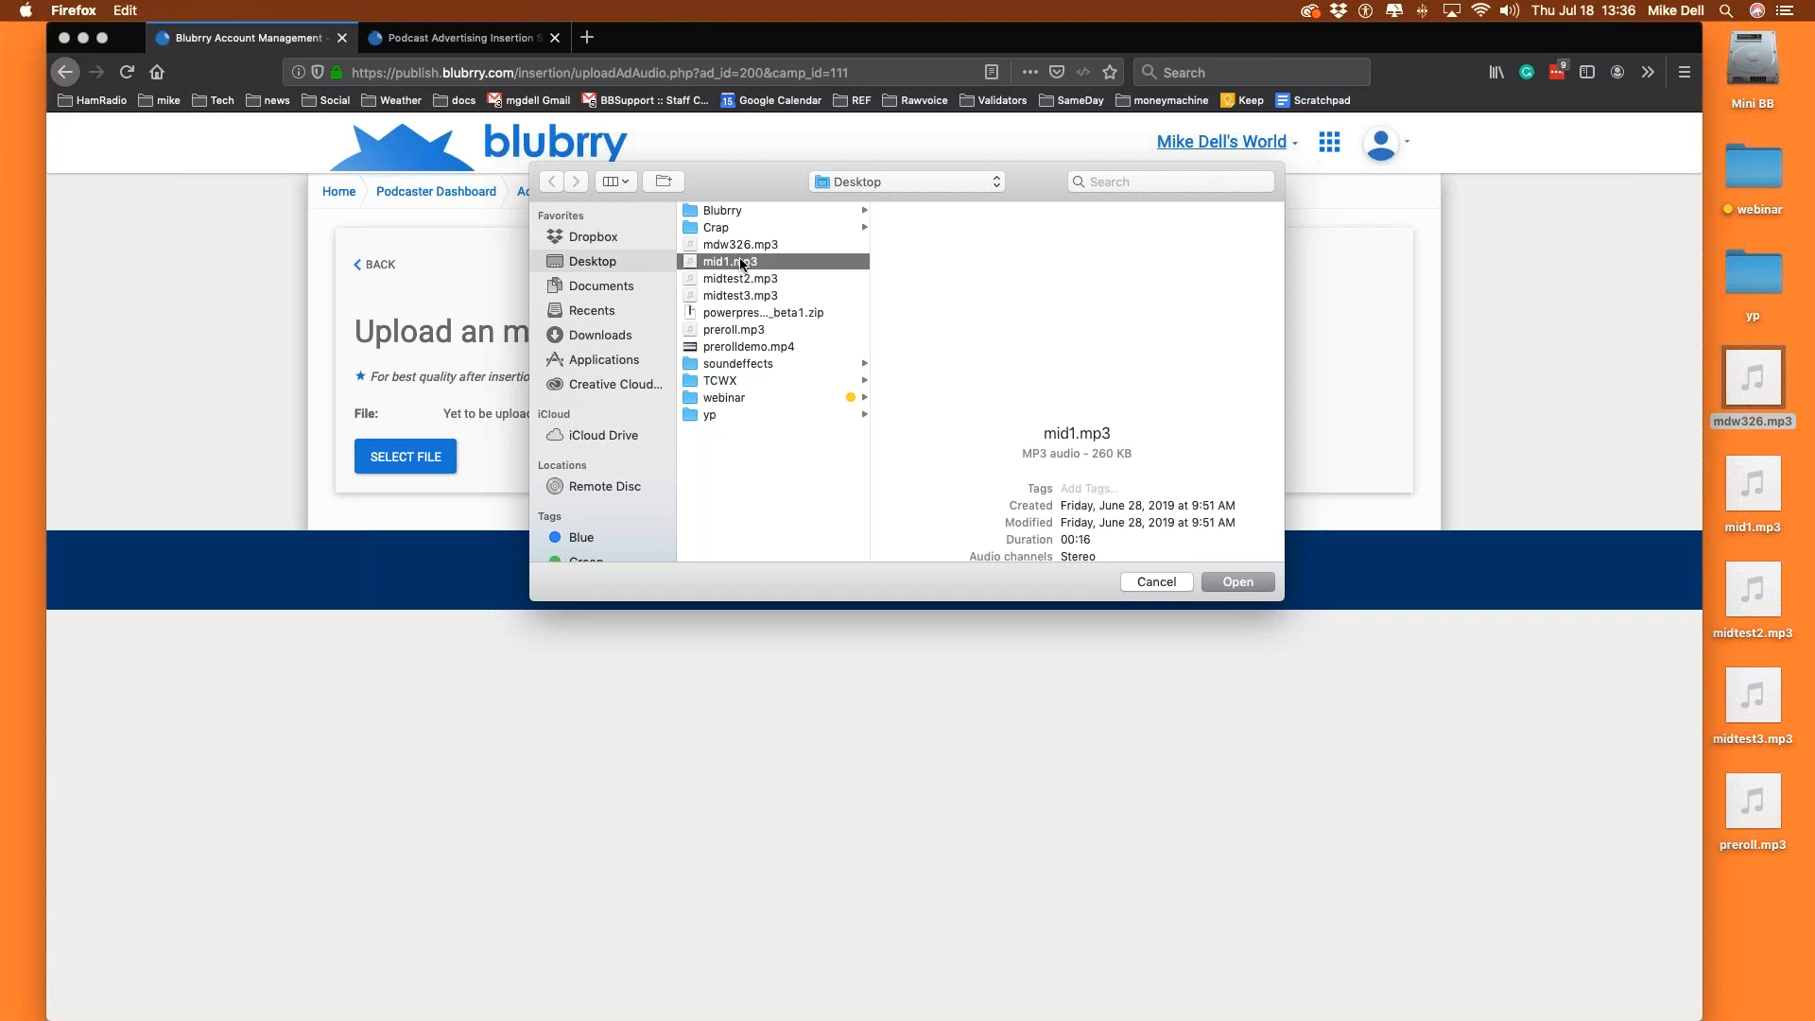
{"action": "left_click", "coordinate": [749, 331]}
{"action": "left_click", "coordinate": [1255, 582]}
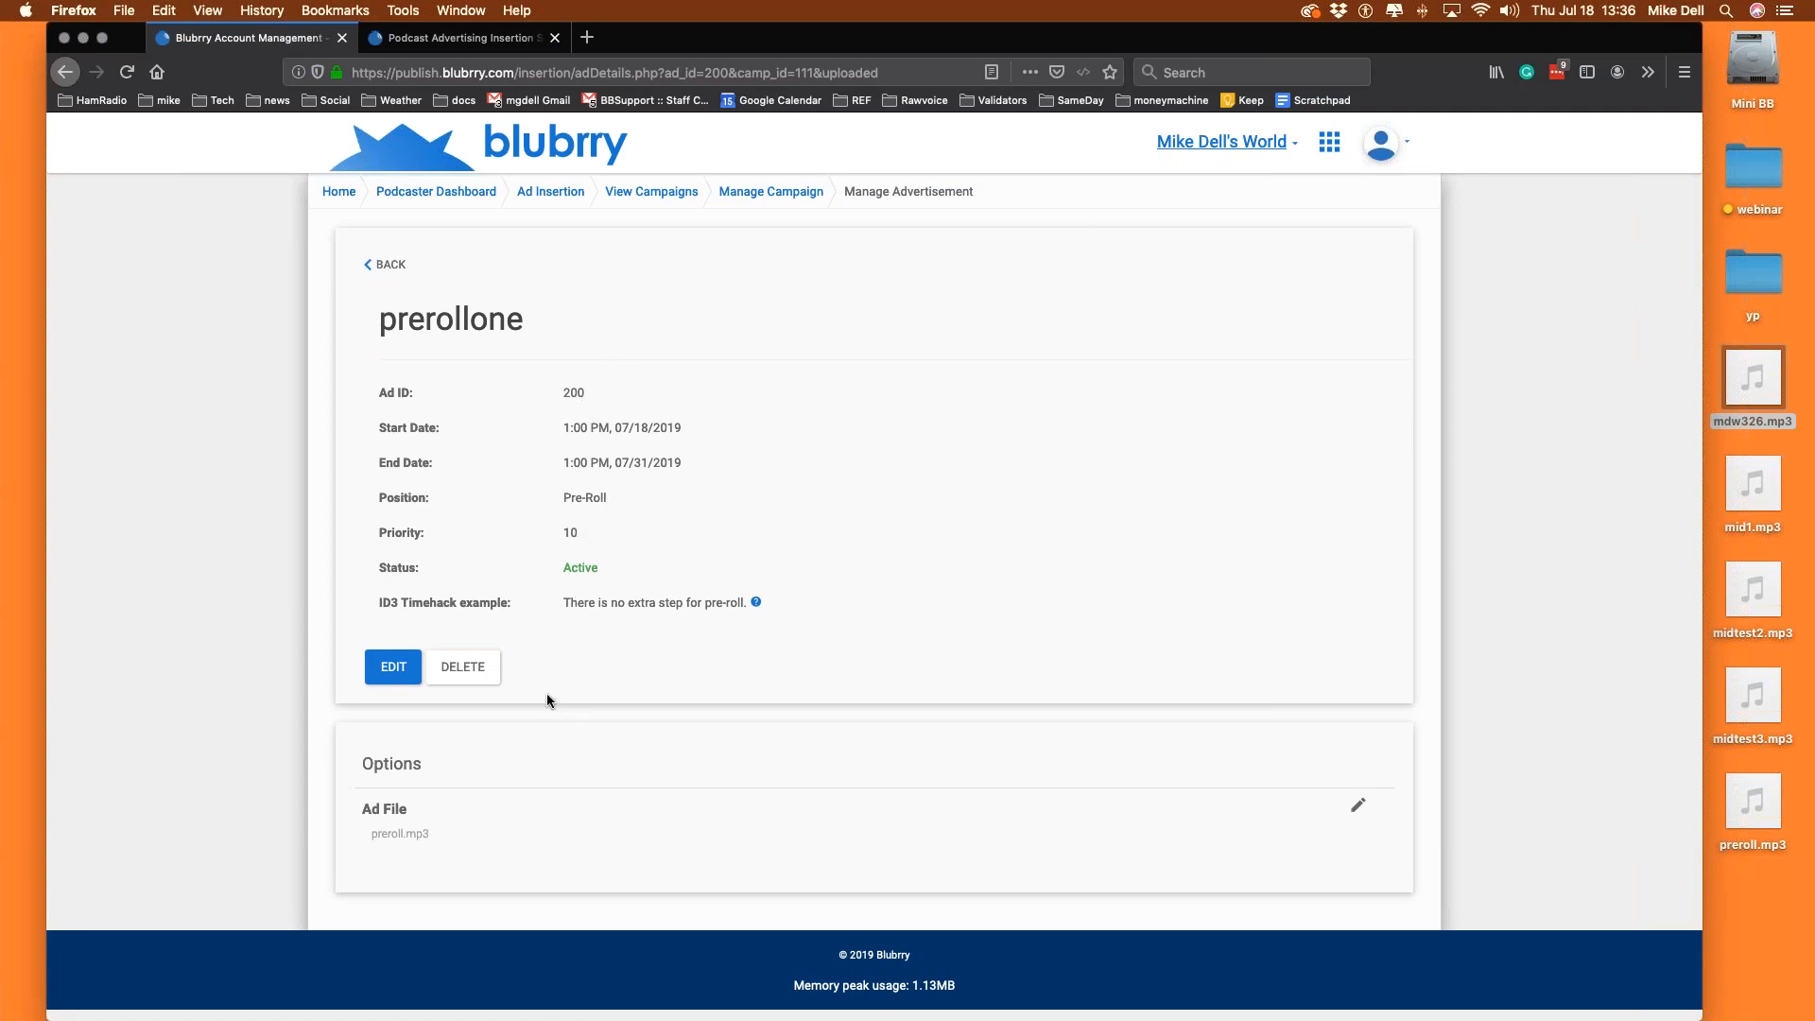
{"action": "left_click", "coordinate": [392, 266]}
{"action": "scroll", "coordinate": [872, 684], "scroll_direction": "down", "scroll_amount": 3}
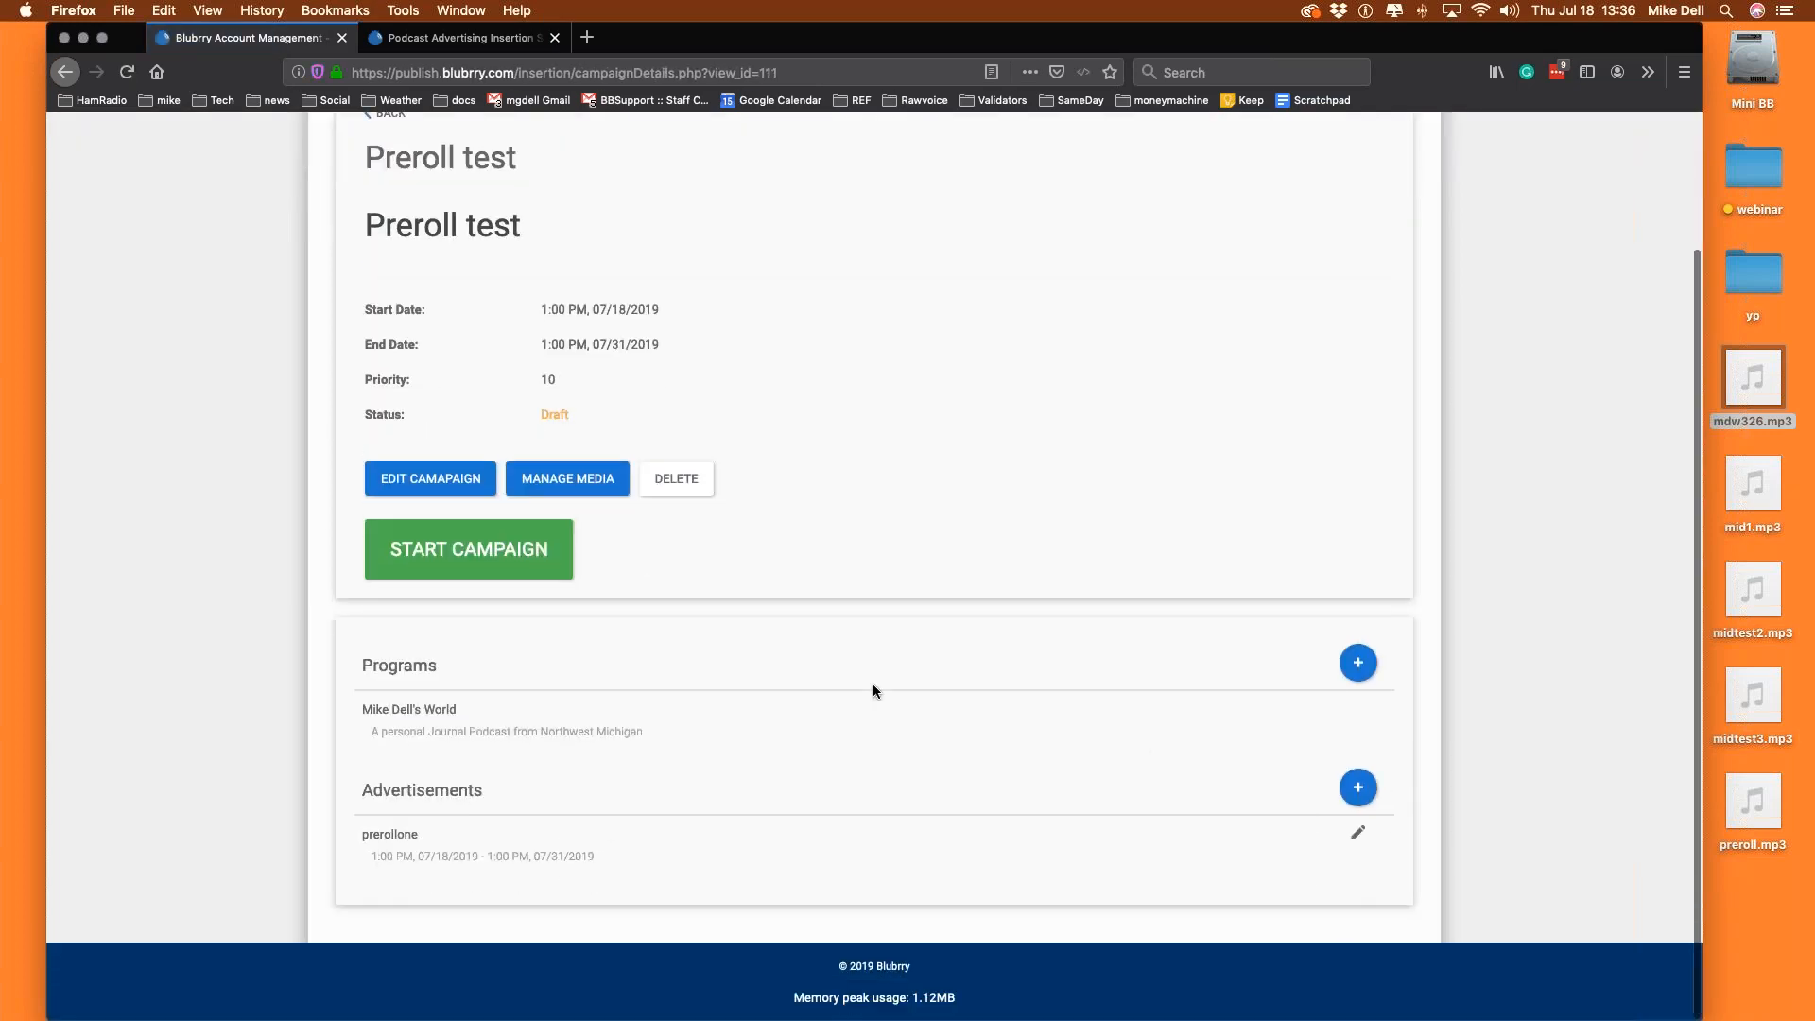
{"action": "scroll", "coordinate": [673, 677], "scroll_direction": "up", "scroll_amount": 3}
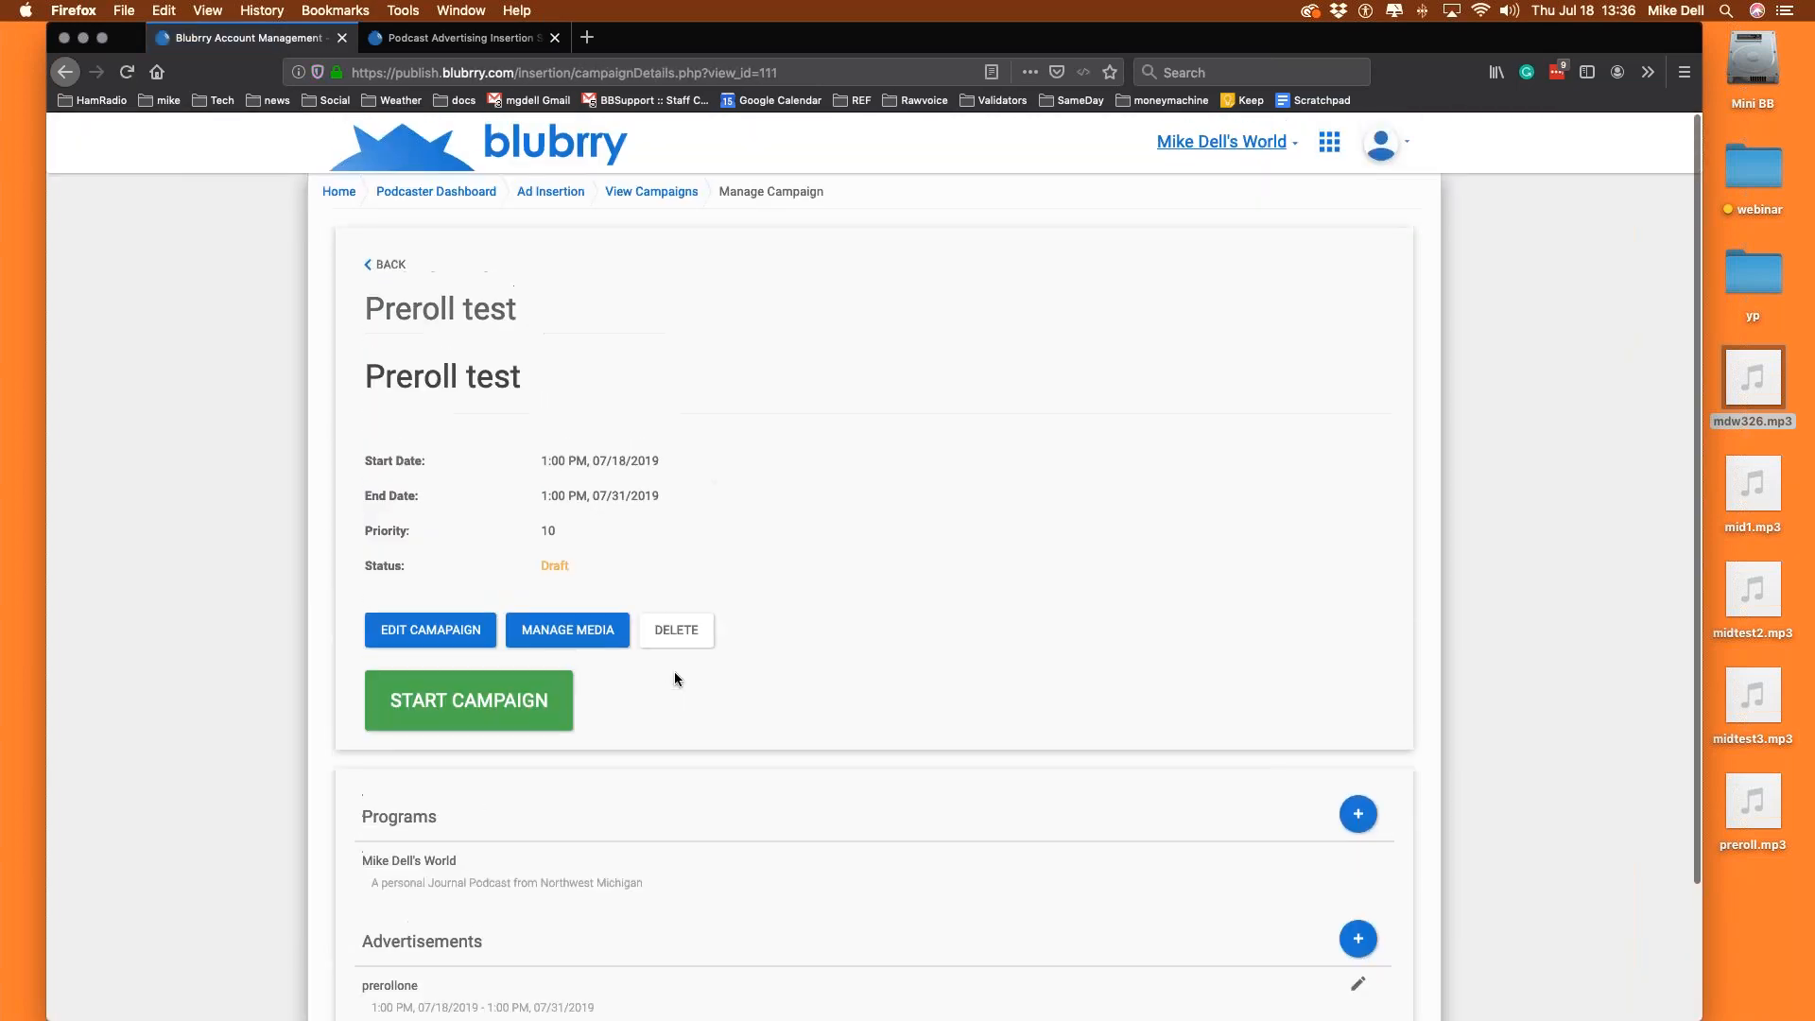
Open the campaign's media management and look through the episode files available for the ad queue.
{"action": "left_click", "coordinate": [576, 634]}
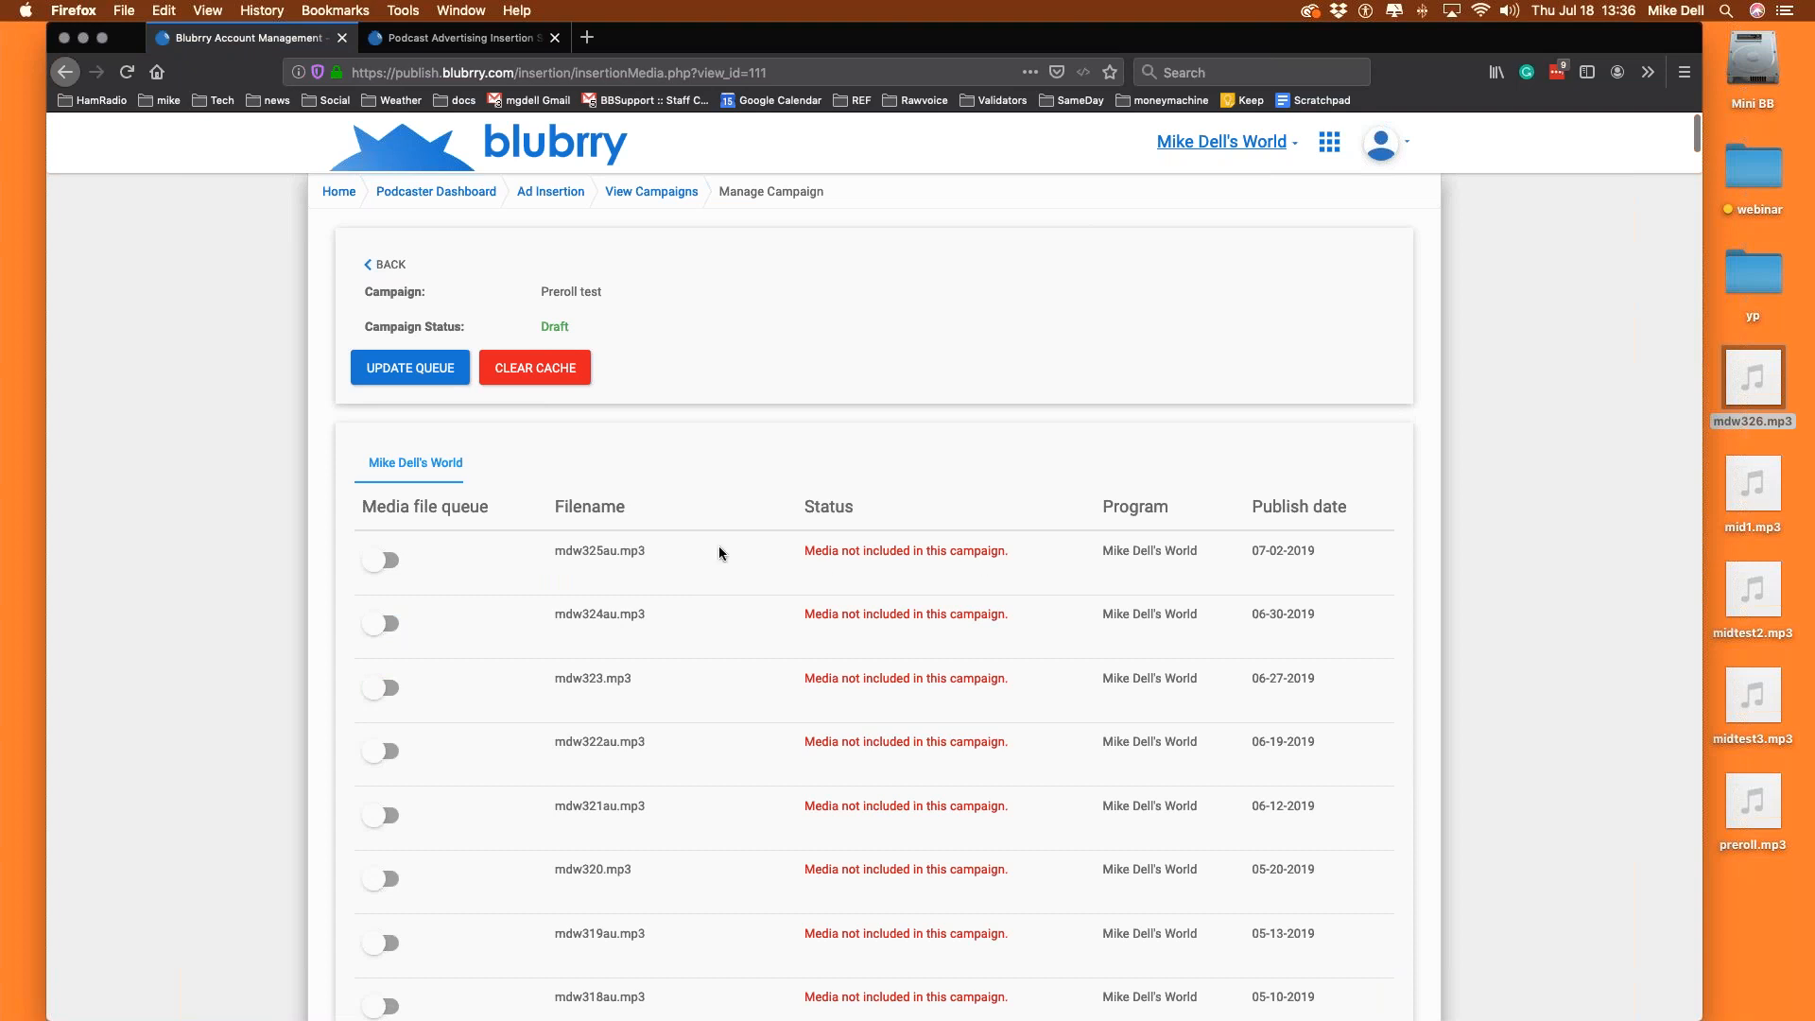
{"action": "scroll", "coordinate": [548, 627], "scroll_direction": "down", "scroll_amount": 6}
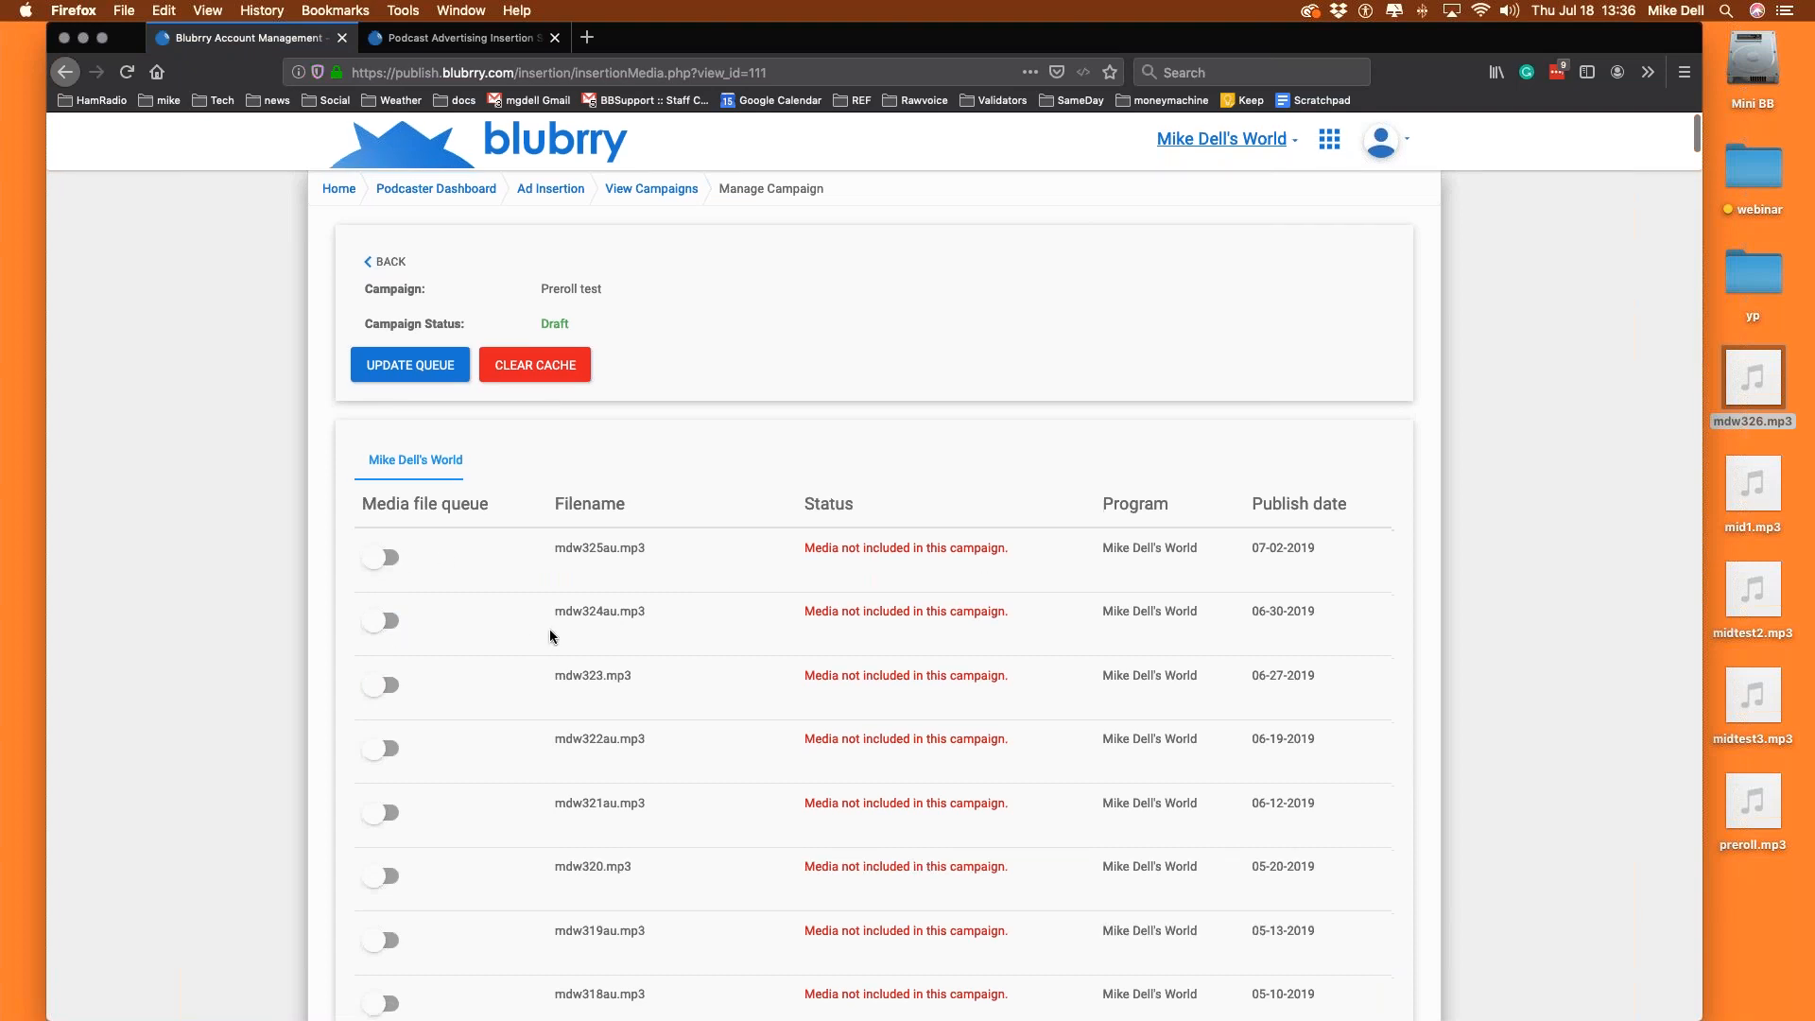
{"action": "scroll", "coordinate": [545, 626], "scroll_direction": "down", "scroll_amount": 4}
{"action": "scroll", "coordinate": [545, 626], "scroll_direction": "up", "scroll_amount": 10}
{"action": "scroll", "coordinate": [544, 624], "scroll_direction": "down", "scroll_amount": 5}
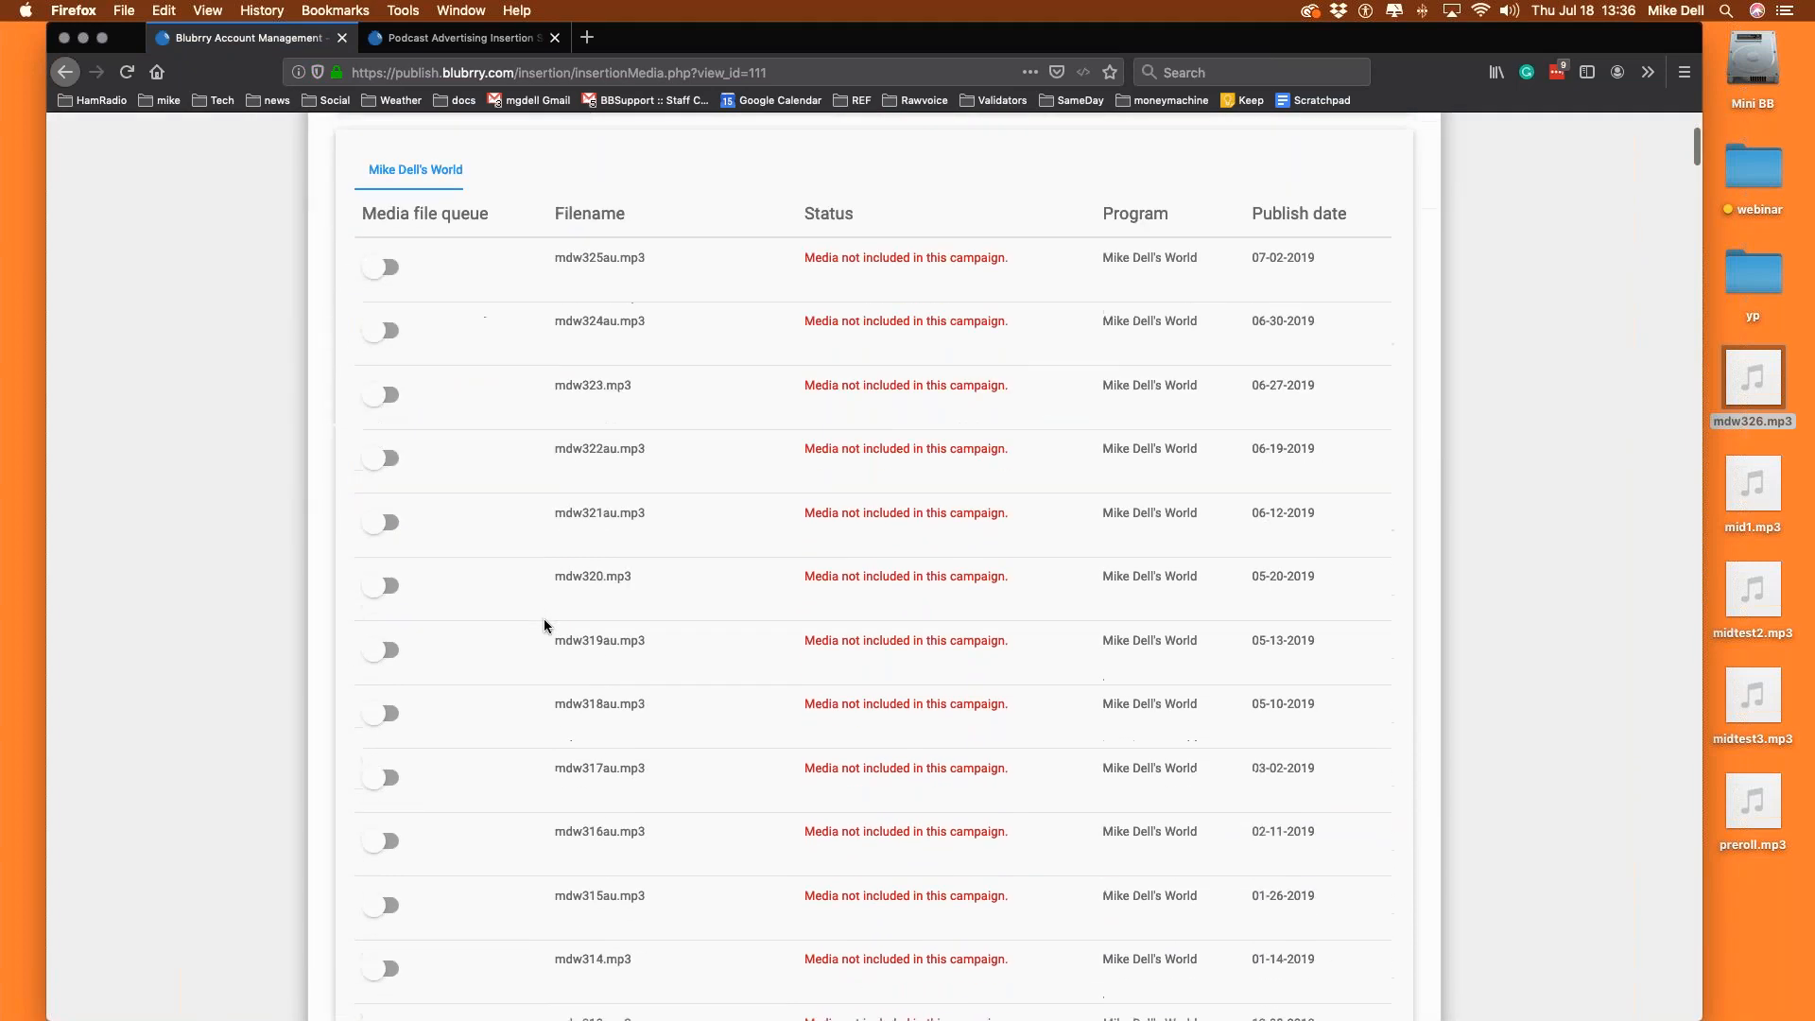
Add mdw325au.mp3 to the Preroll test campaign's media file queue and update the queue.
{"action": "scroll", "coordinate": [542, 620], "scroll_direction": "up", "scroll_amount": 5}
{"action": "left_click", "coordinate": [402, 522]}
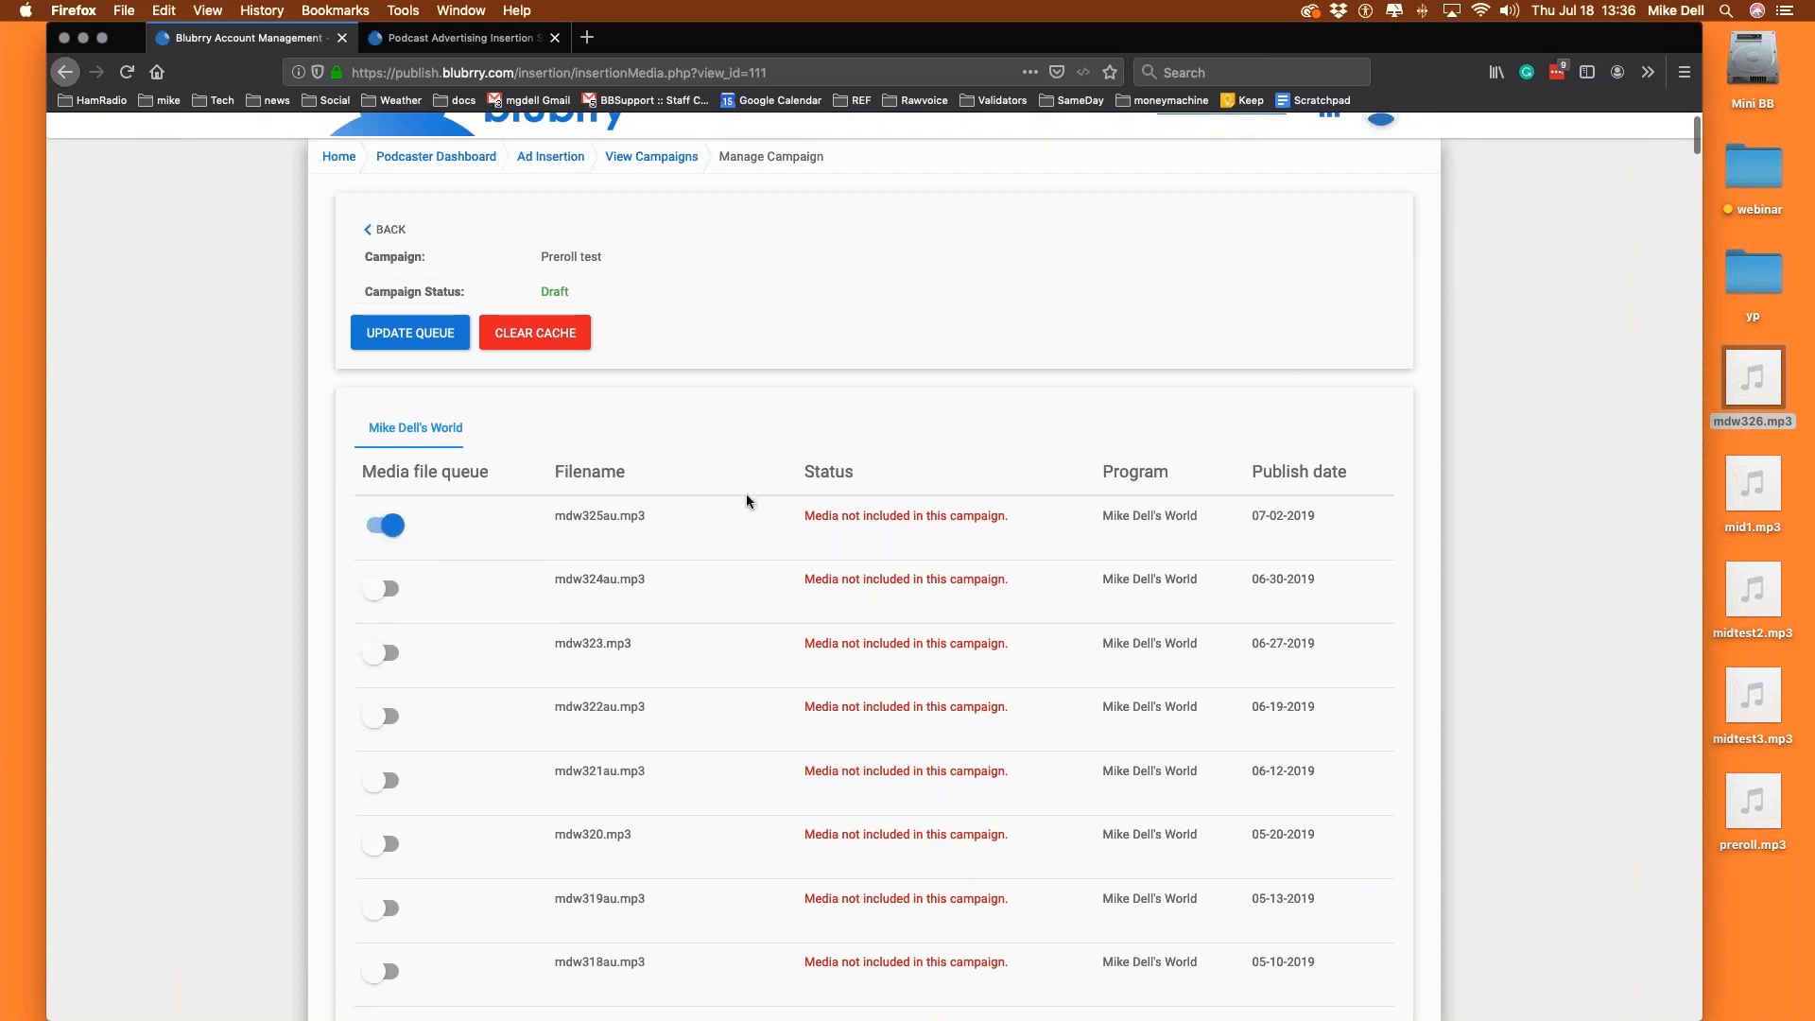
{"action": "scroll", "coordinate": [747, 494], "scroll_direction": "down", "scroll_amount": 1}
{"action": "left_click", "coordinate": [444, 314]}
{"action": "left_click", "coordinate": [932, 481]}
Submit the Preroll test campaign's build, apply the changes for mdw325au.mp3, and request another queue update.
{"action": "scroll", "coordinate": [473, 250], "scroll_direction": "up", "scroll_amount": 1}
{"action": "left_click", "coordinate": [406, 264]}
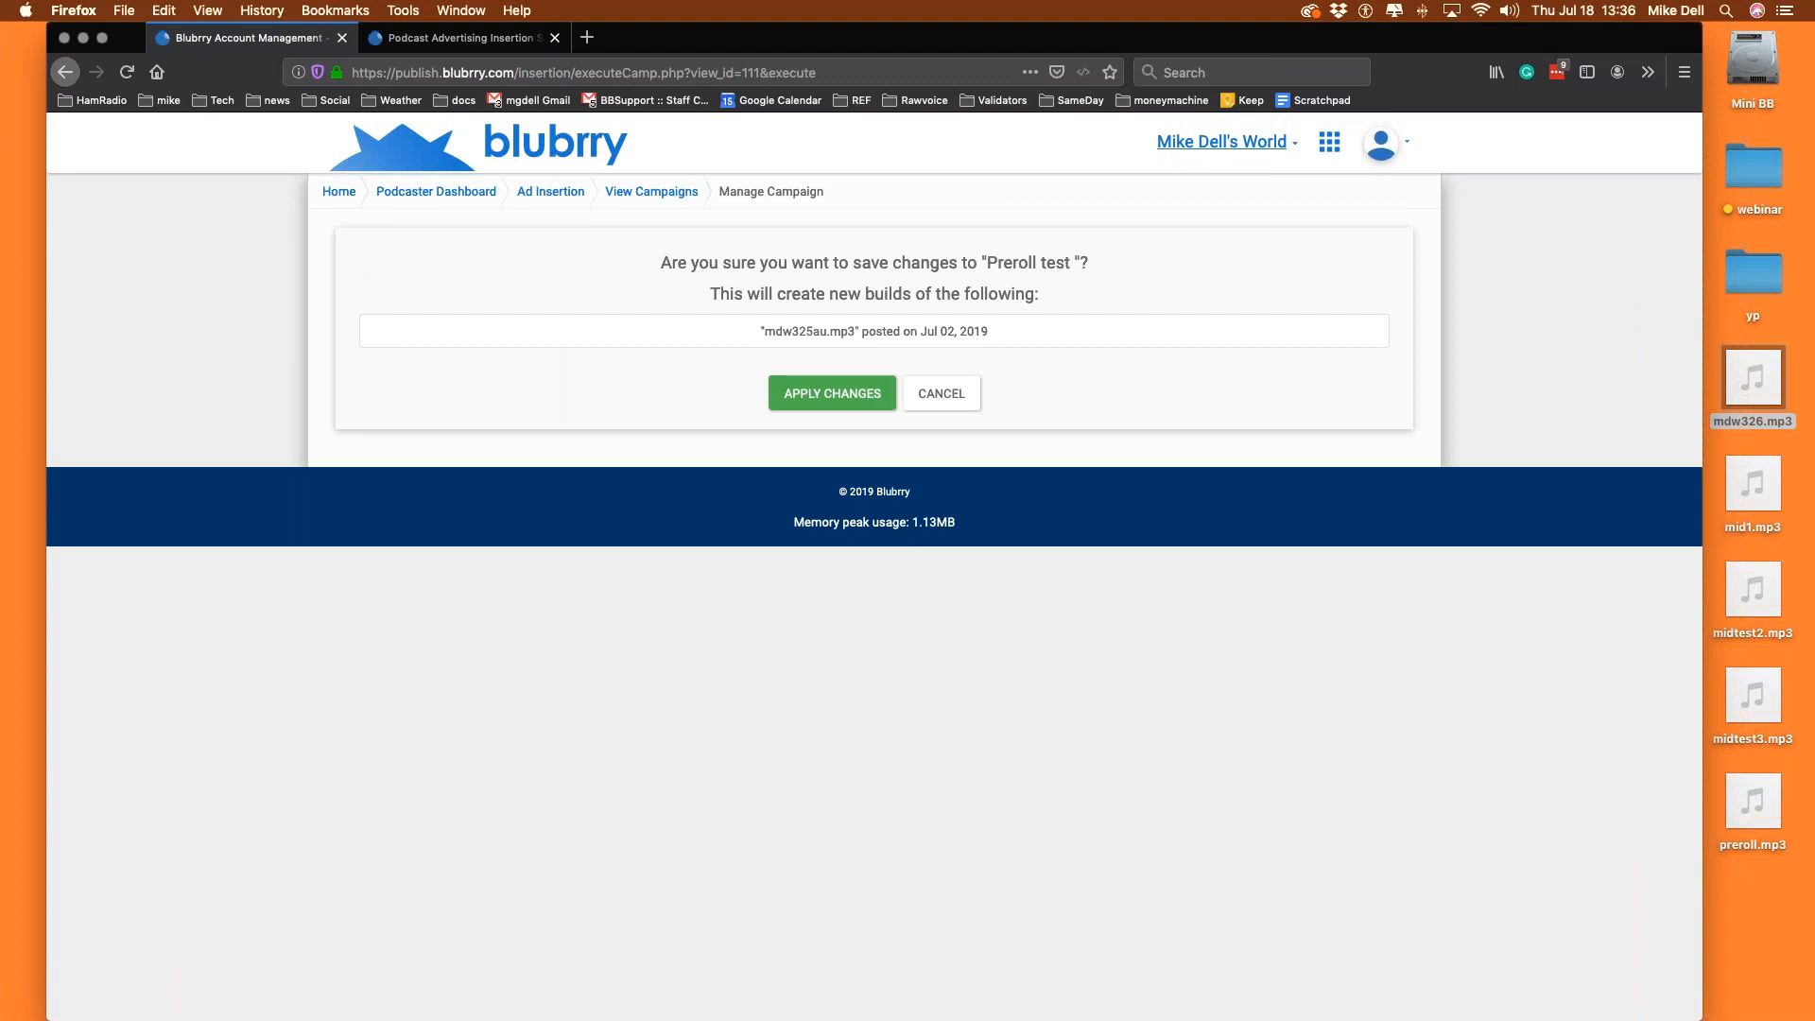
{"action": "left_click", "coordinate": [839, 402]}
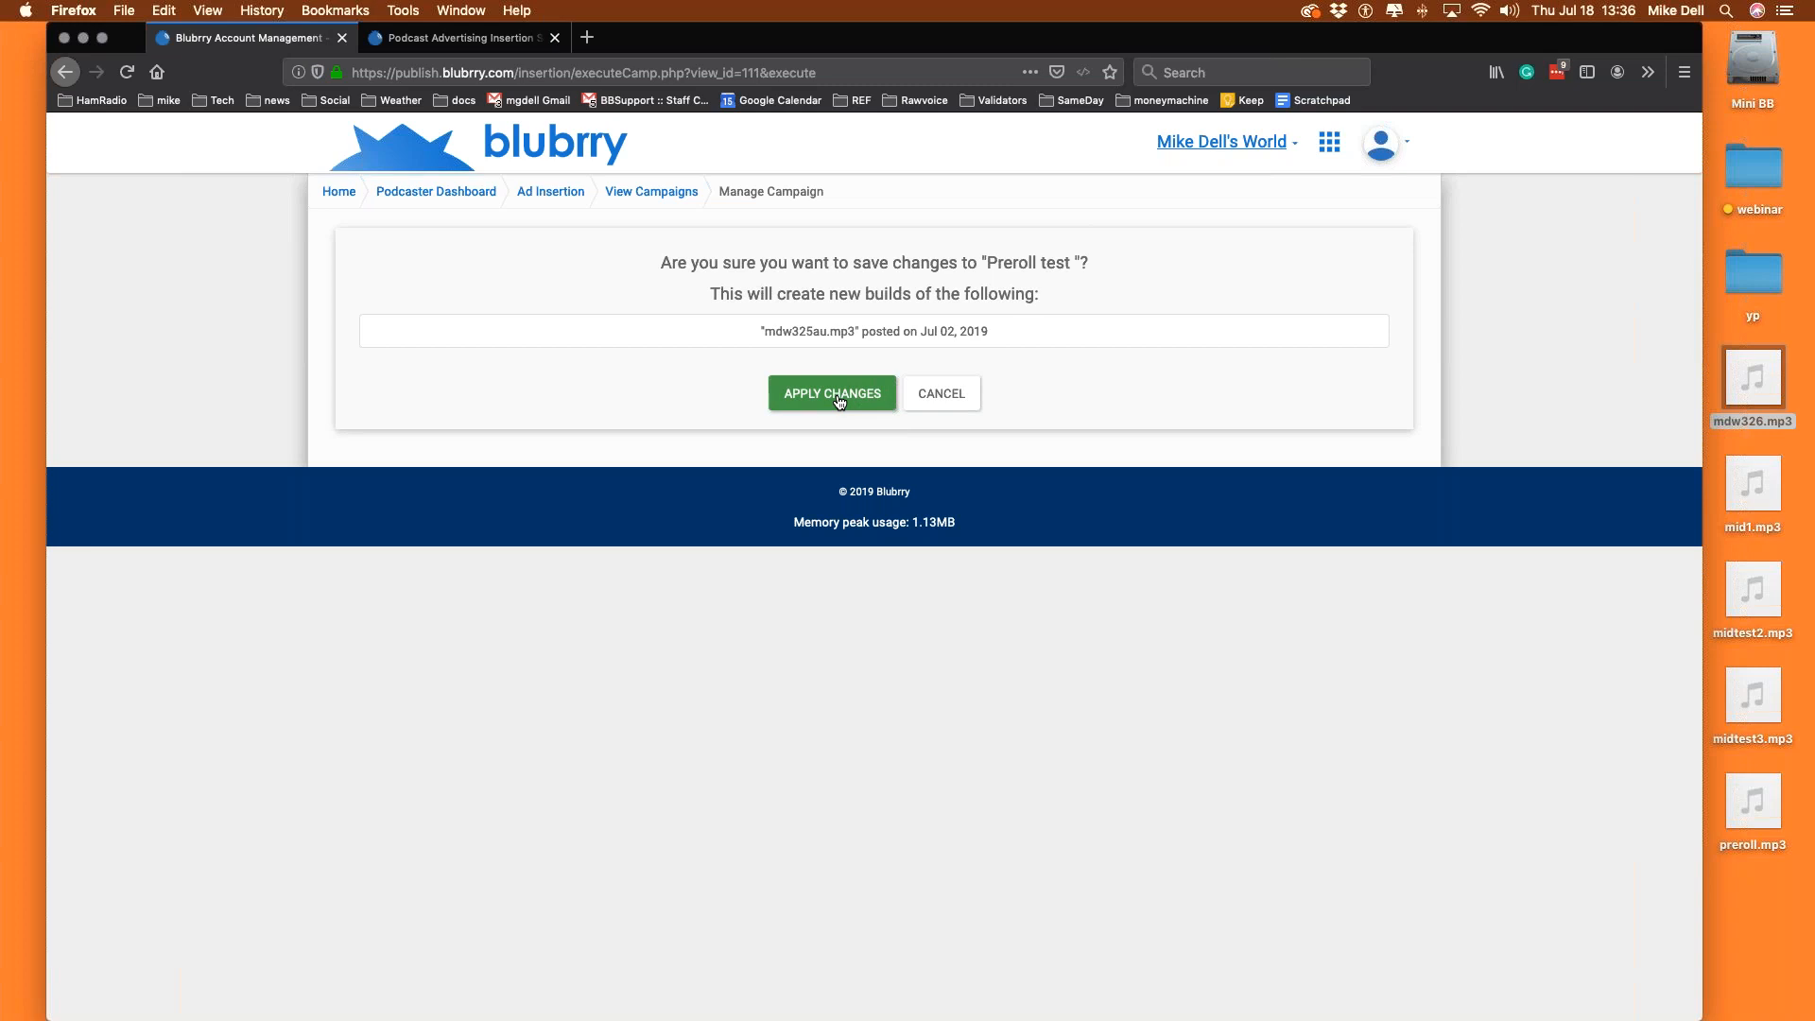
{"action": "left_click", "coordinate": [839, 402]}
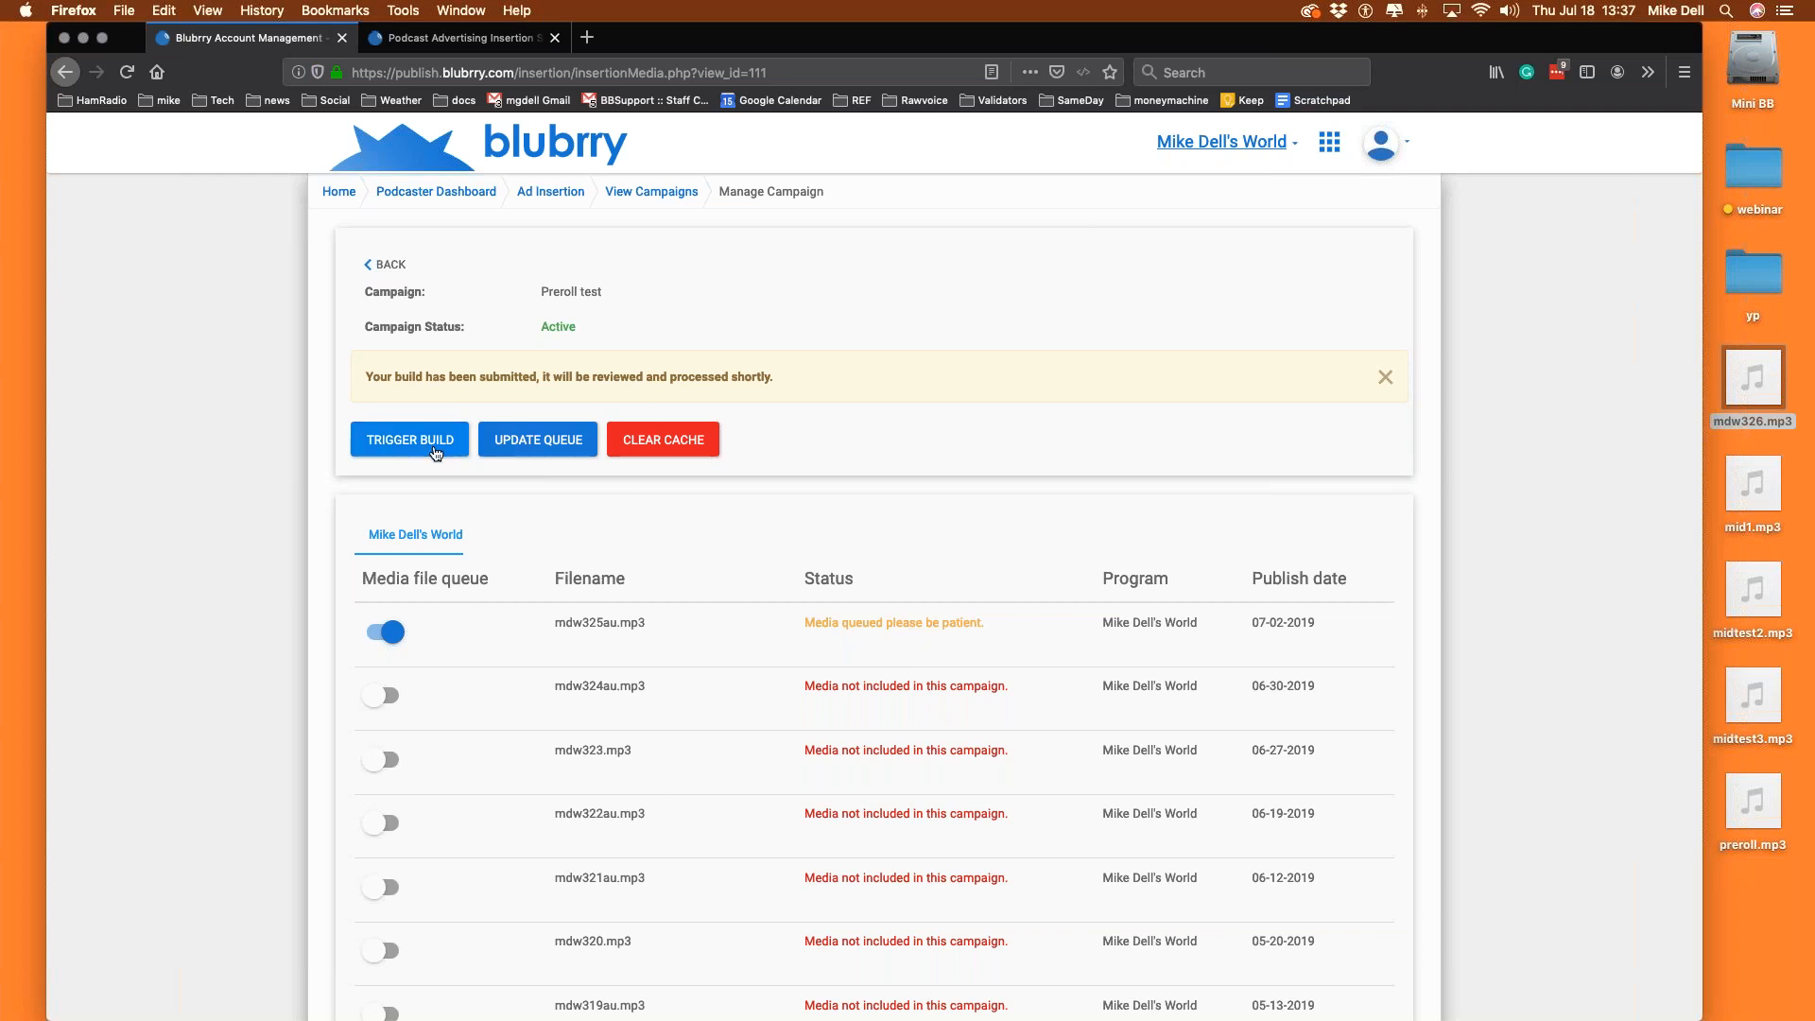
{"action": "left_click", "coordinate": [541, 448]}
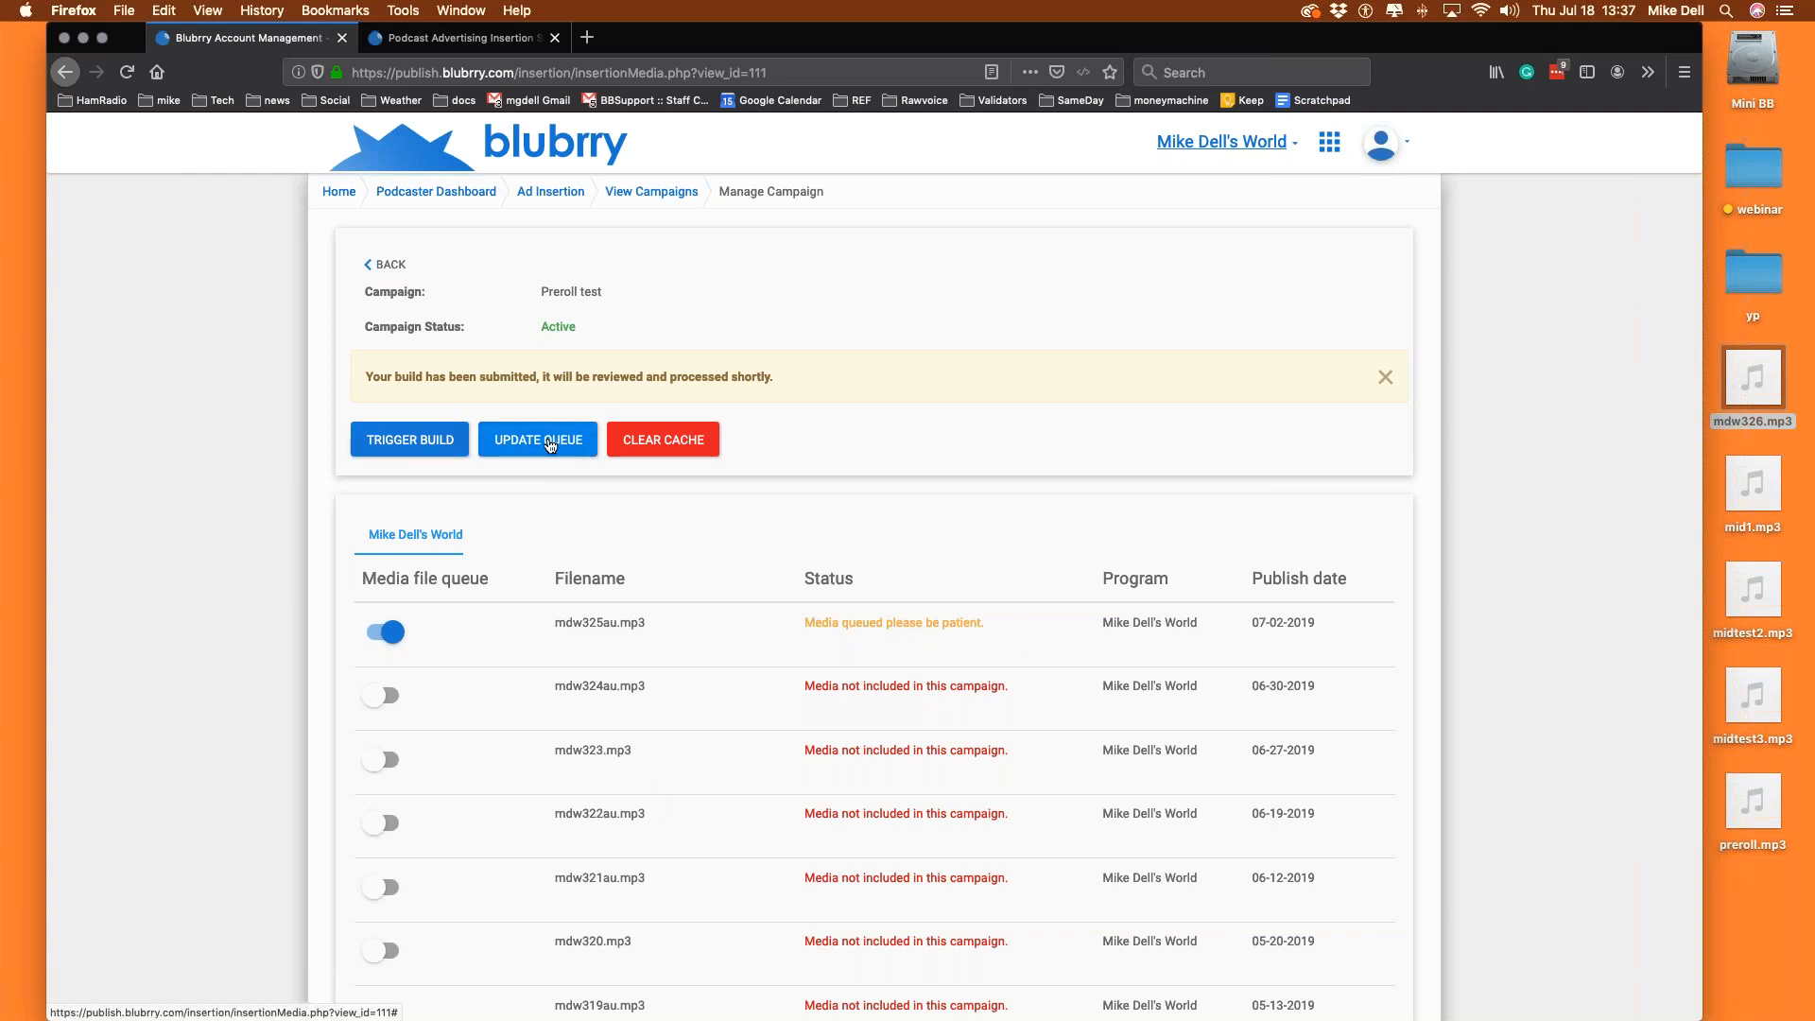
{"action": "left_click", "coordinate": [950, 481]}
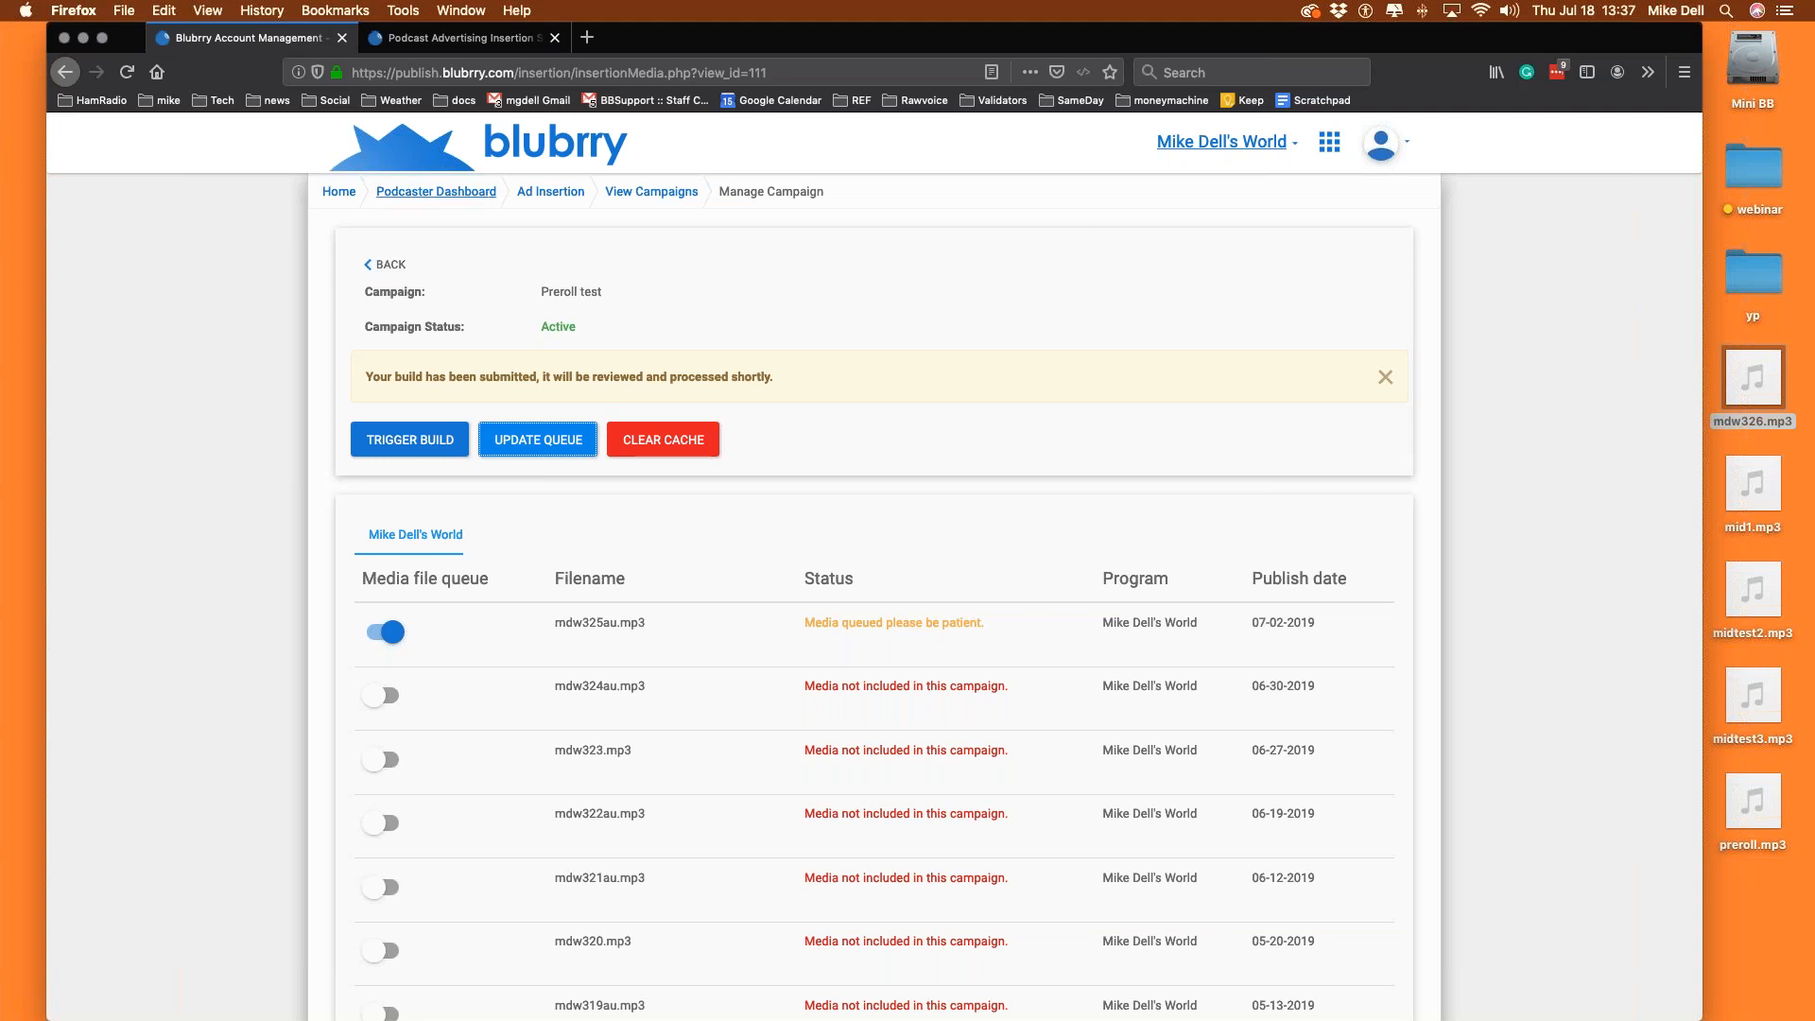
Reopen the Preroll test campaign from the campaign list and examine the details of its prerollone advertisement.
{"action": "left_click", "coordinate": [643, 195]}
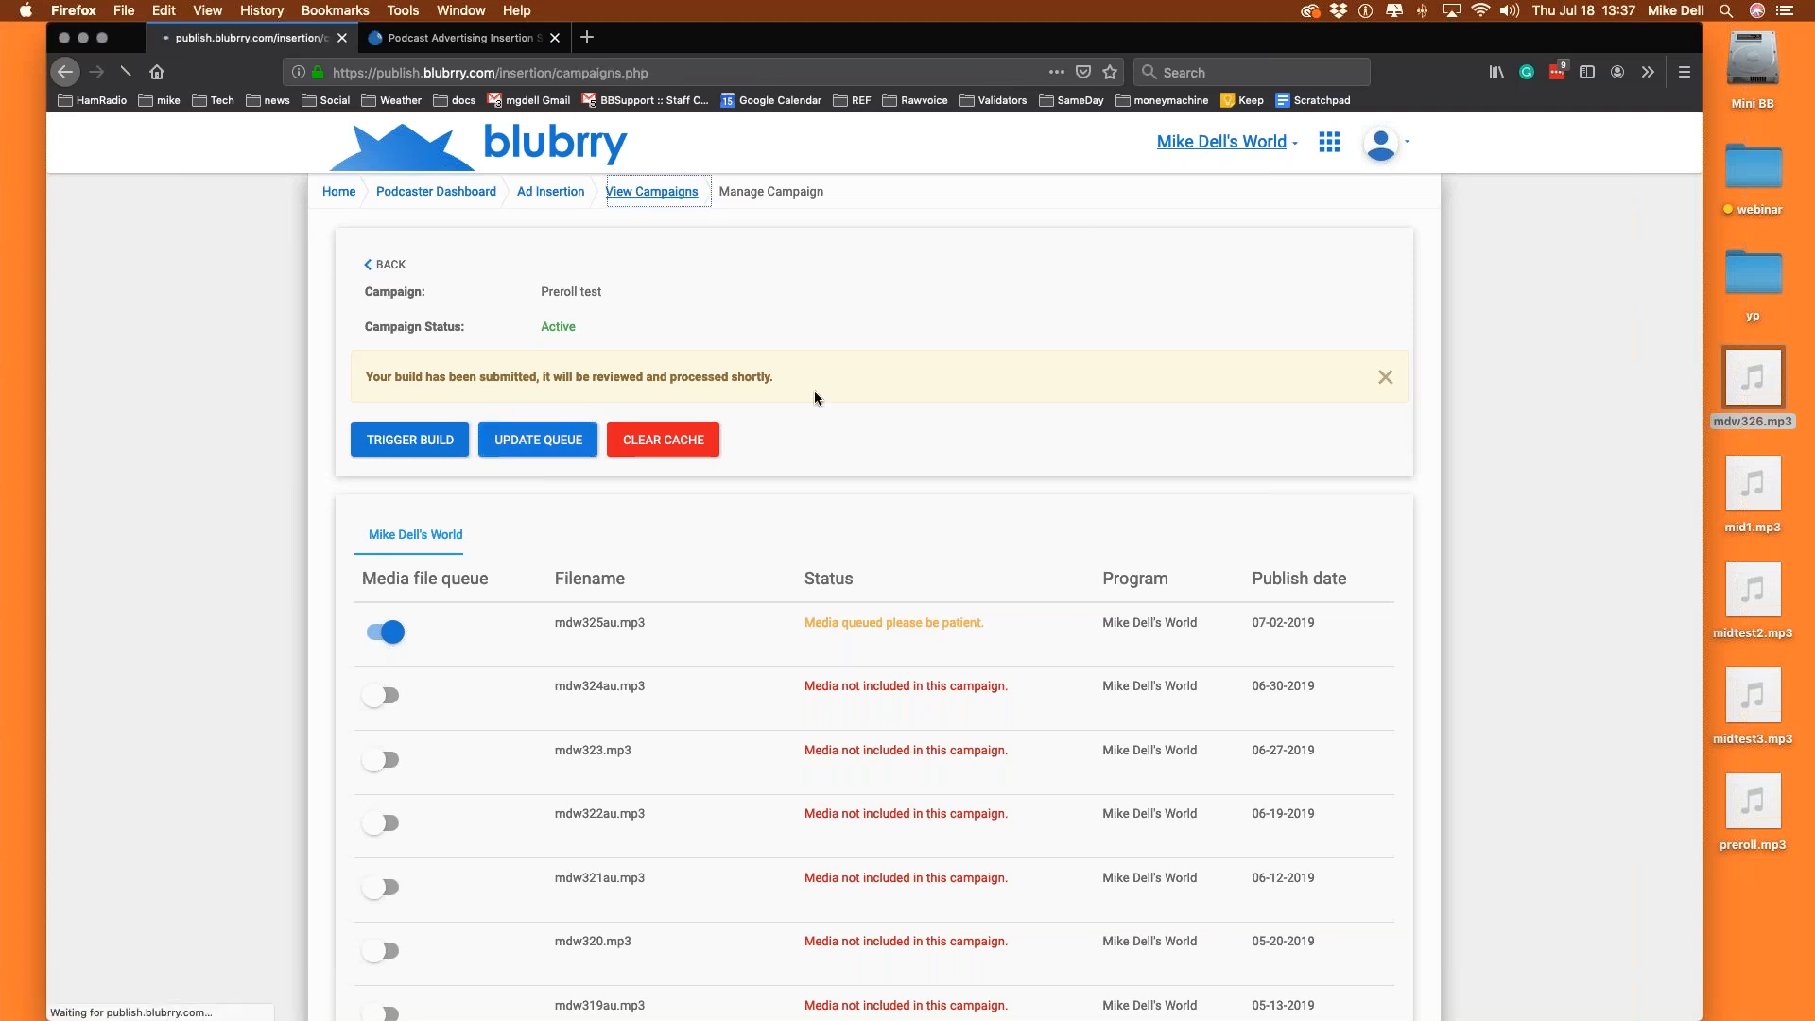
{"action": "left_click", "coordinate": [455, 358]}
{"action": "scroll", "coordinate": [974, 625], "scroll_direction": "down", "scroll_amount": 2}
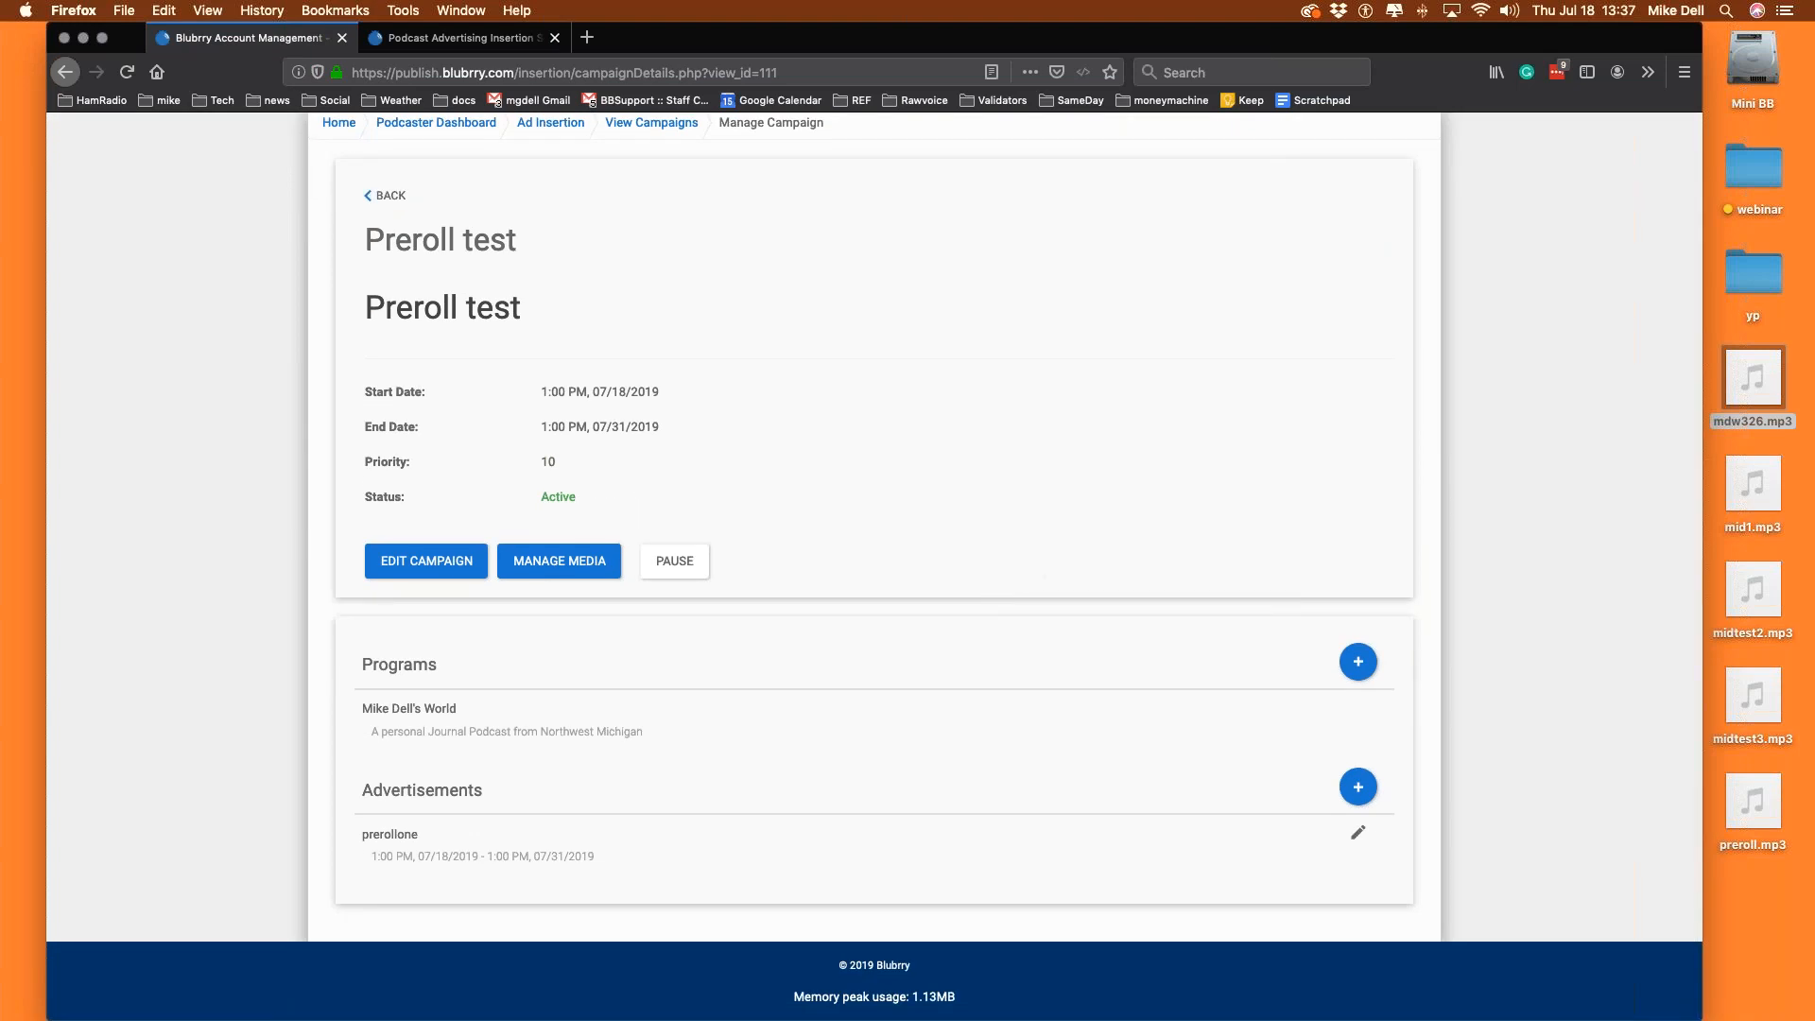
{"action": "left_click", "coordinate": [1357, 833]}
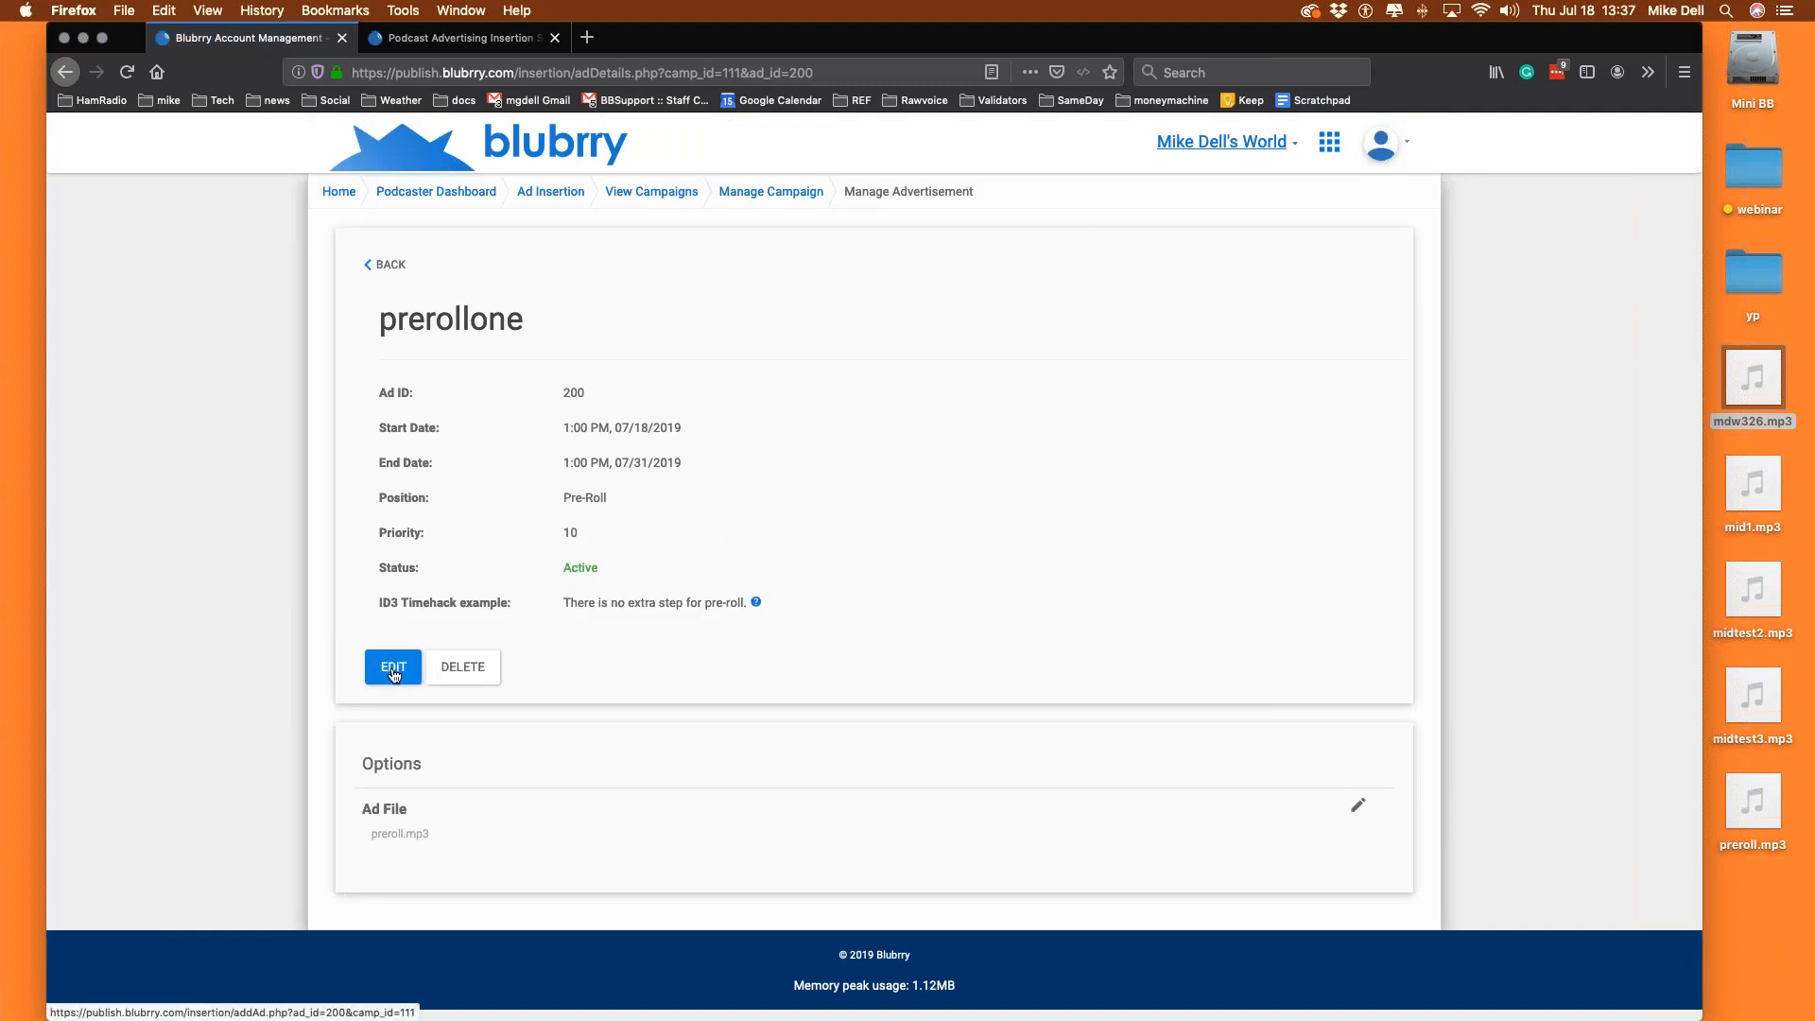
{"action": "left_click", "coordinate": [383, 265]}
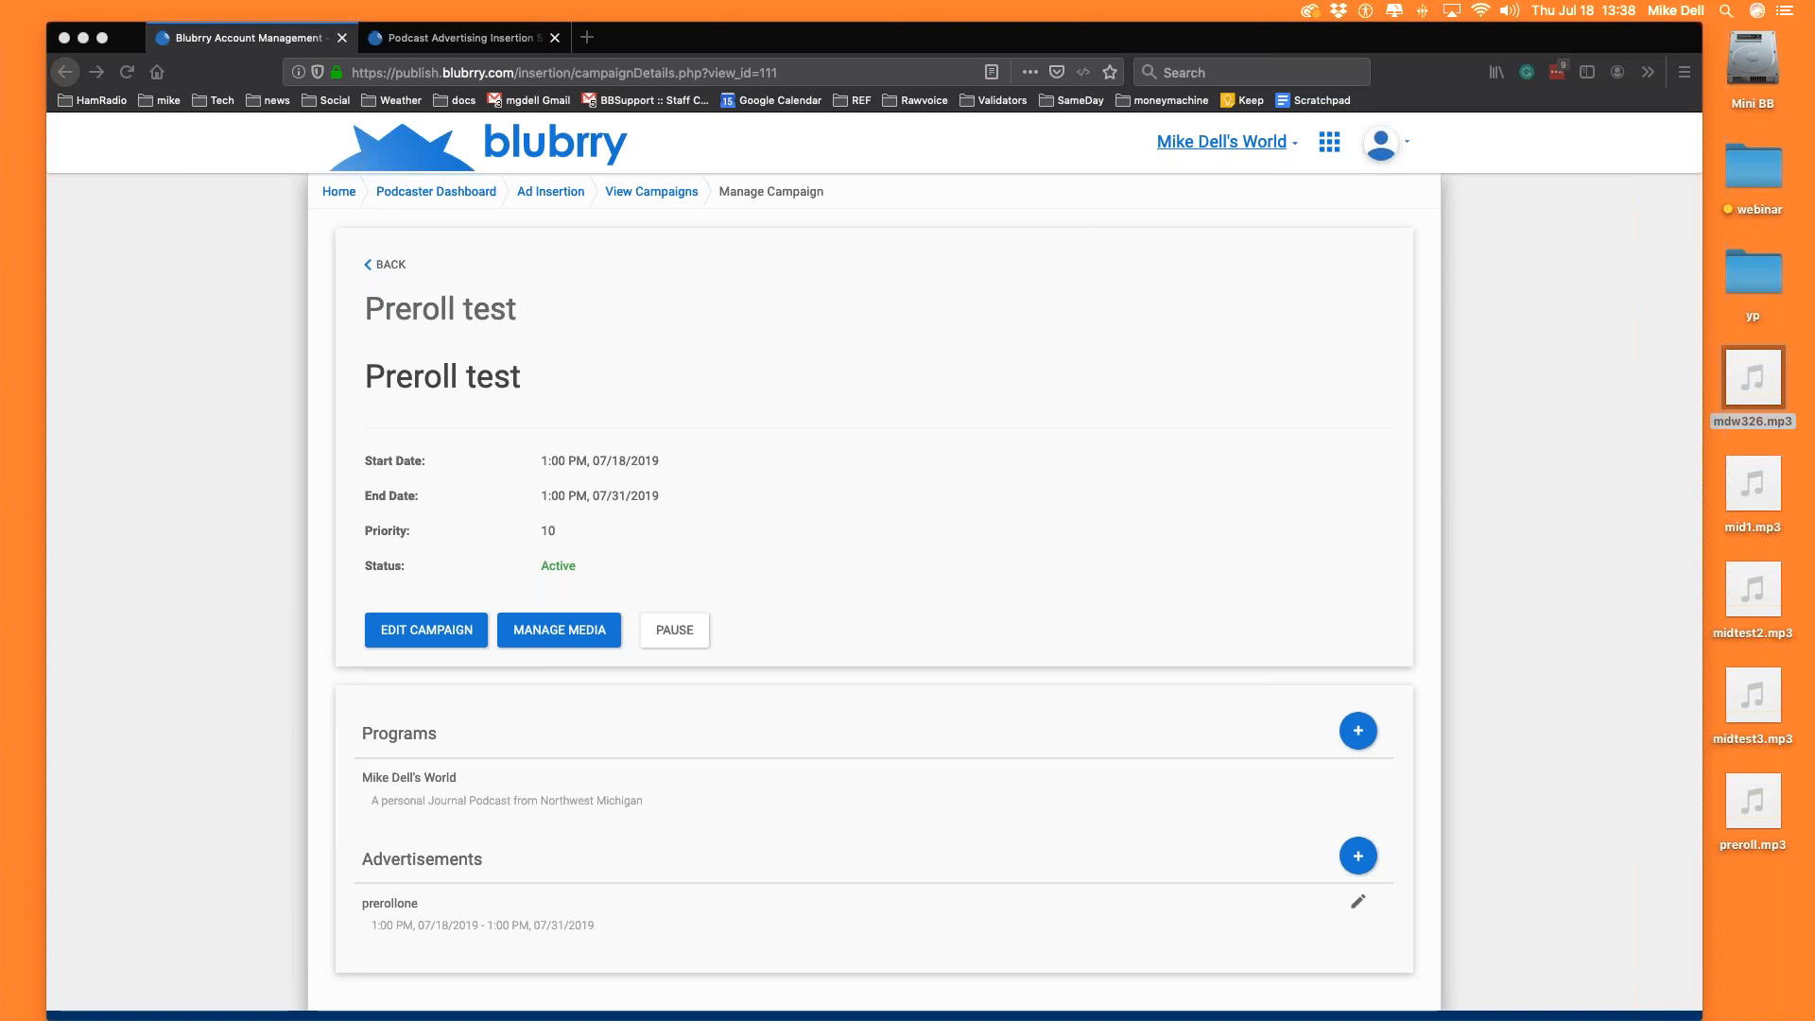
{"action": "mouse_move", "coordinate": [675, 43]}
{"action": "left_mouse_down"}
{"action": "mouse_move", "coordinate": [1313, 43]}
{"action": "mouse_move", "coordinate": [1045, 459]}
{"action": "mouse_move", "coordinate": [1037, 187]}
{"action": "mouse_move", "coordinate": [776, 45]}
{"action": "mouse_move", "coordinate": [675, 45]}
{"action": "left_mouse_up"}
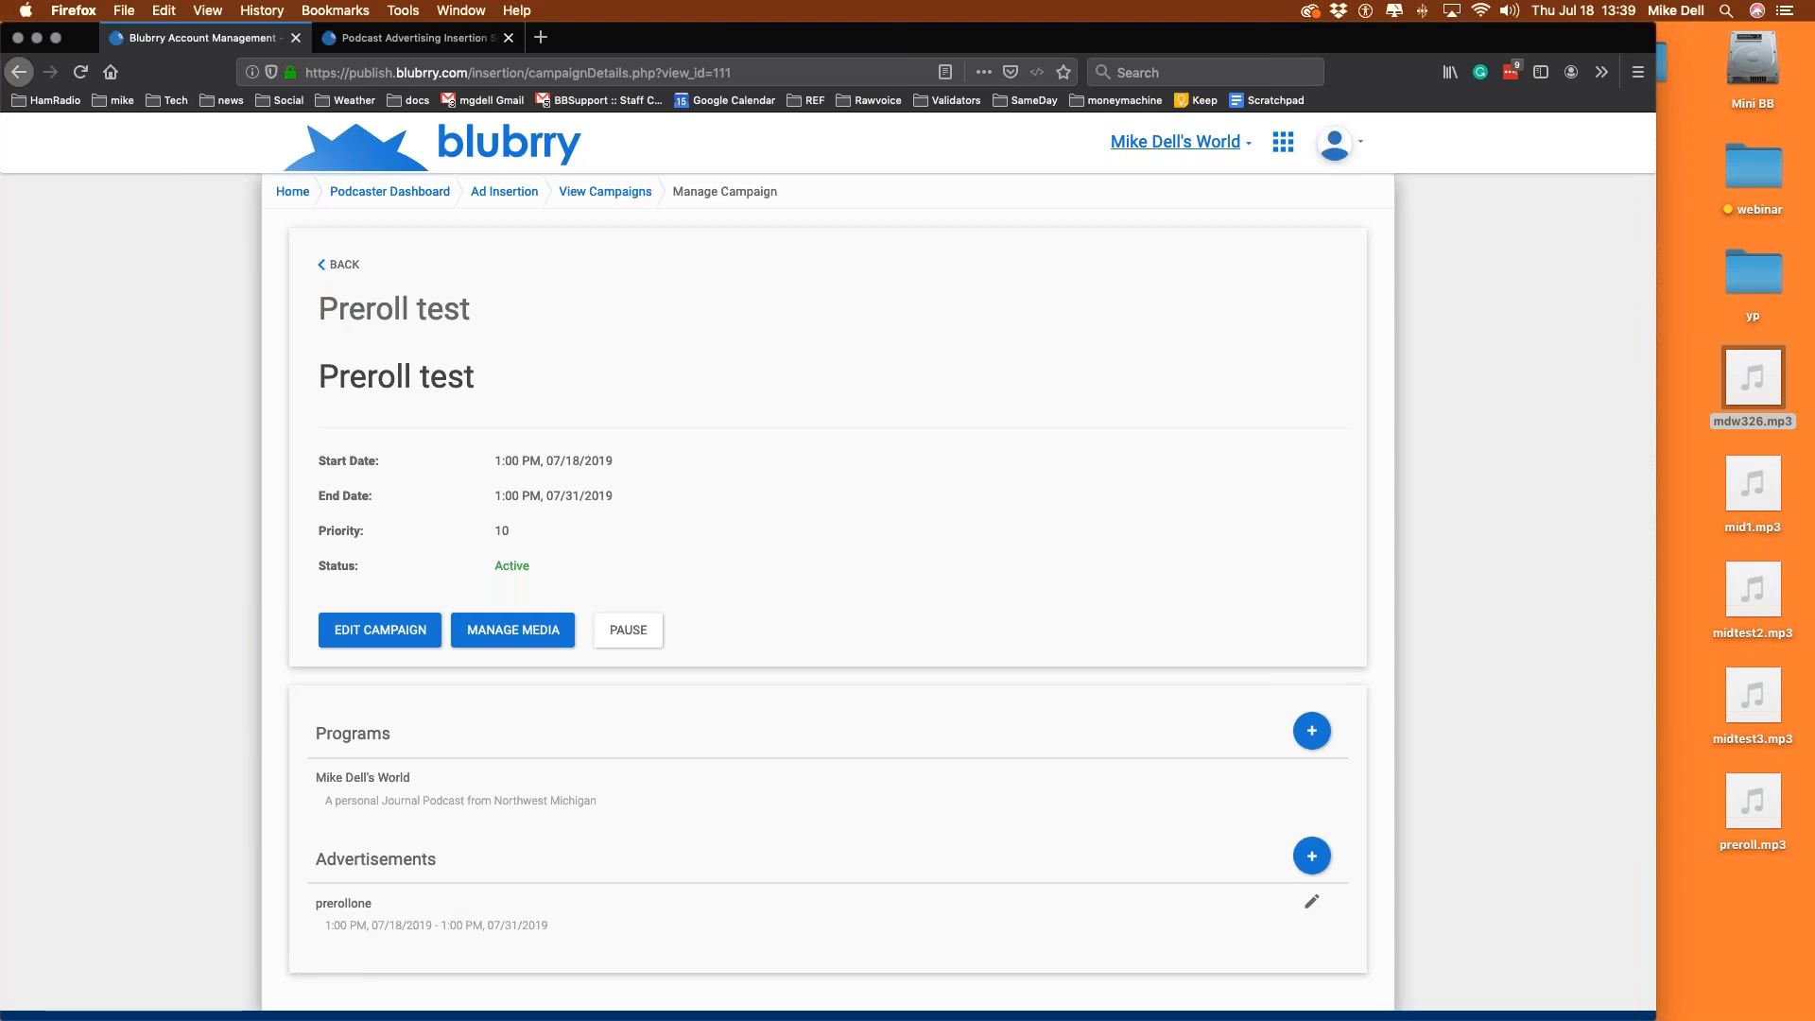
{"action": "key", "text": "super+Tab"}
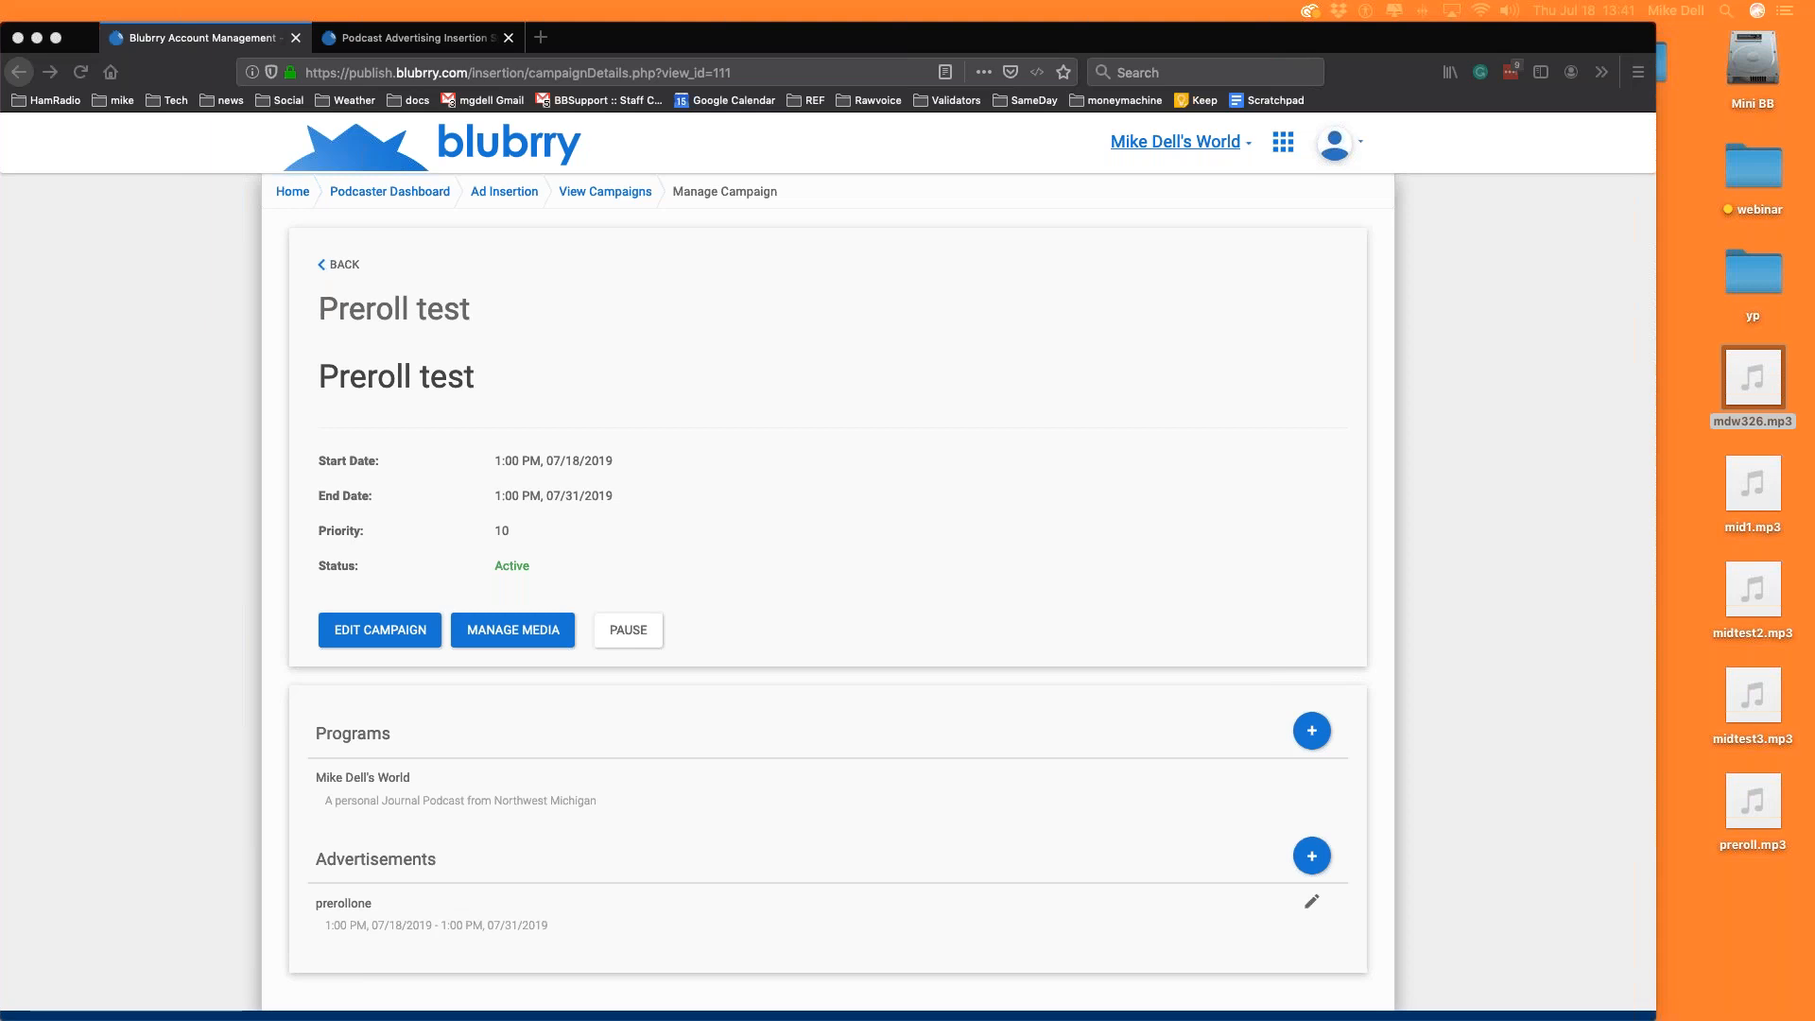
Return to the list of ad insertion campaigns and look at its campaign status filter options.
{"action": "left_click", "coordinate": [414, 191]}
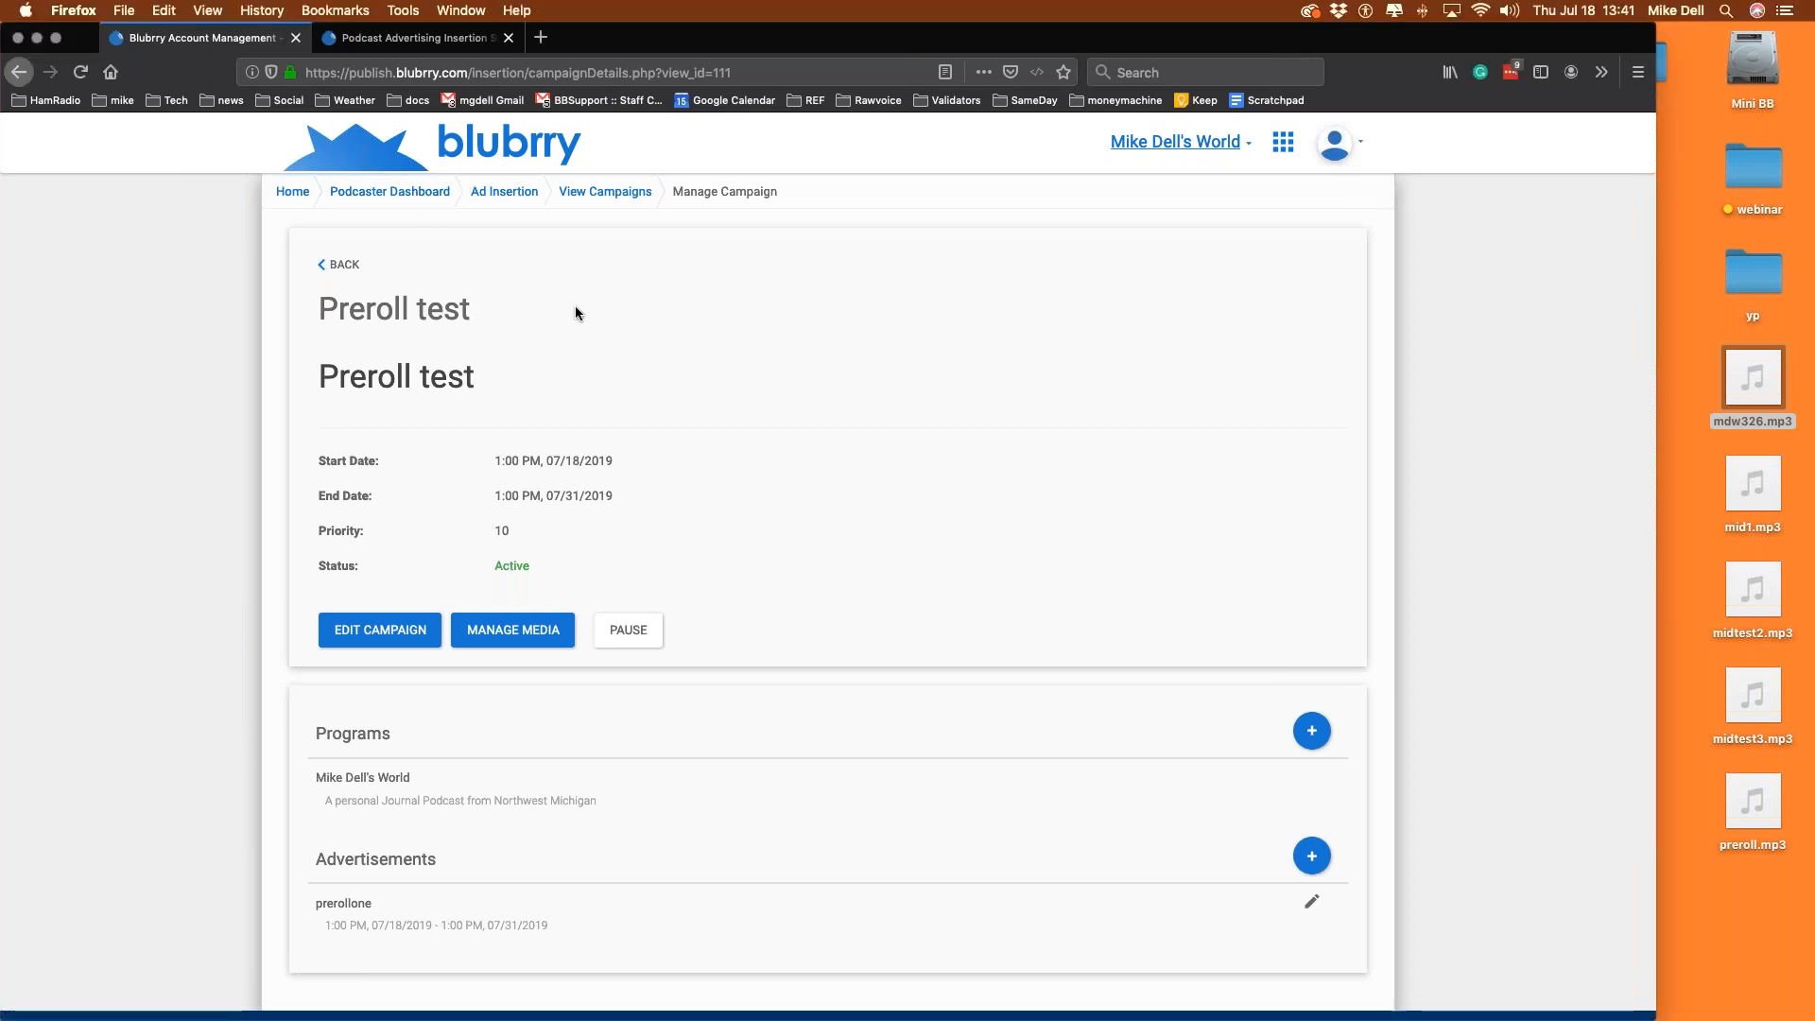
{"action": "left_click", "coordinate": [390, 191]}
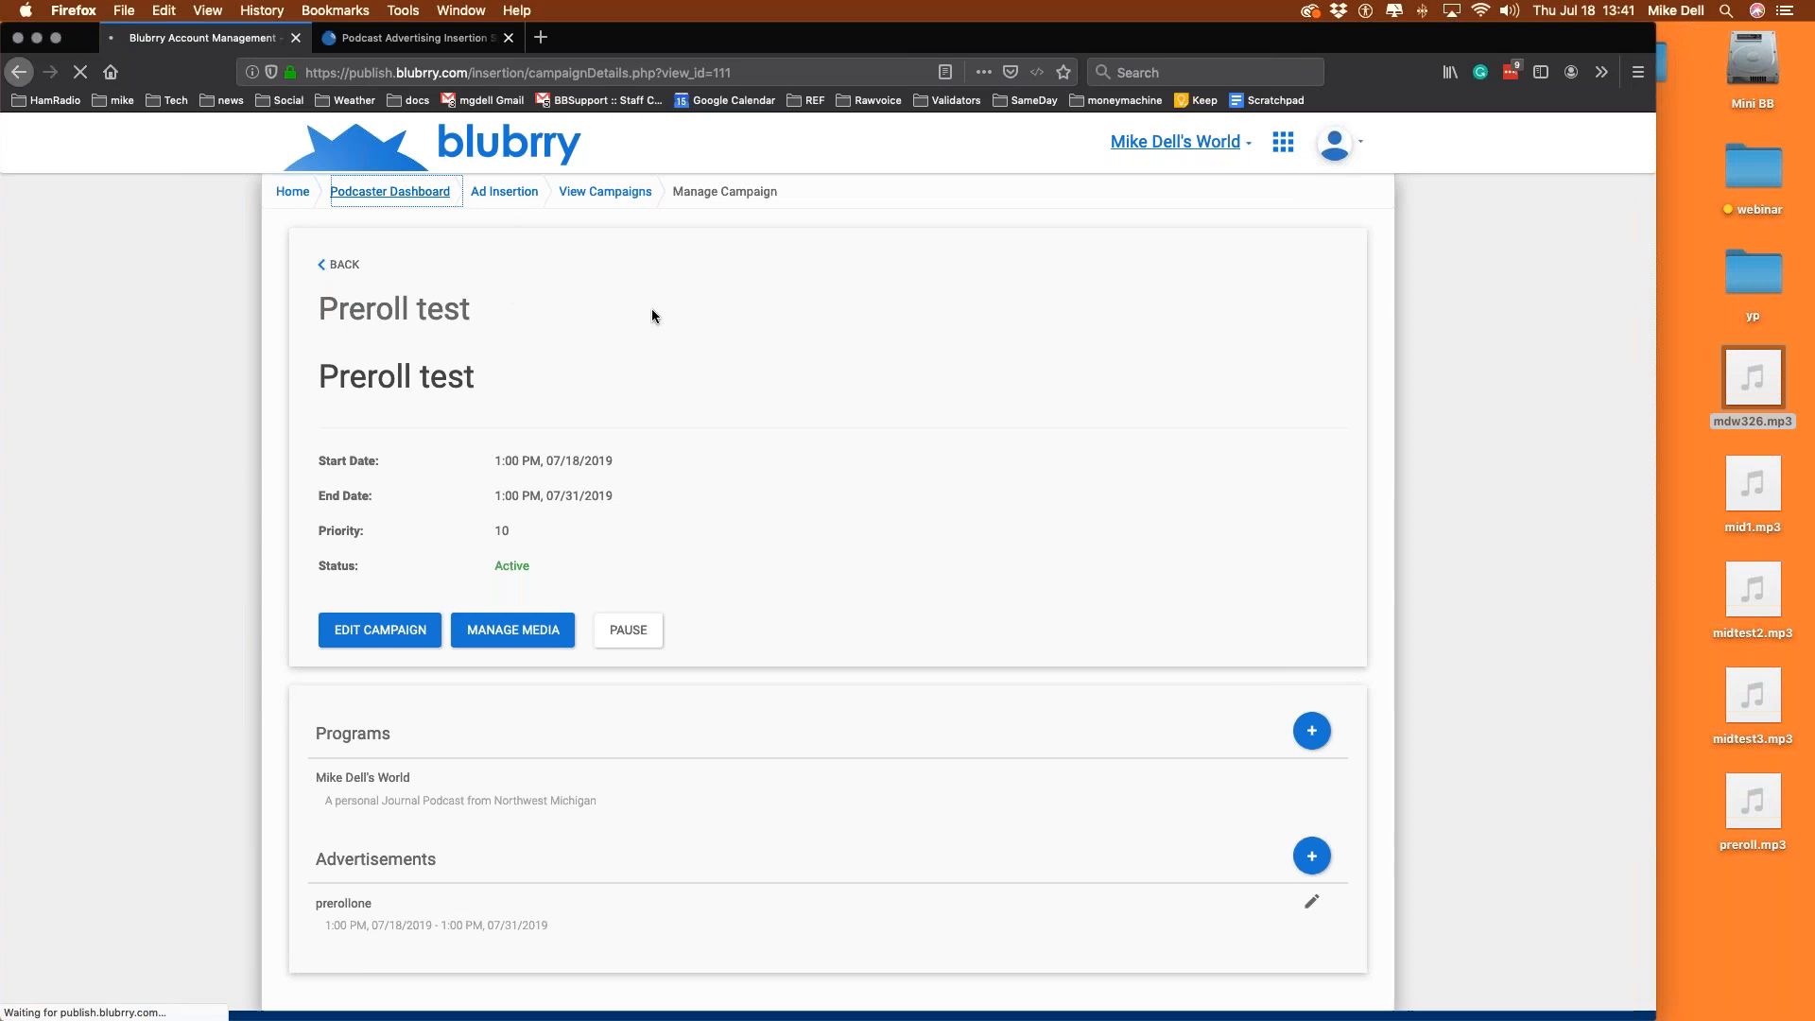
{"action": "left_click", "coordinate": [831, 420]}
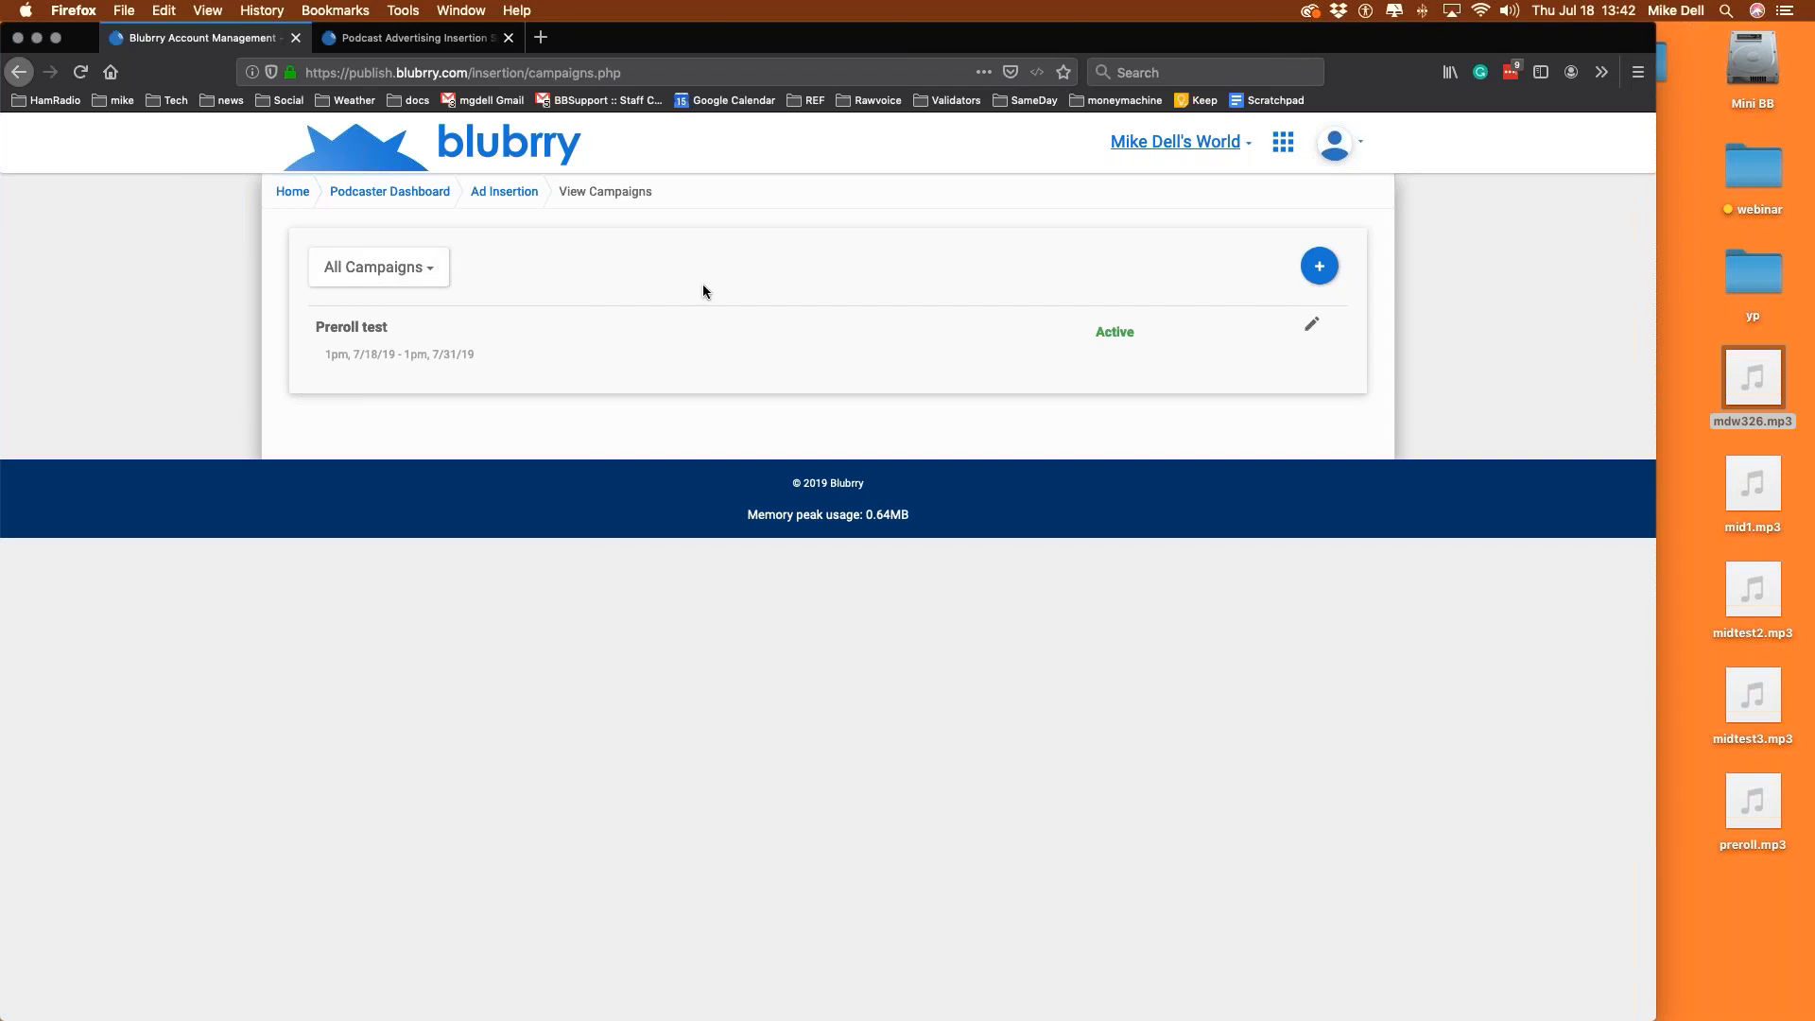
{"action": "left_click", "coordinate": [432, 275]}
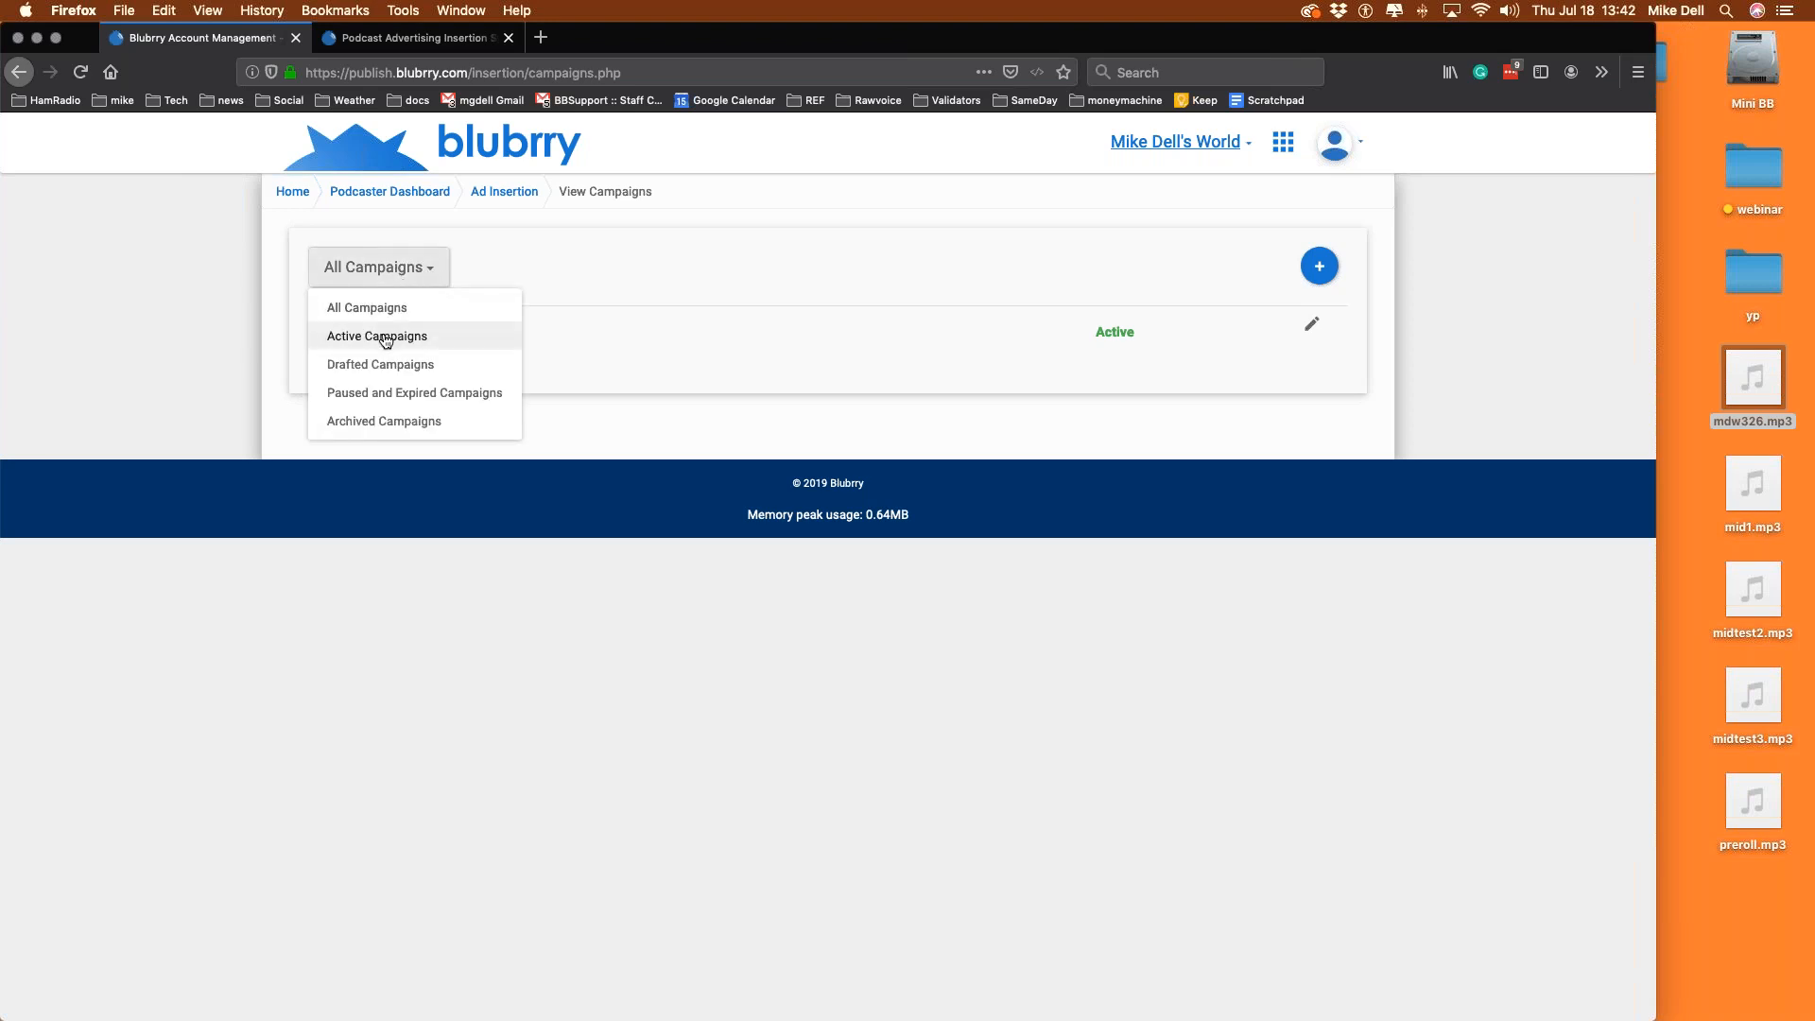
{"action": "left_click", "coordinate": [647, 282]}
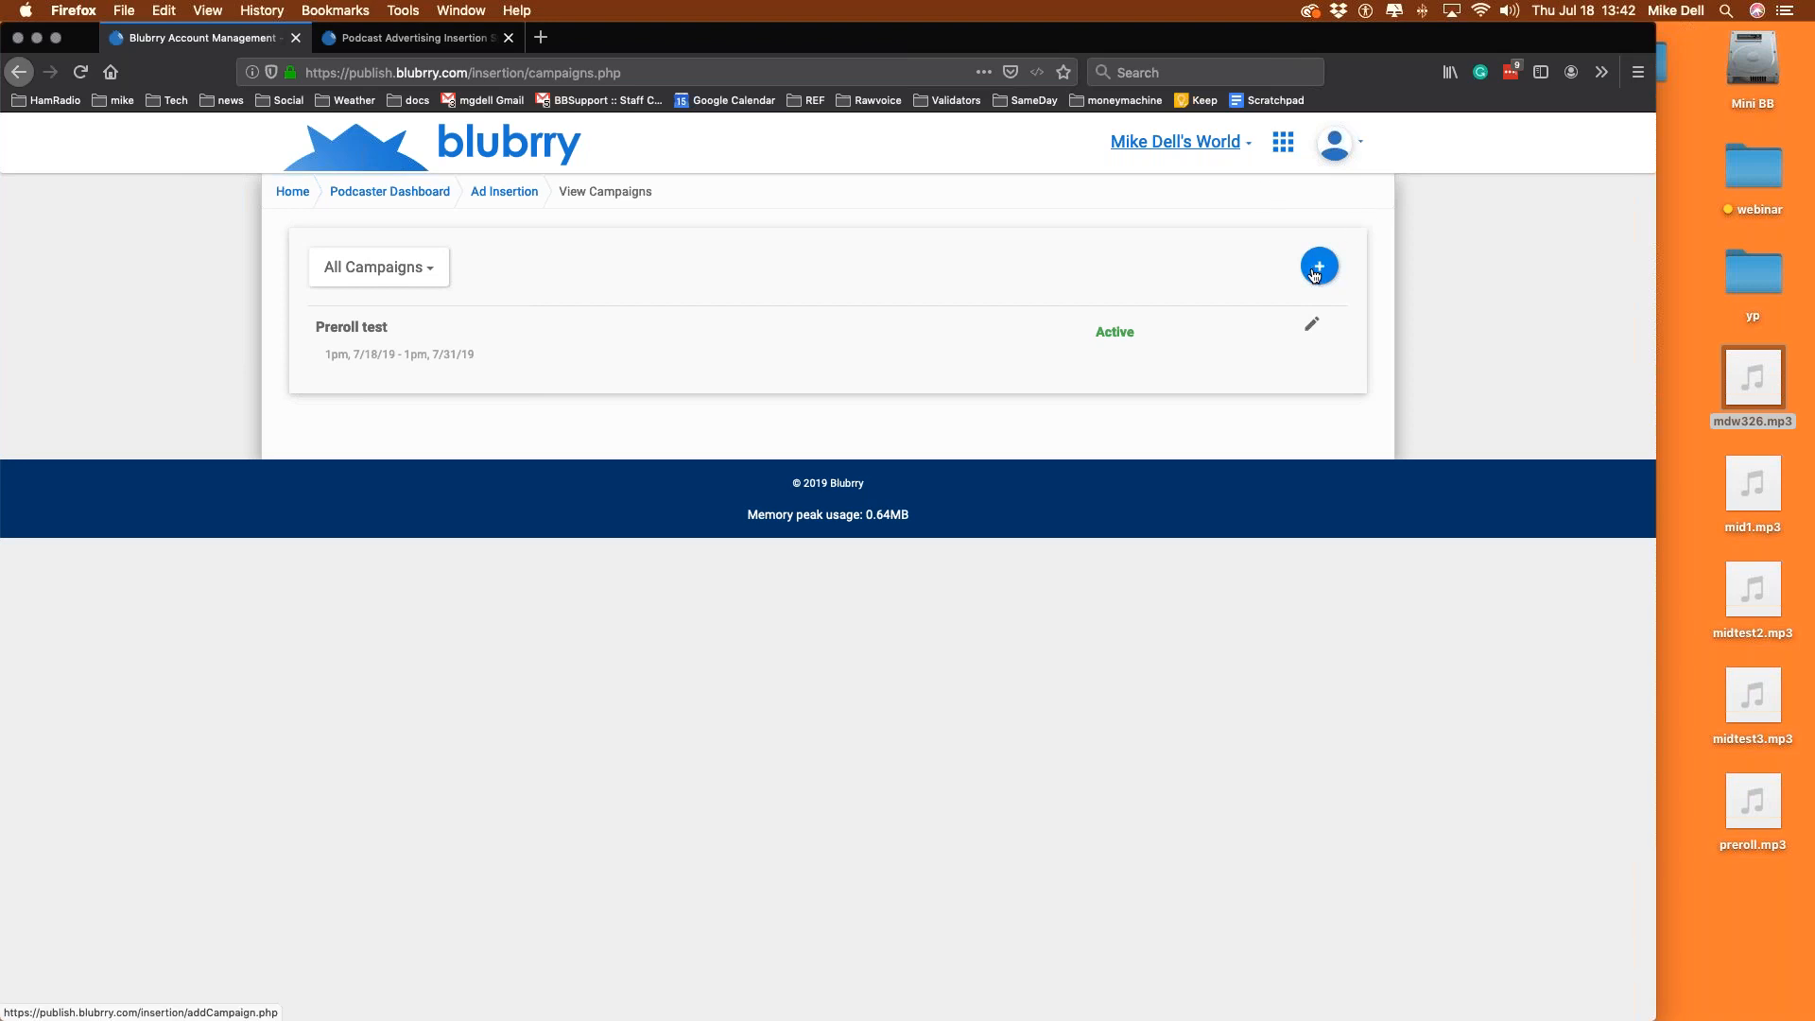
Create a new campaign titled "Mid and post" with a start date of 07/18/2019 1:00 PM.
{"action": "left_click", "coordinate": [1316, 271]}
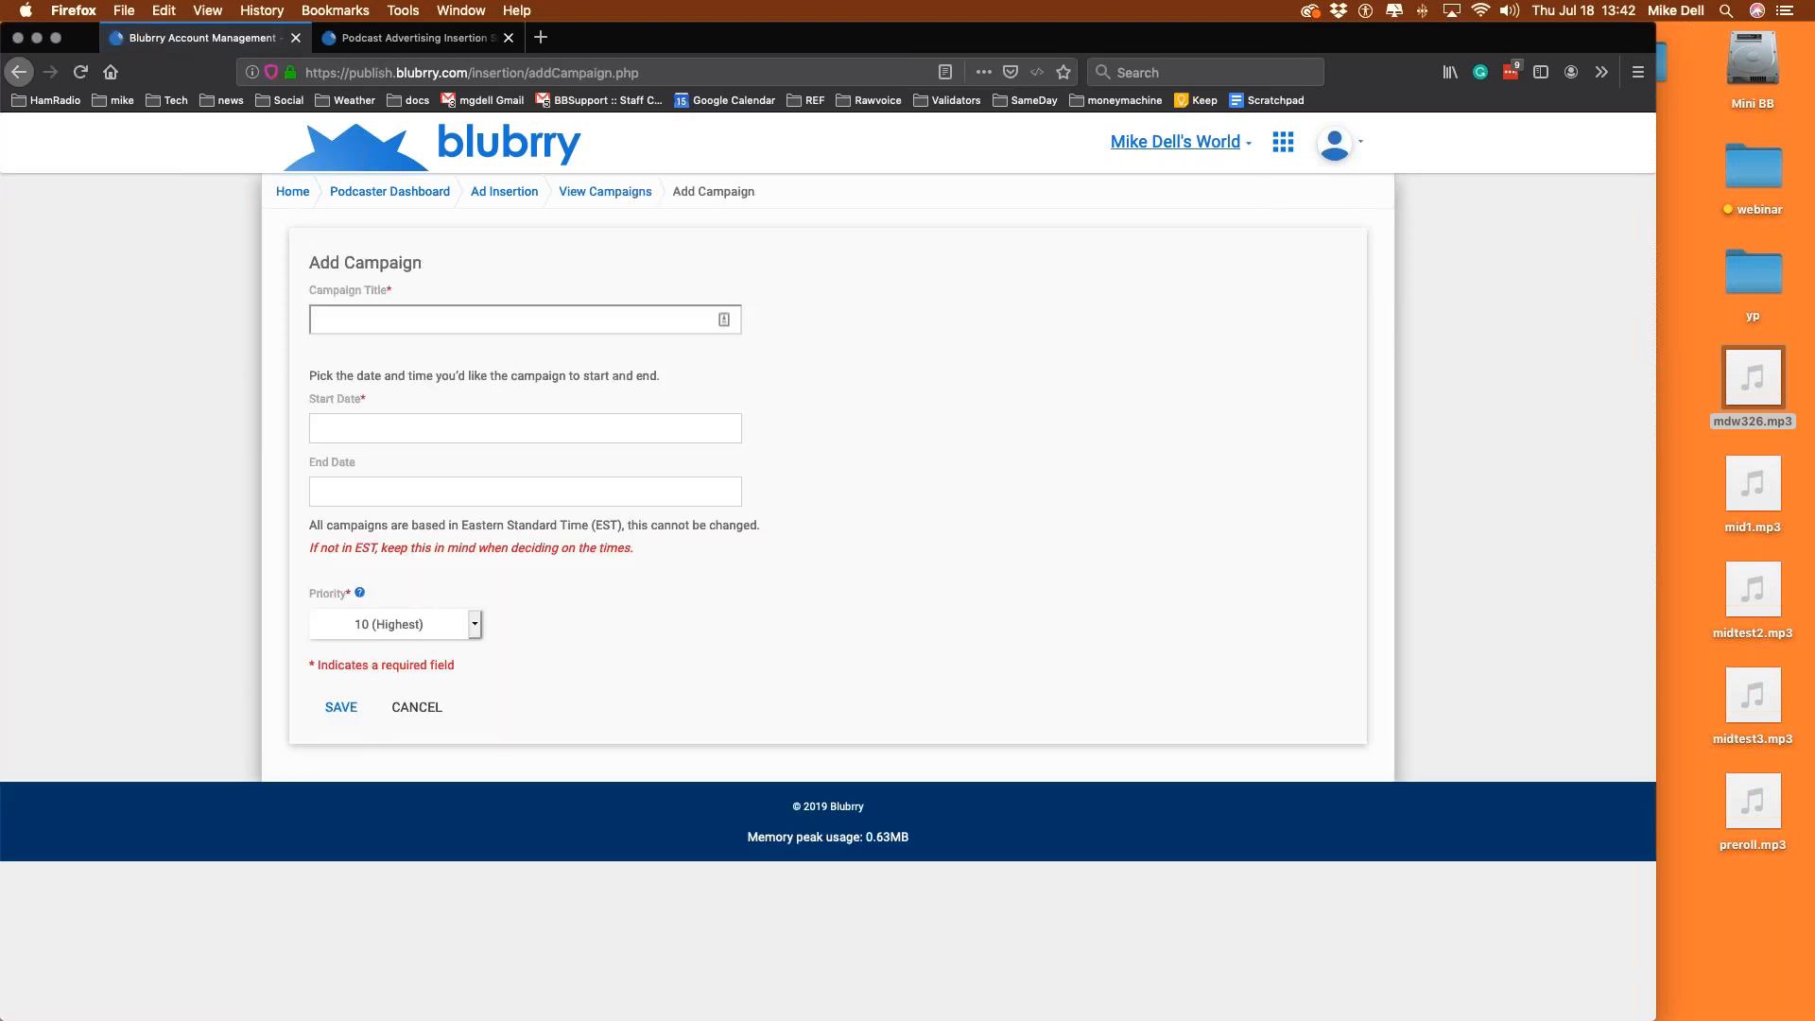
{"action": "left_click", "coordinate": [450, 313]}
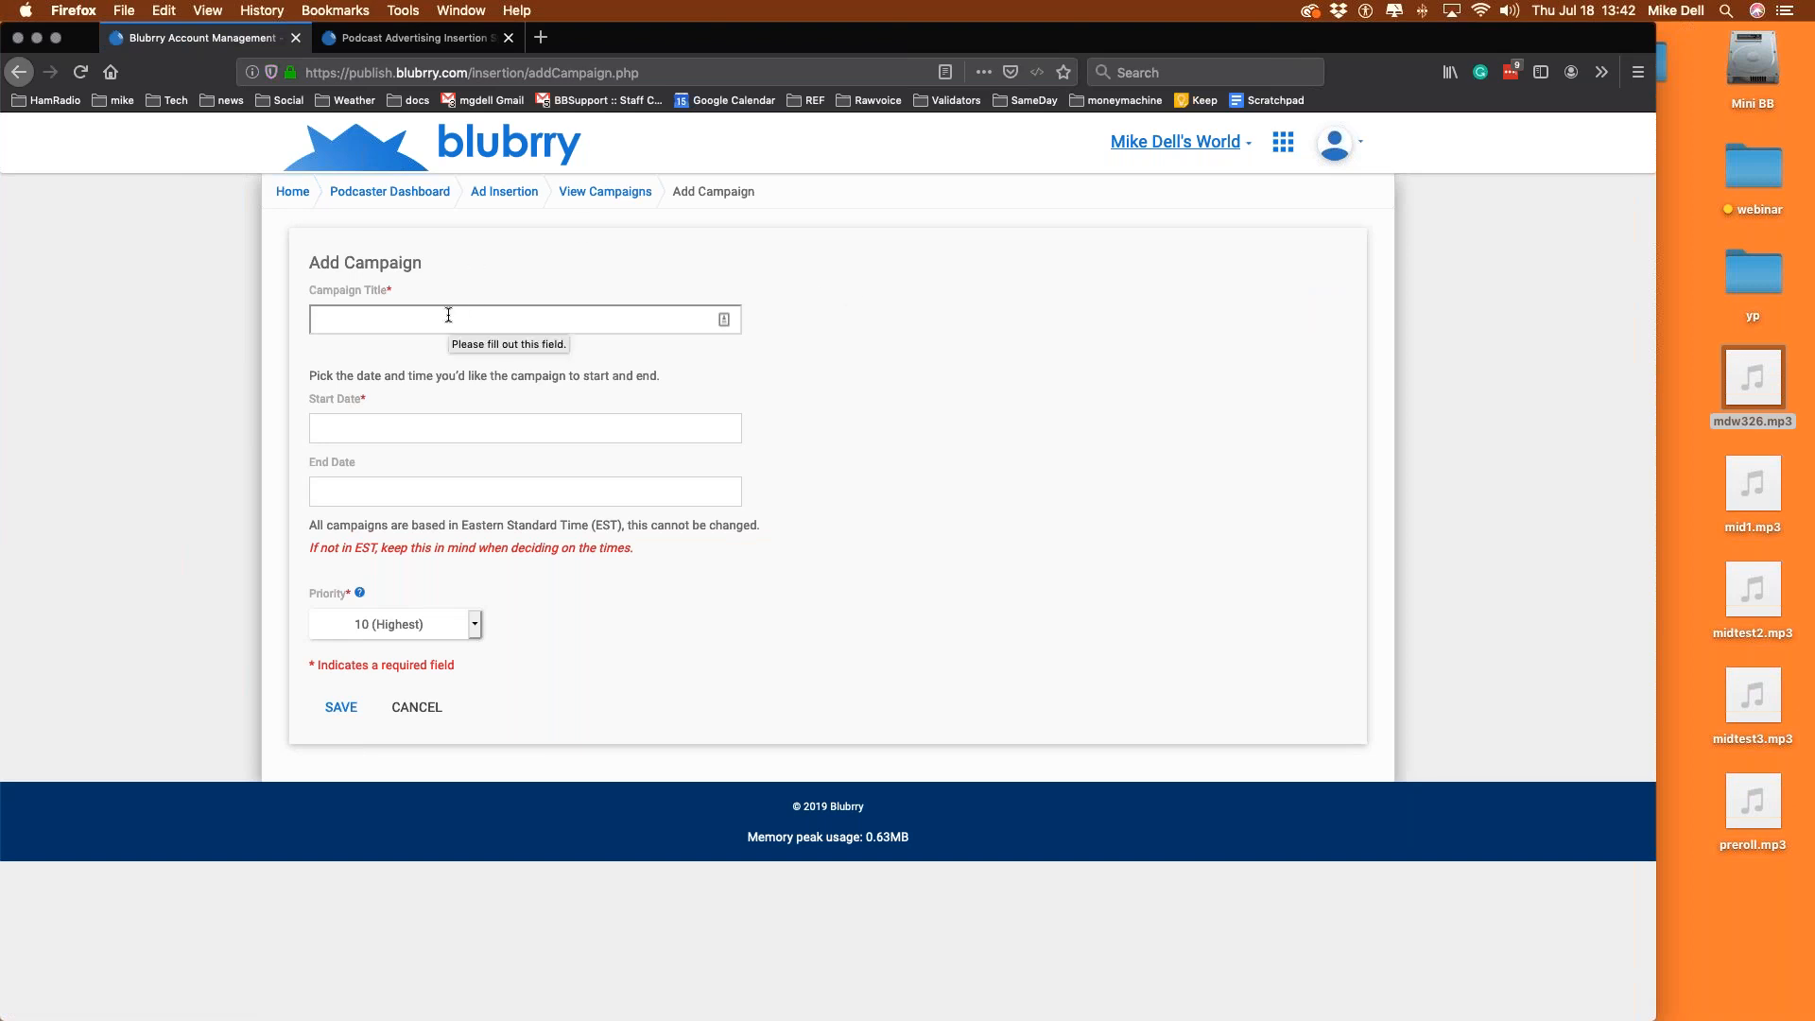
{"action": "type", "text": "Mid and post"}
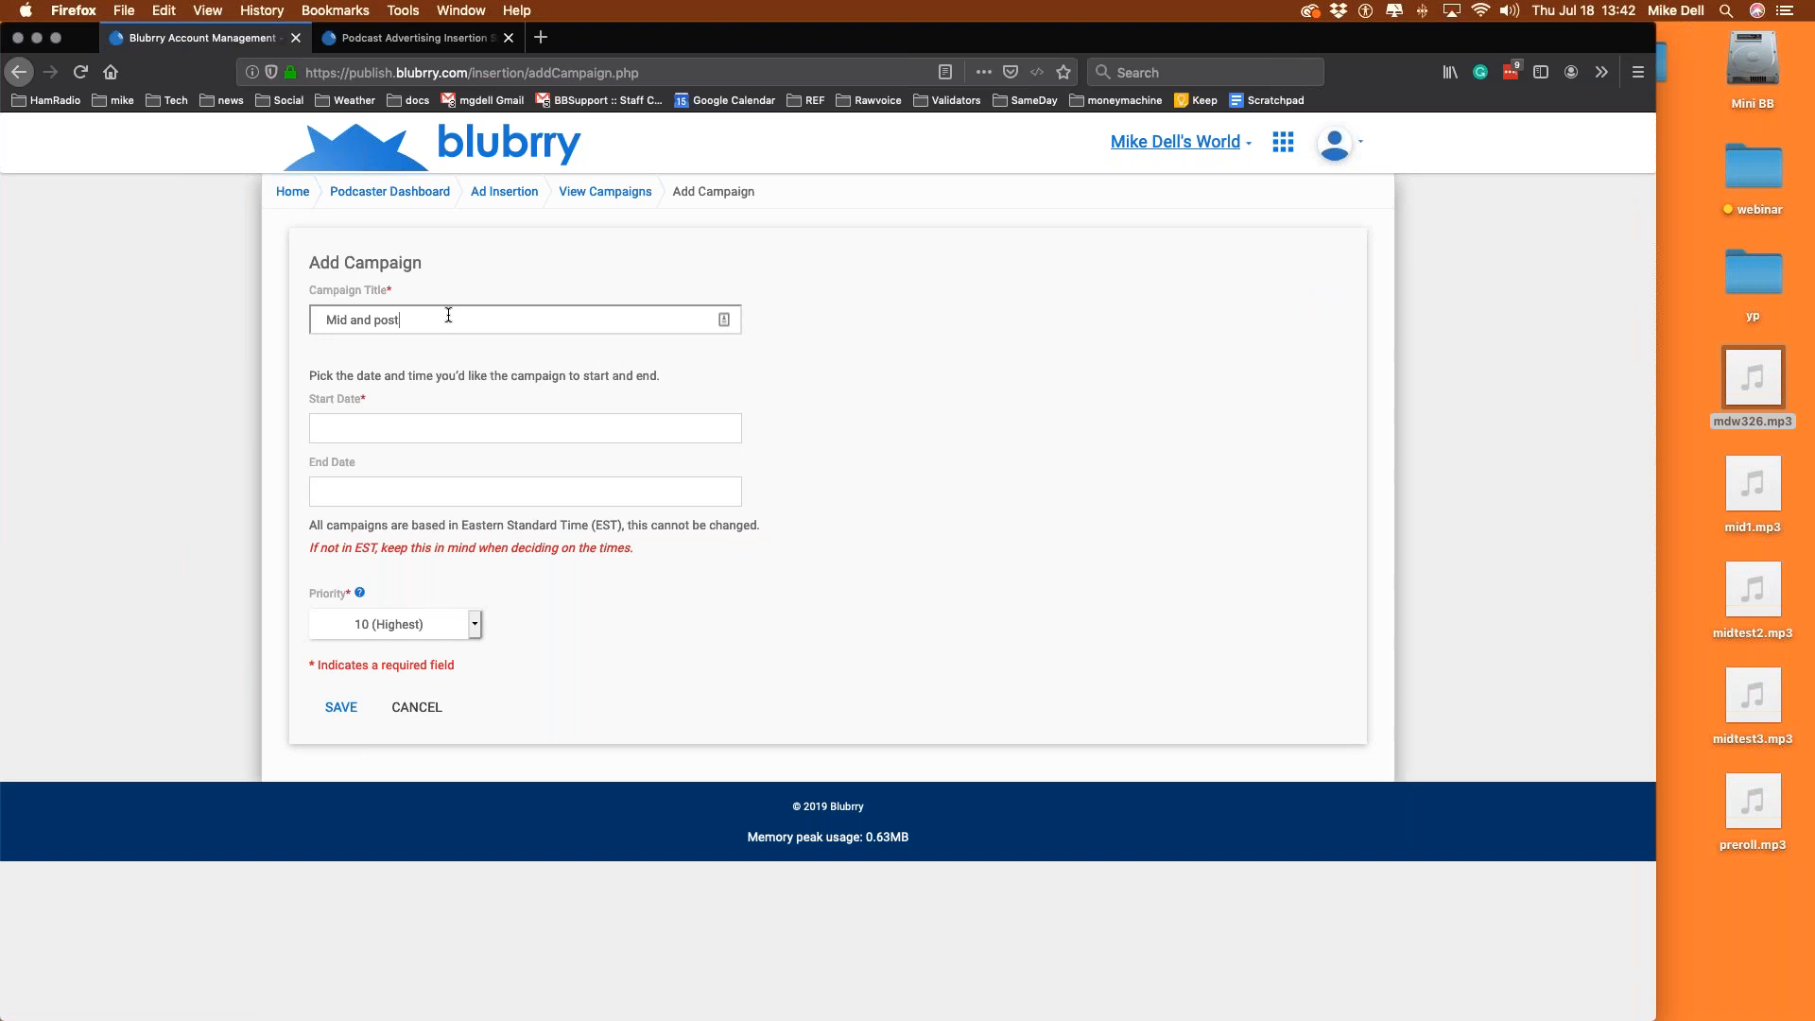
{"action": "key", "text": "Tab"}
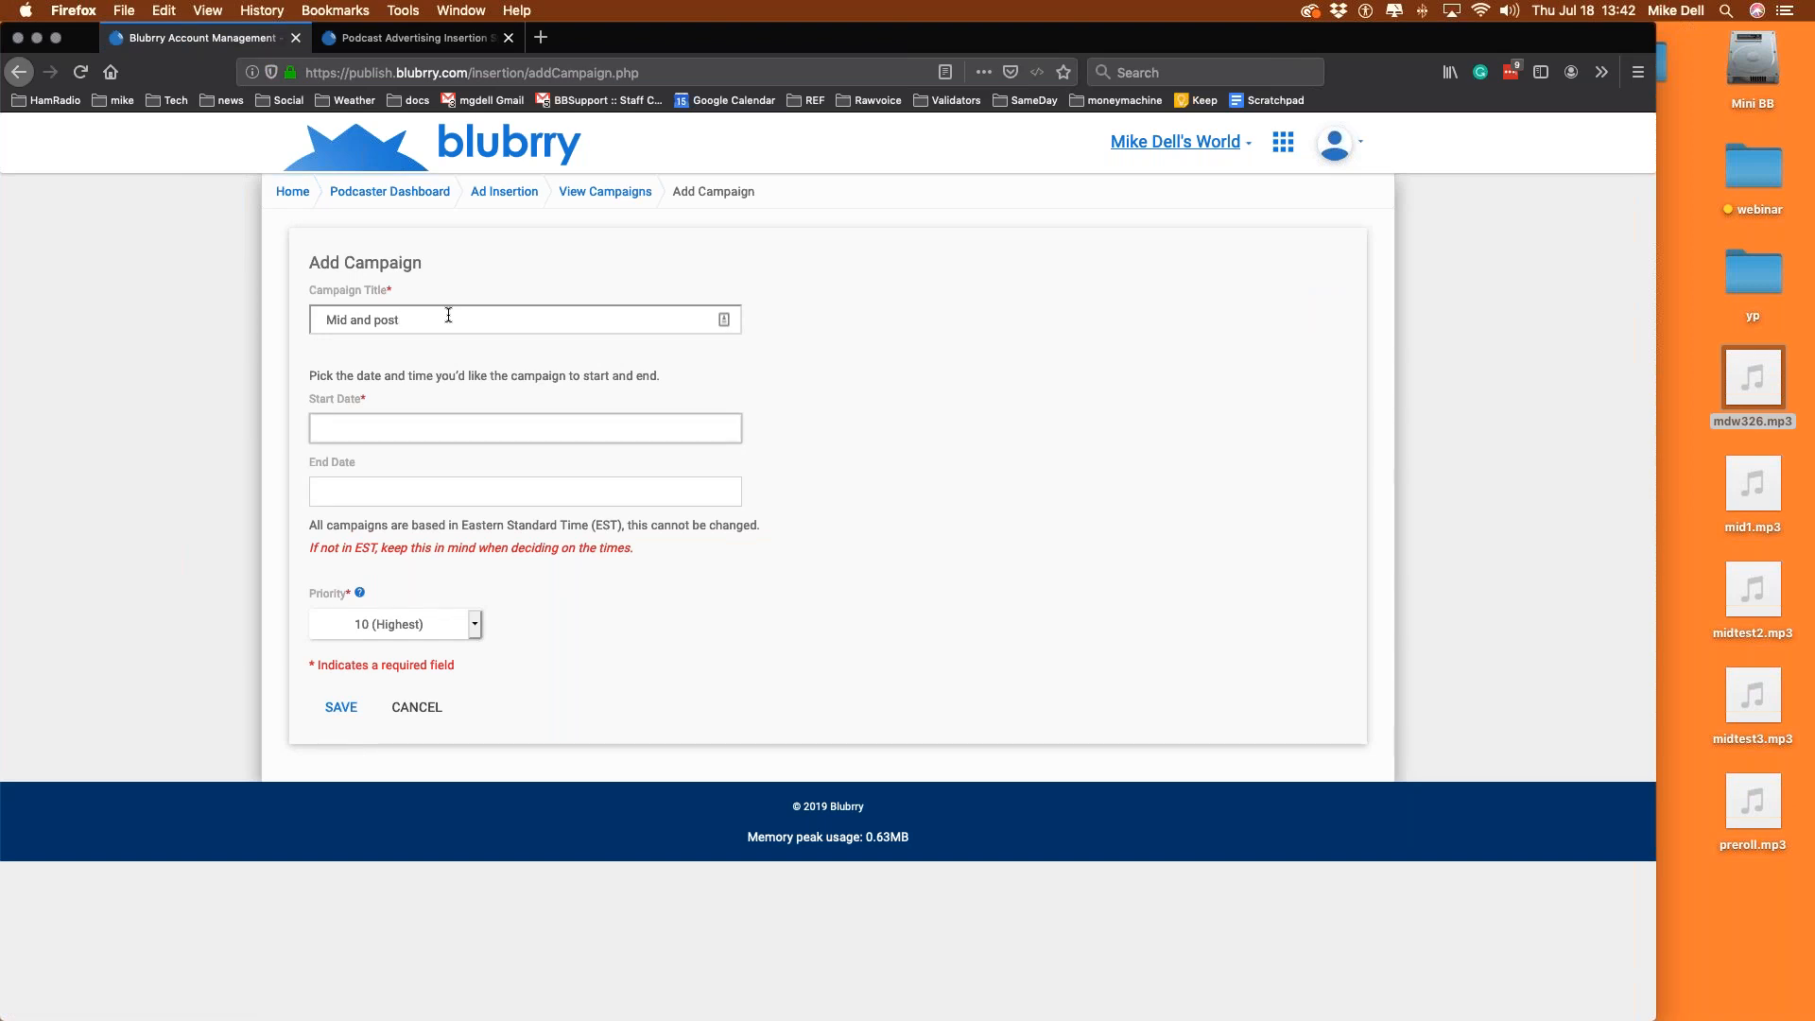
{"action": "left_click", "coordinate": [662, 420]}
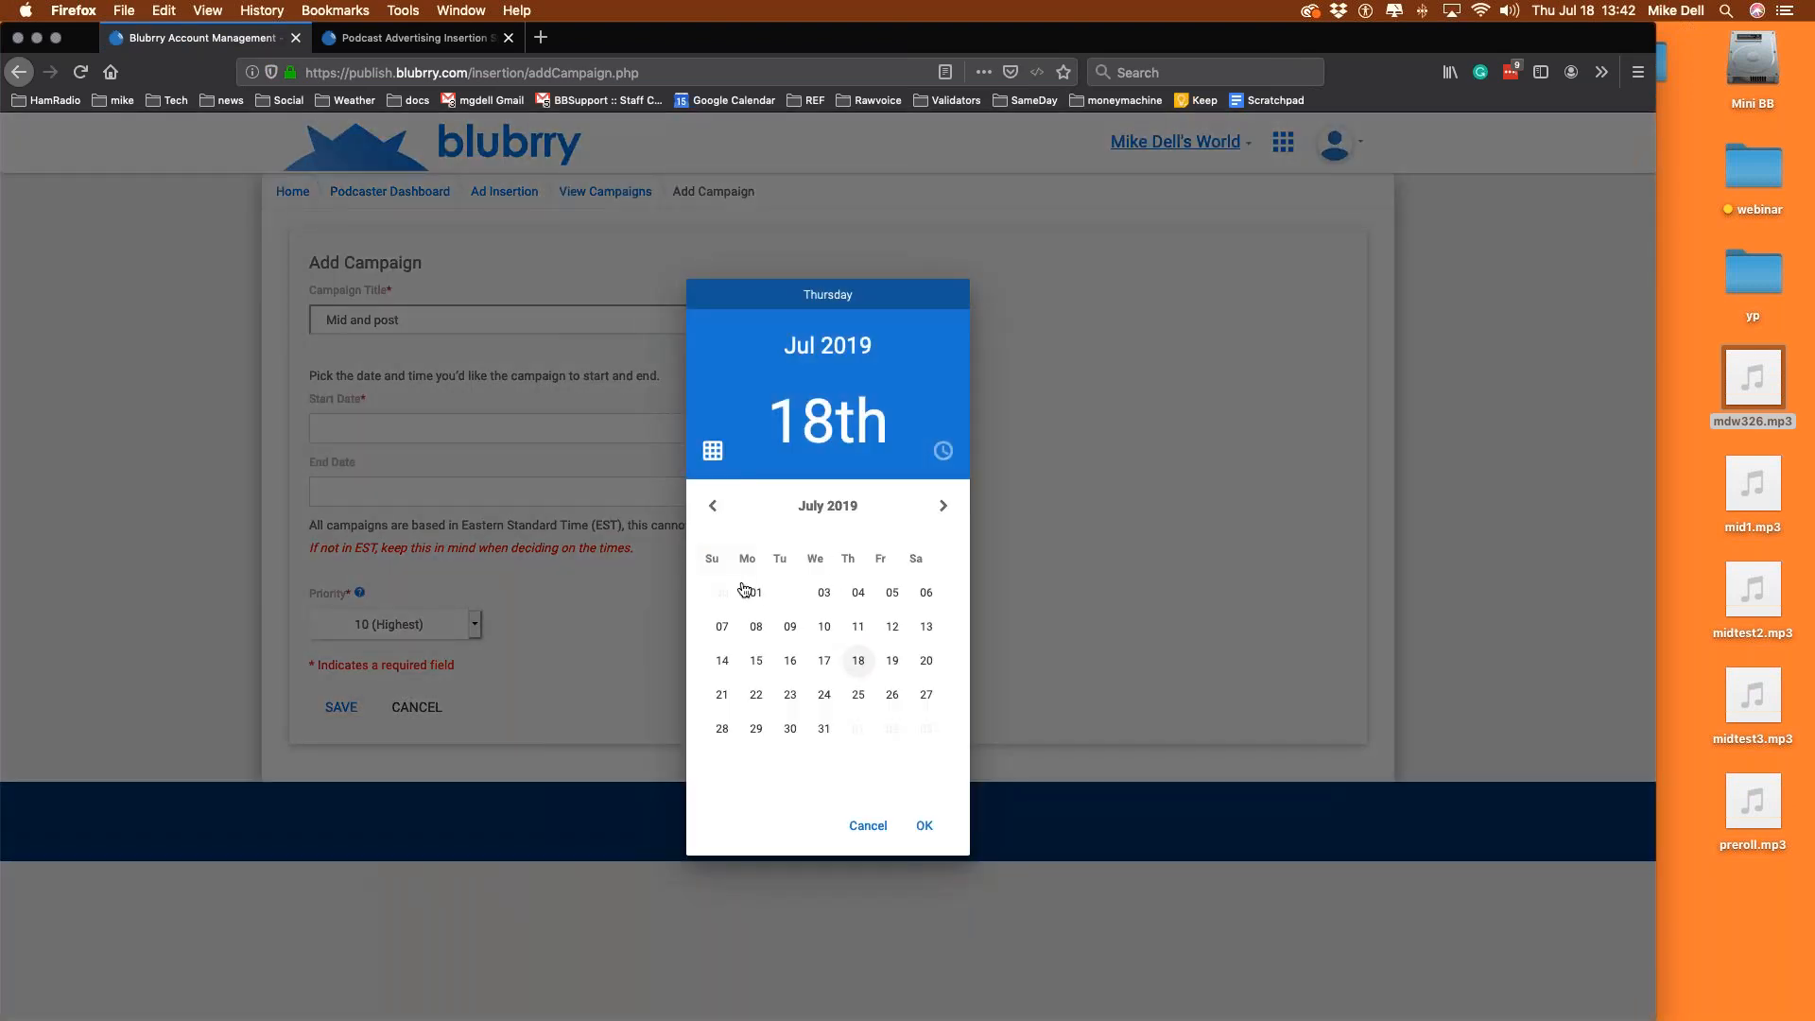
{"action": "left_click", "coordinate": [861, 667]}
{"action": "left_click", "coordinate": [925, 825]}
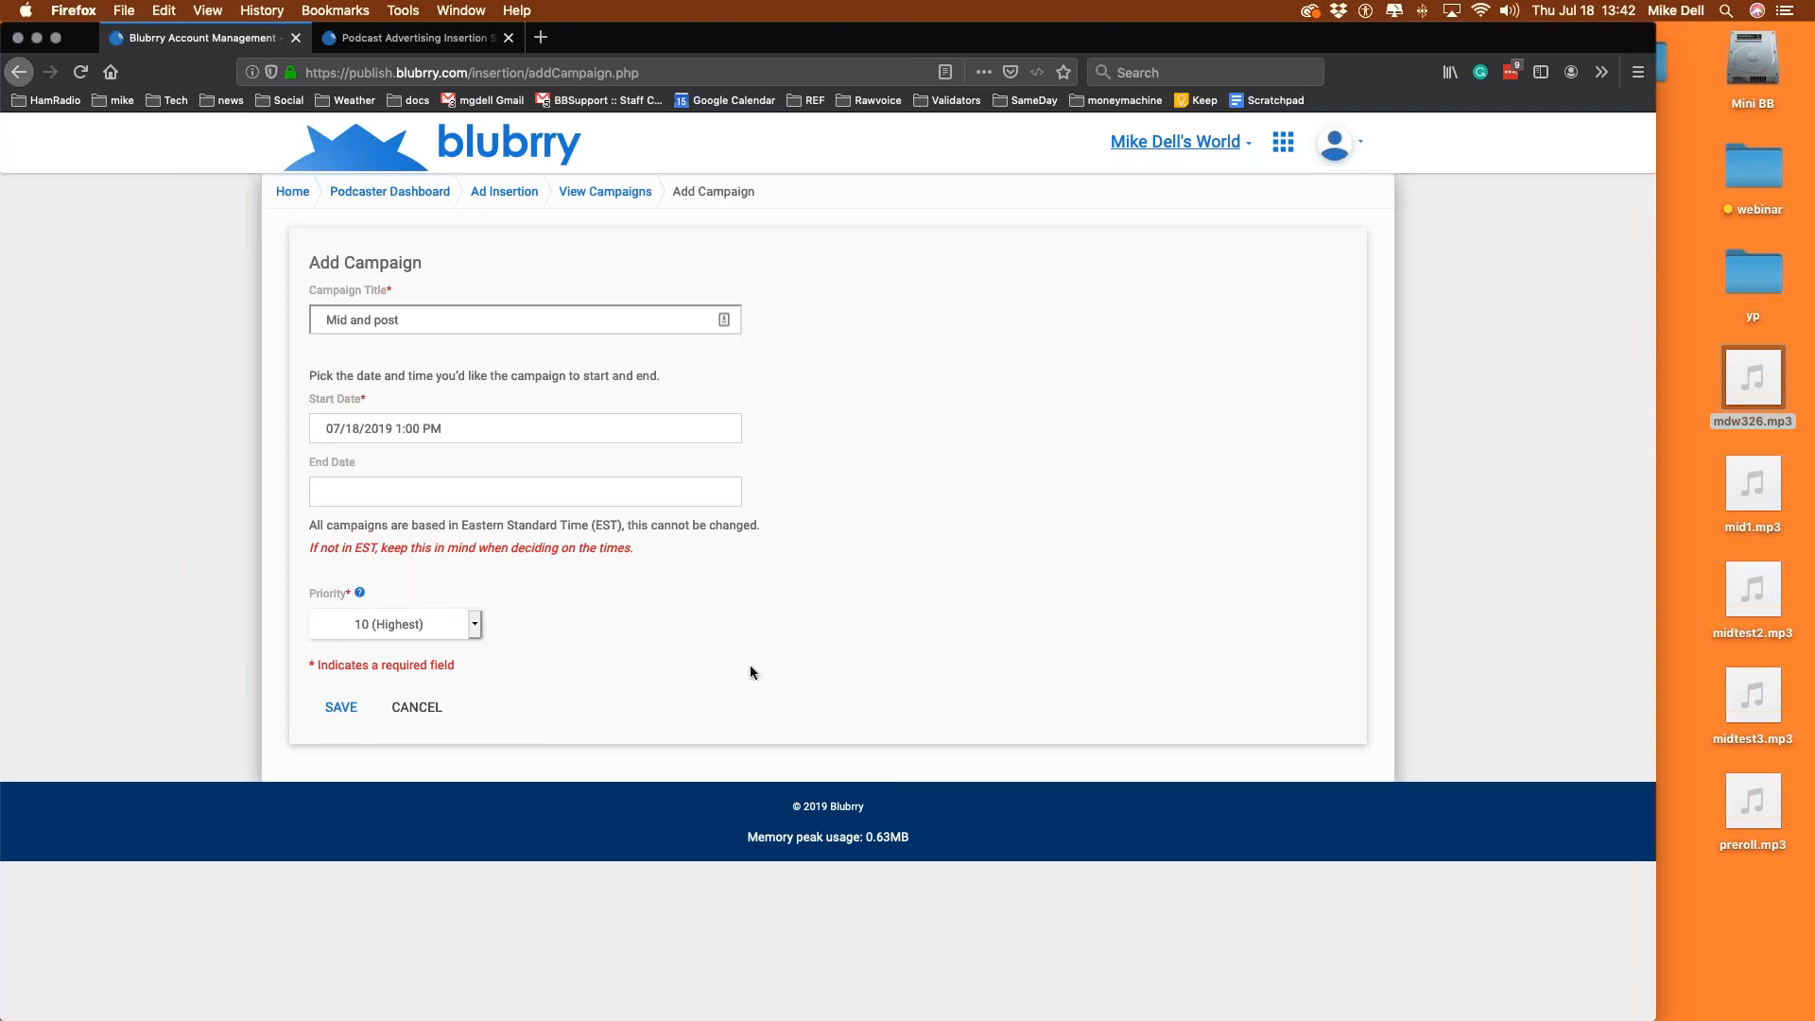
Set the new campaign's end date to 07/31/2019 1:00 PM and save the campaign.
{"action": "left_click", "coordinate": [440, 492]}
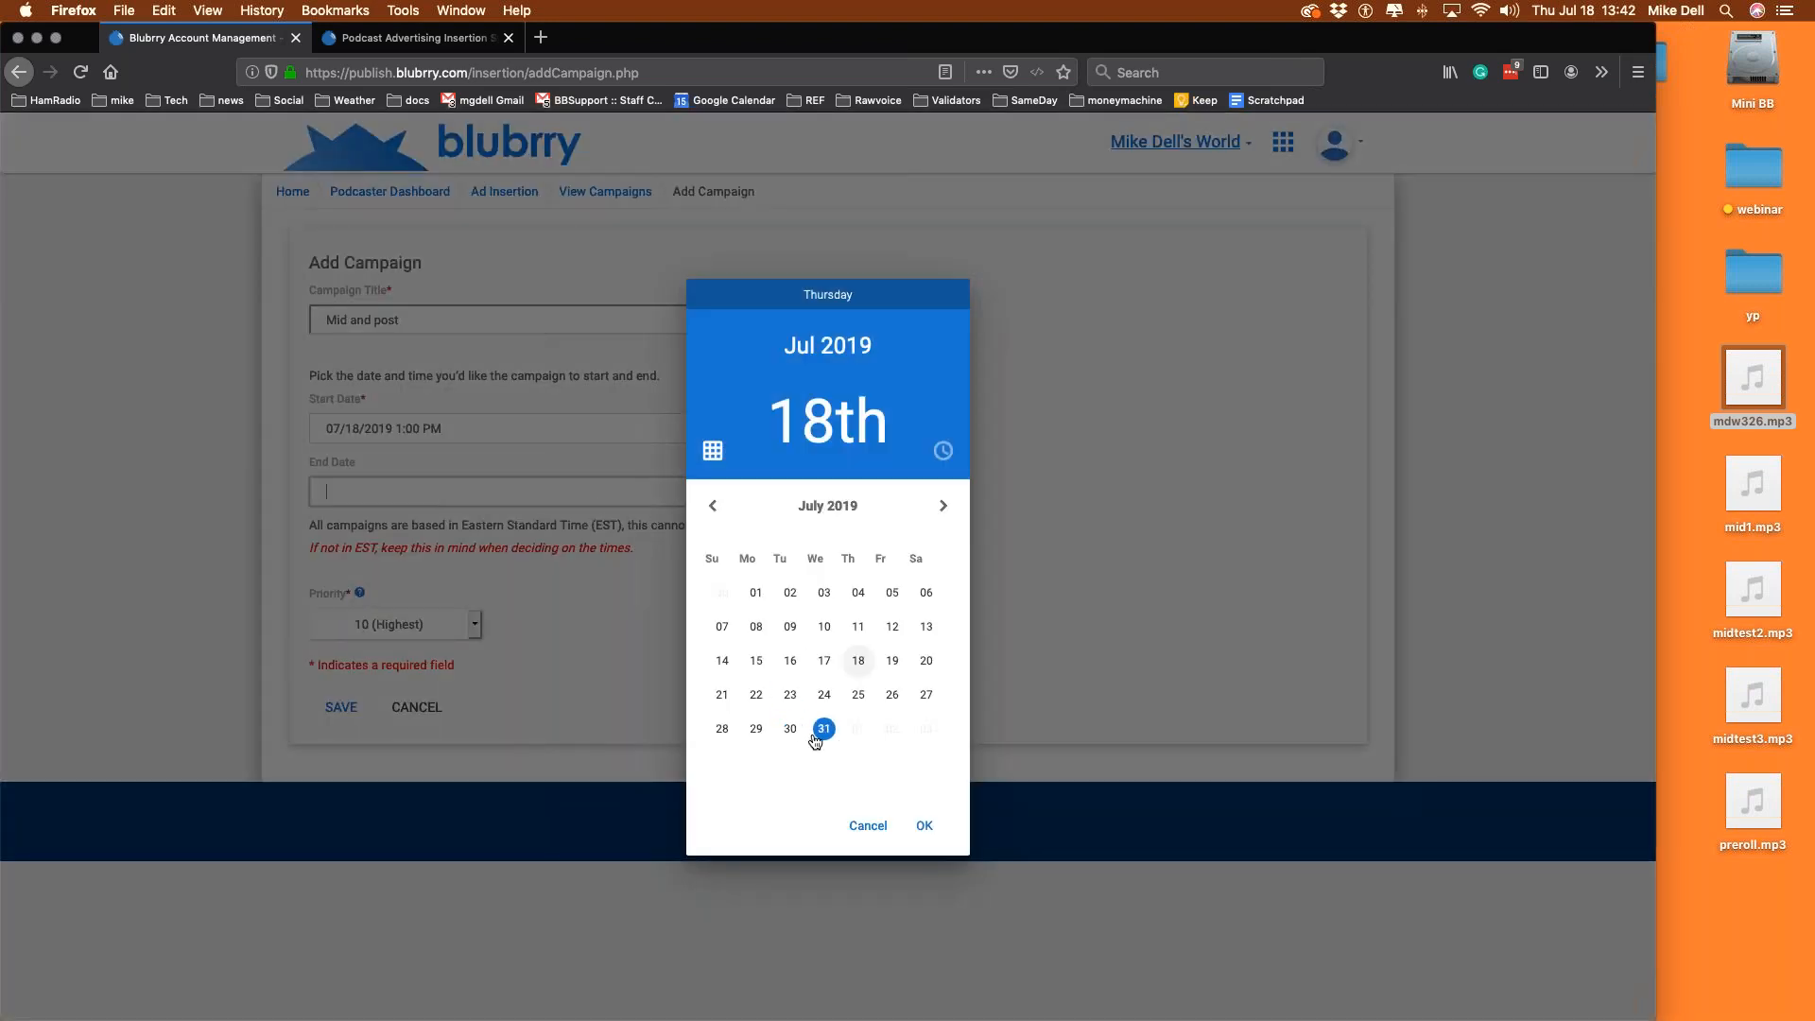
{"action": "left_click", "coordinate": [822, 729]}
{"action": "left_click", "coordinate": [925, 827]}
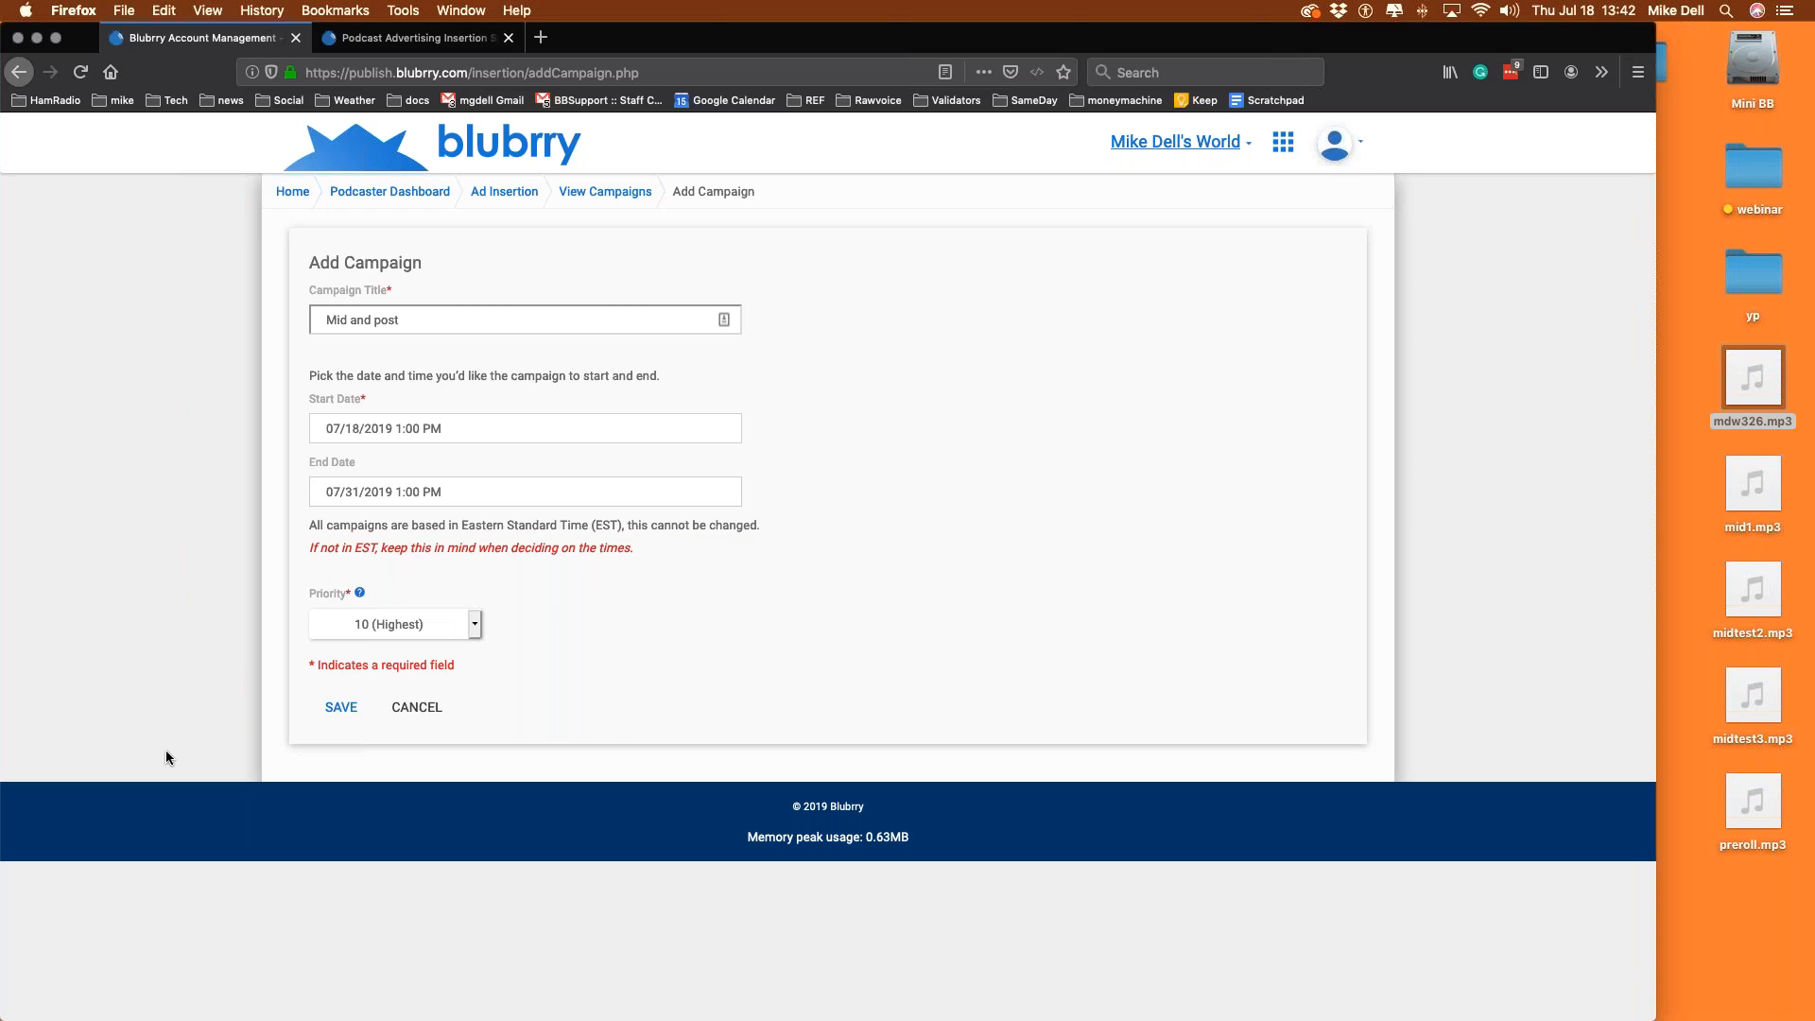
{"action": "left_click", "coordinate": [345, 716]}
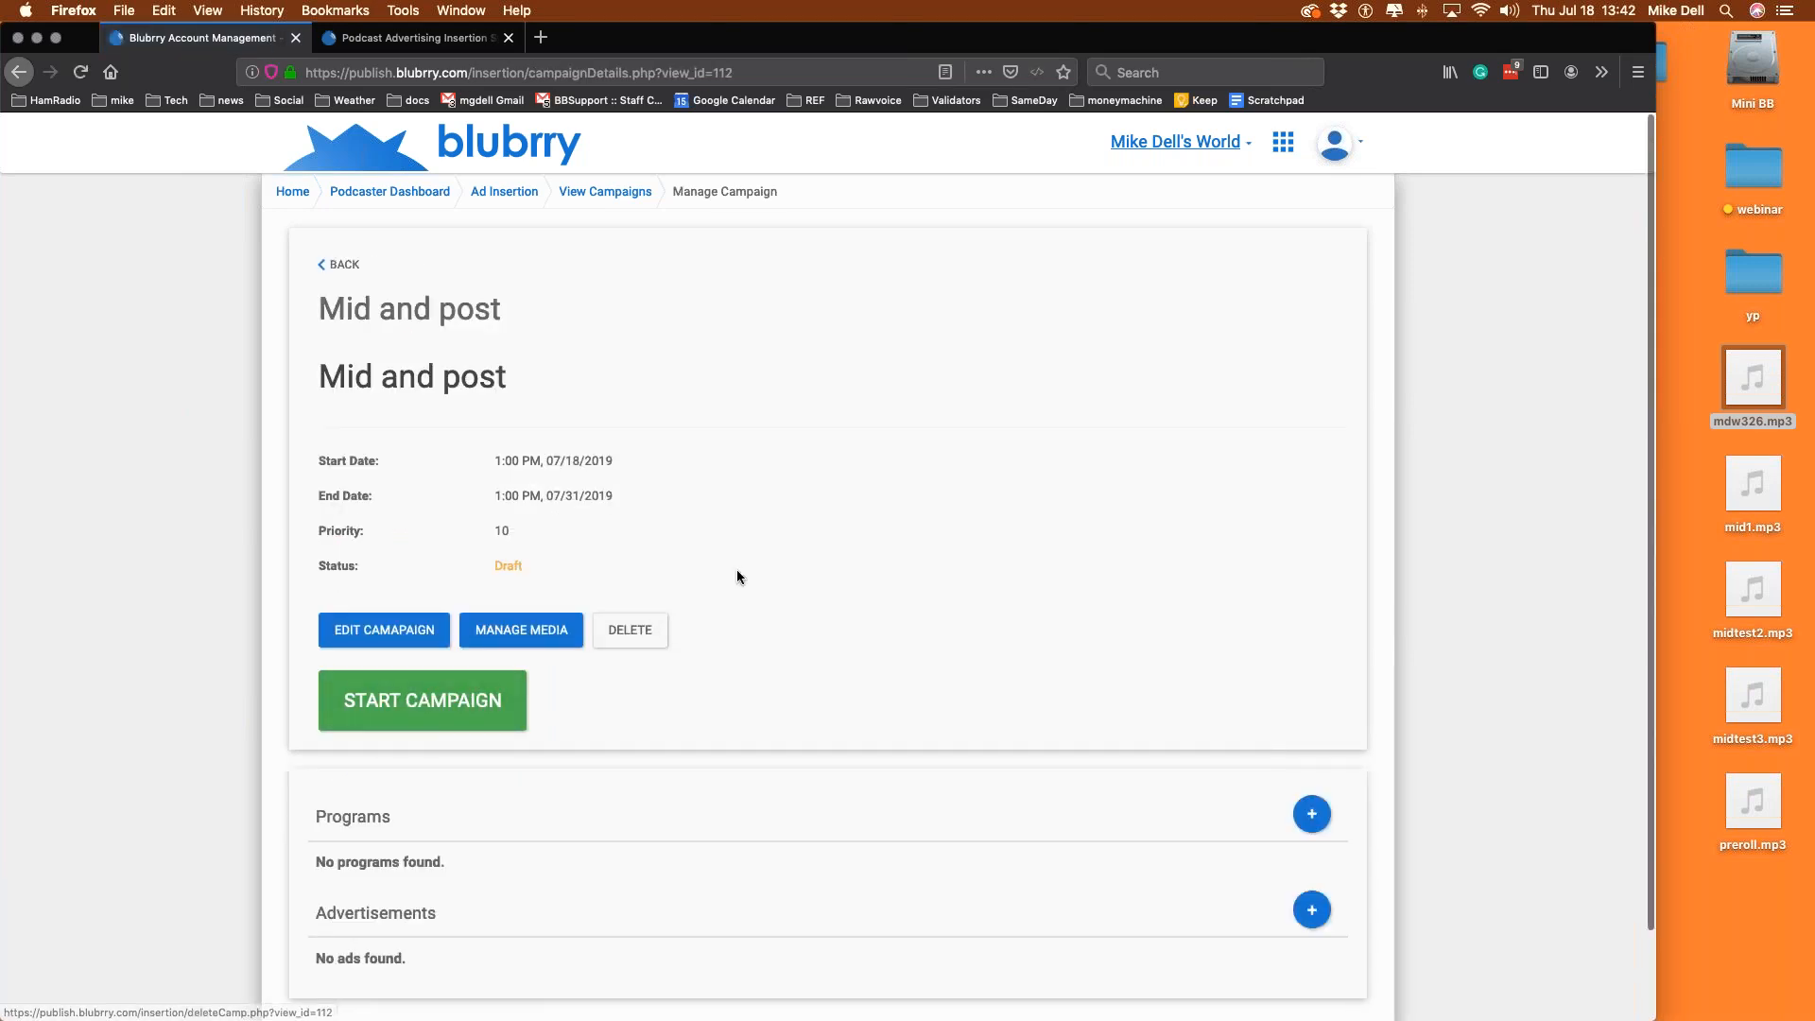
Add the Podcast Help Desk program to the Mid and post campaign and return to the campaign details.
{"action": "scroll", "coordinate": [703, 495], "scroll_direction": "down", "scroll_amount": 2}
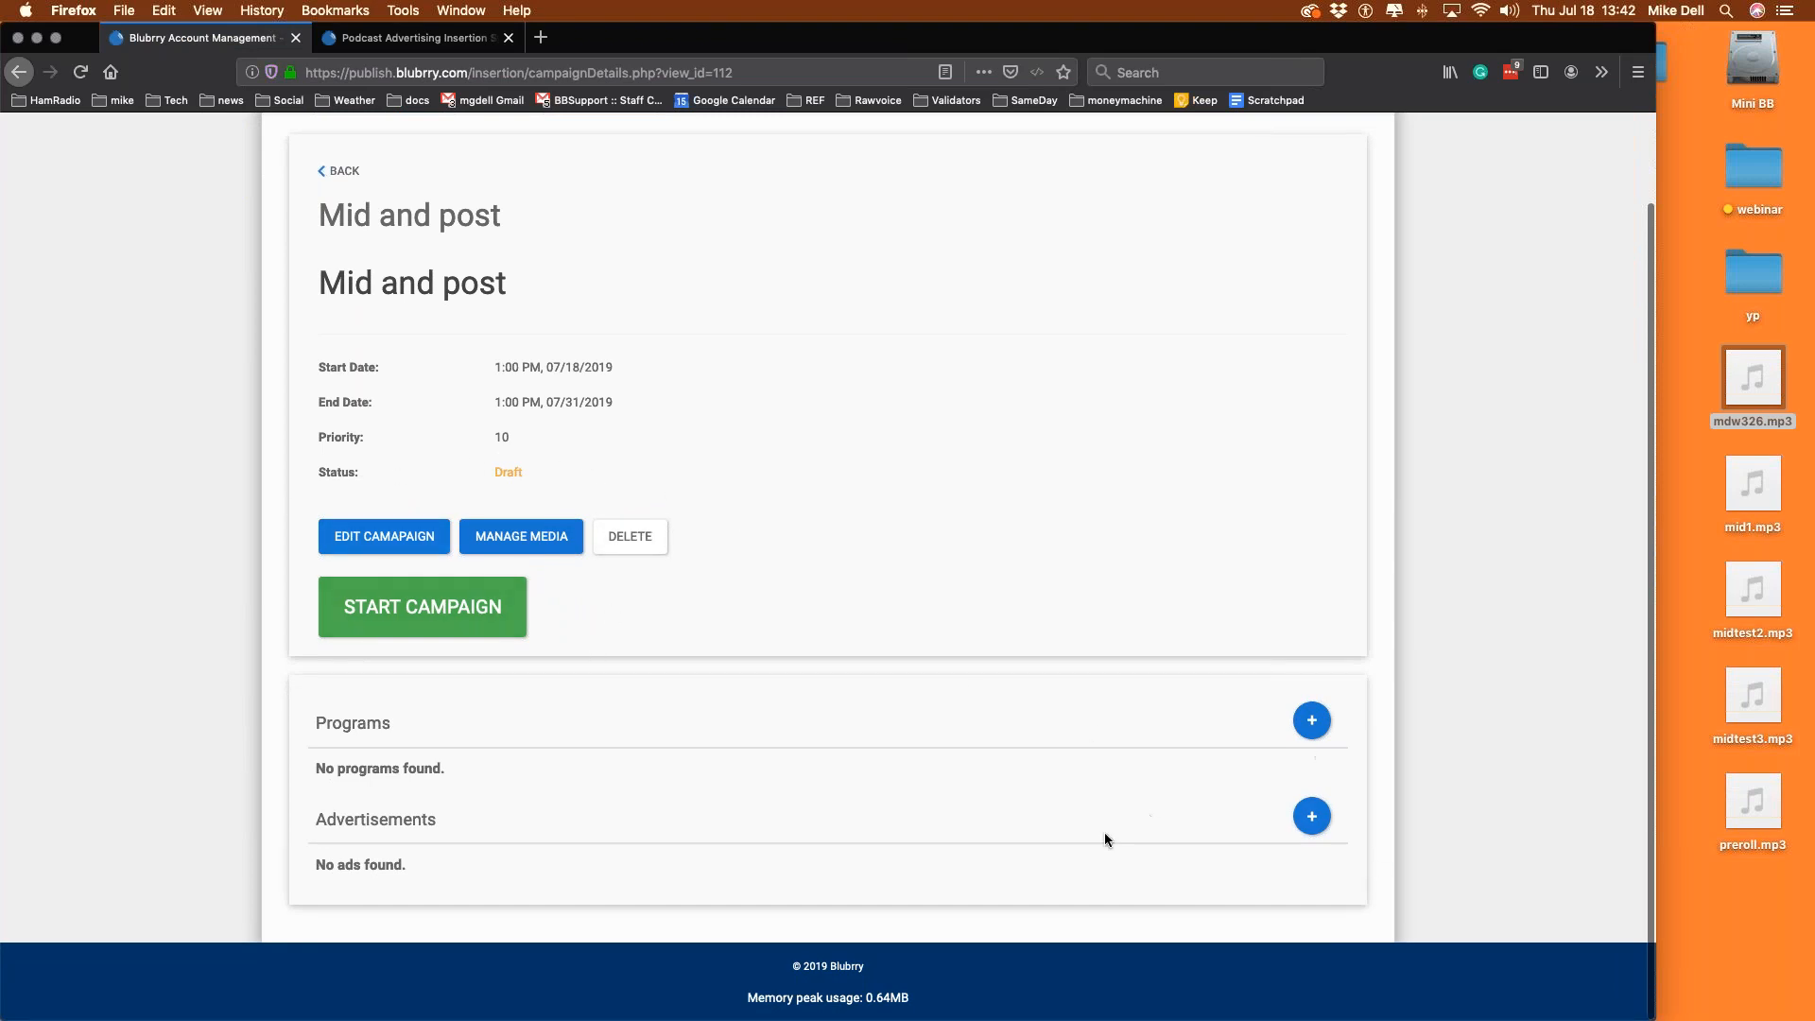
{"action": "left_click", "coordinate": [1312, 720]}
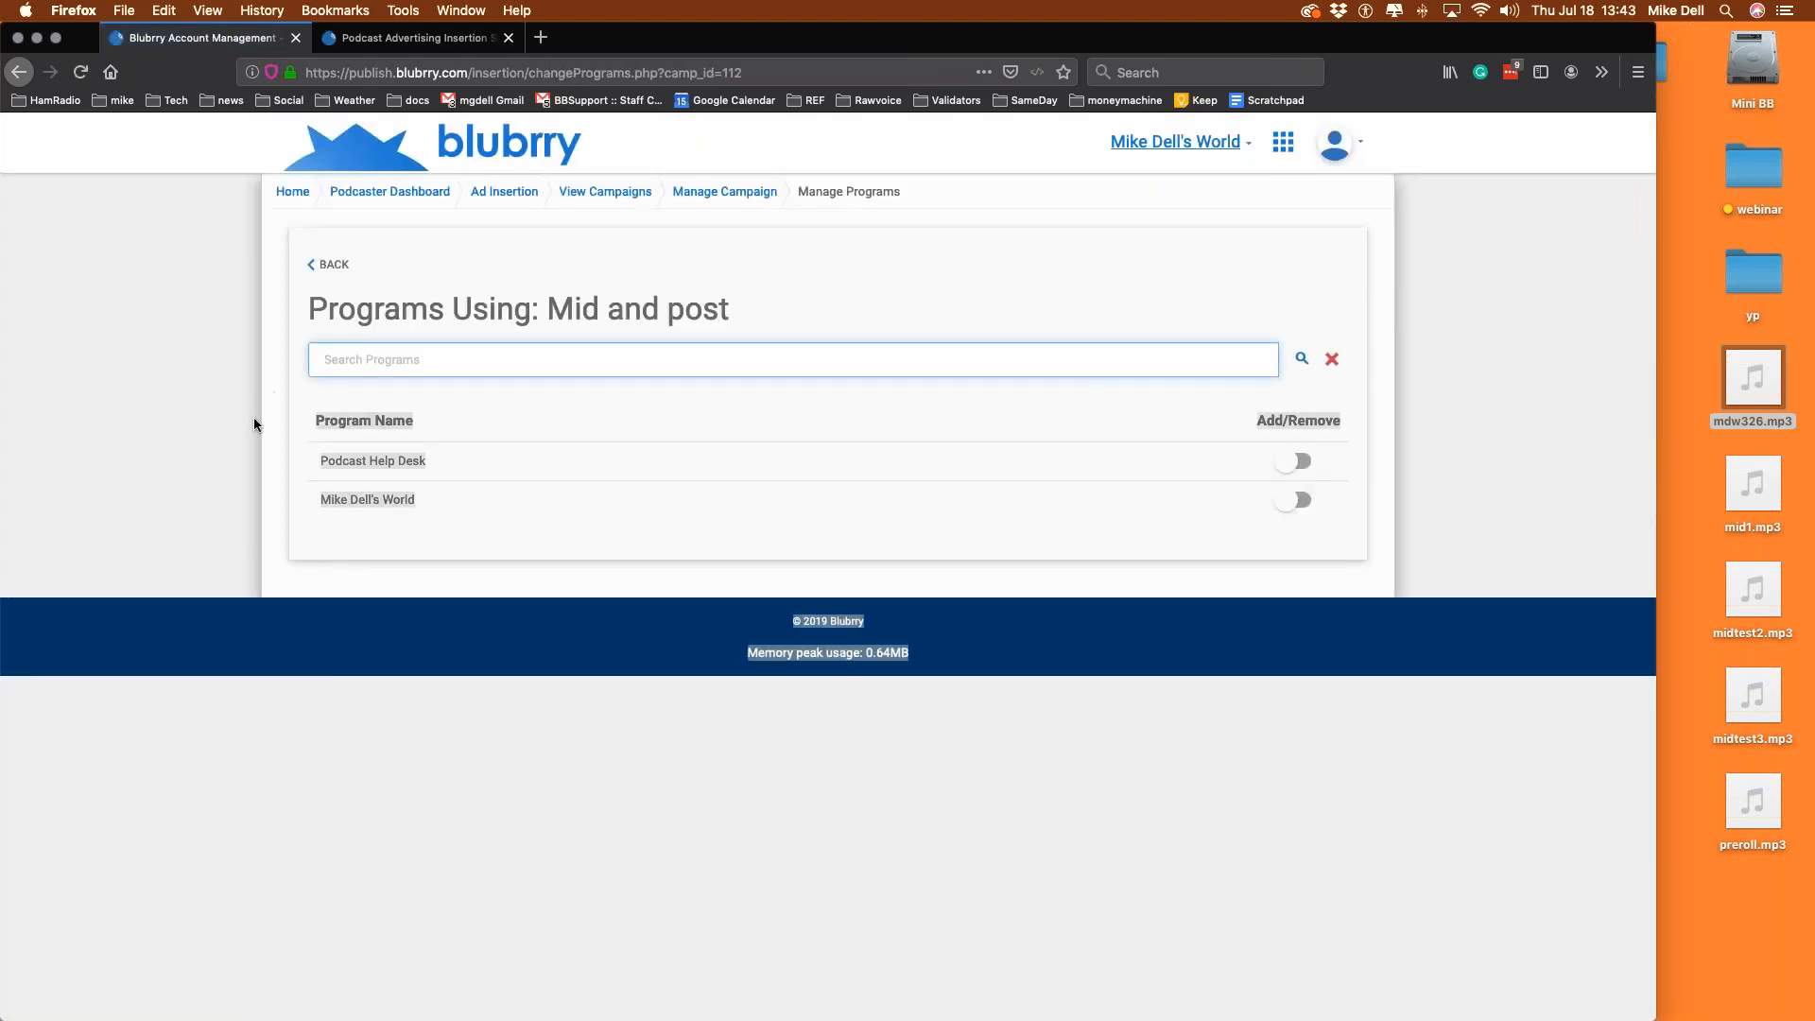
{"action": "left_click", "coordinate": [1288, 463]}
{"action": "left_click", "coordinate": [363, 276]}
{"action": "scroll", "coordinate": [1085, 803], "scroll_direction": "down", "scroll_amount": 2}
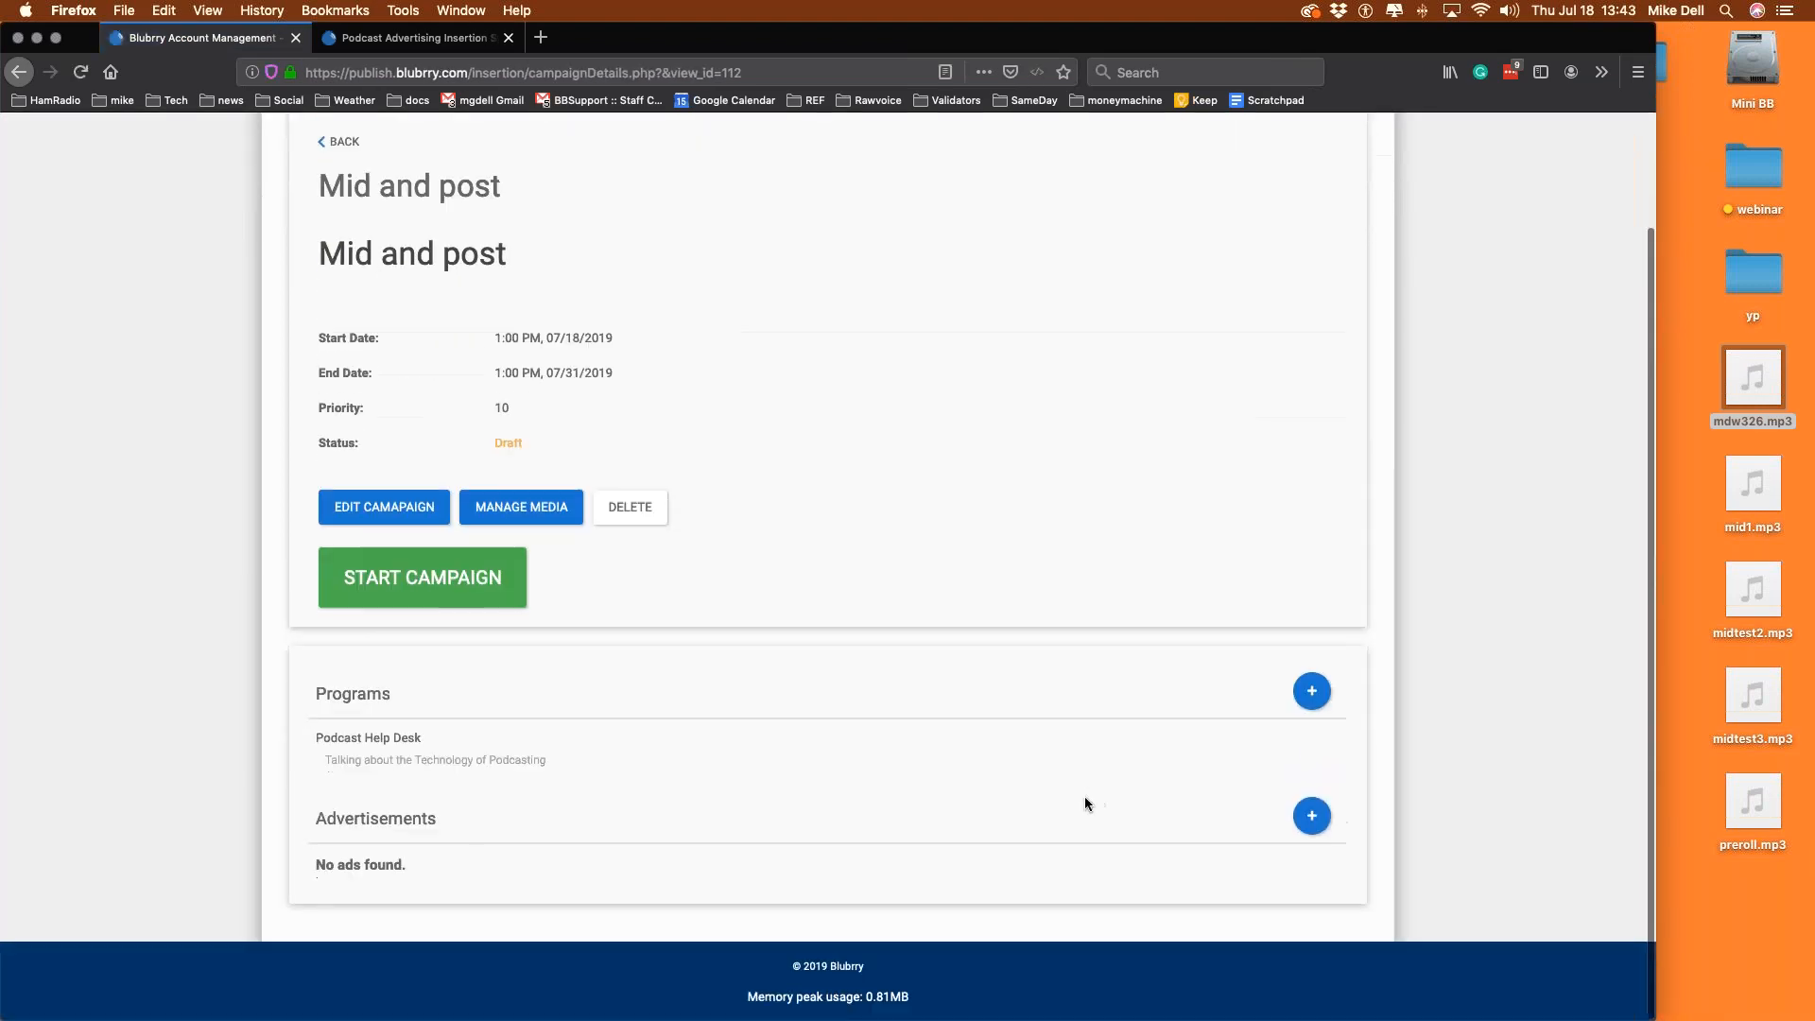
Add an advertisement titled "pre" with the Preroll insertion position to the Mid and post campaign and save it.
{"action": "left_click", "coordinate": [1311, 815]}
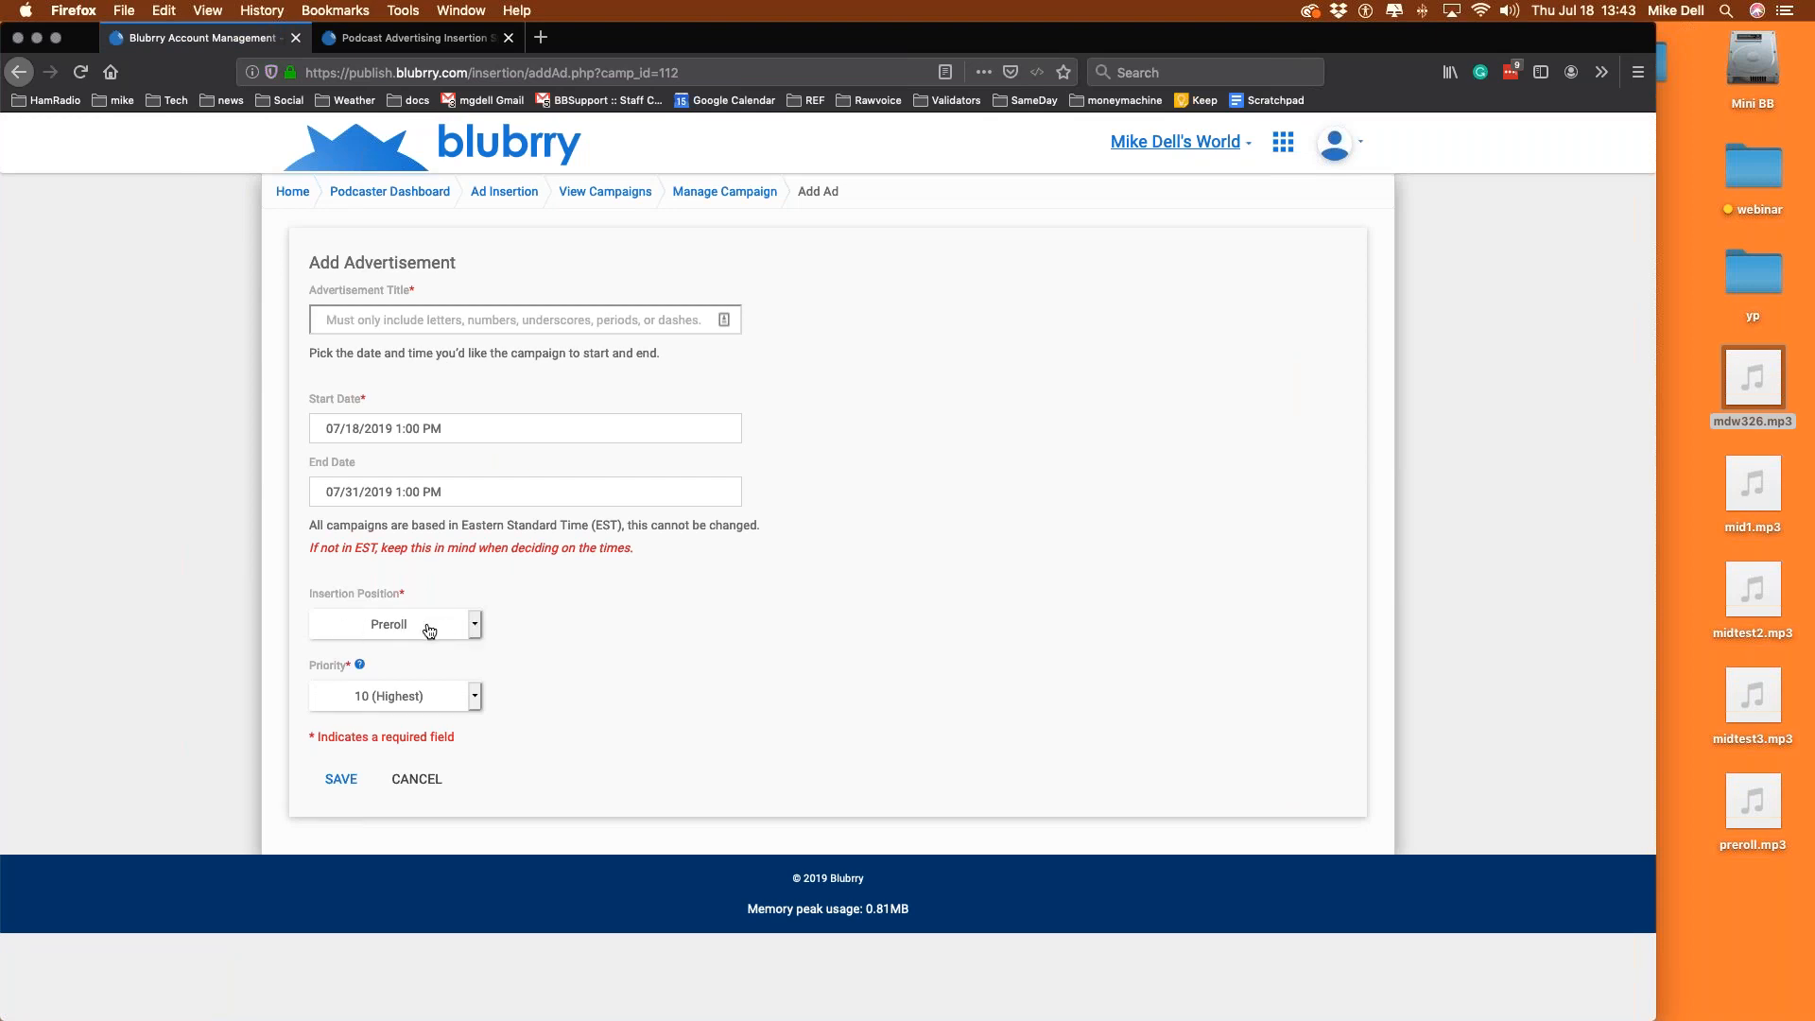
{"action": "left_click", "coordinate": [477, 632]}
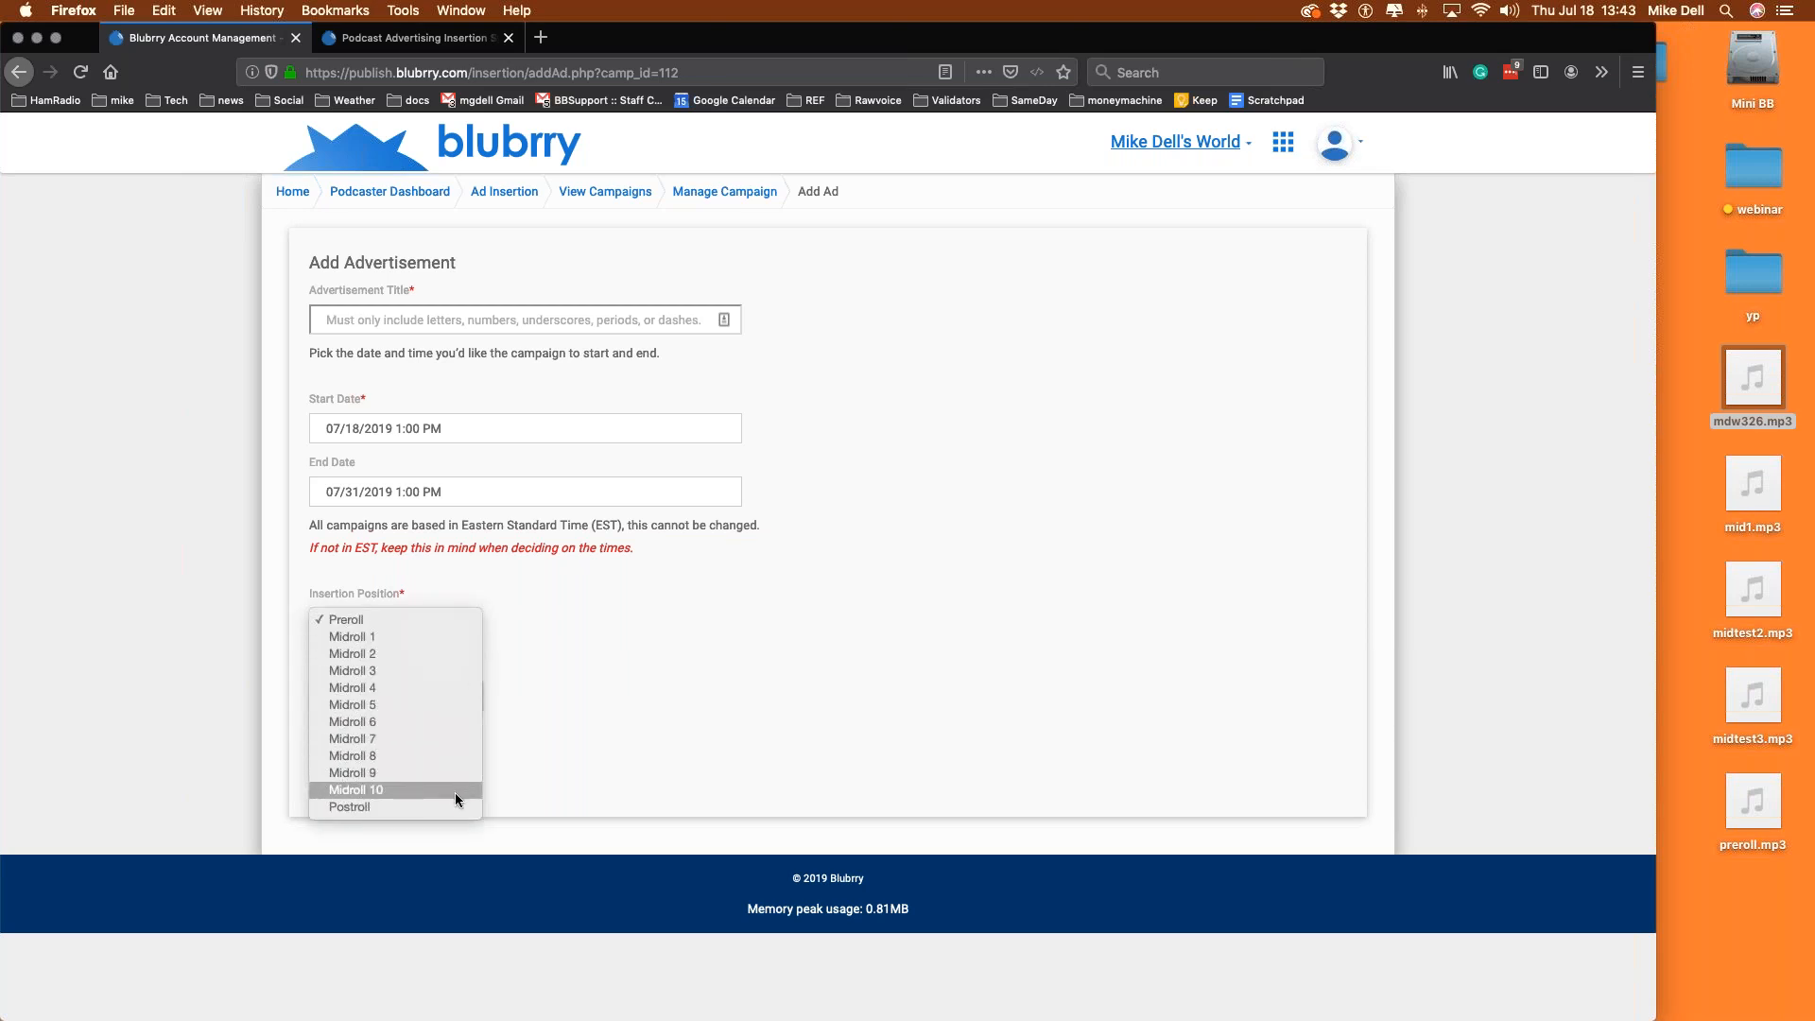
{"action": "left_click", "coordinate": [440, 619]}
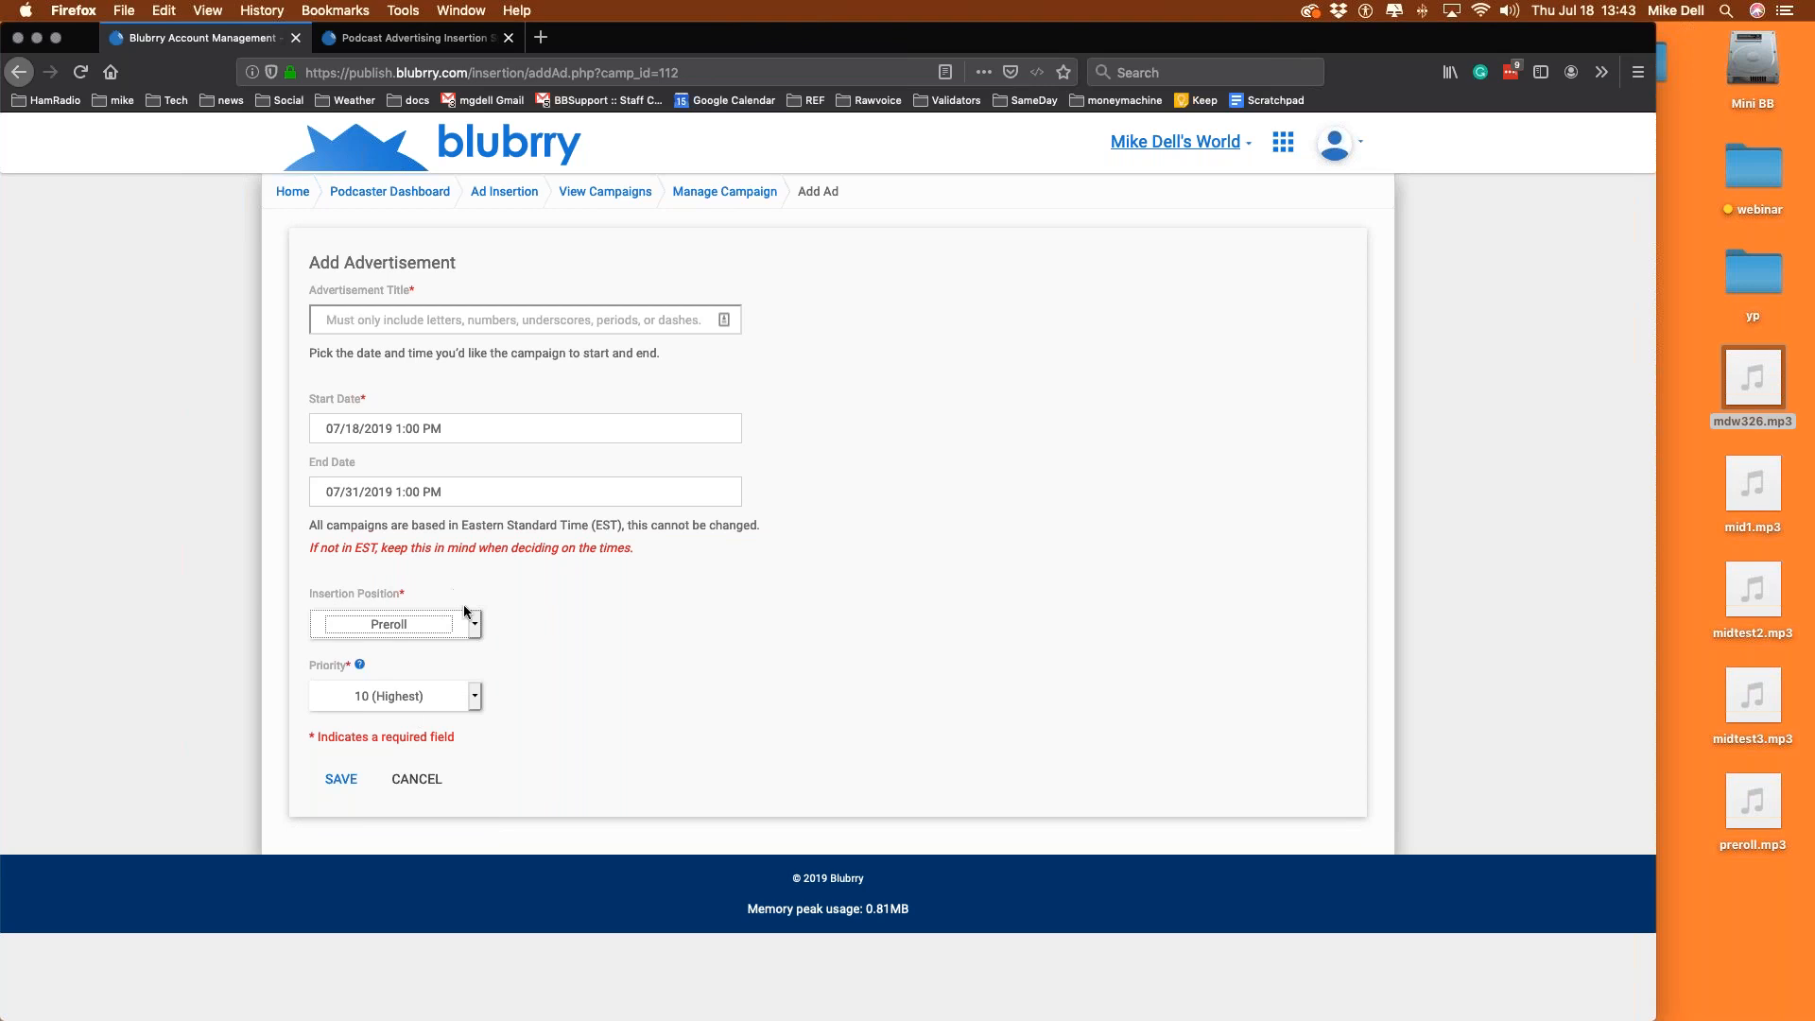
{"action": "left_click", "coordinate": [371, 320]}
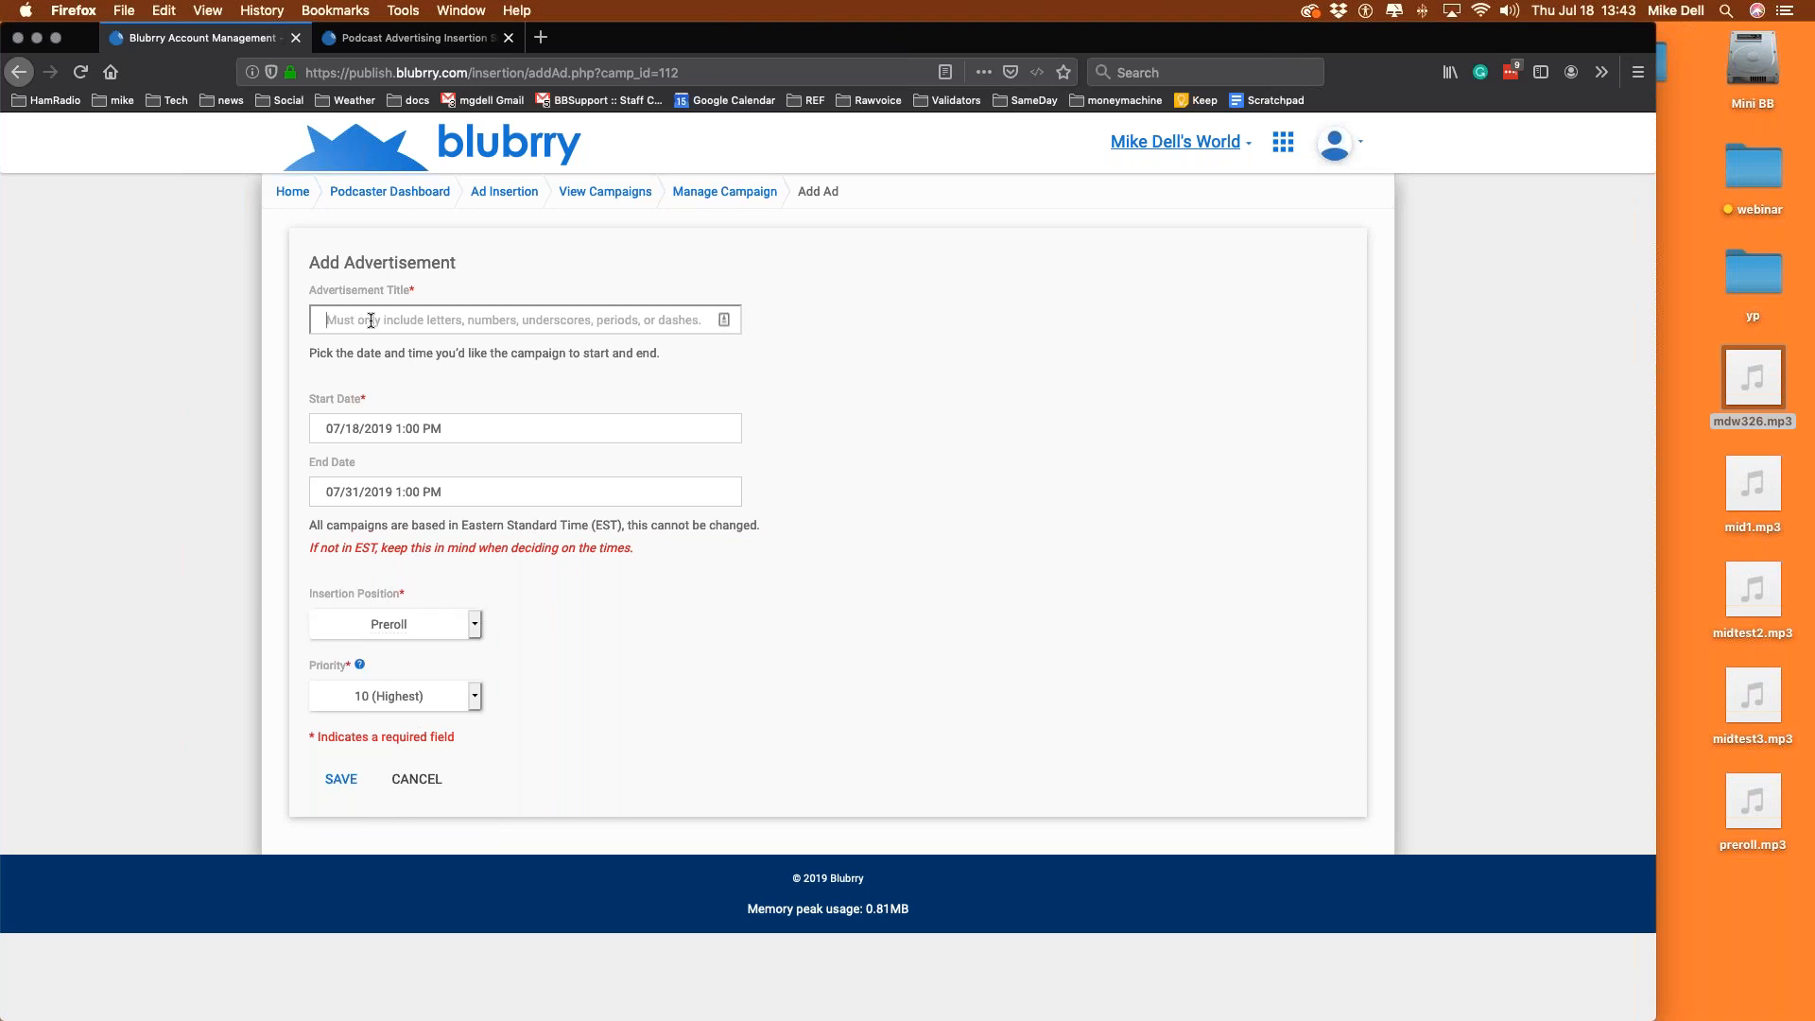
{"action": "type", "text": "pre"}
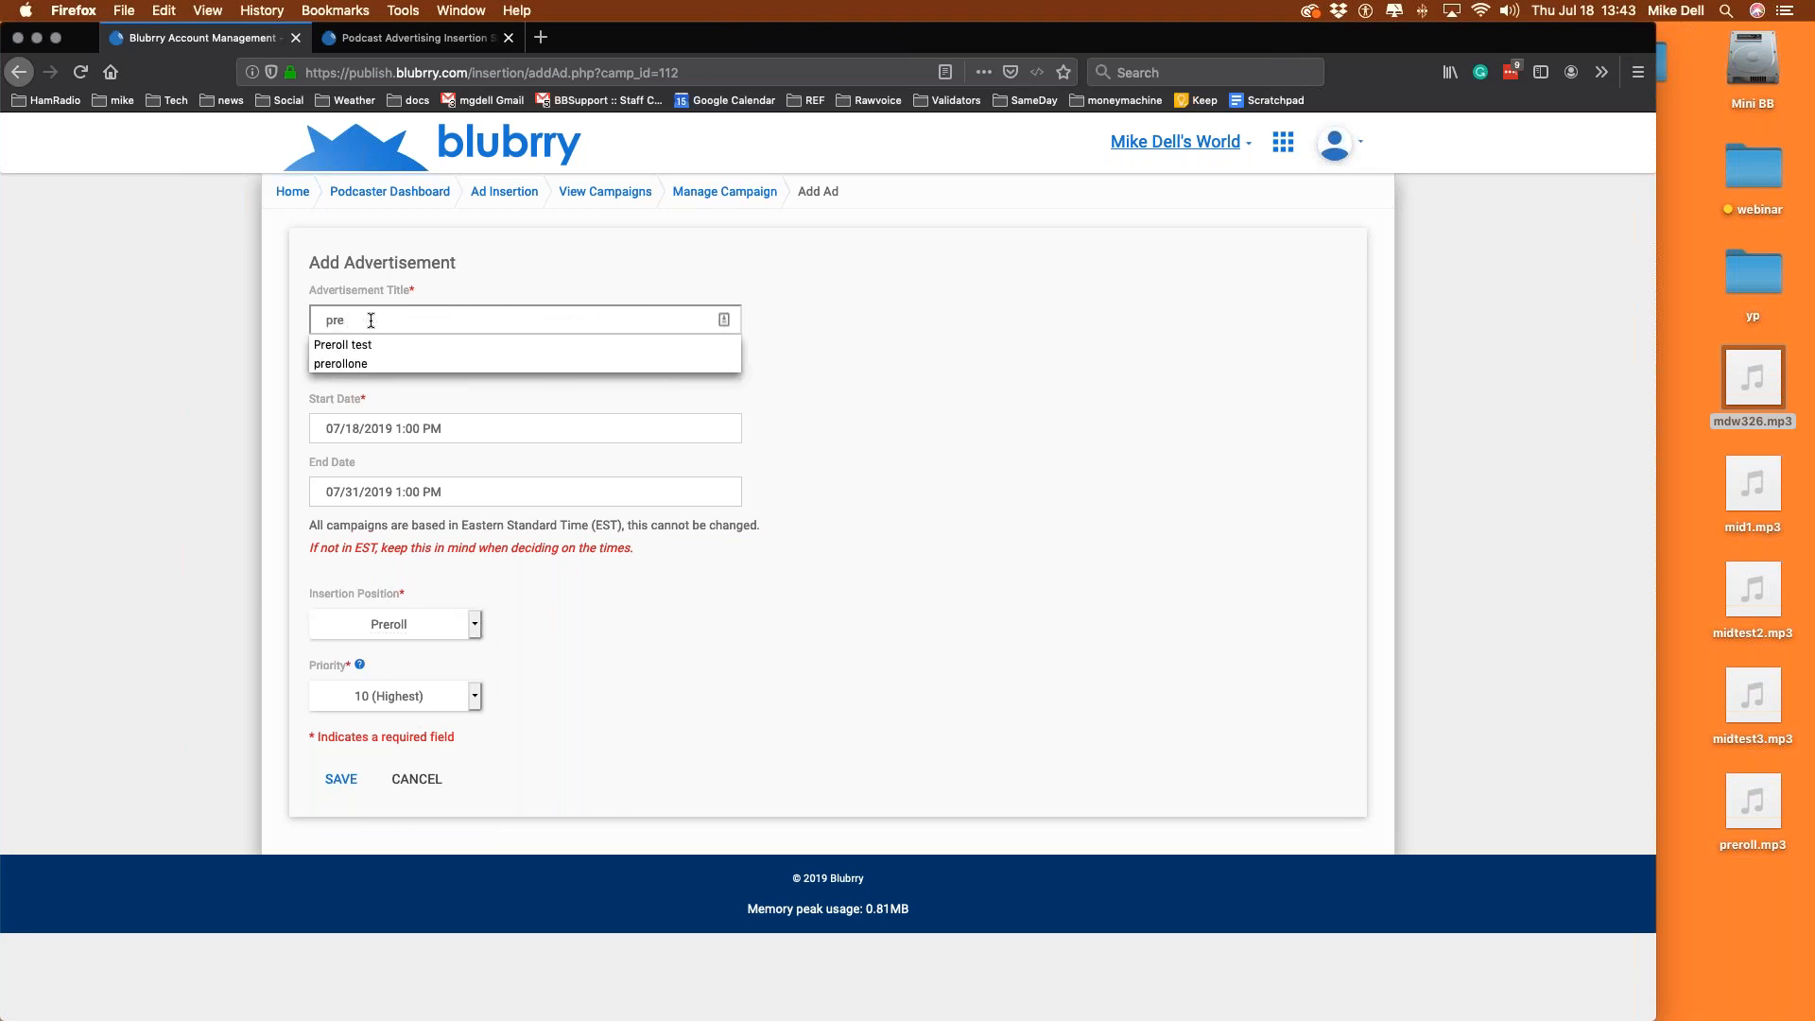
{"action": "left_click", "coordinate": [335, 782]}
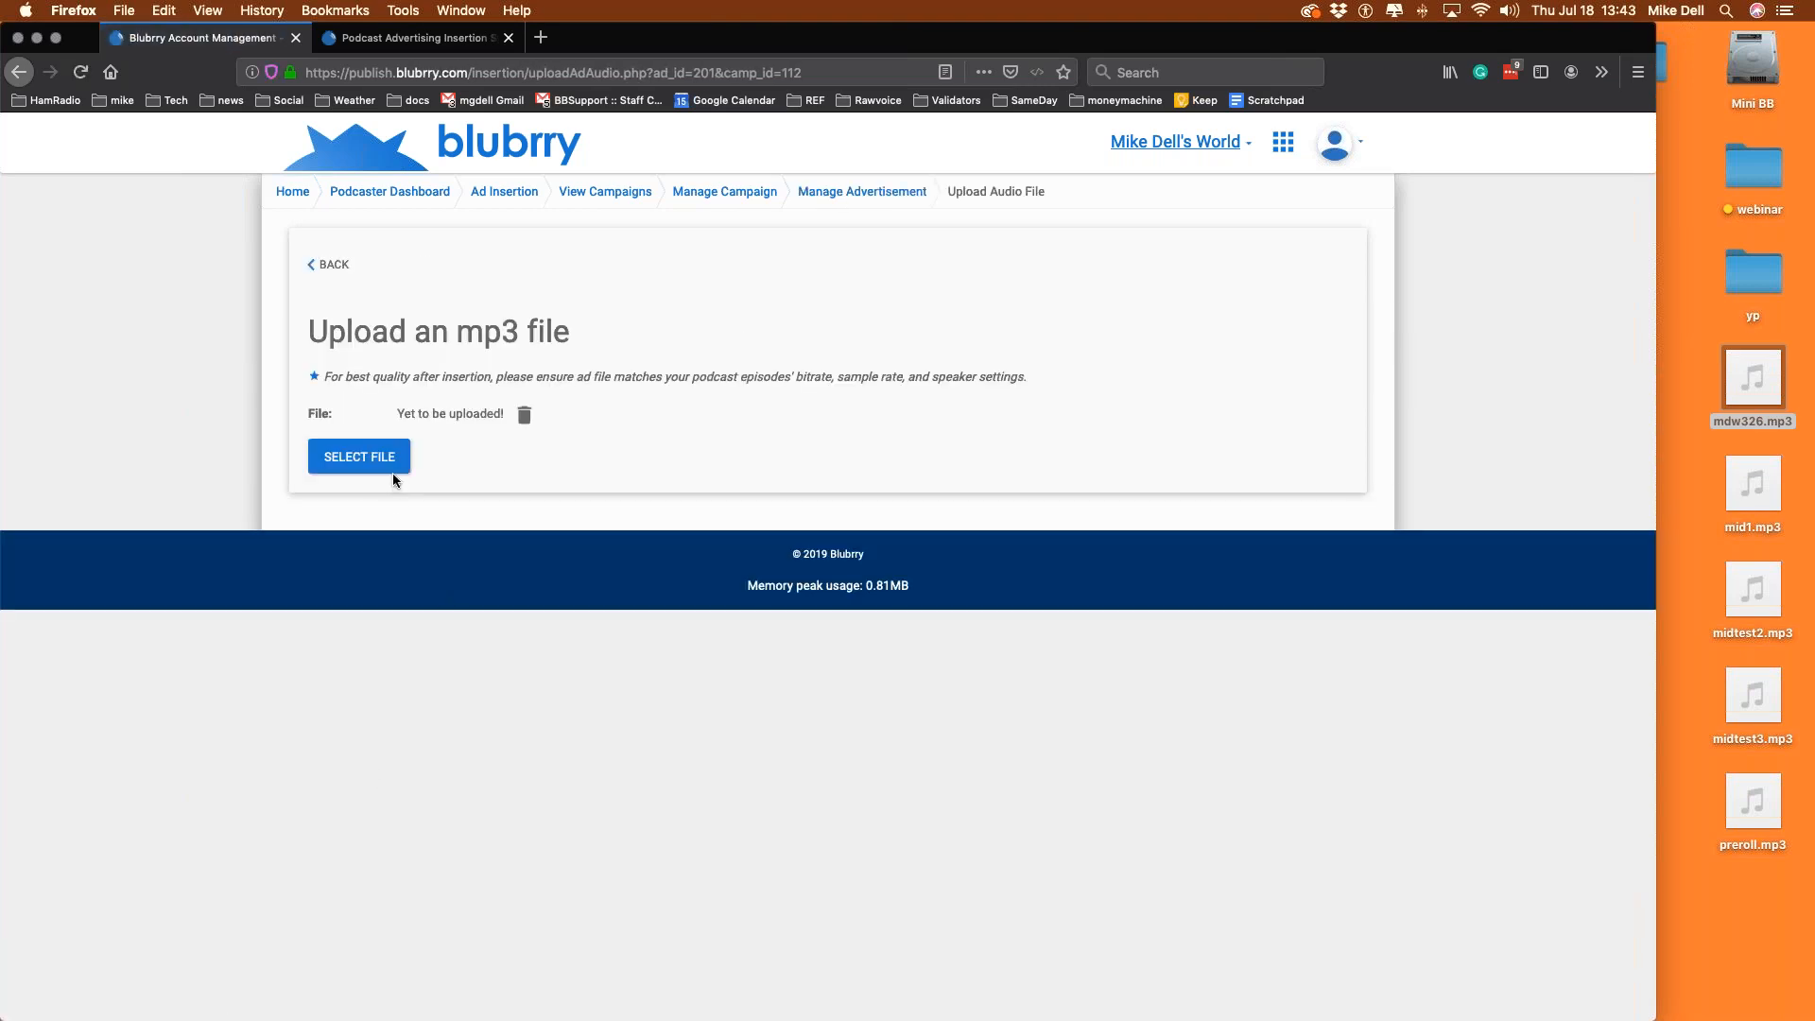
Upload preroll.mp3 as the audio file for the pre advertisement and return to the campaign details.
{"action": "left_click", "coordinate": [387, 455]}
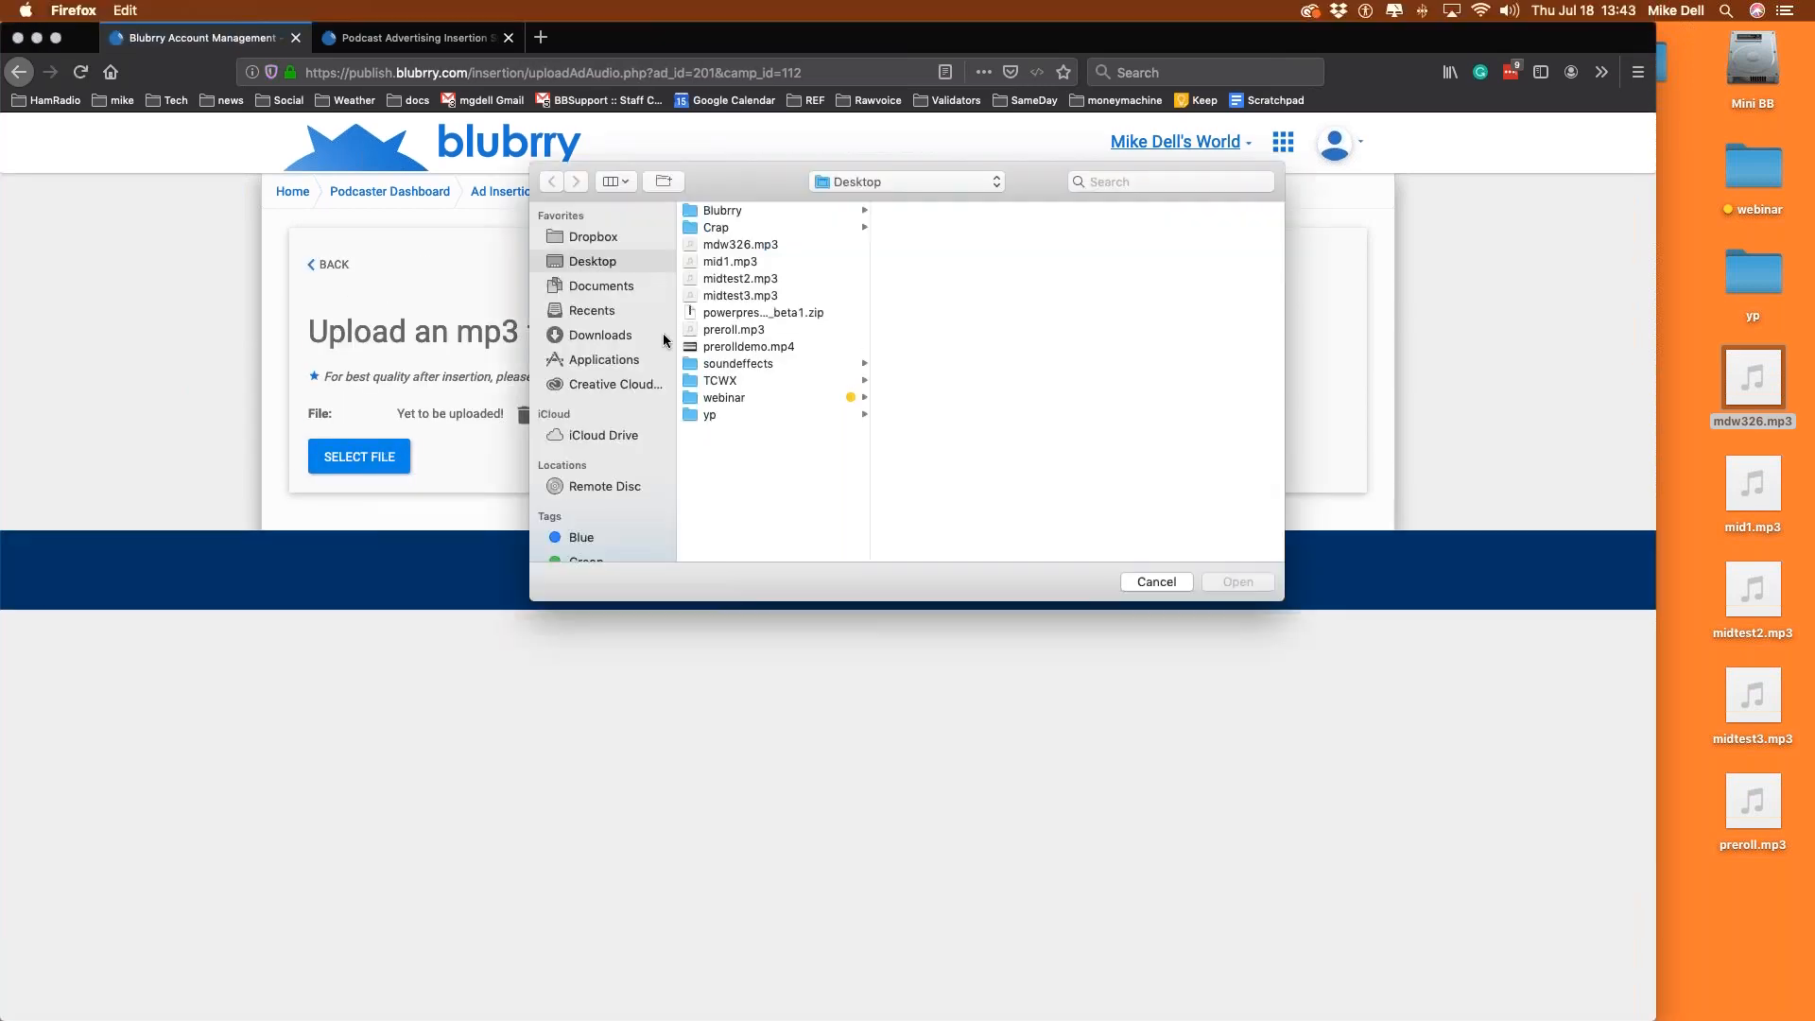
{"action": "left_click", "coordinate": [738, 330]}
{"action": "left_click", "coordinate": [1238, 582]}
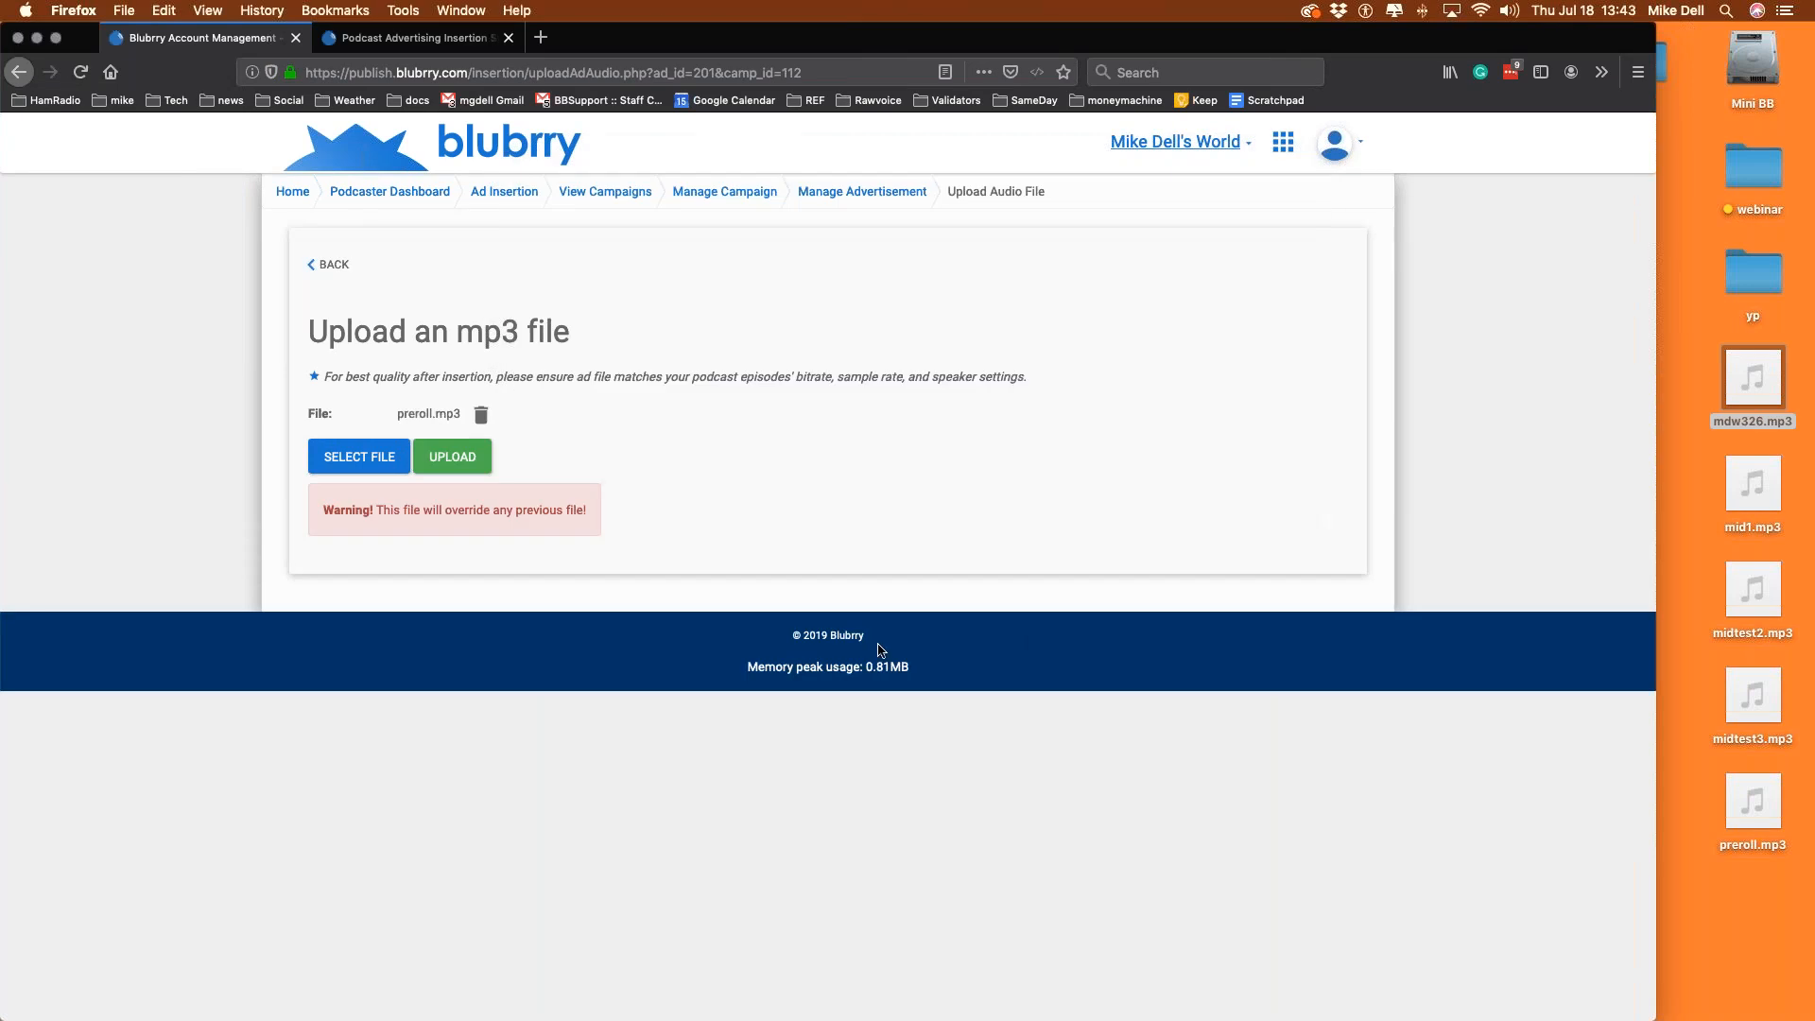
{"action": "left_click", "coordinate": [464, 462]}
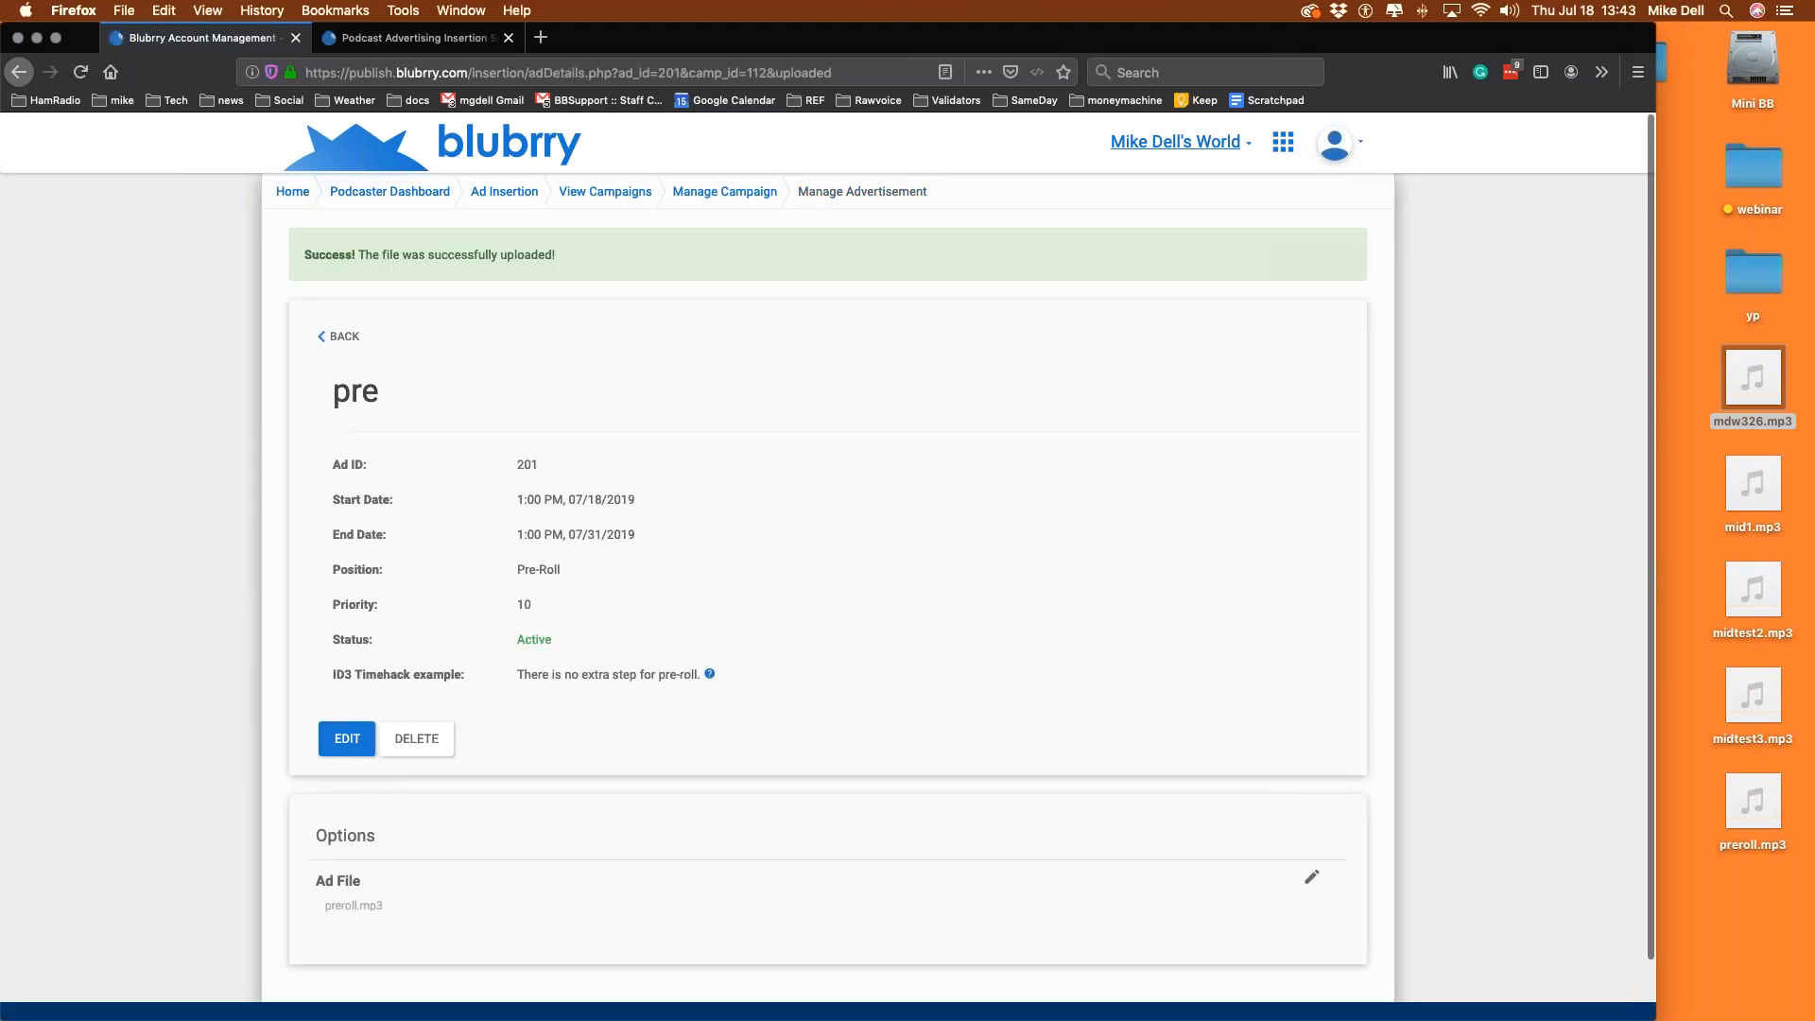
{"action": "left_click", "coordinate": [333, 271]}
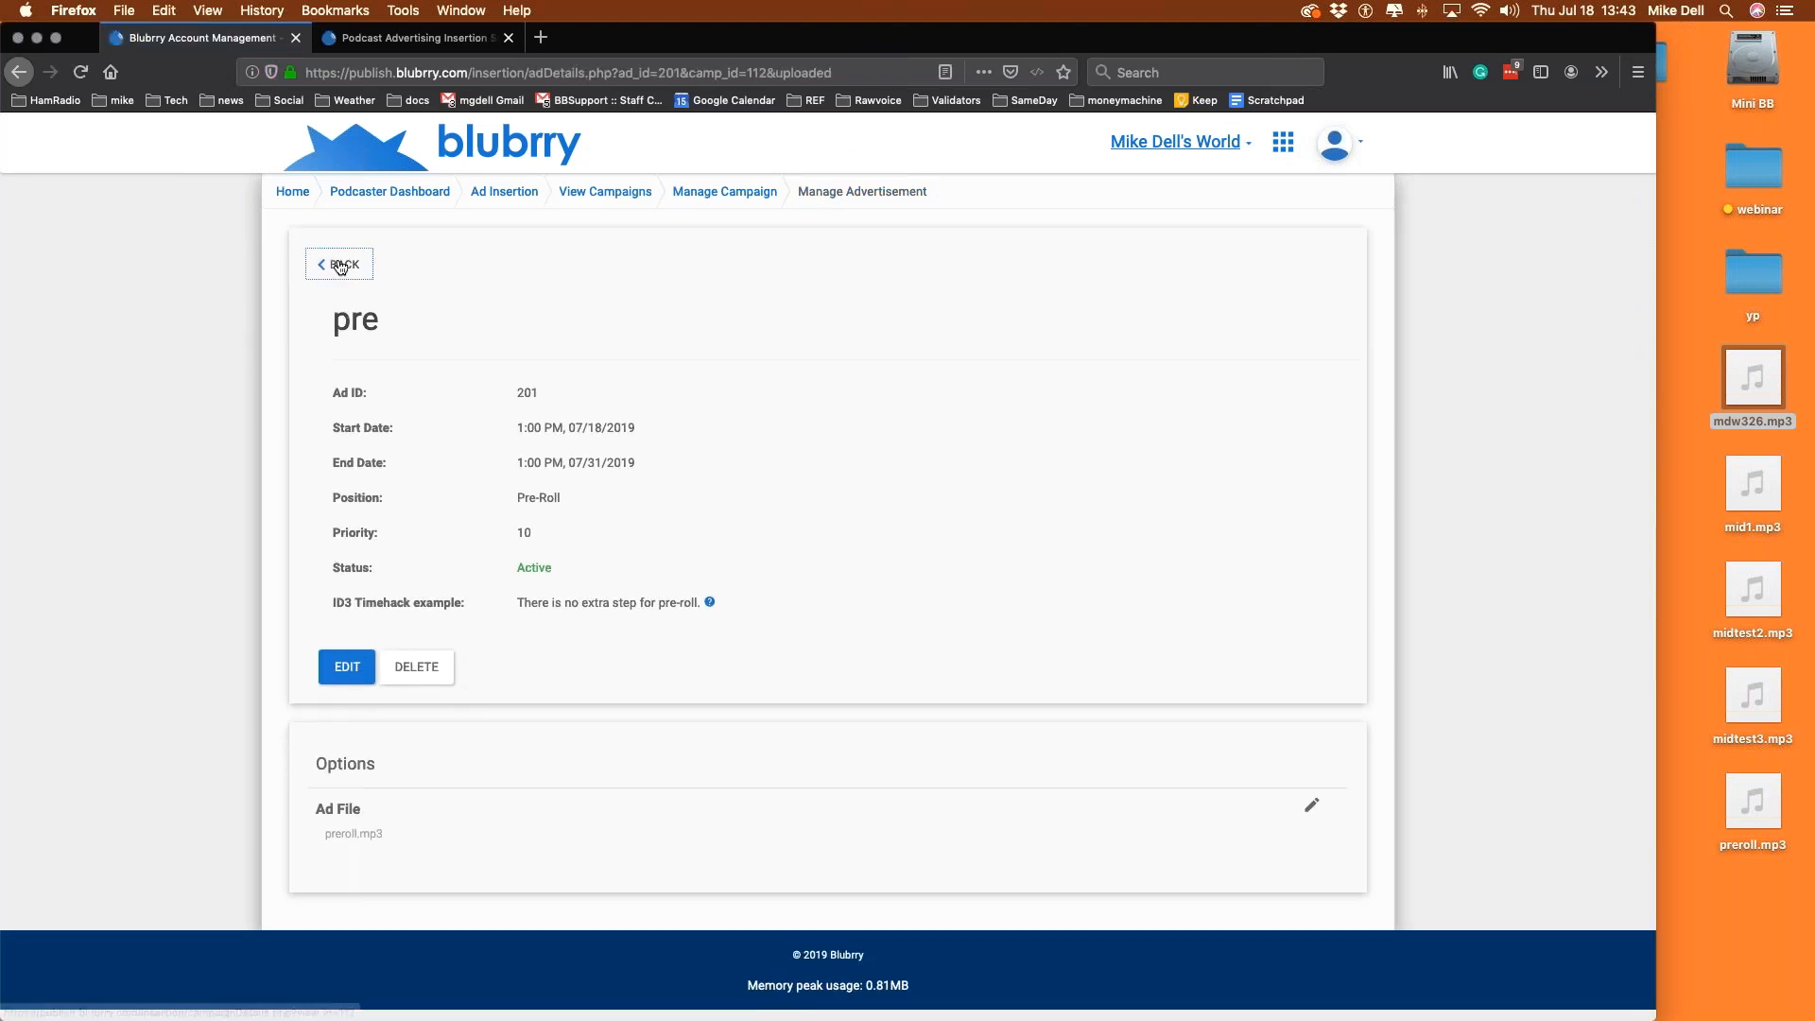
Add an advertisement titled "mid1" with the Midroll 1 insertion position to the Mid and post campaign and save it.
{"action": "scroll", "coordinate": [645, 715], "scroll_direction": "down", "scroll_amount": 3}
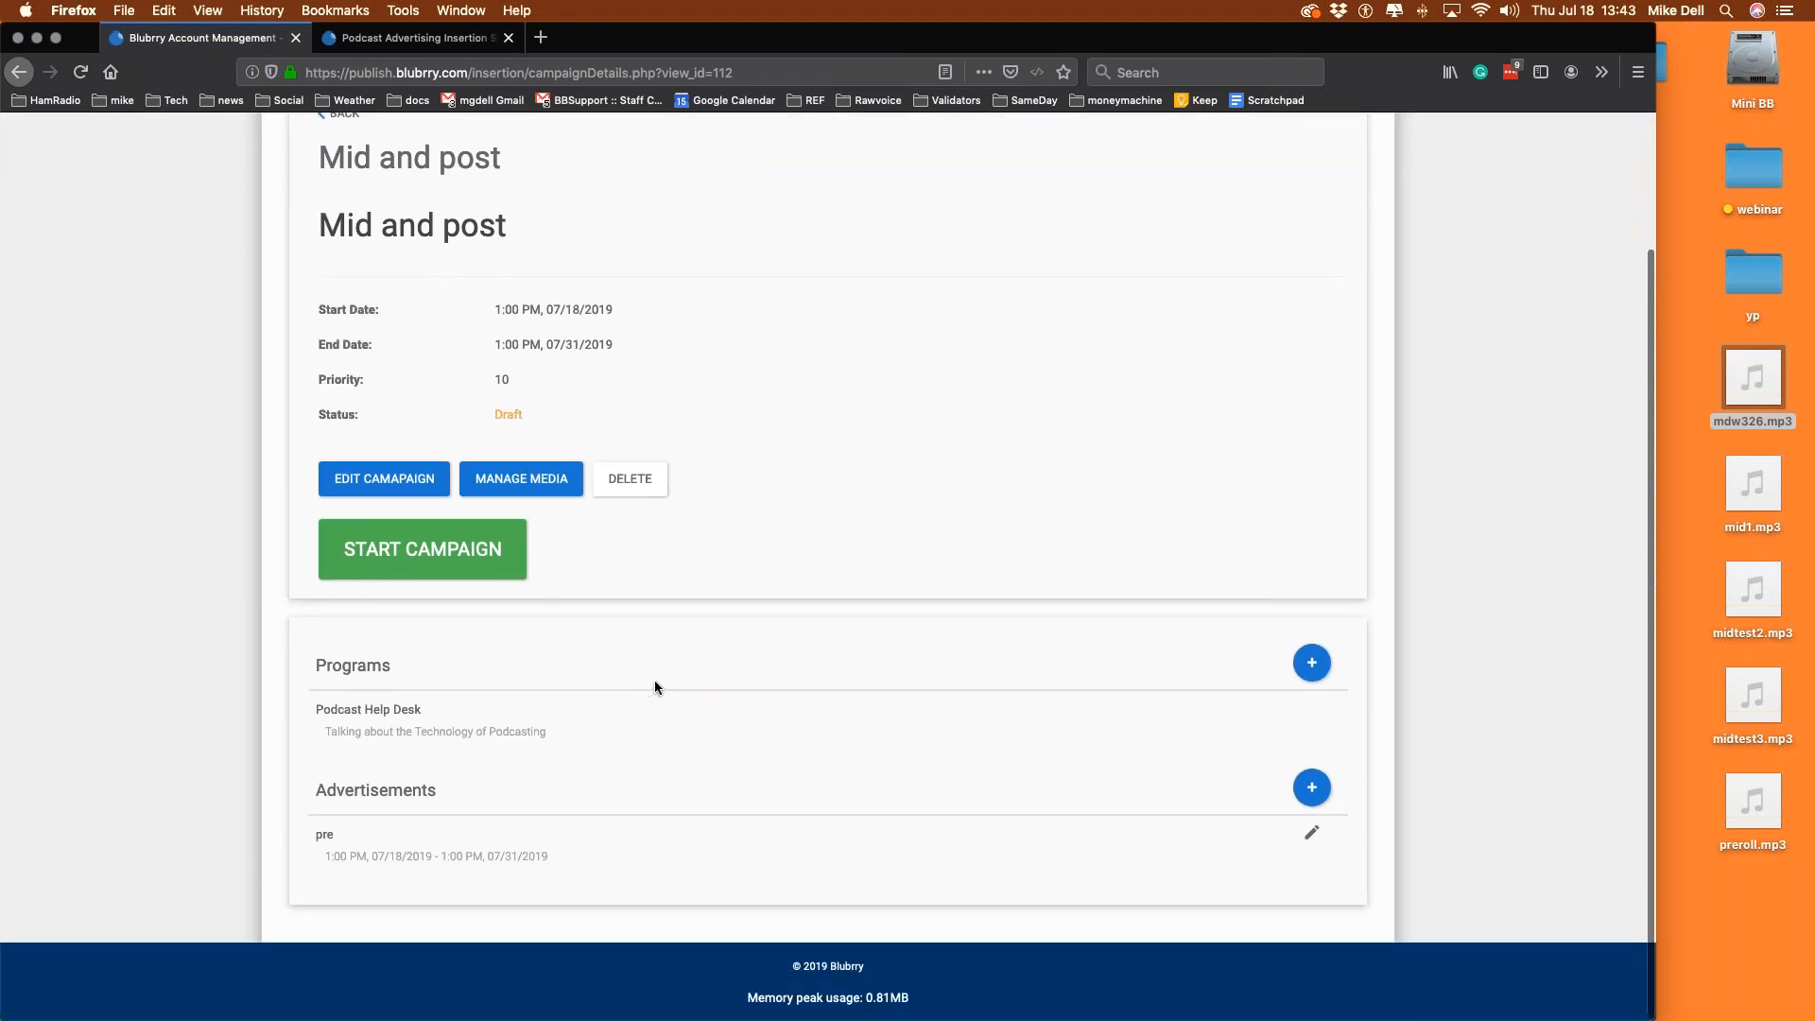
{"action": "scroll", "coordinate": [654, 680], "scroll_direction": "up", "scroll_amount": 3}
{"action": "scroll", "coordinate": [678, 676], "scroll_direction": "down", "scroll_amount": 3}
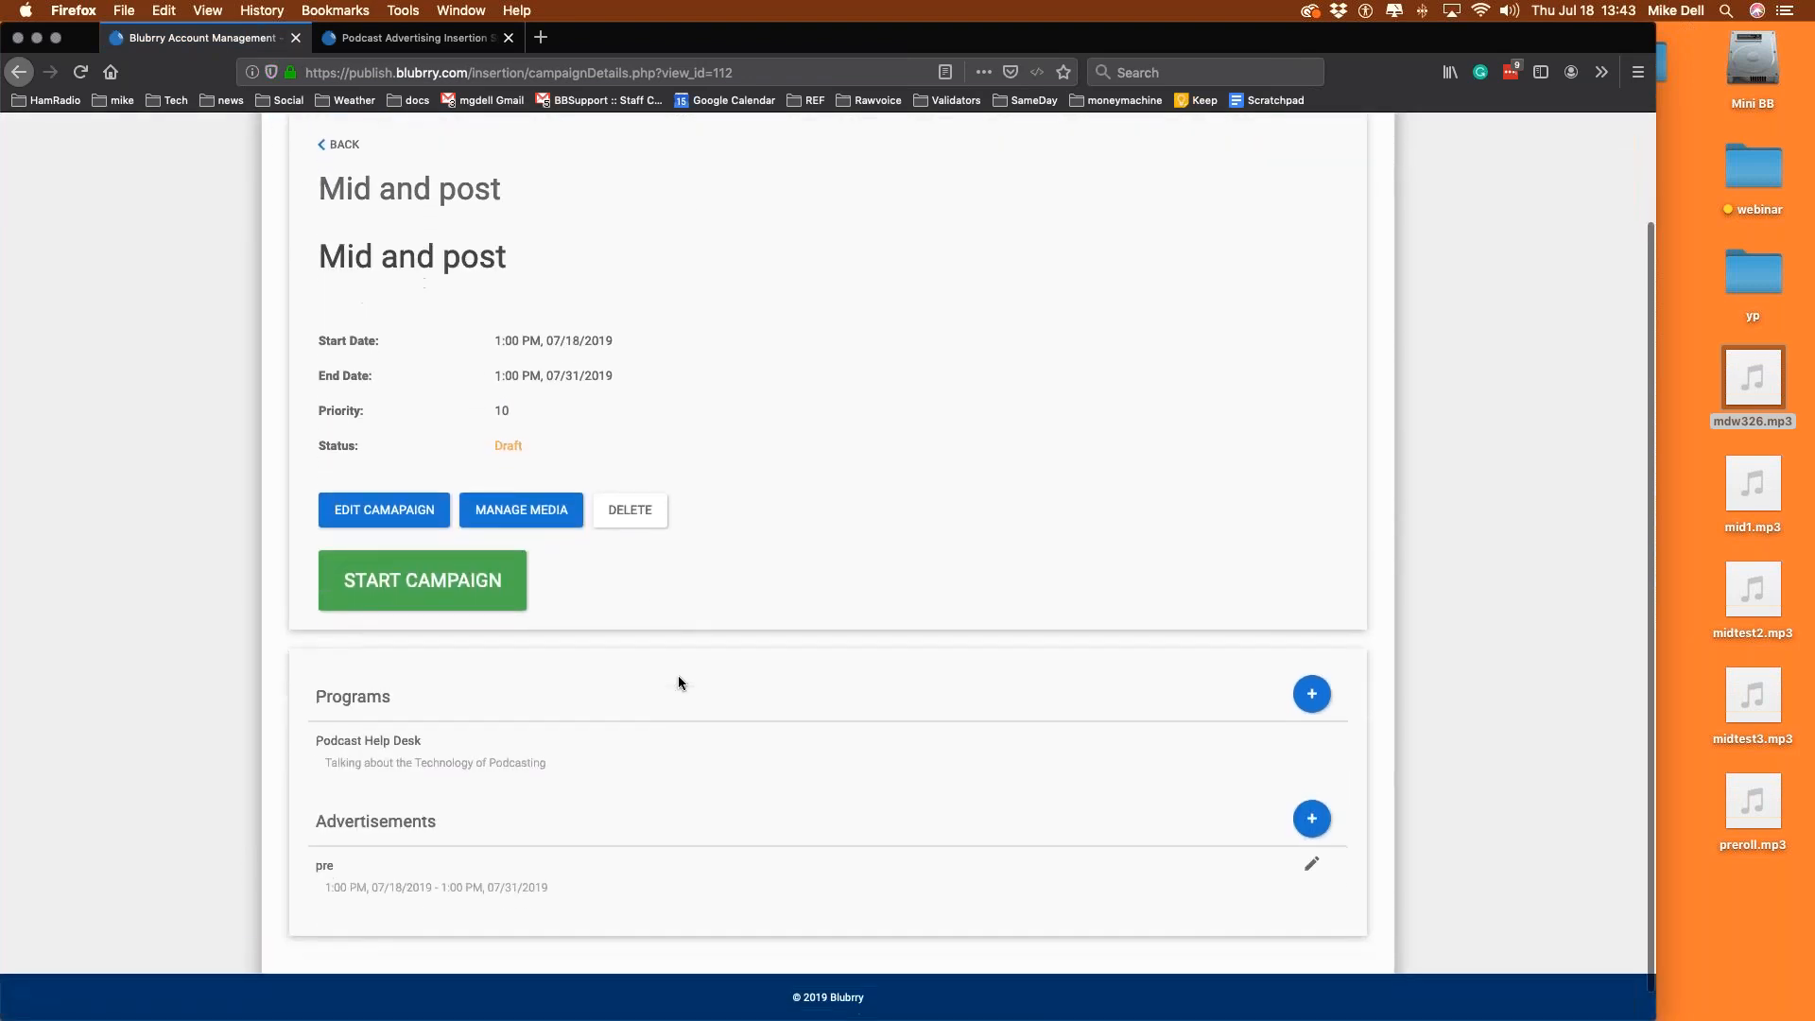
{"action": "scroll", "coordinate": [677, 682], "scroll_direction": "down", "scroll_amount": 1}
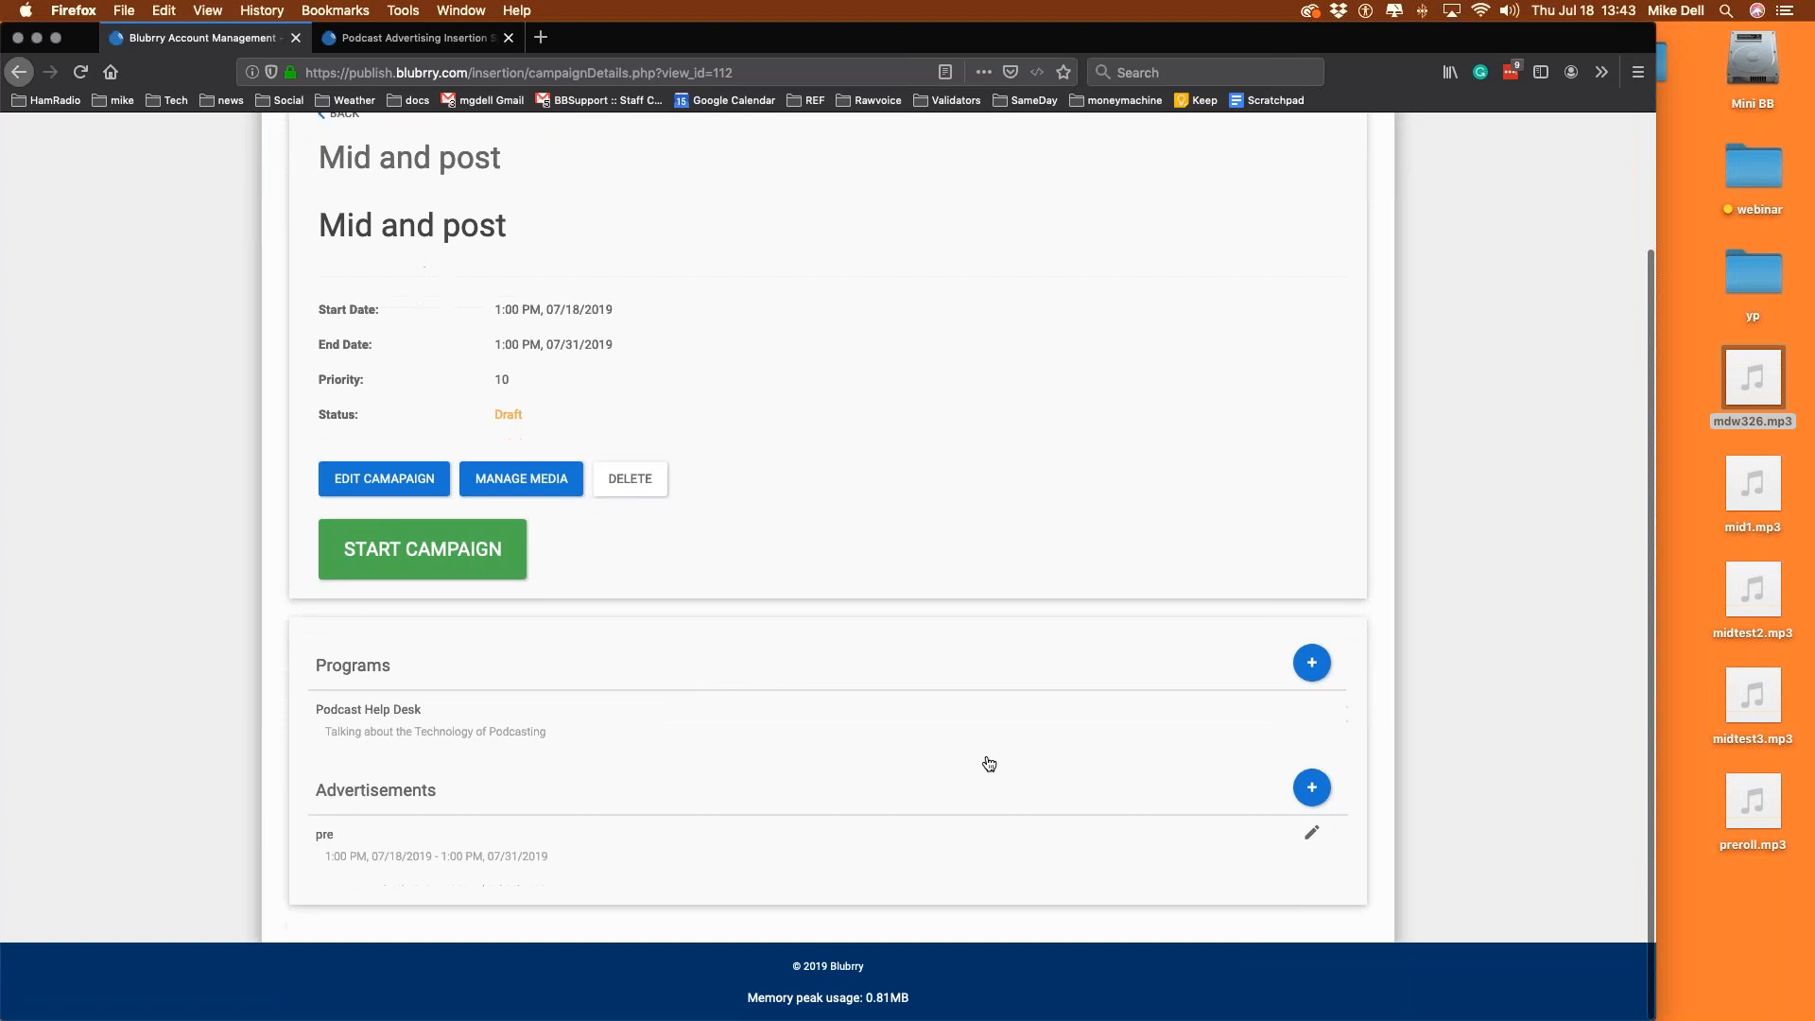
{"action": "left_click", "coordinate": [1313, 790]}
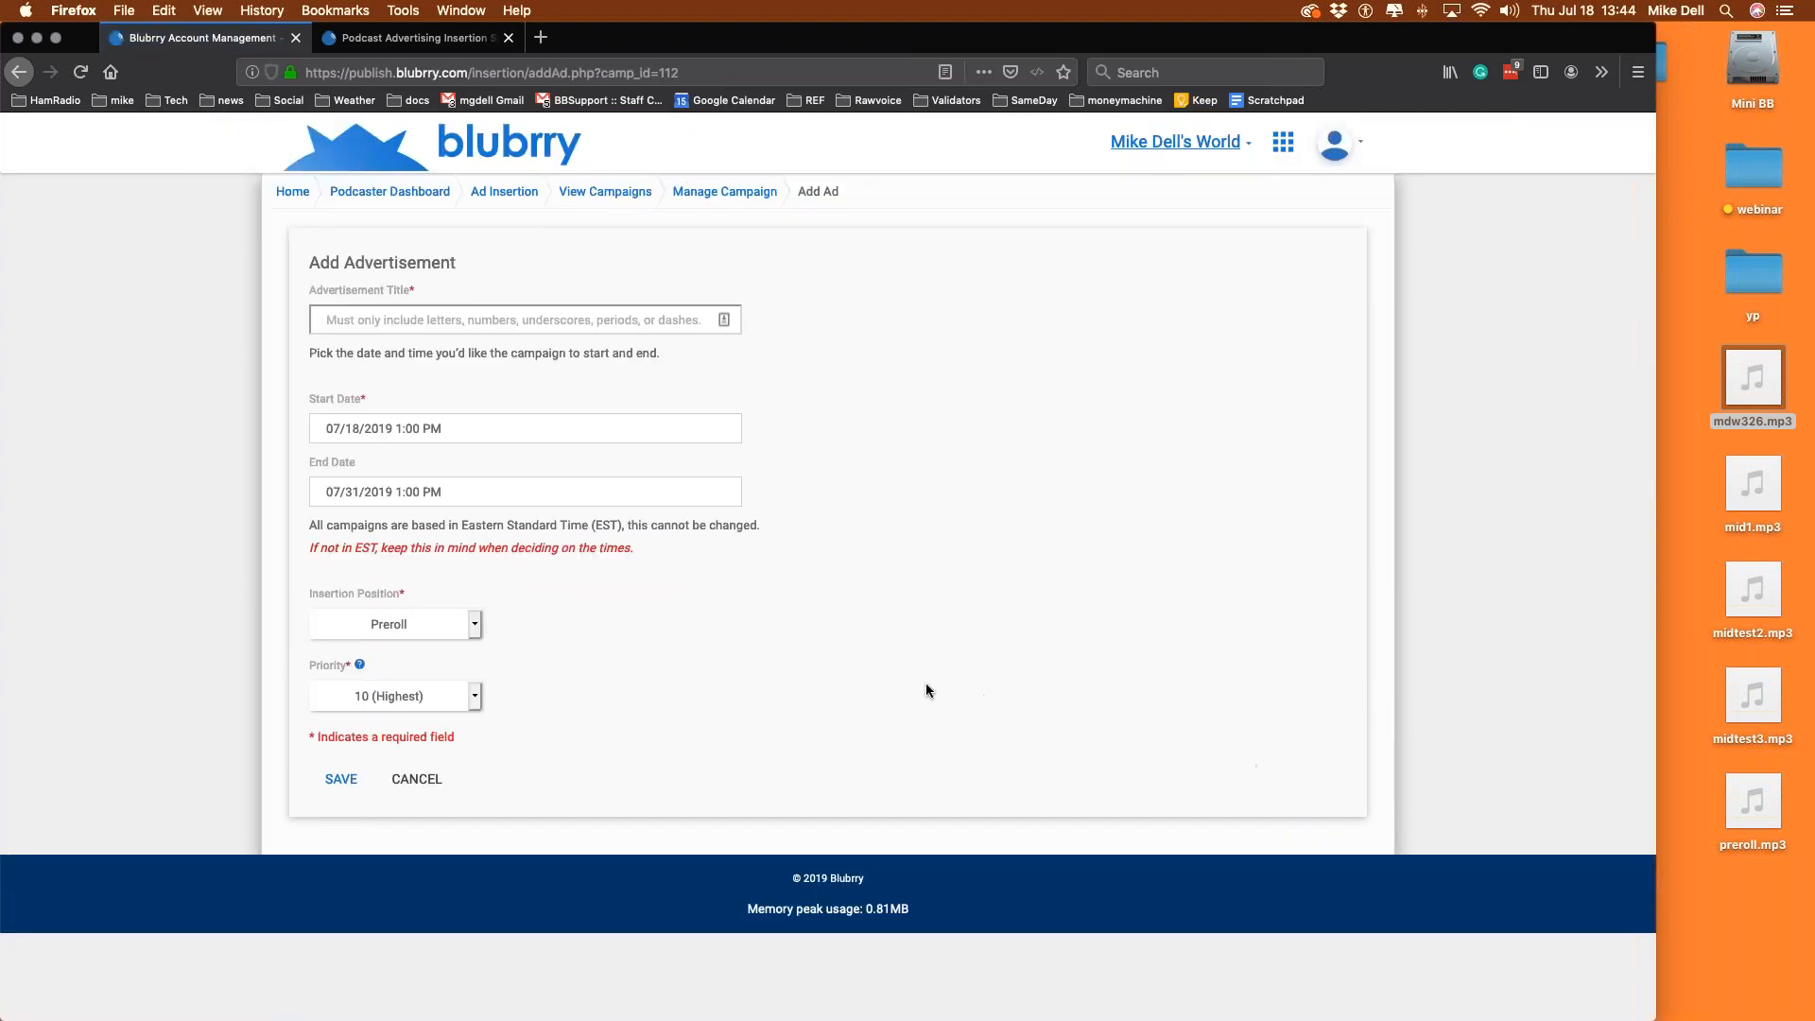
{"action": "left_click", "coordinate": [444, 624]}
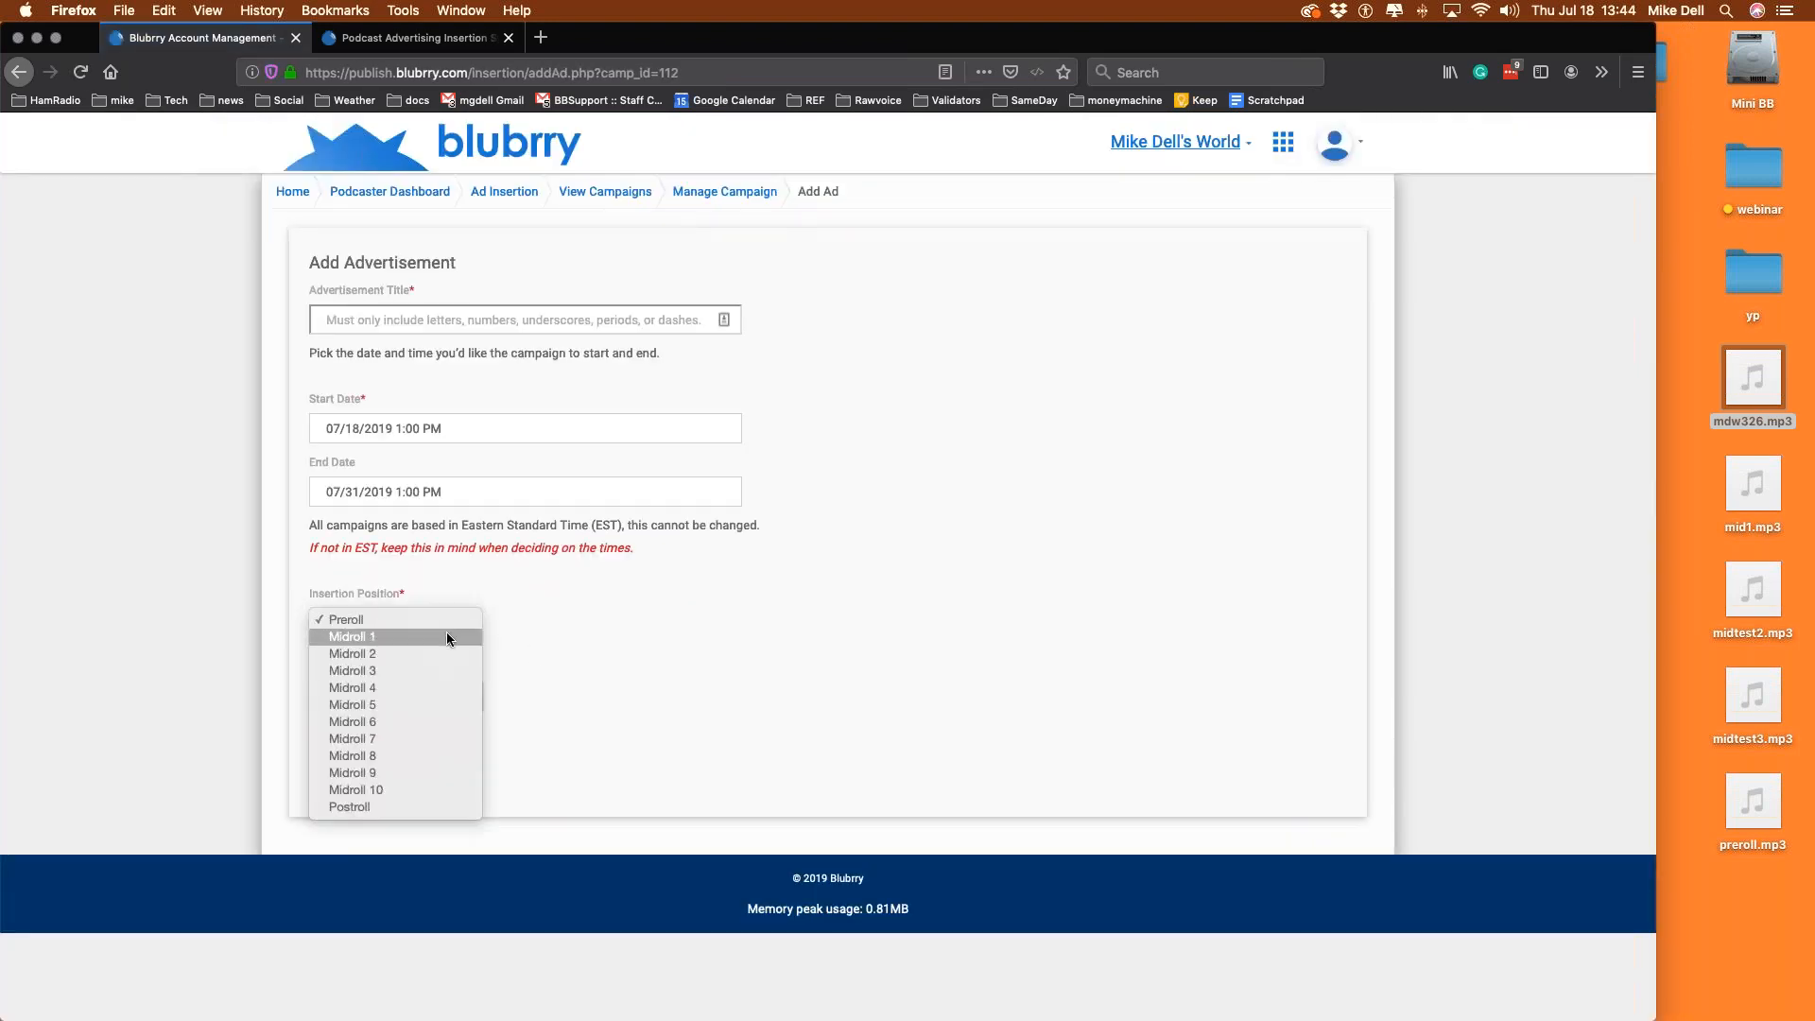
{"action": "left_click", "coordinate": [446, 631]}
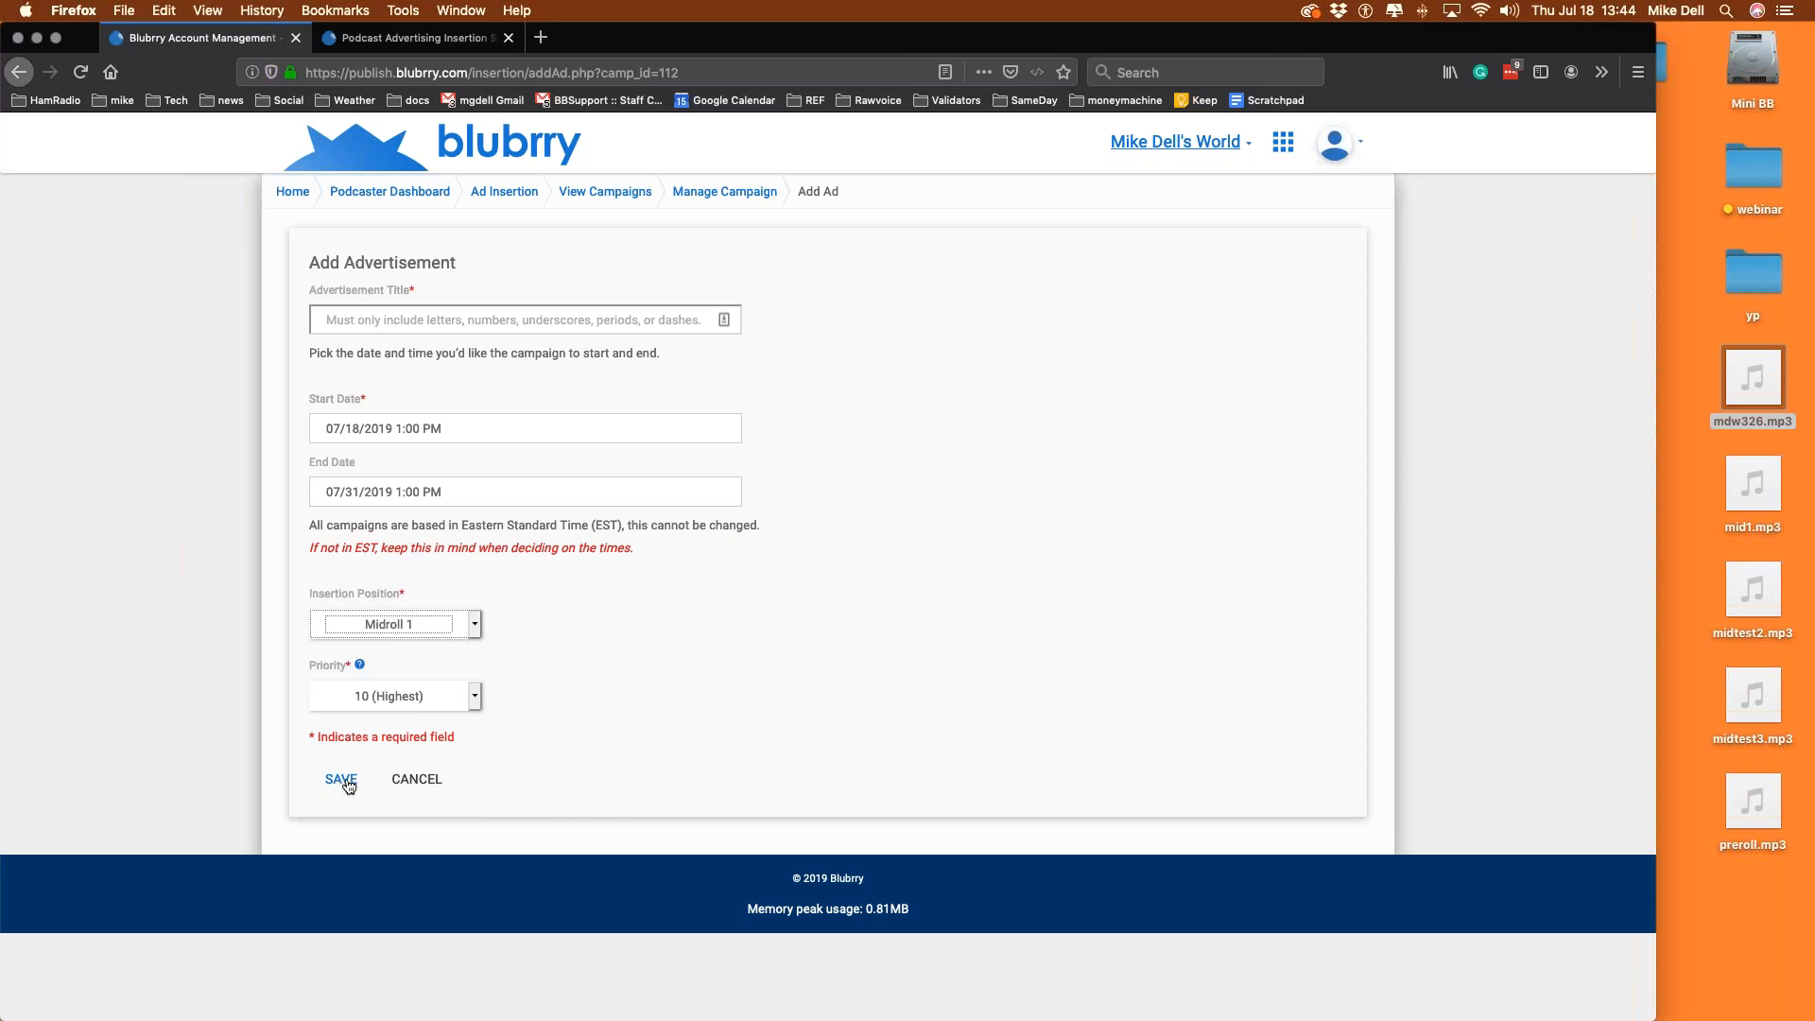
{"action": "left_click", "coordinate": [393, 315]}
{"action": "type", "text": "mid1"}
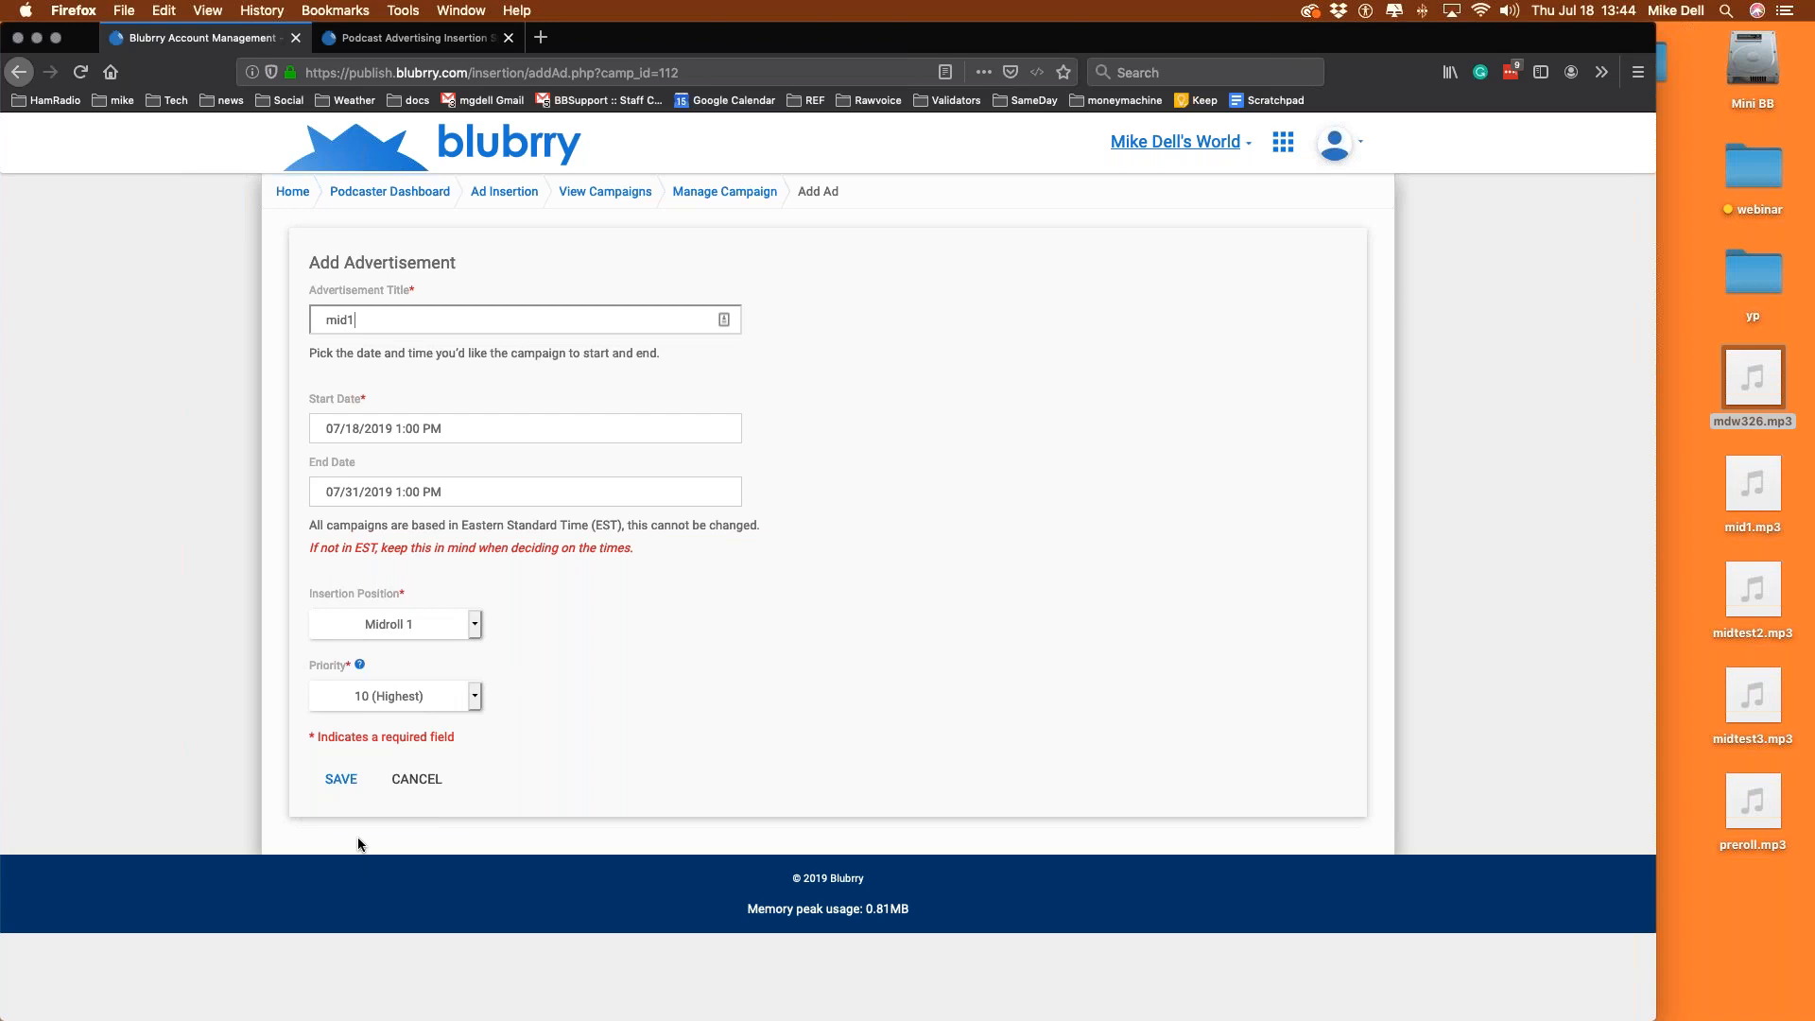
{"action": "left_click", "coordinate": [340, 780]}
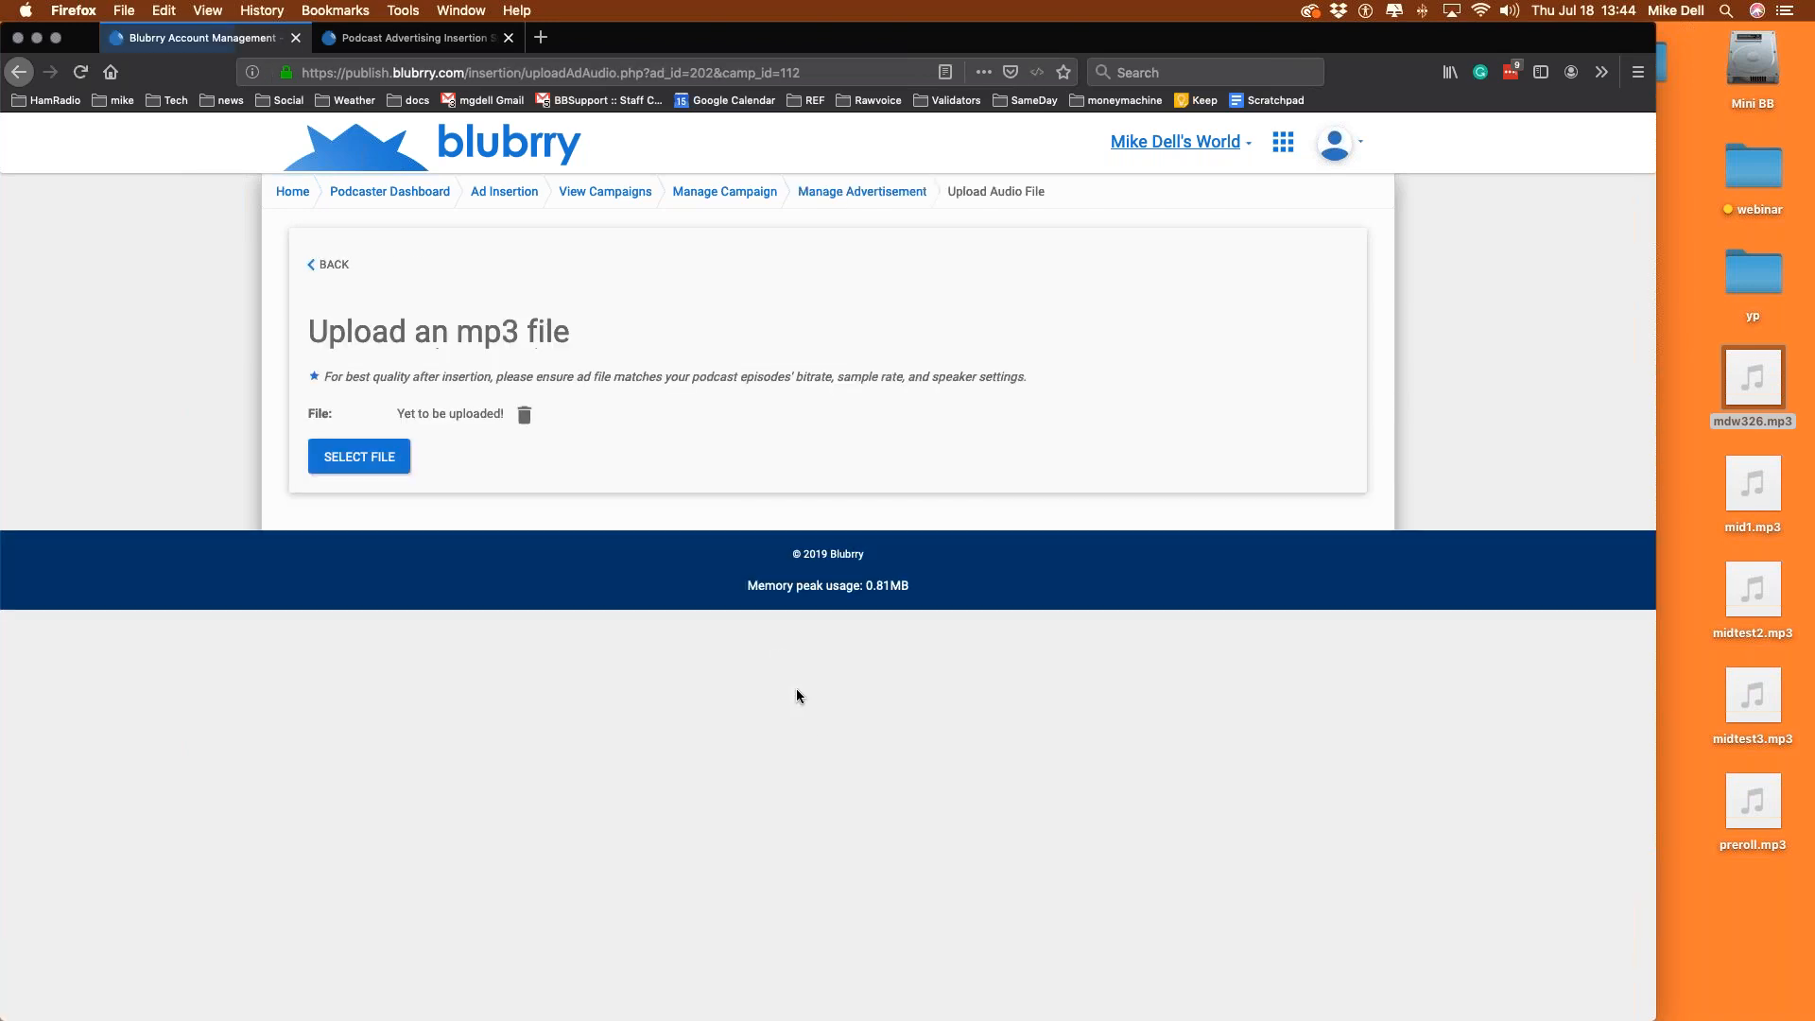
Upload mid1.mp3 as the audio file for the mid1 advertisement and return to the campaign details.
{"action": "left_click", "coordinate": [388, 465]}
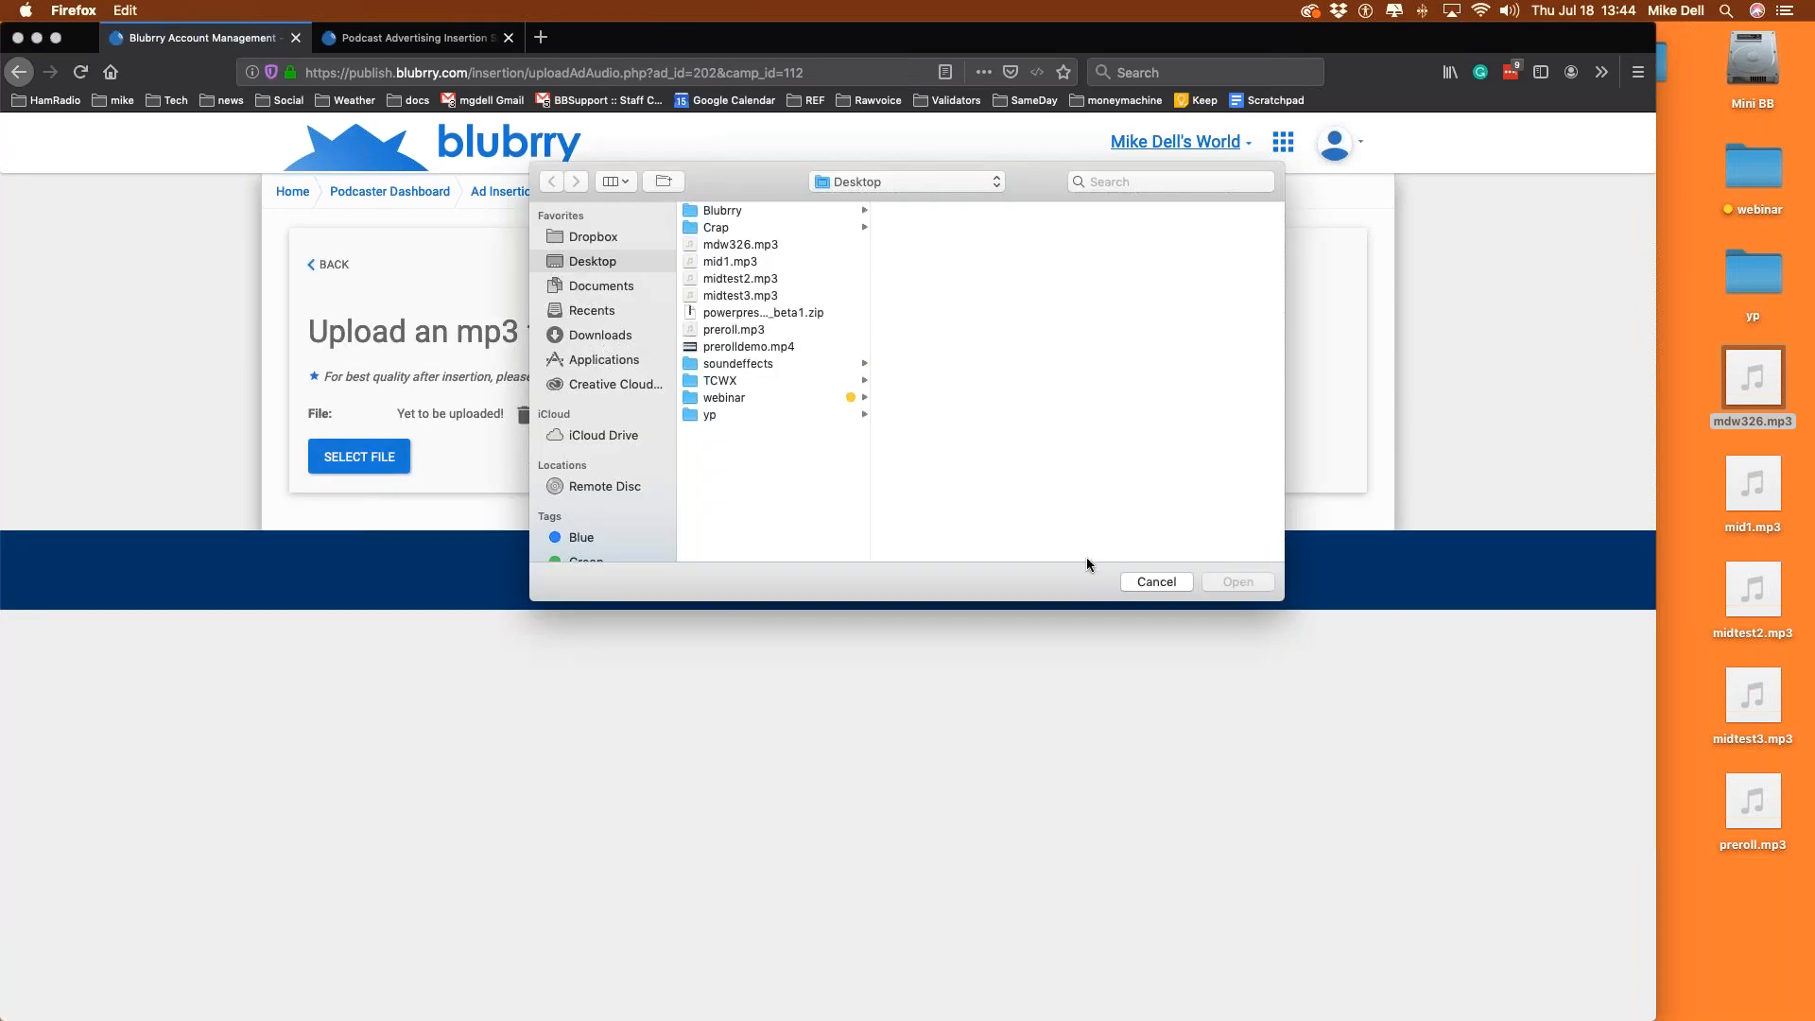
{"action": "left_click", "coordinate": [737, 265]}
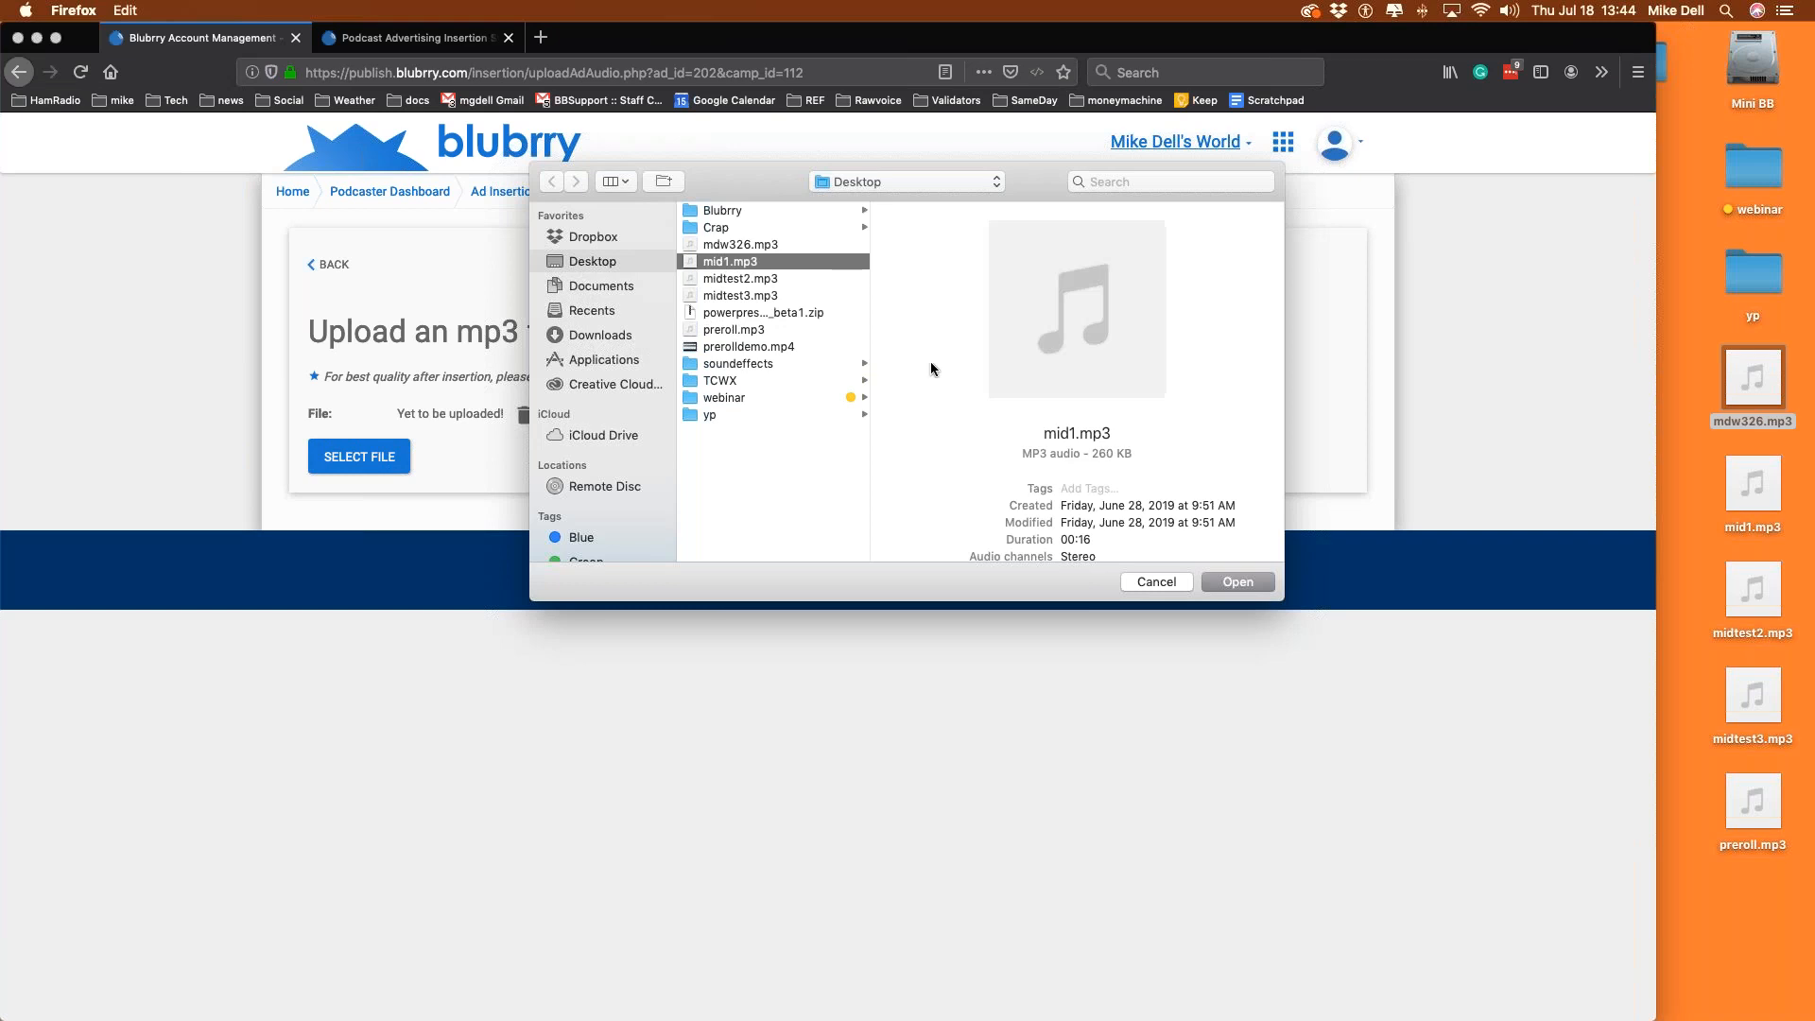
{"action": "left_click", "coordinate": [1236, 581]}
{"action": "left_click", "coordinate": [455, 463]}
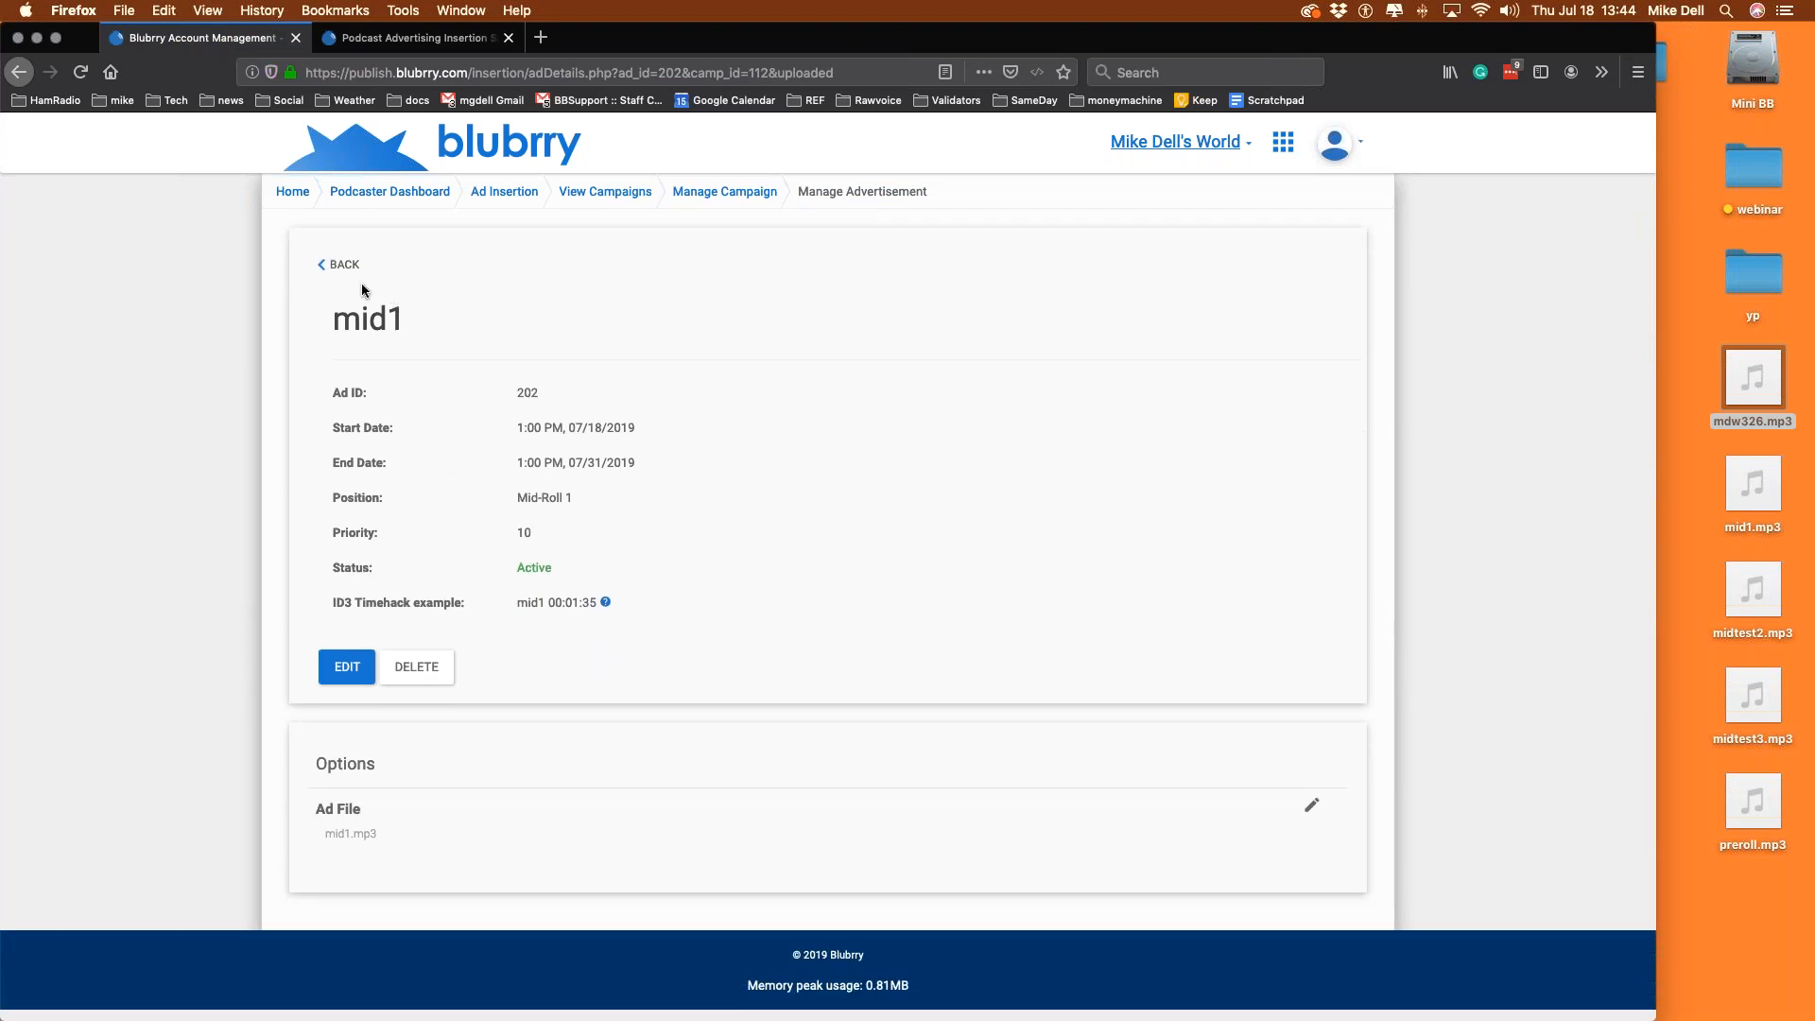
{"action": "left_click", "coordinate": [336, 265]}
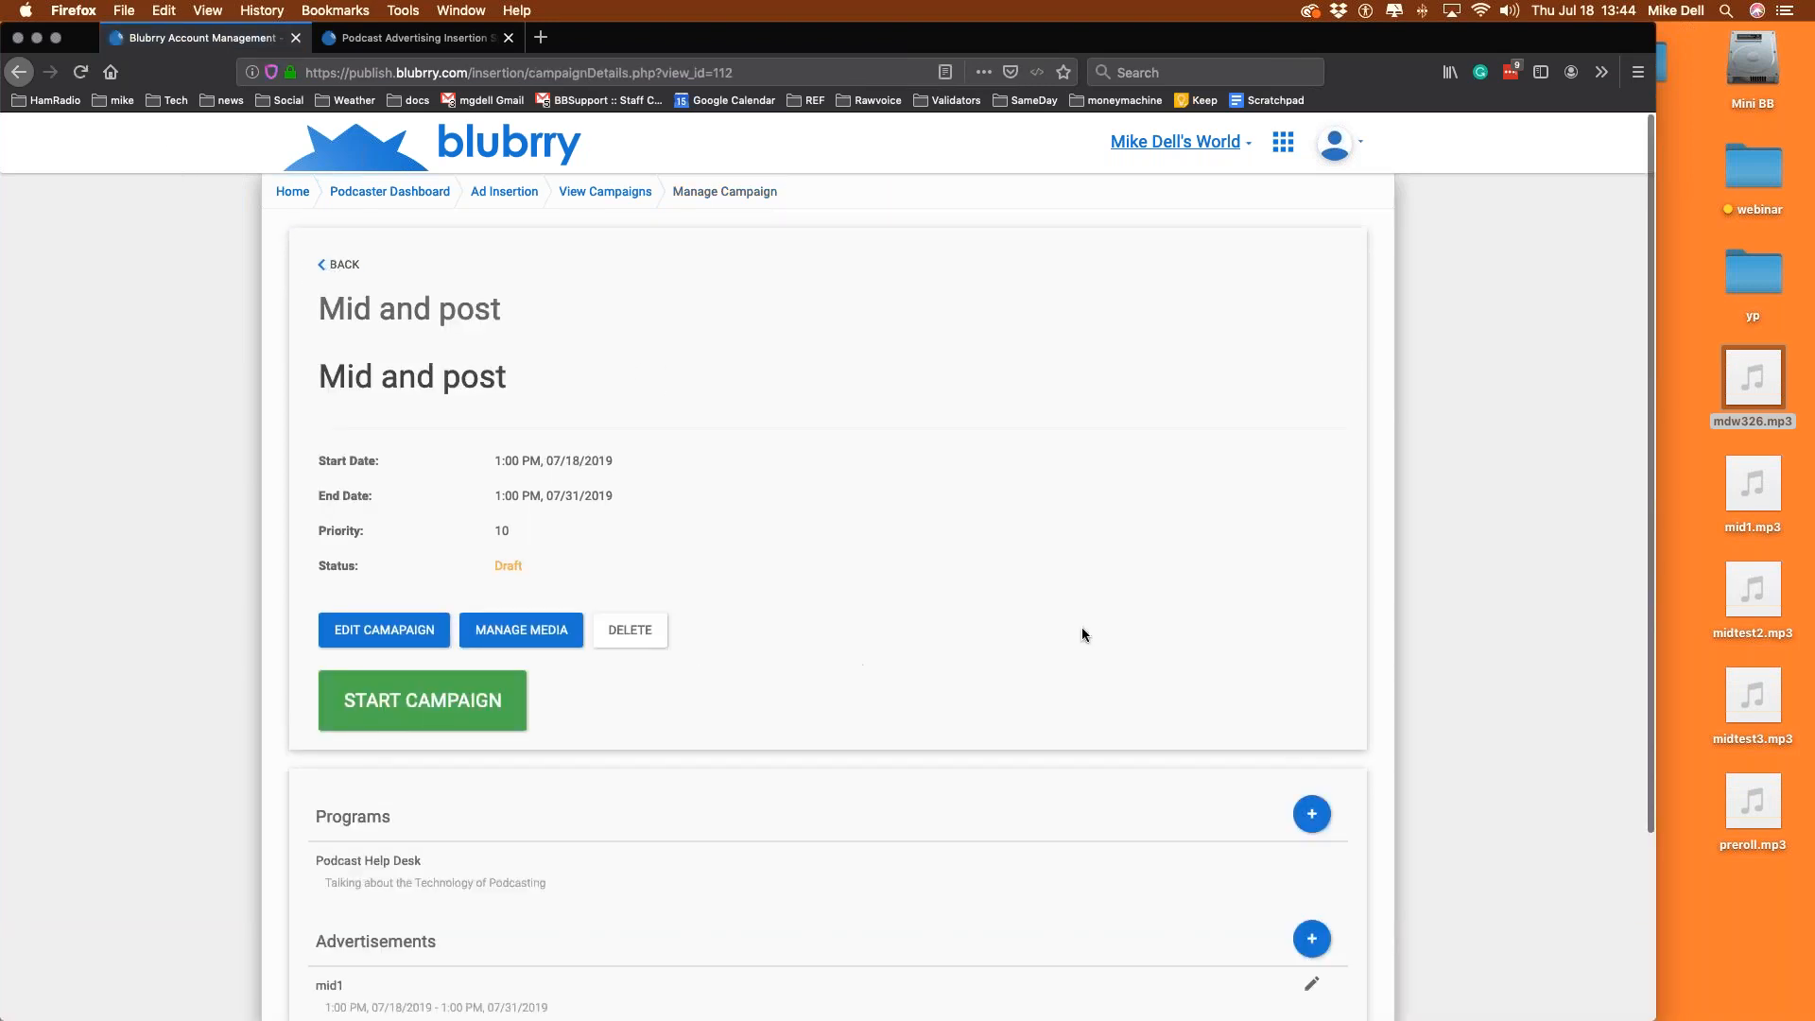
Add an advertisement titled "post" with the Postroll insertion position to the Mid and post campaign and save it.
{"action": "scroll", "coordinate": [768, 913], "scroll_direction": "down", "scroll_amount": 5}
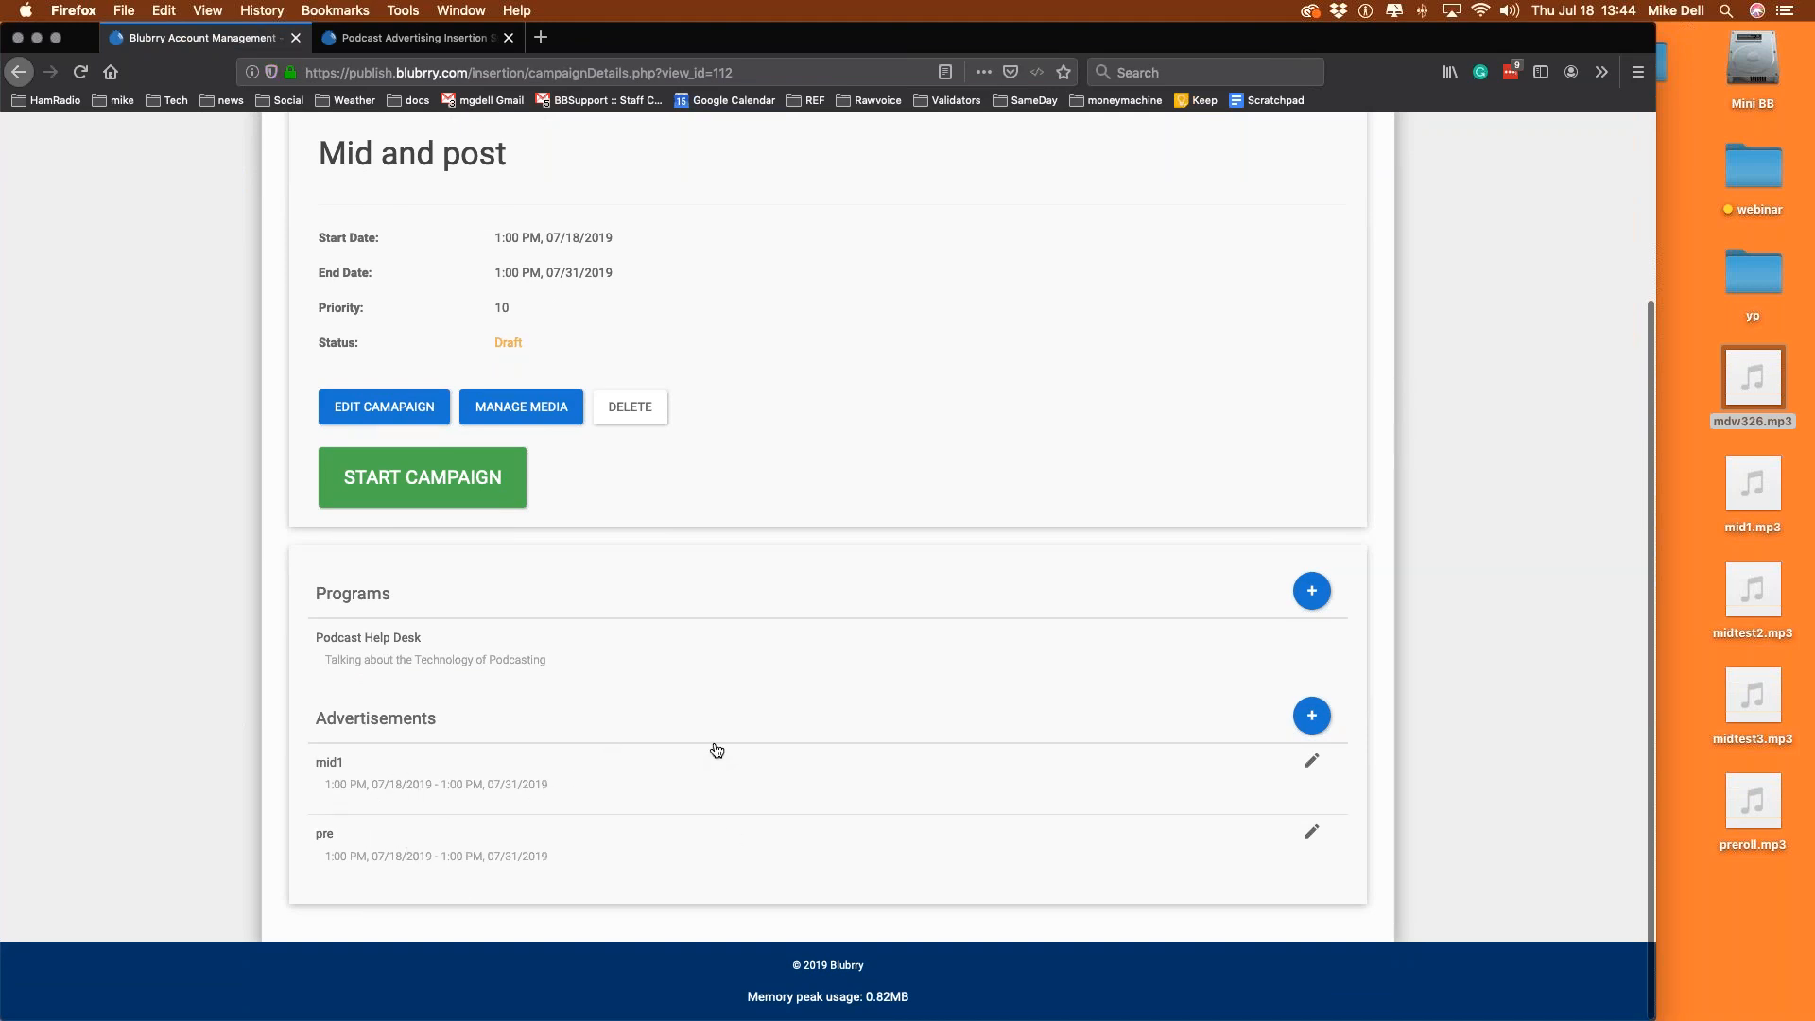
{"action": "left_click", "coordinate": [1309, 719]}
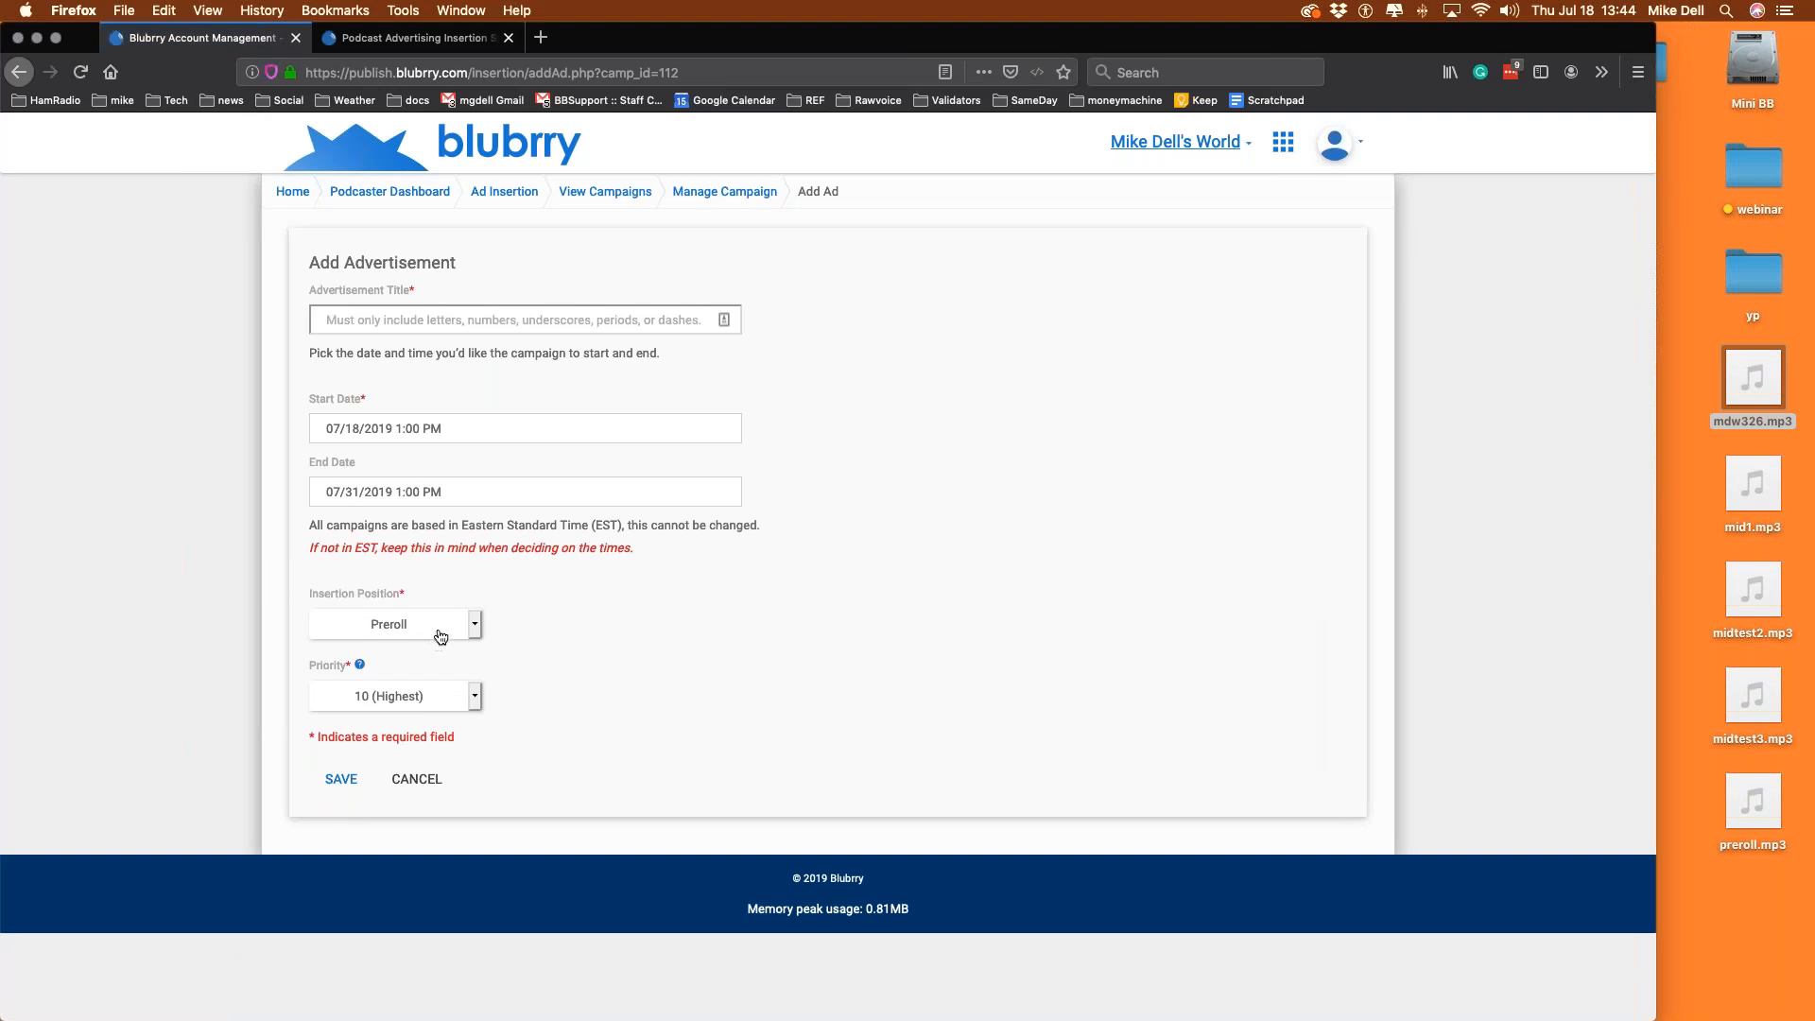
{"action": "left_click", "coordinate": [435, 634]}
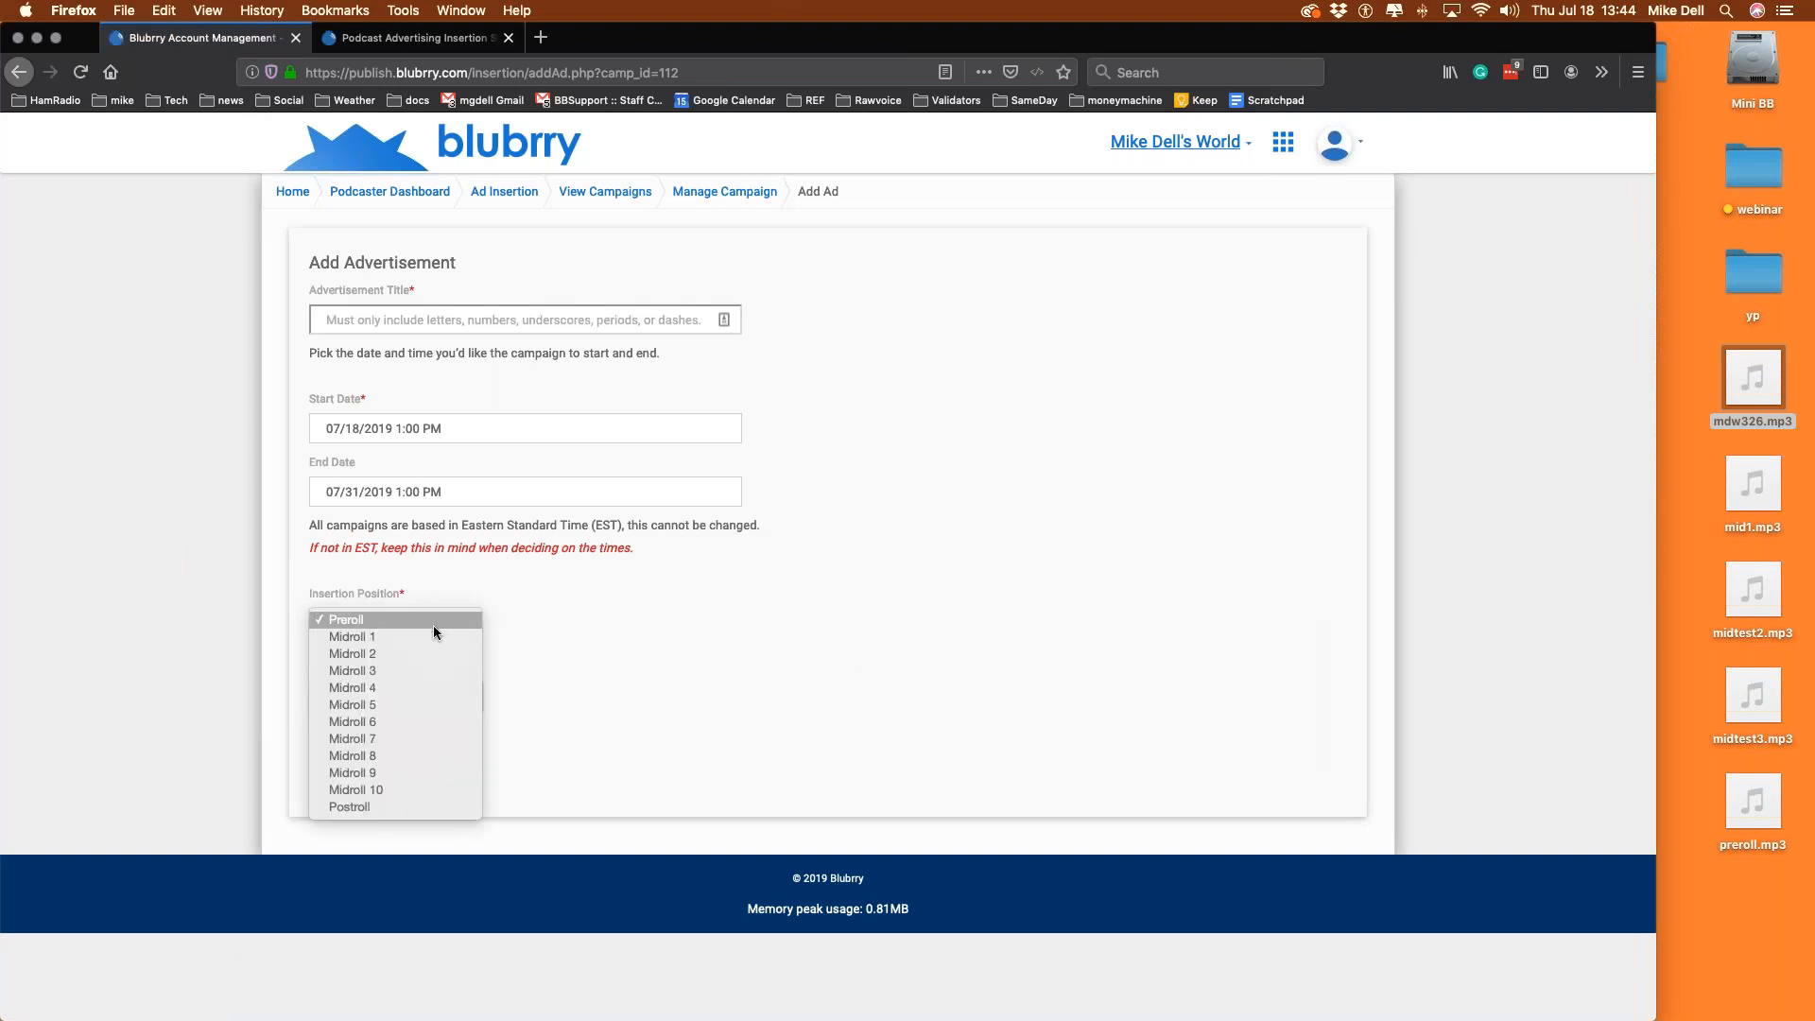
{"action": "left_click", "coordinate": [435, 621]}
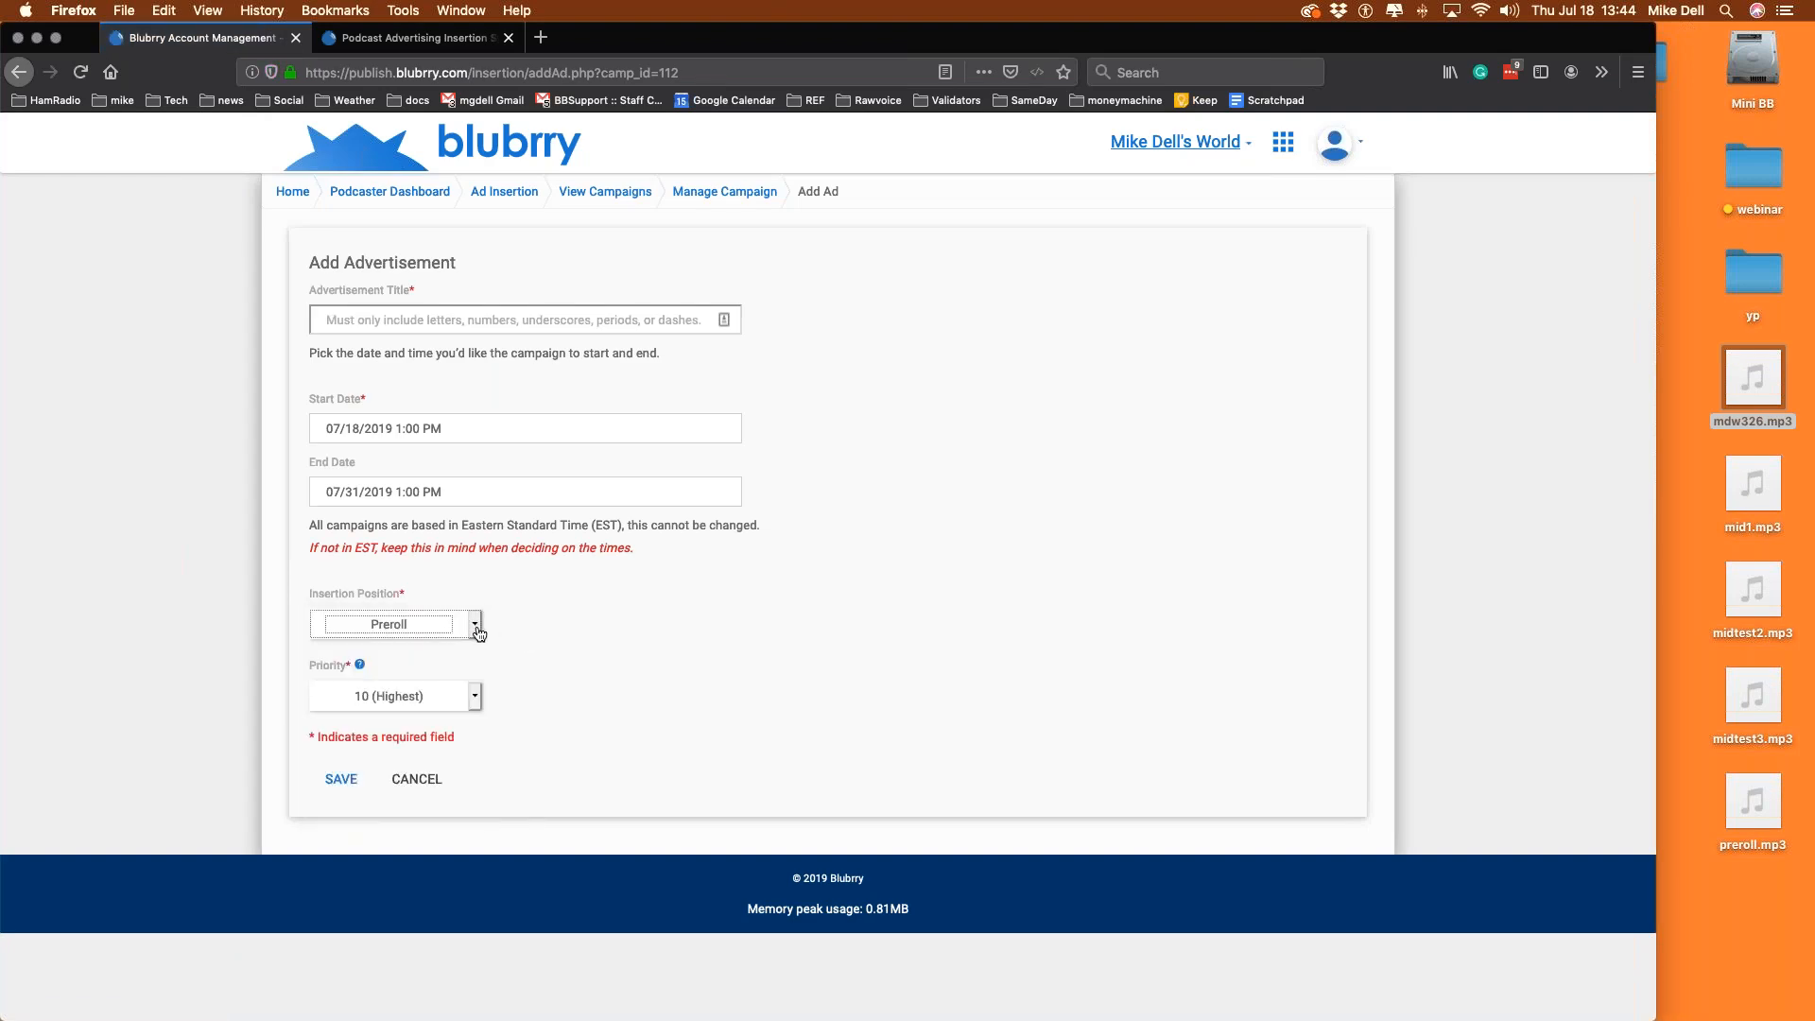
{"action": "left_click", "coordinate": [463, 621]}
{"action": "left_click", "coordinate": [445, 804]}
{"action": "left_click", "coordinate": [418, 321]}
{"action": "type", "text": "poss"}
{"action": "type", "text": "t"}
{"action": "key", "text": "BackSpace"}
{"action": "key", "text": "BackSpace"}
{"action": "type", "text": "t"}
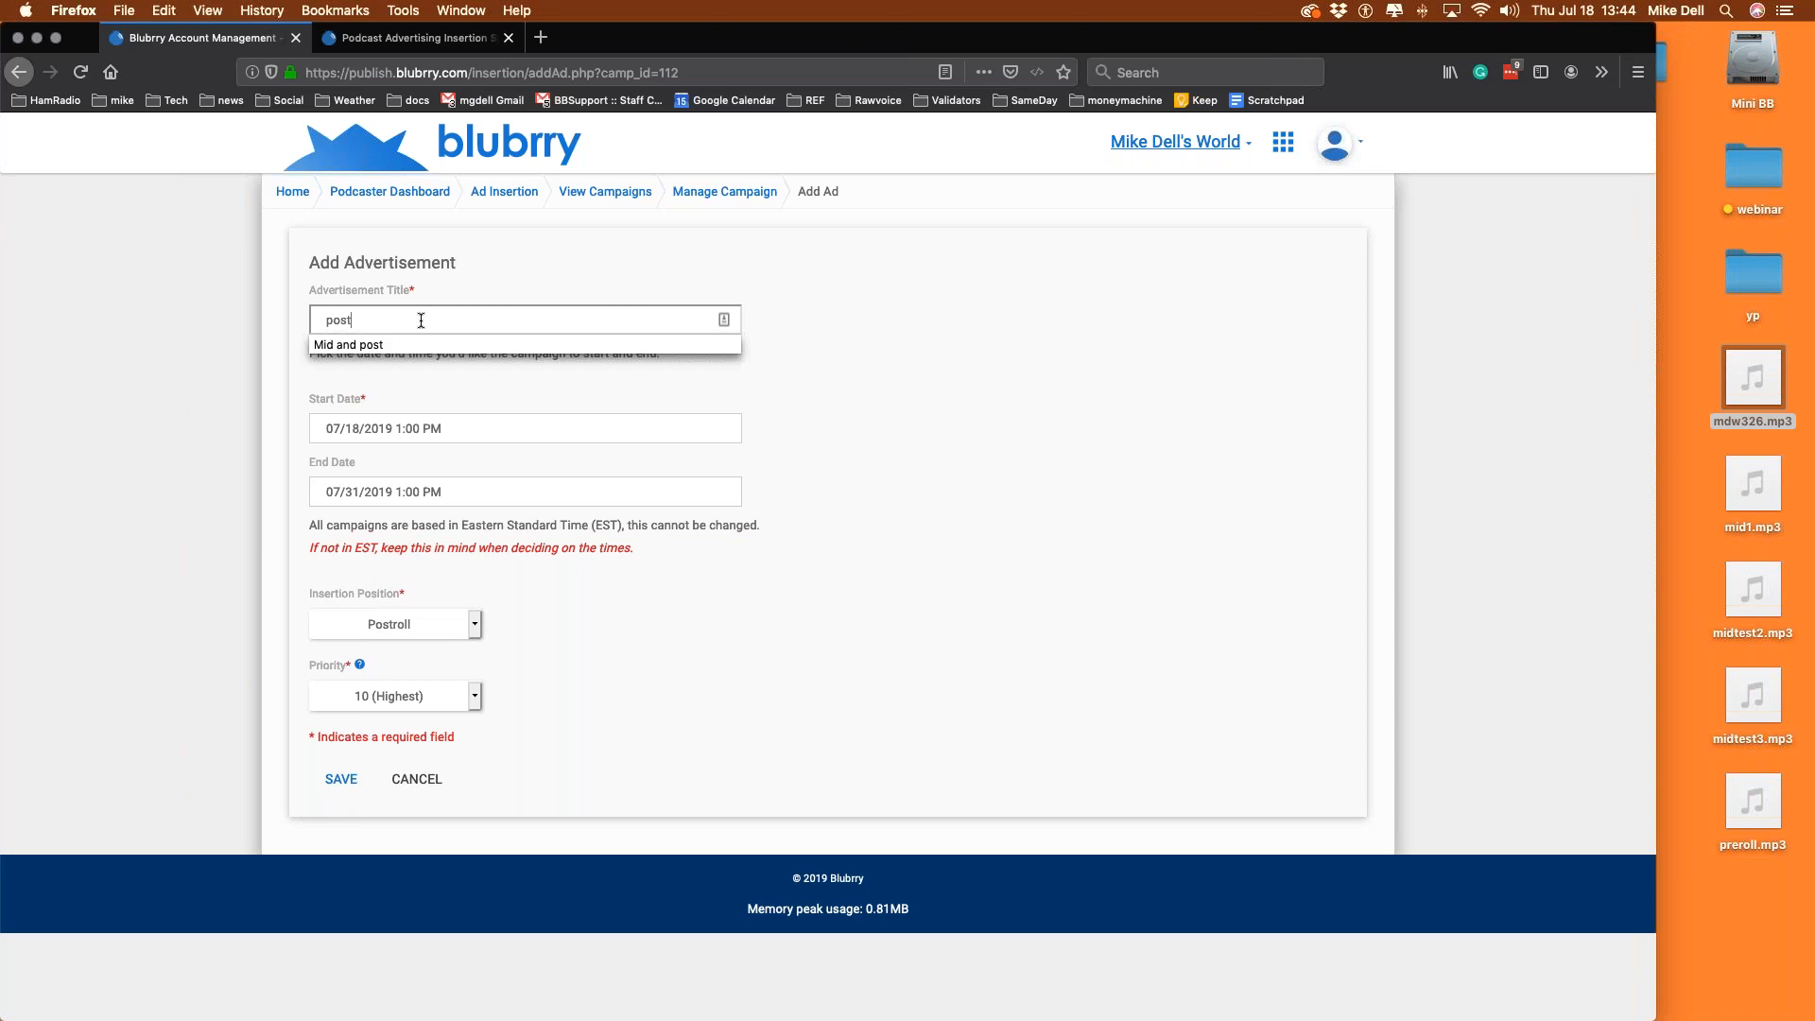
{"action": "left_click", "coordinate": [341, 779]}
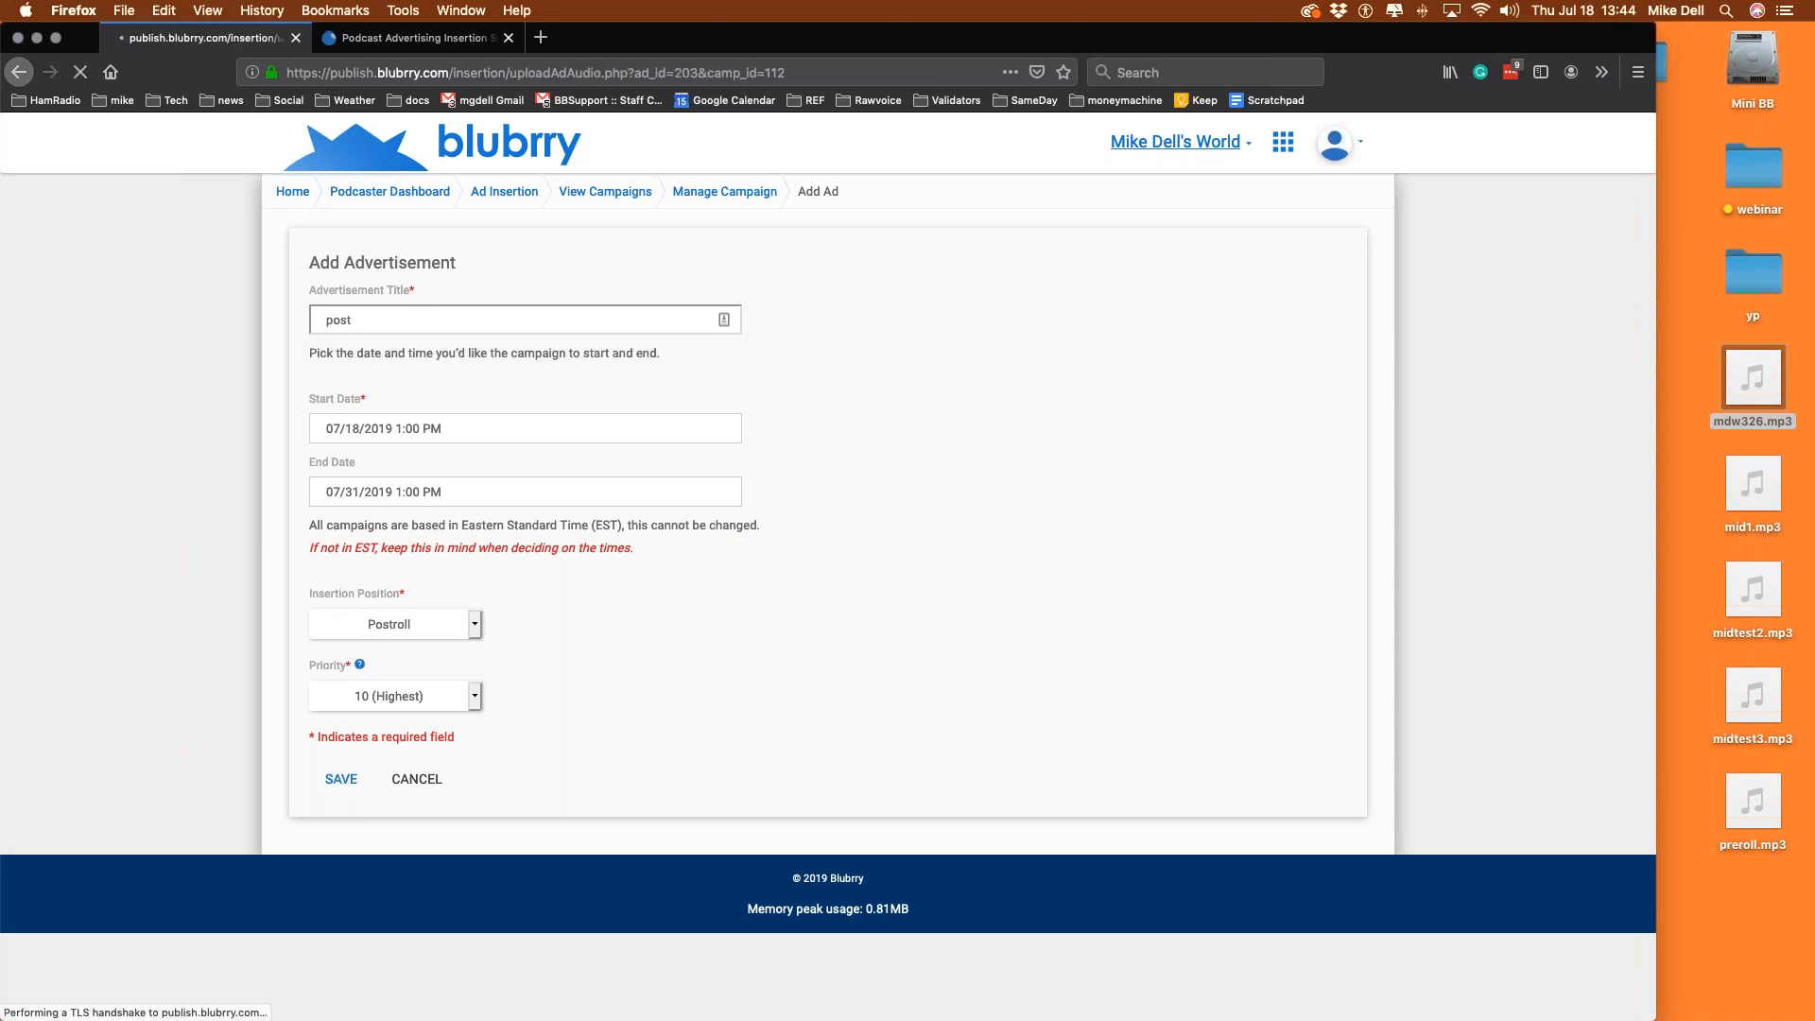
Upload midtest3.mp3 as the audio file for the post advertisement and return to the campaign details.
{"action": "left_click", "coordinate": [359, 457]}
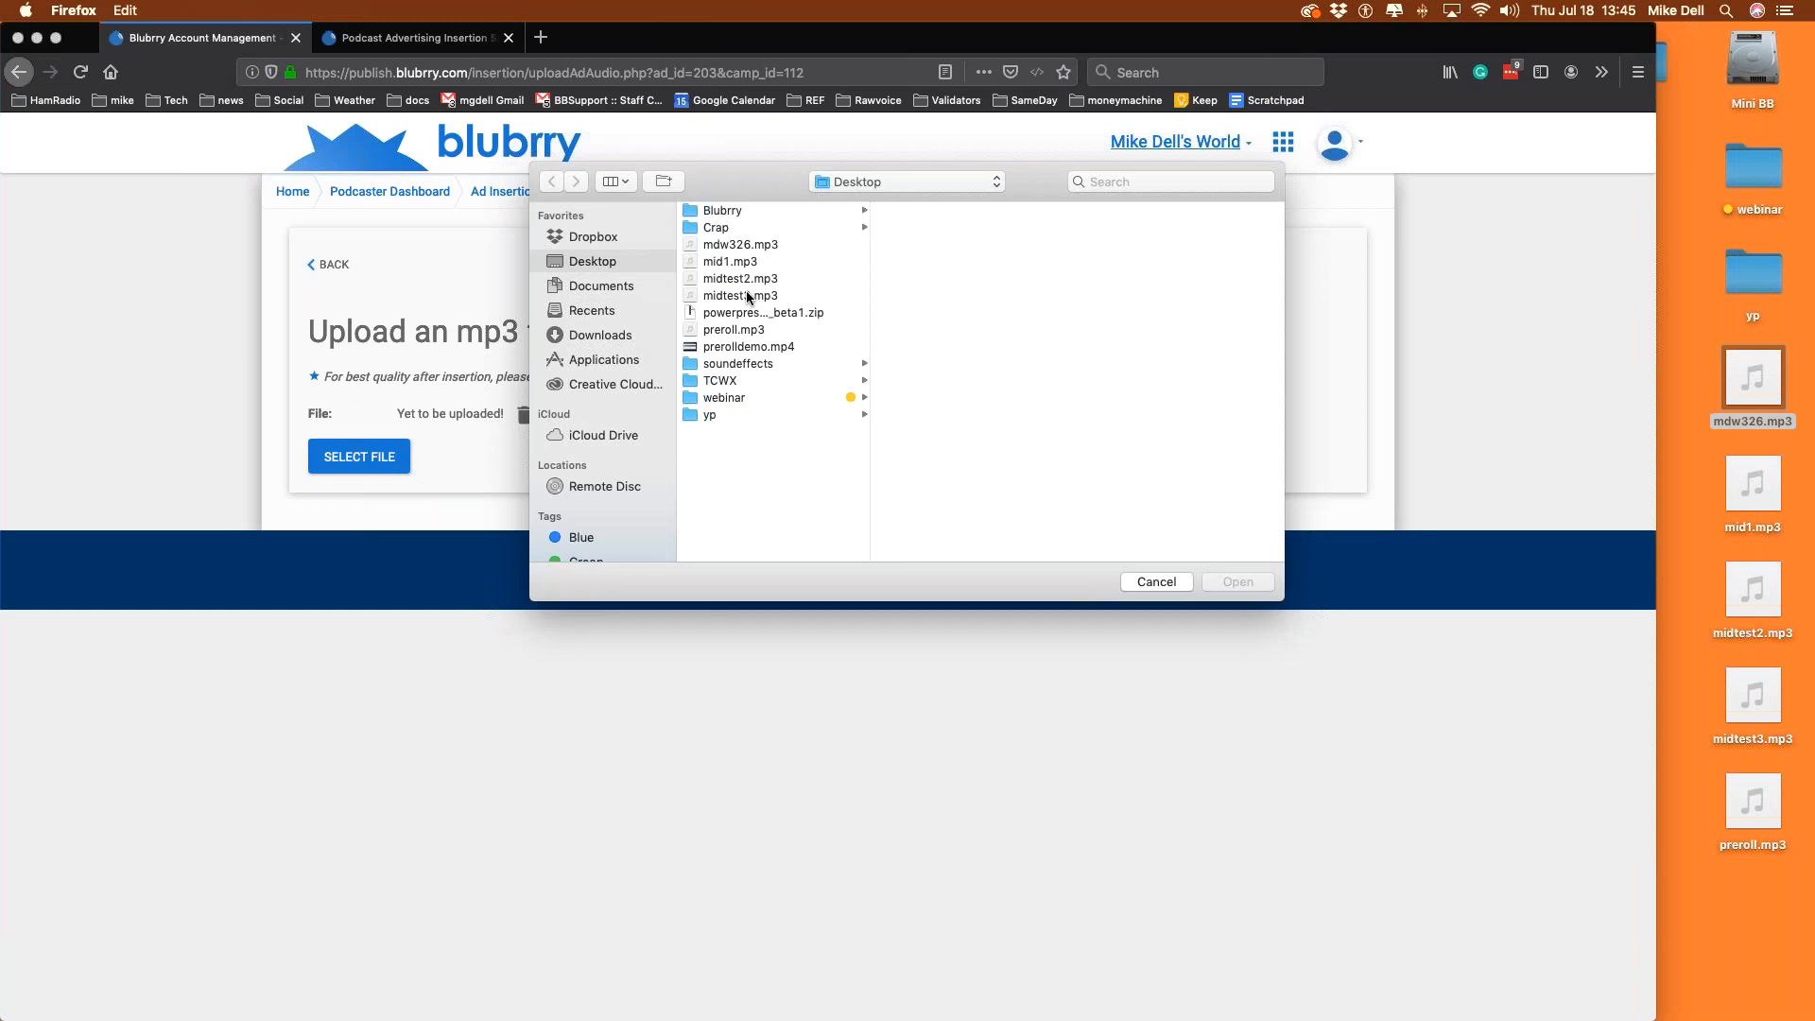
{"action": "left_click", "coordinate": [751, 297]}
{"action": "left_click", "coordinate": [1225, 586]}
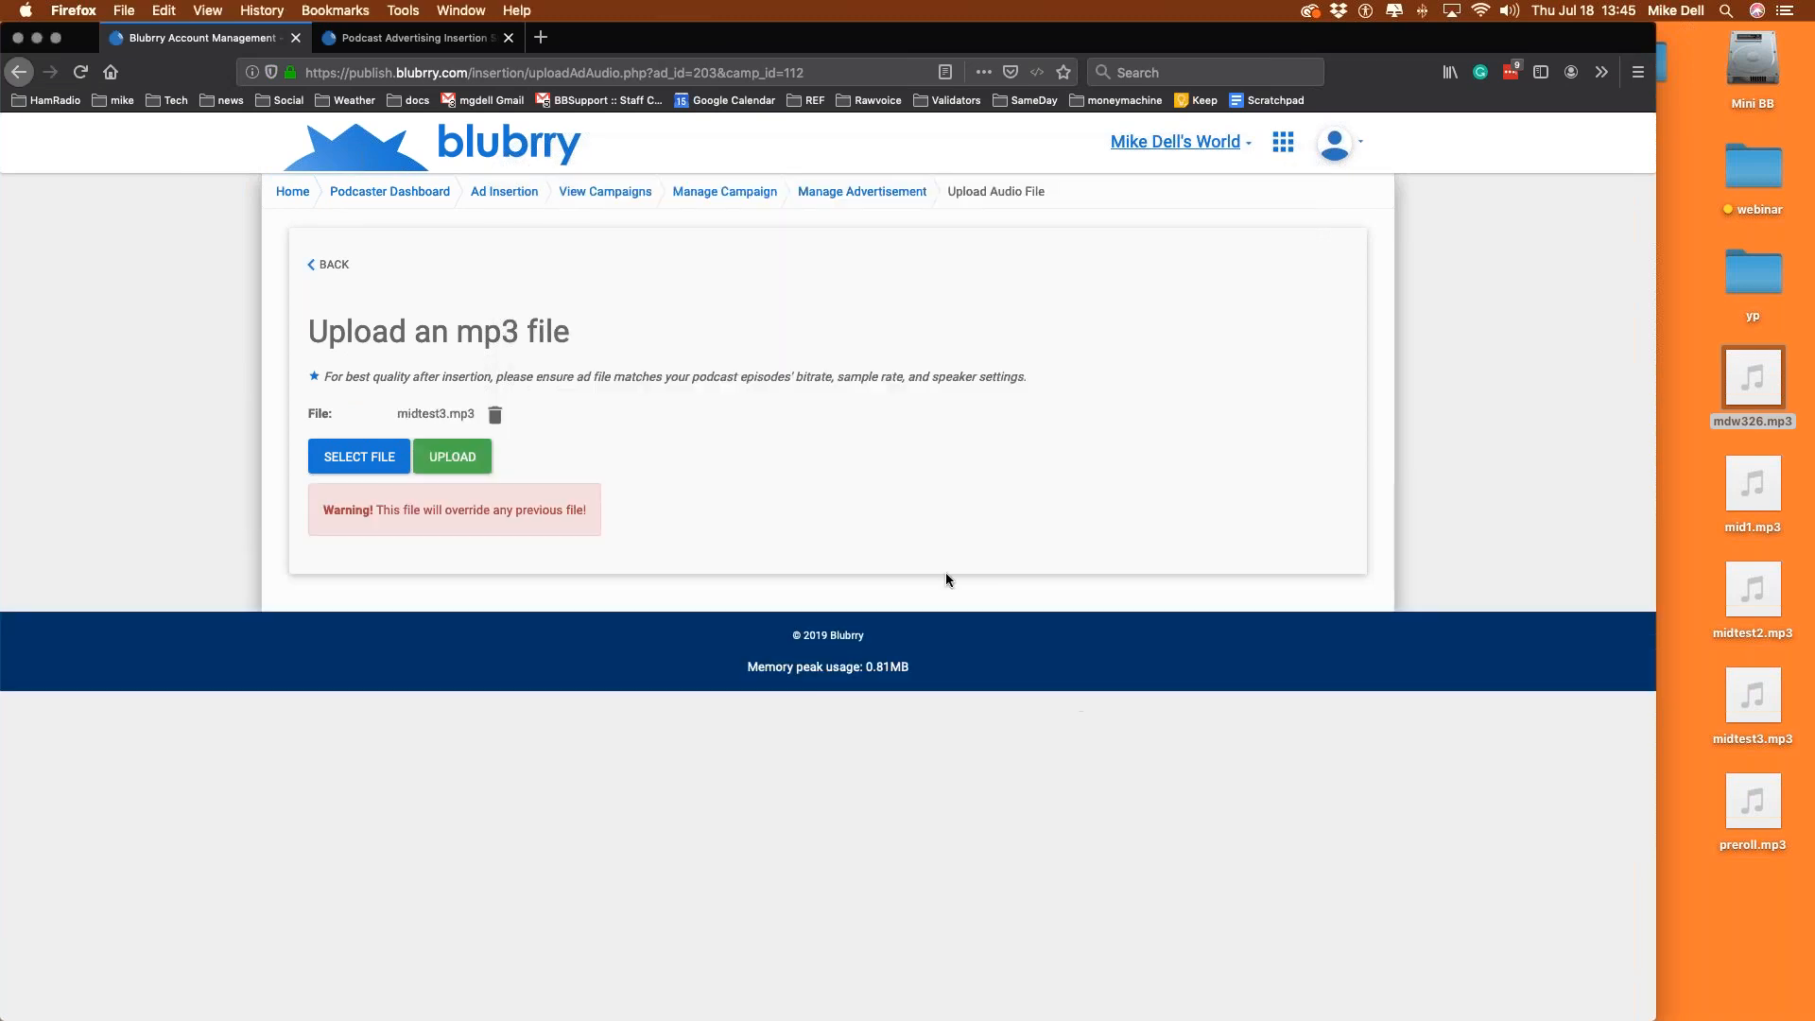
{"action": "left_click", "coordinate": [452, 456]}
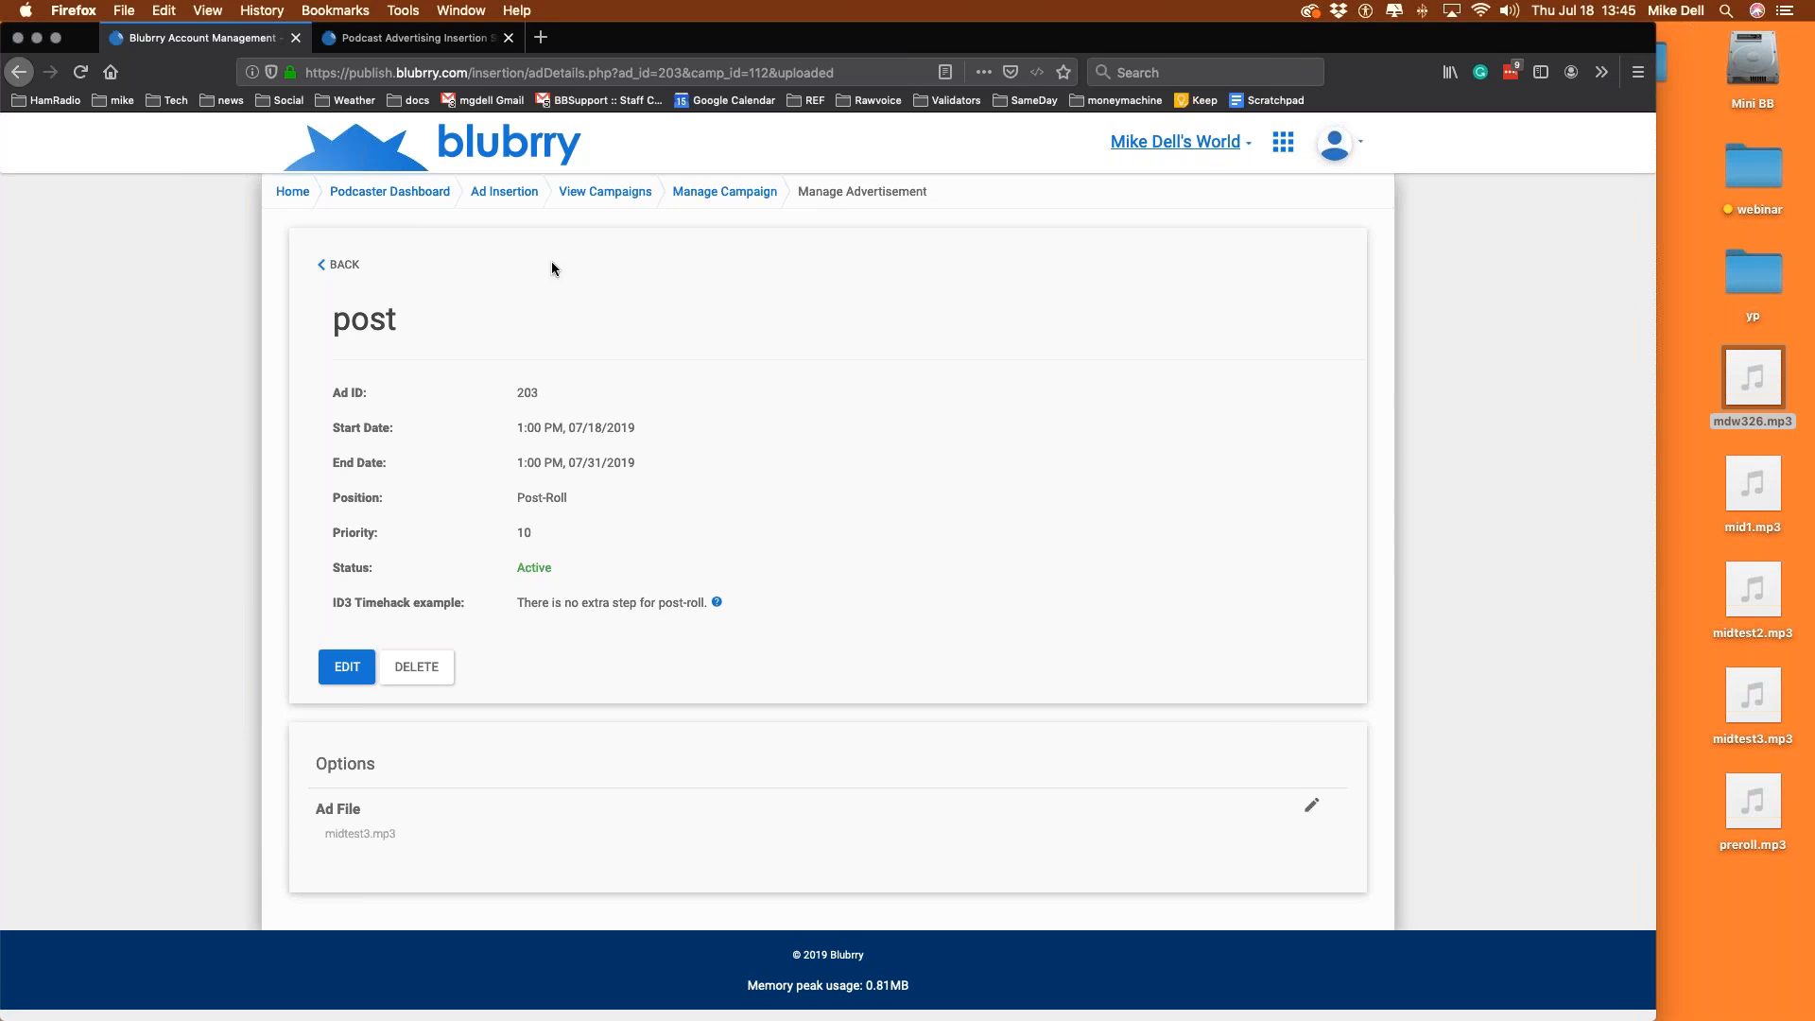
{"action": "left_click", "coordinate": [724, 194]}
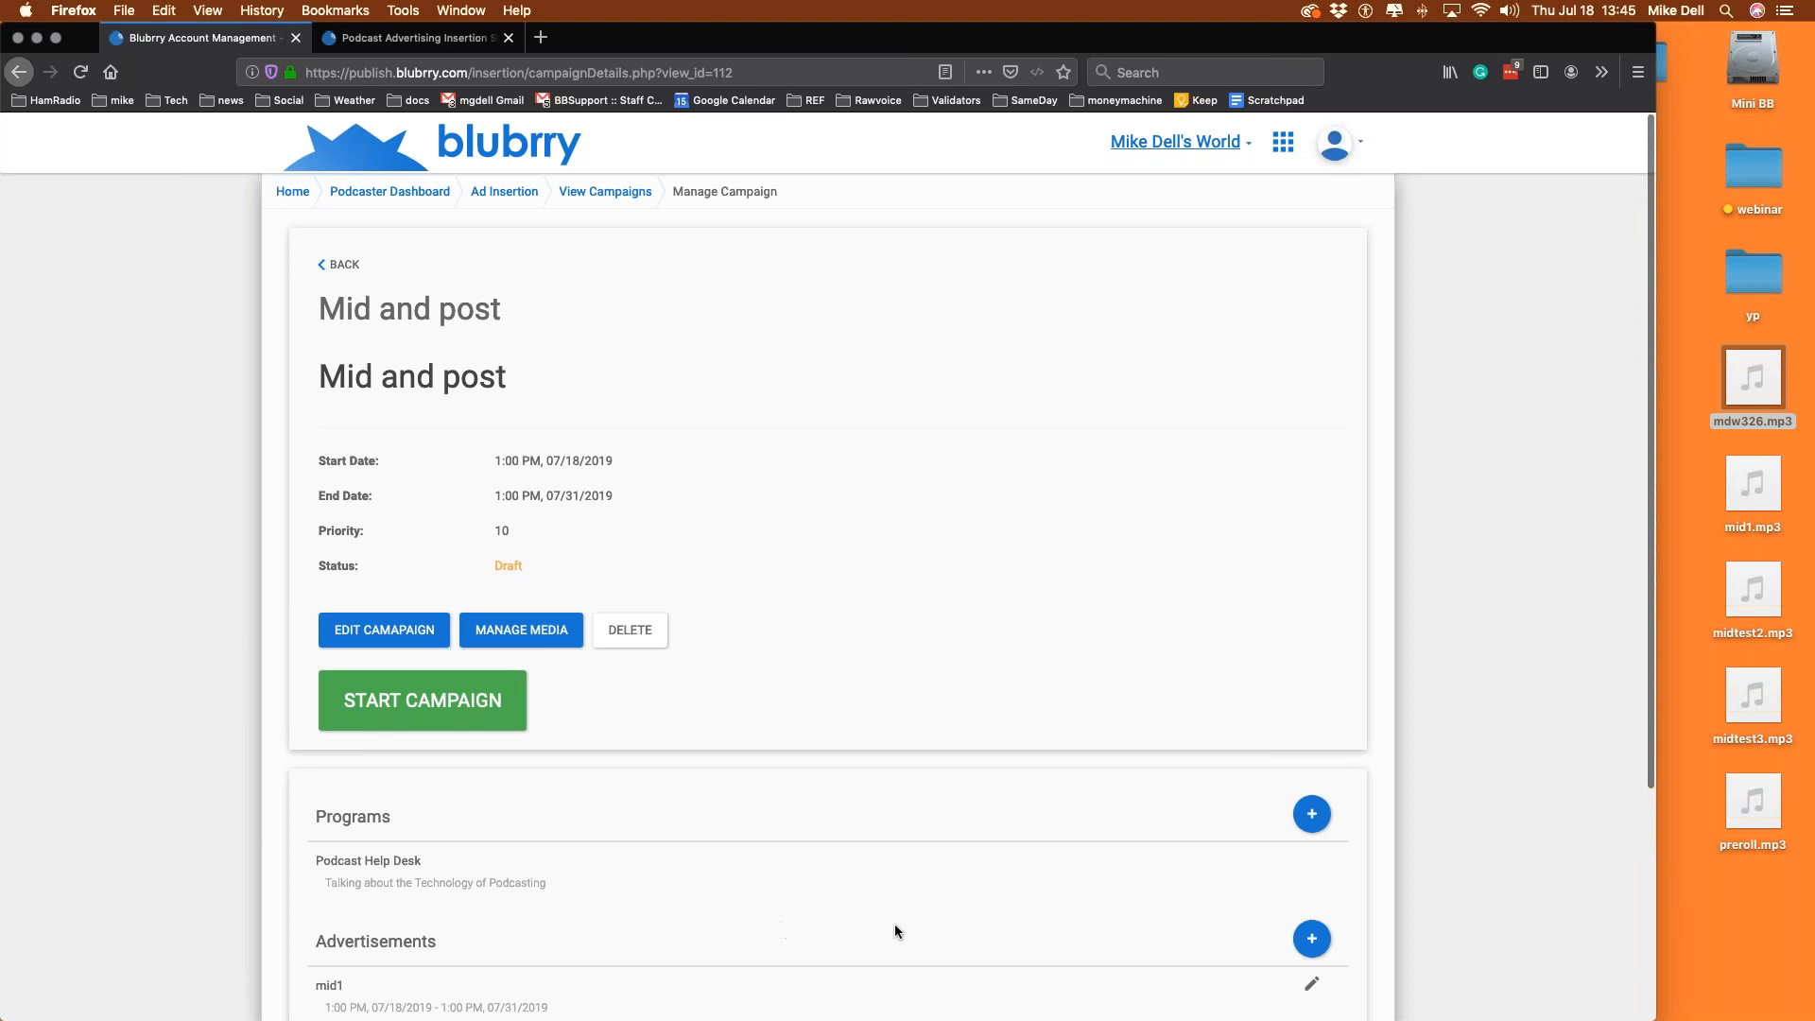
Include phd122au.mp3 in the Mid and post campaign's media file queue, update the queue and reload the page.
{"action": "left_click", "coordinate": [526, 633]}
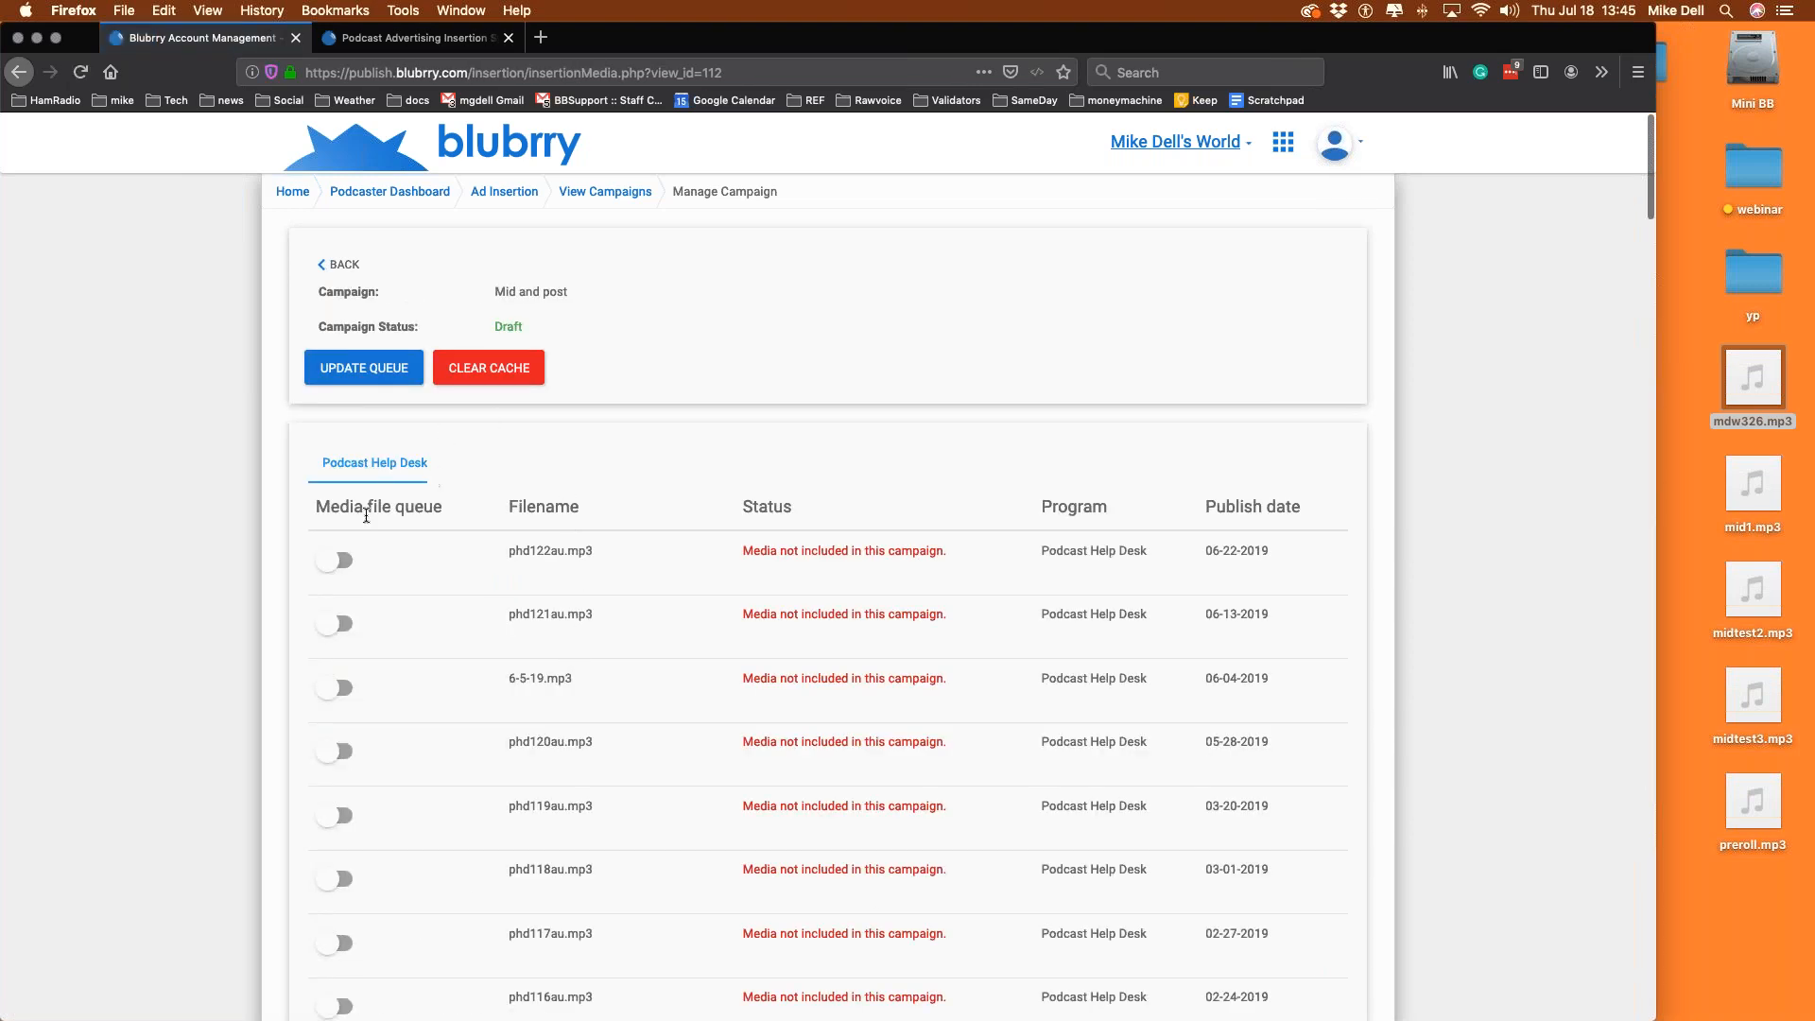
{"action": "left_click", "coordinate": [327, 561]}
{"action": "scroll", "coordinate": [718, 430], "scroll_direction": "down", "scroll_amount": 2}
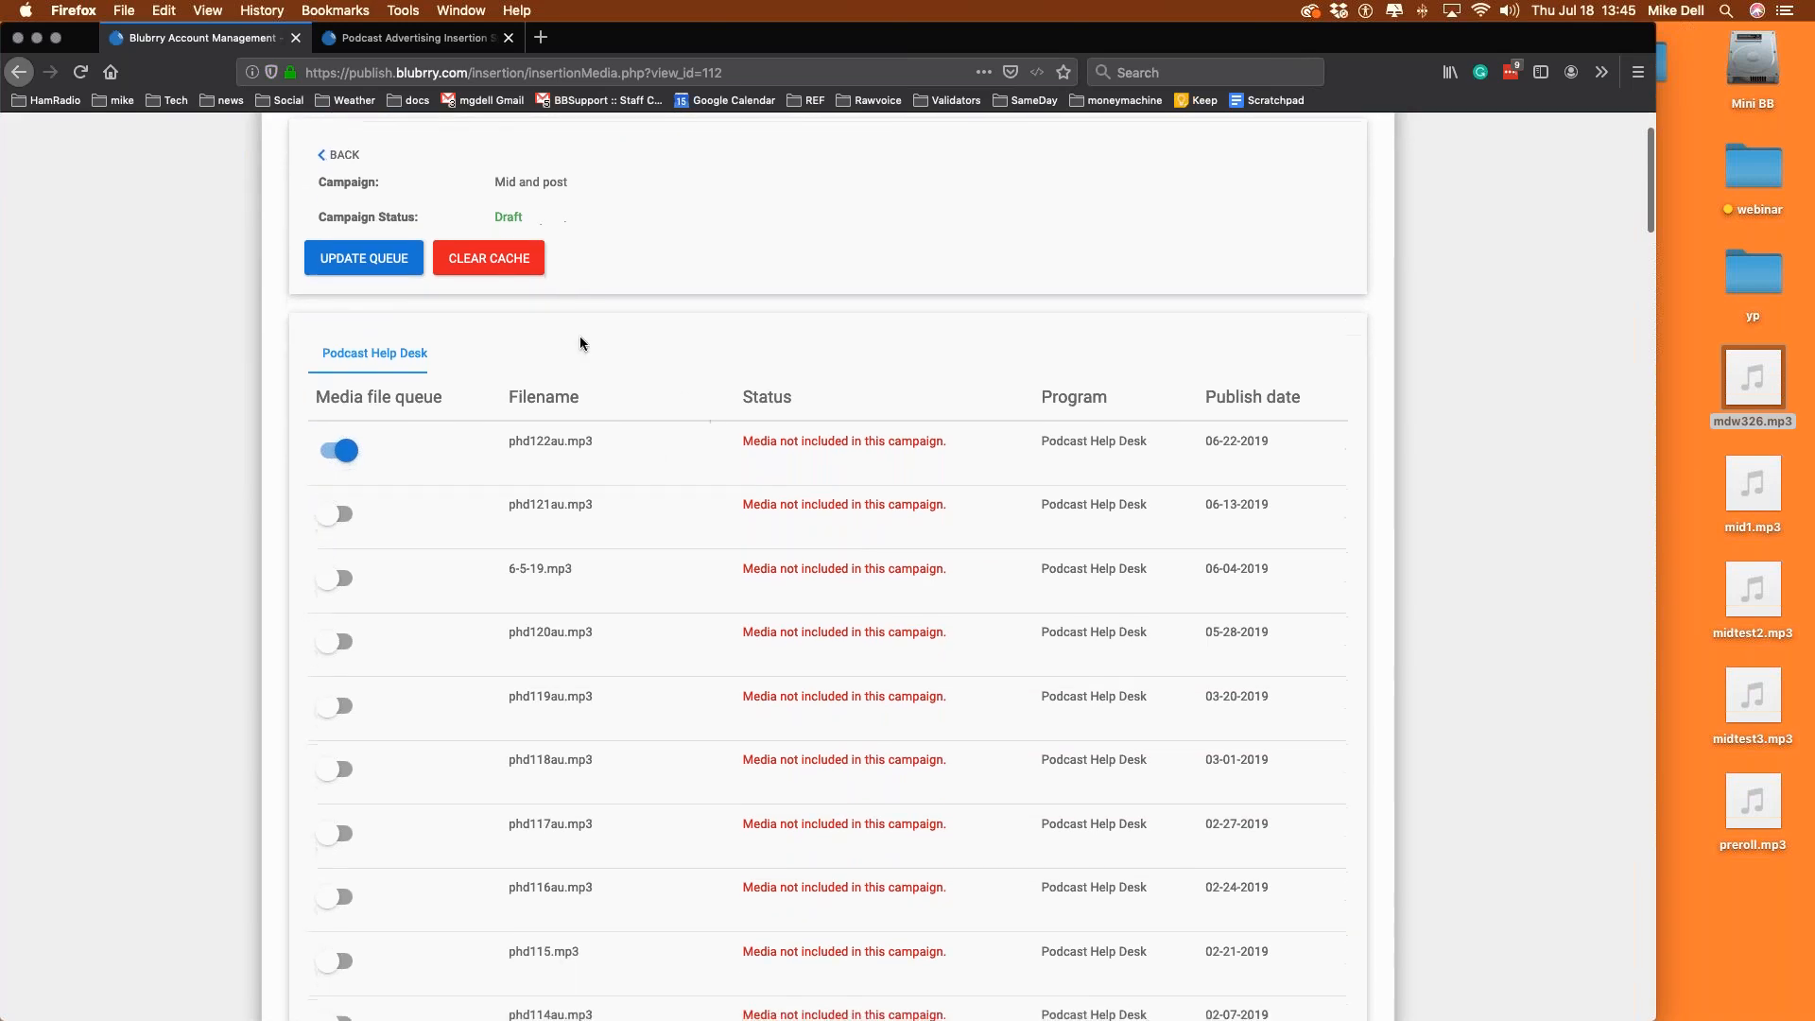
{"action": "left_click", "coordinate": [374, 258]}
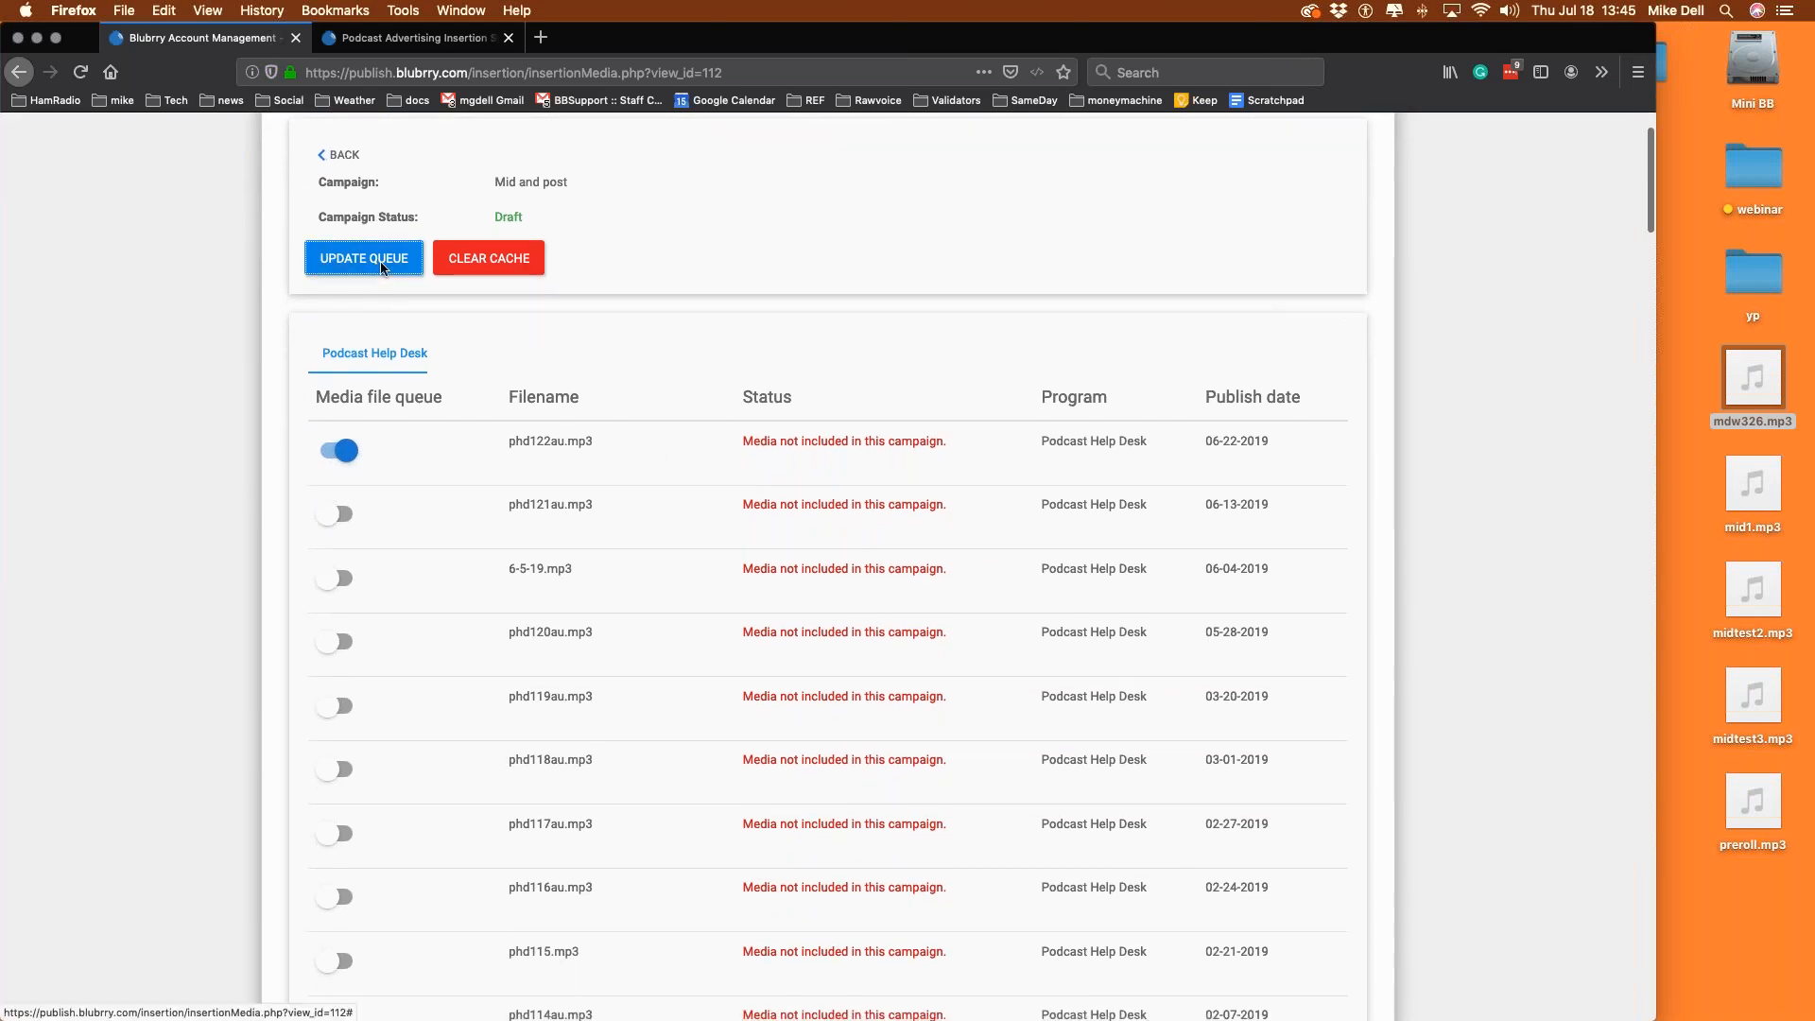
{"action": "left_click", "coordinate": [899, 478]}
{"action": "scroll", "coordinate": [677, 346], "scroll_direction": "up", "scroll_amount": 2}
{"action": "left_click", "coordinate": [81, 71]}
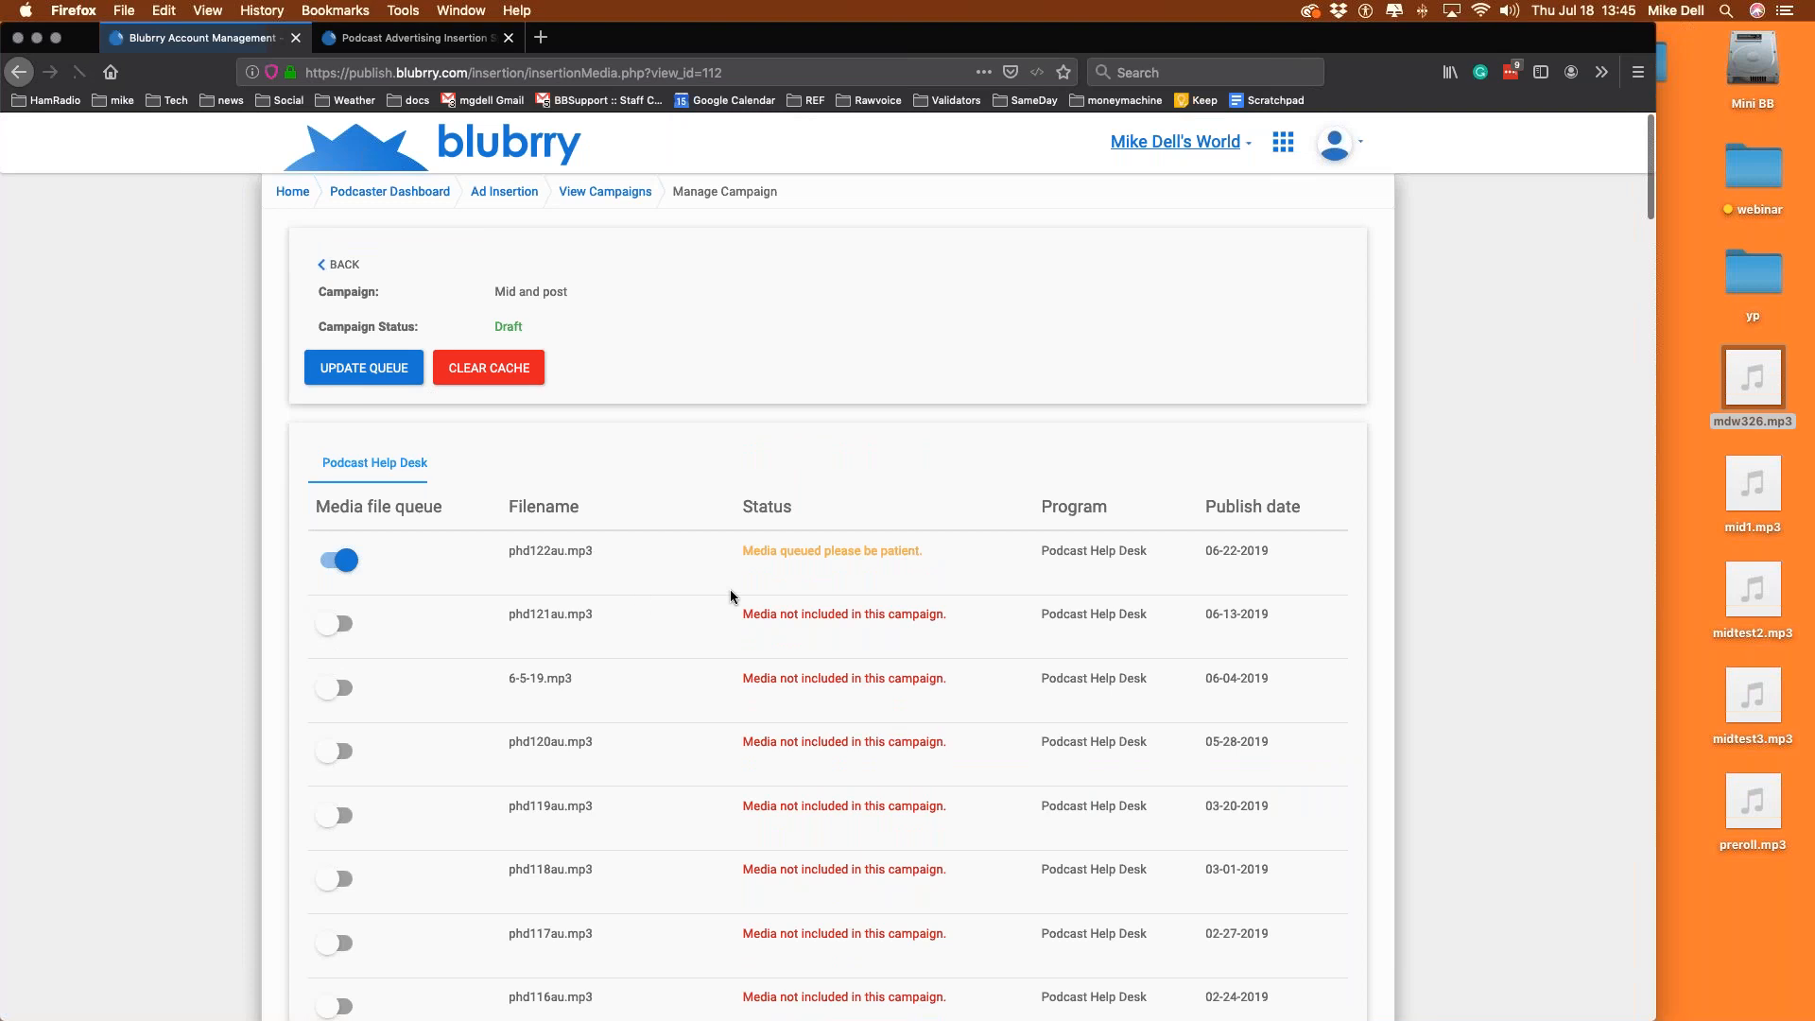
Return to the Mid and post campaign details and review its programs and advertisements.
{"action": "left_click", "coordinate": [338, 264]}
{"action": "scroll", "coordinate": [789, 463], "scroll_direction": "down", "scroll_amount": 3}
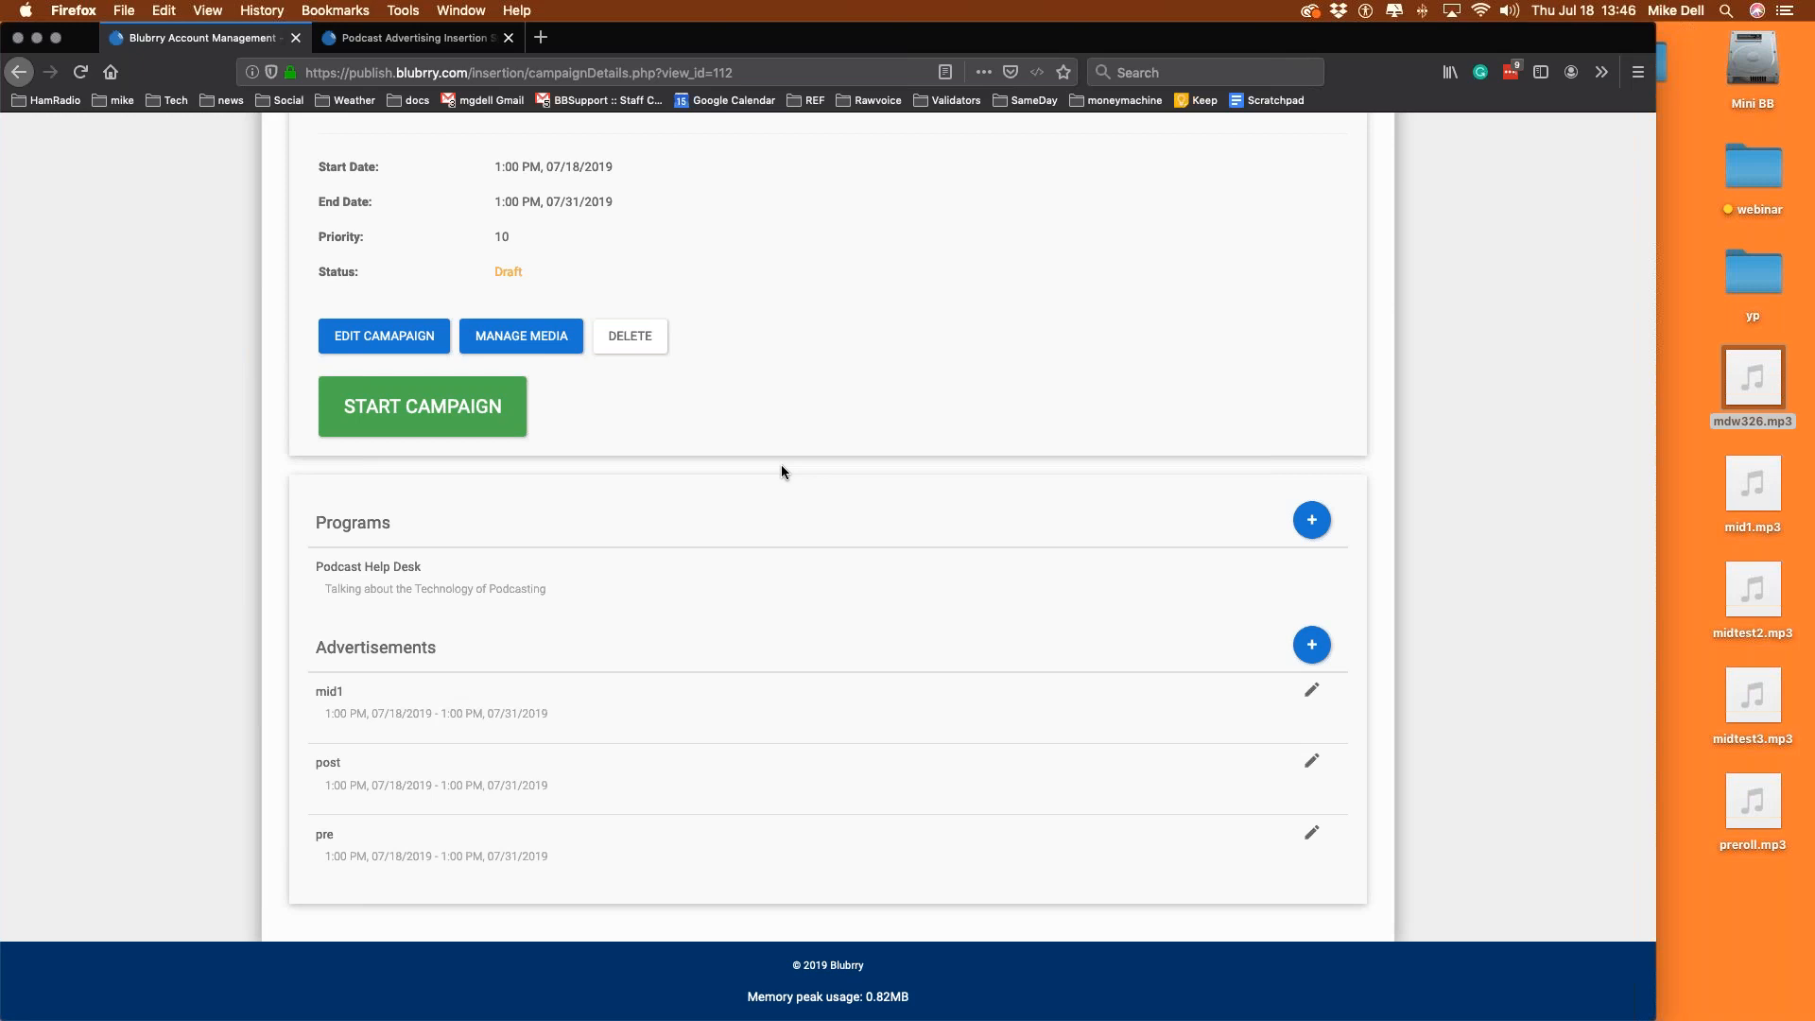
{"action": "scroll", "coordinate": [893, 675], "scroll_direction": "up", "scroll_amount": 1}
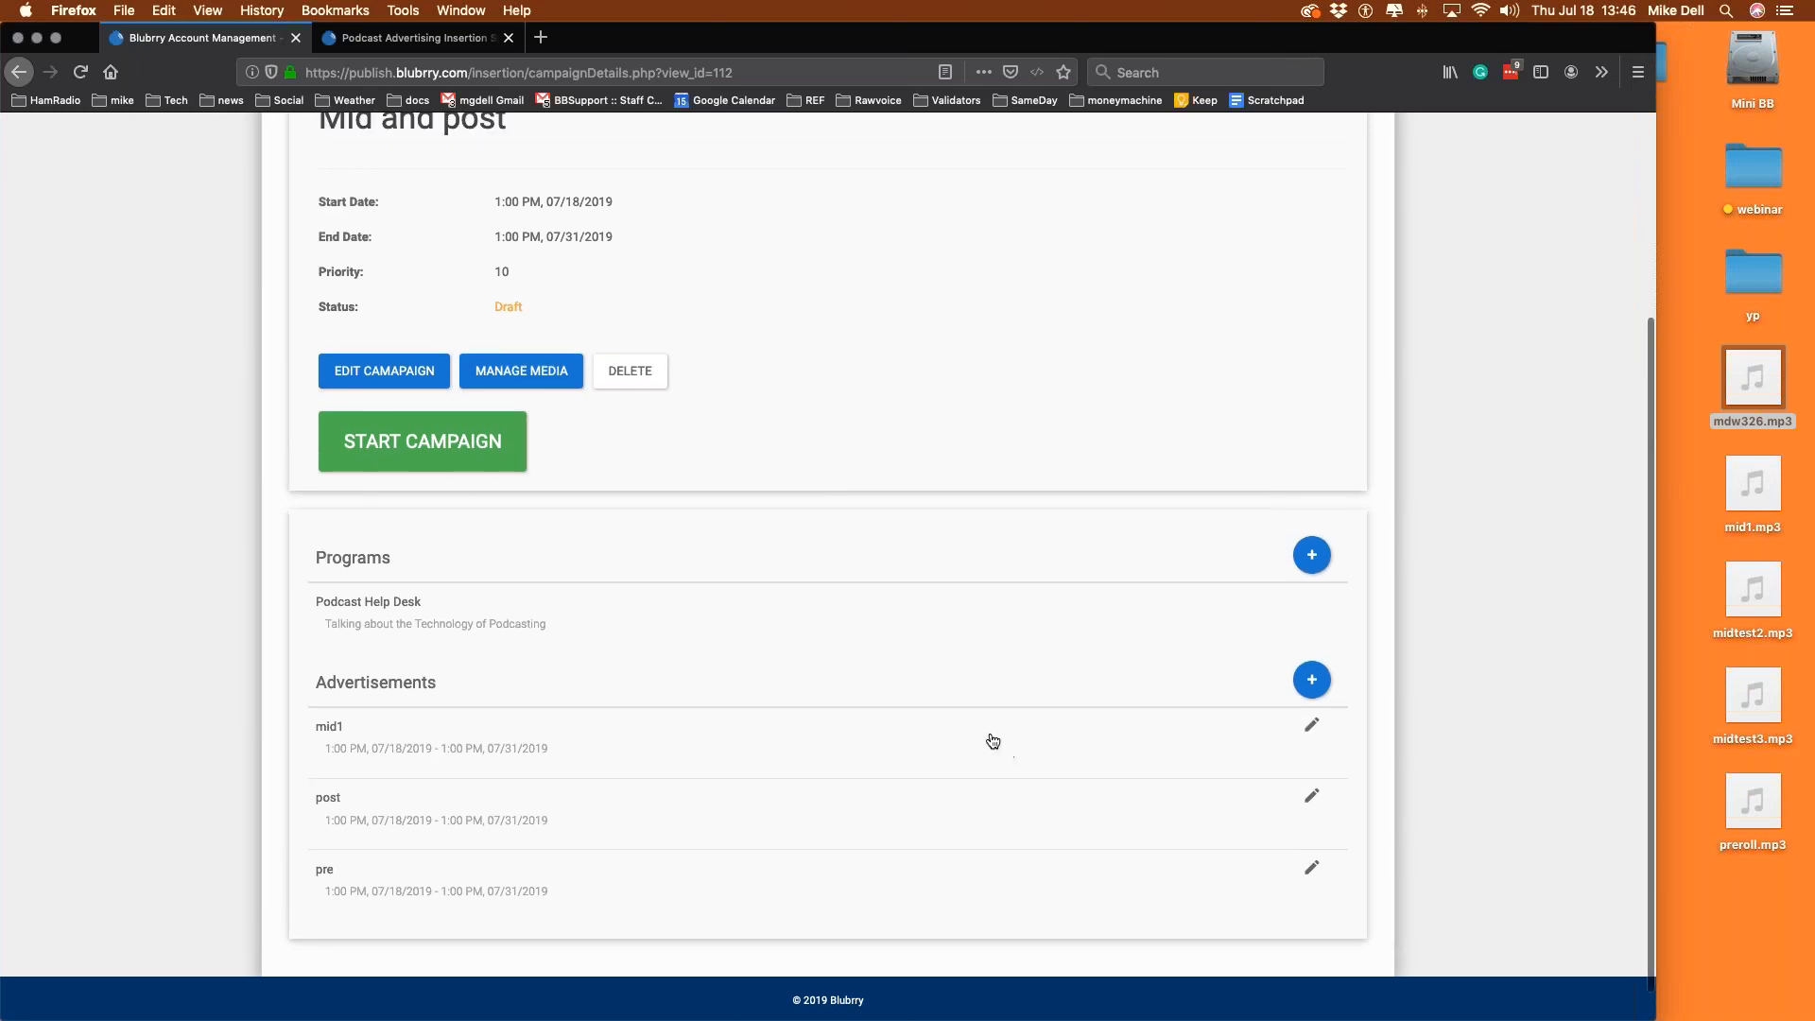
{"action": "mouse_move", "coordinate": [1749, 383]}
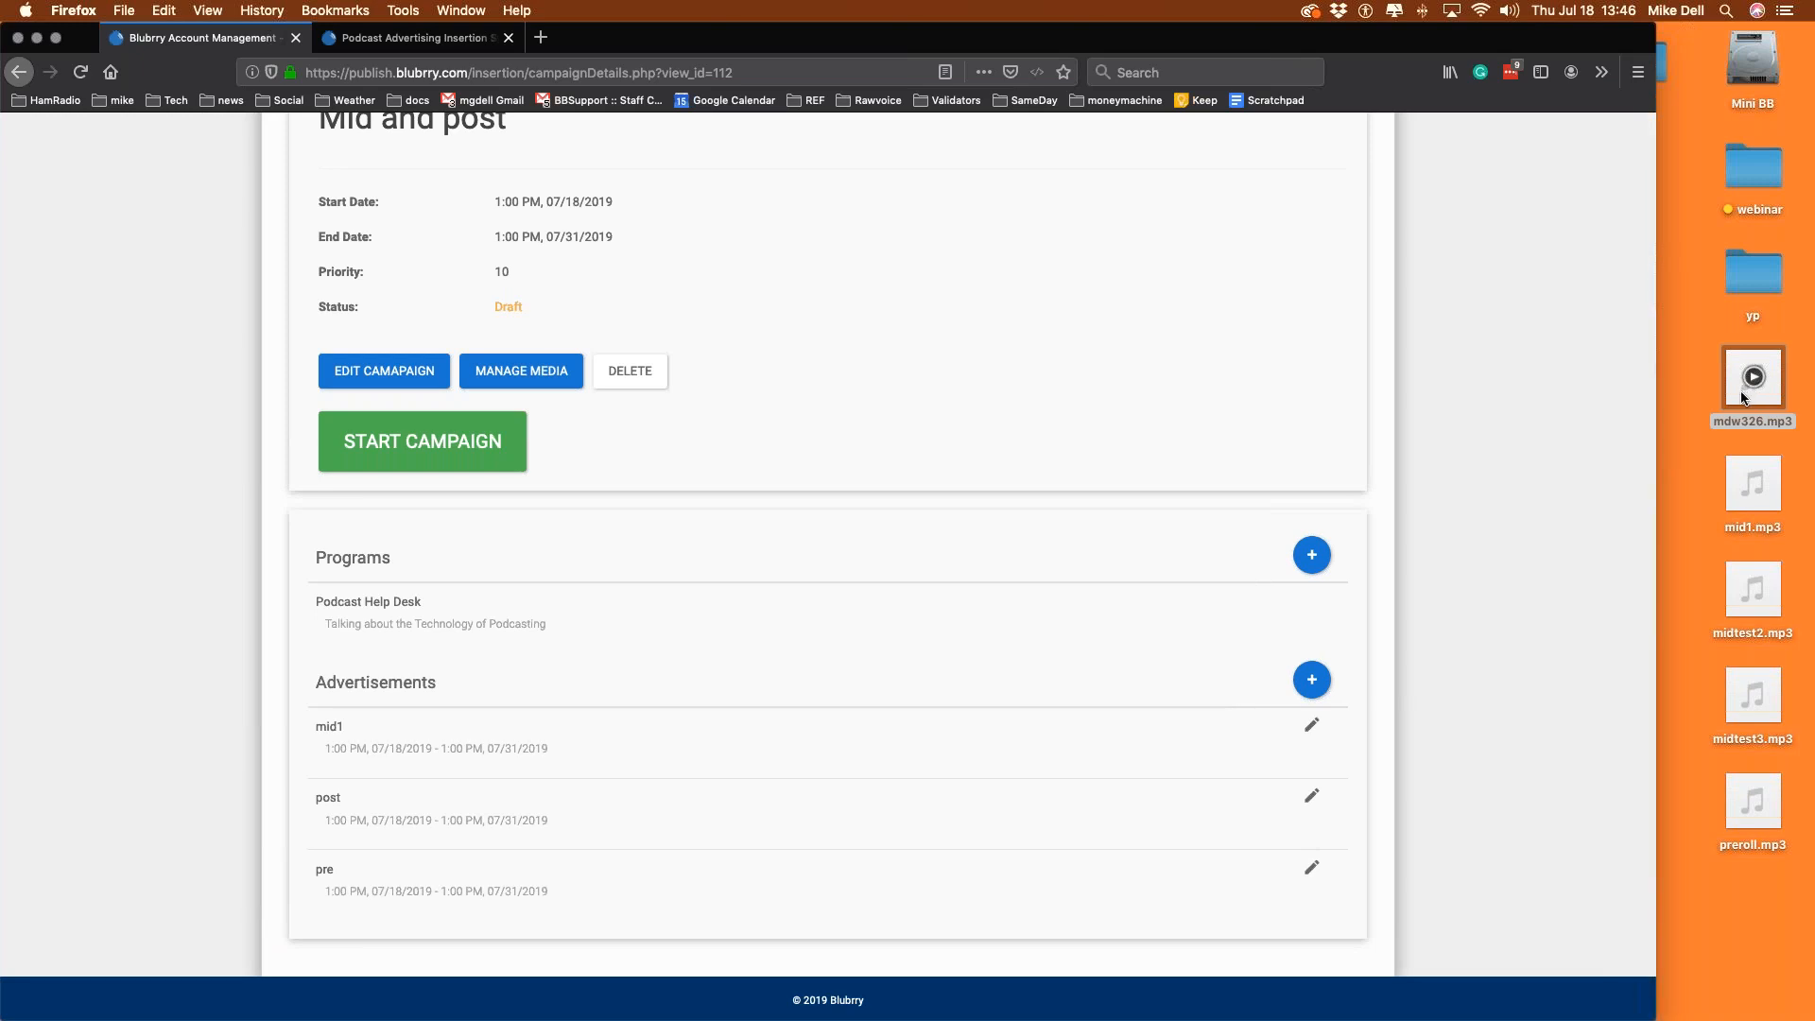
{"action": "right_click", "coordinate": [1742, 395]}
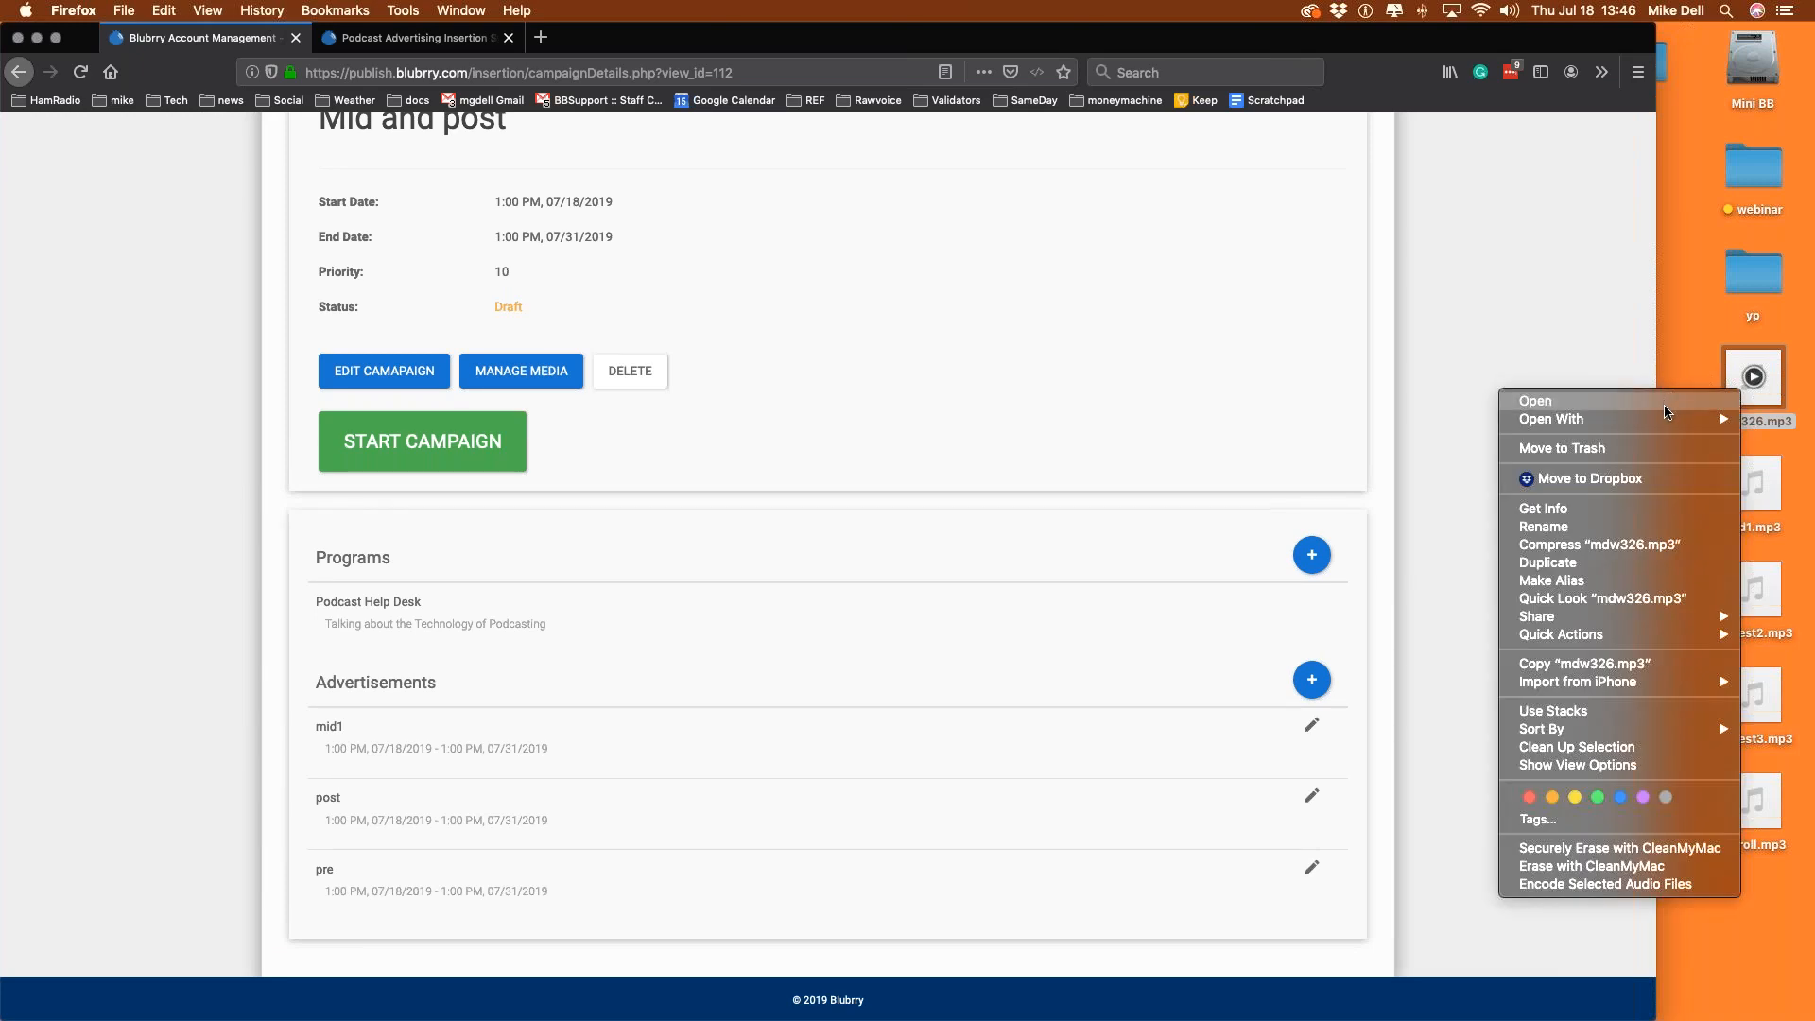
{"action": "left_click", "coordinate": [1693, 346]}
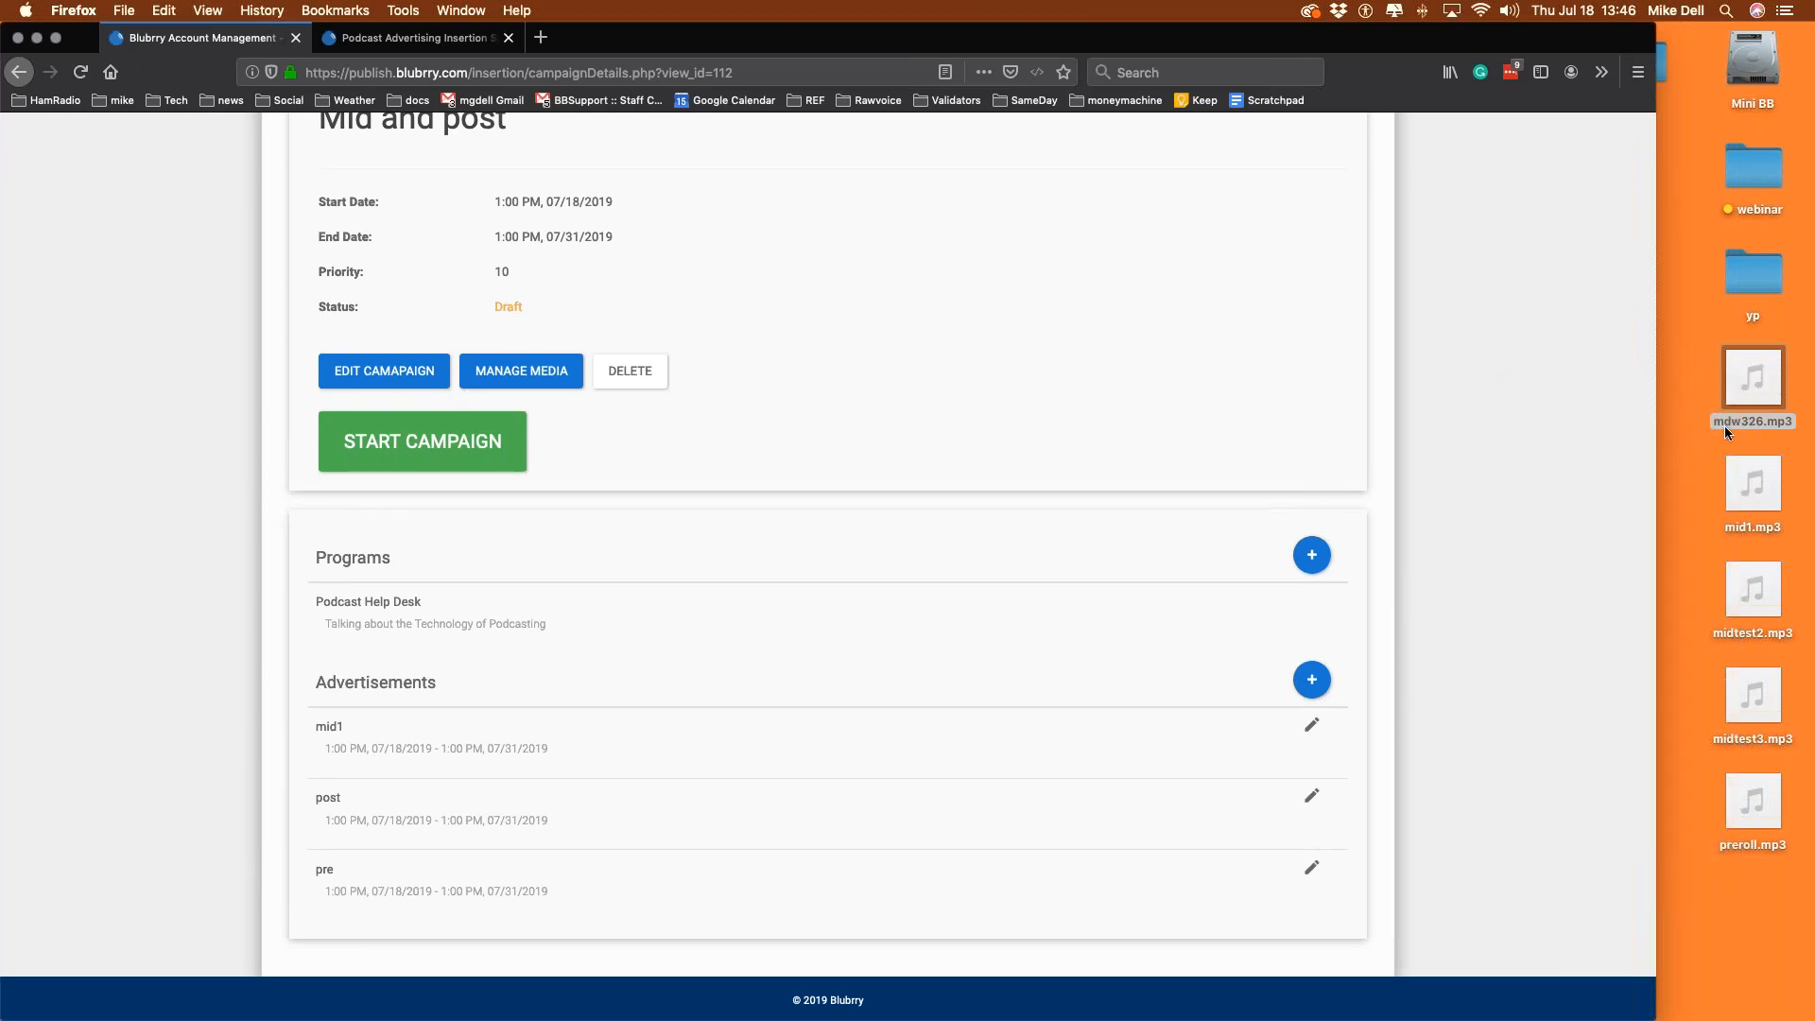
Switch to Tag Editor Free and open the desktop file mdw326.mp3 in it.
{"action": "mouse_move", "coordinate": [1499, 973]}
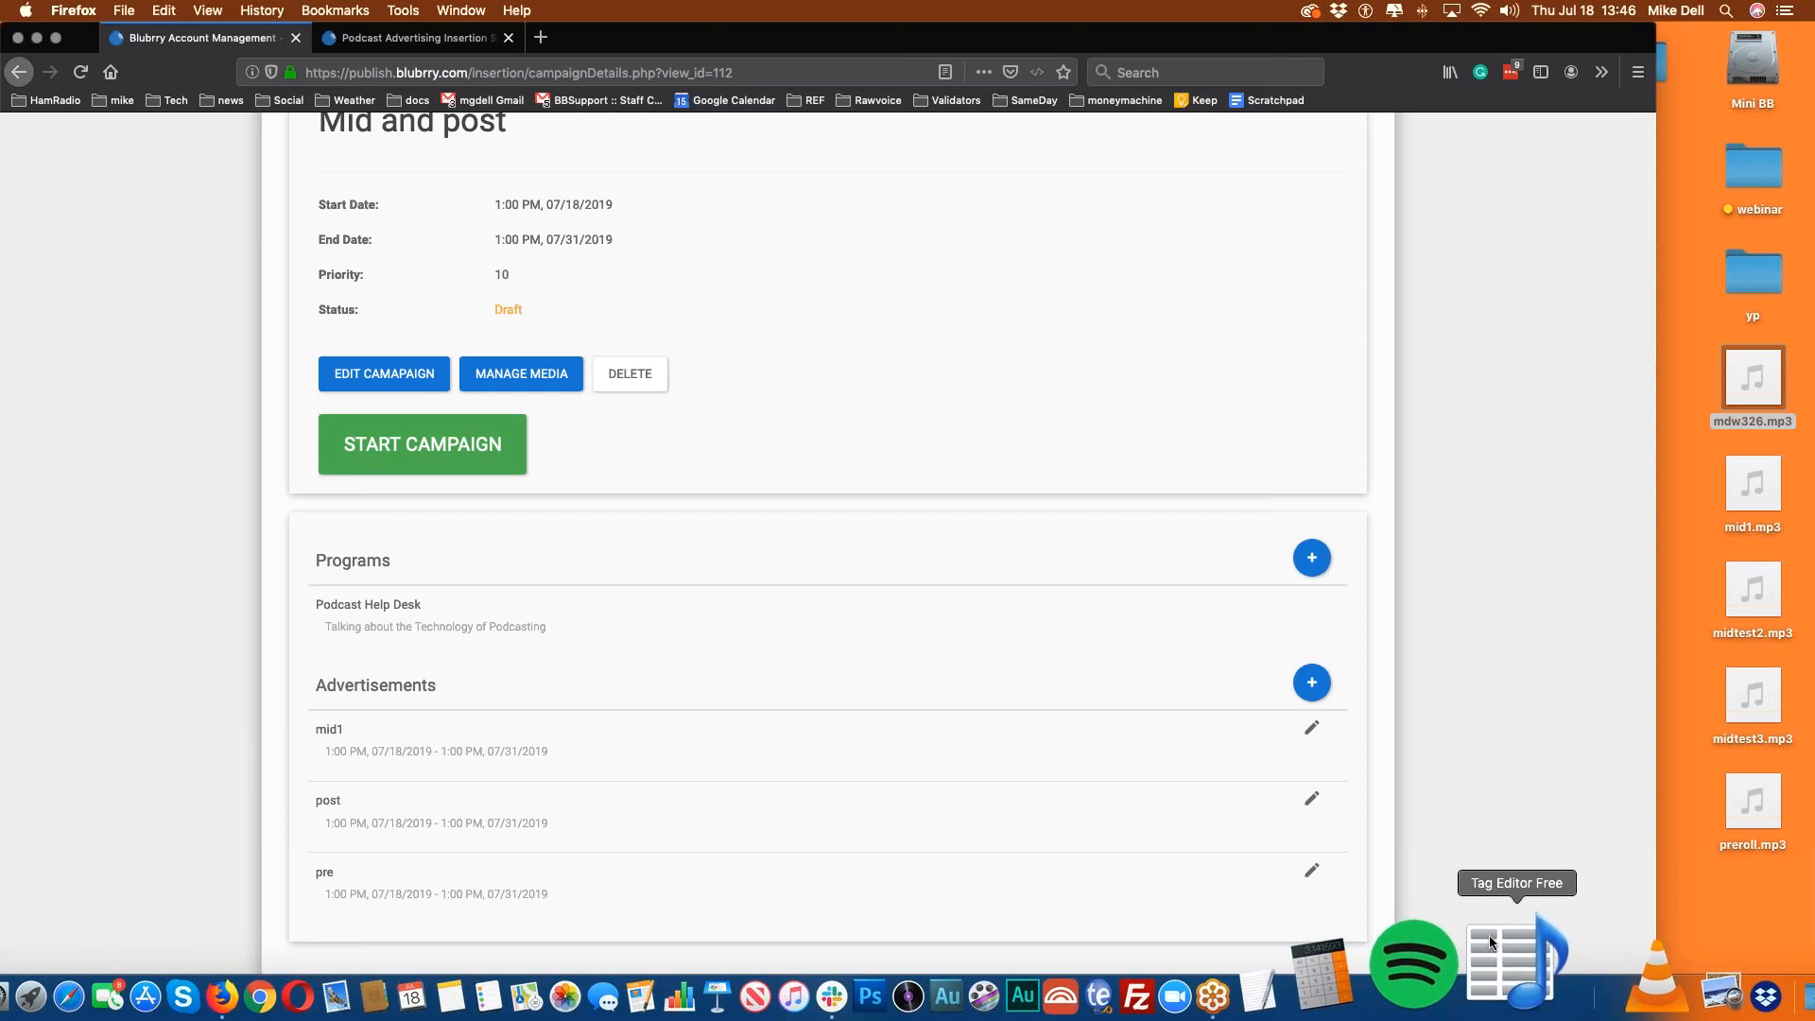
{"action": "left_click", "coordinate": [1489, 934]}
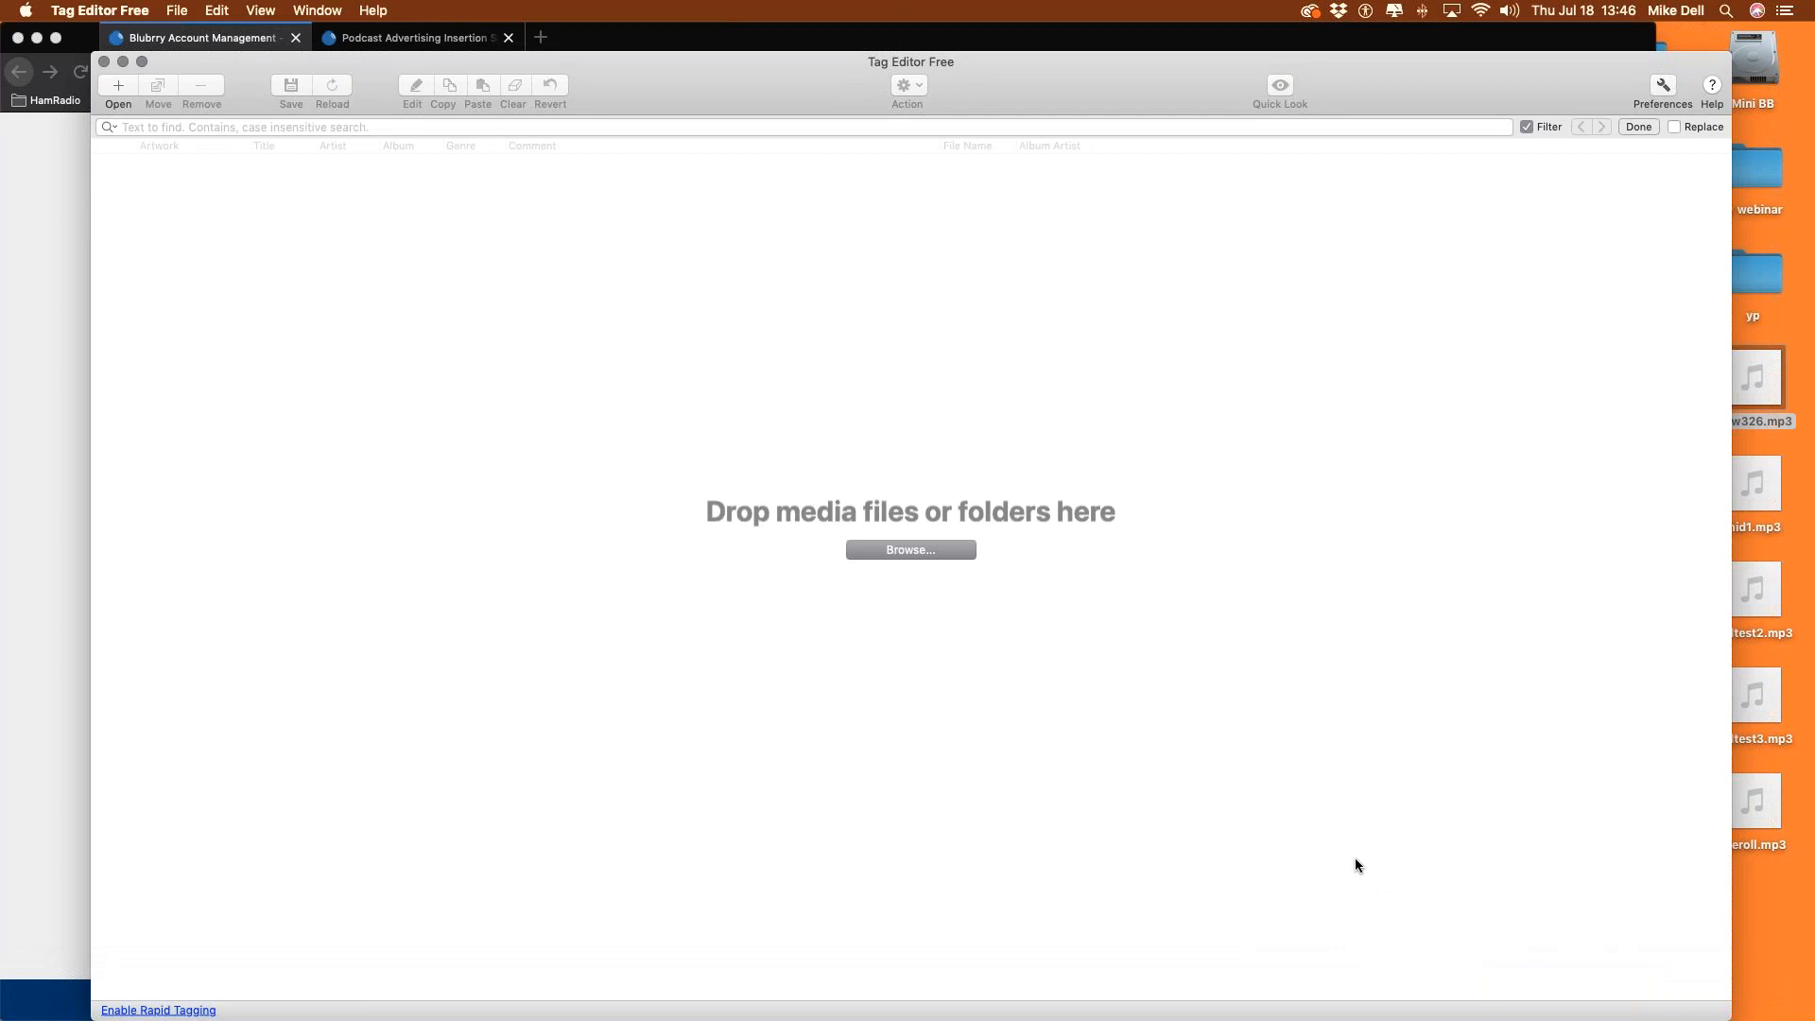
{"action": "left_click_drag", "start_coordinate": [1665, 69], "coordinate": [1614, 73]}
{"action": "mouse_move", "coordinate": [1740, 359]}
{"action": "left_click_drag", "start_coordinate": [1739, 359], "coordinate": [1220, 407]}
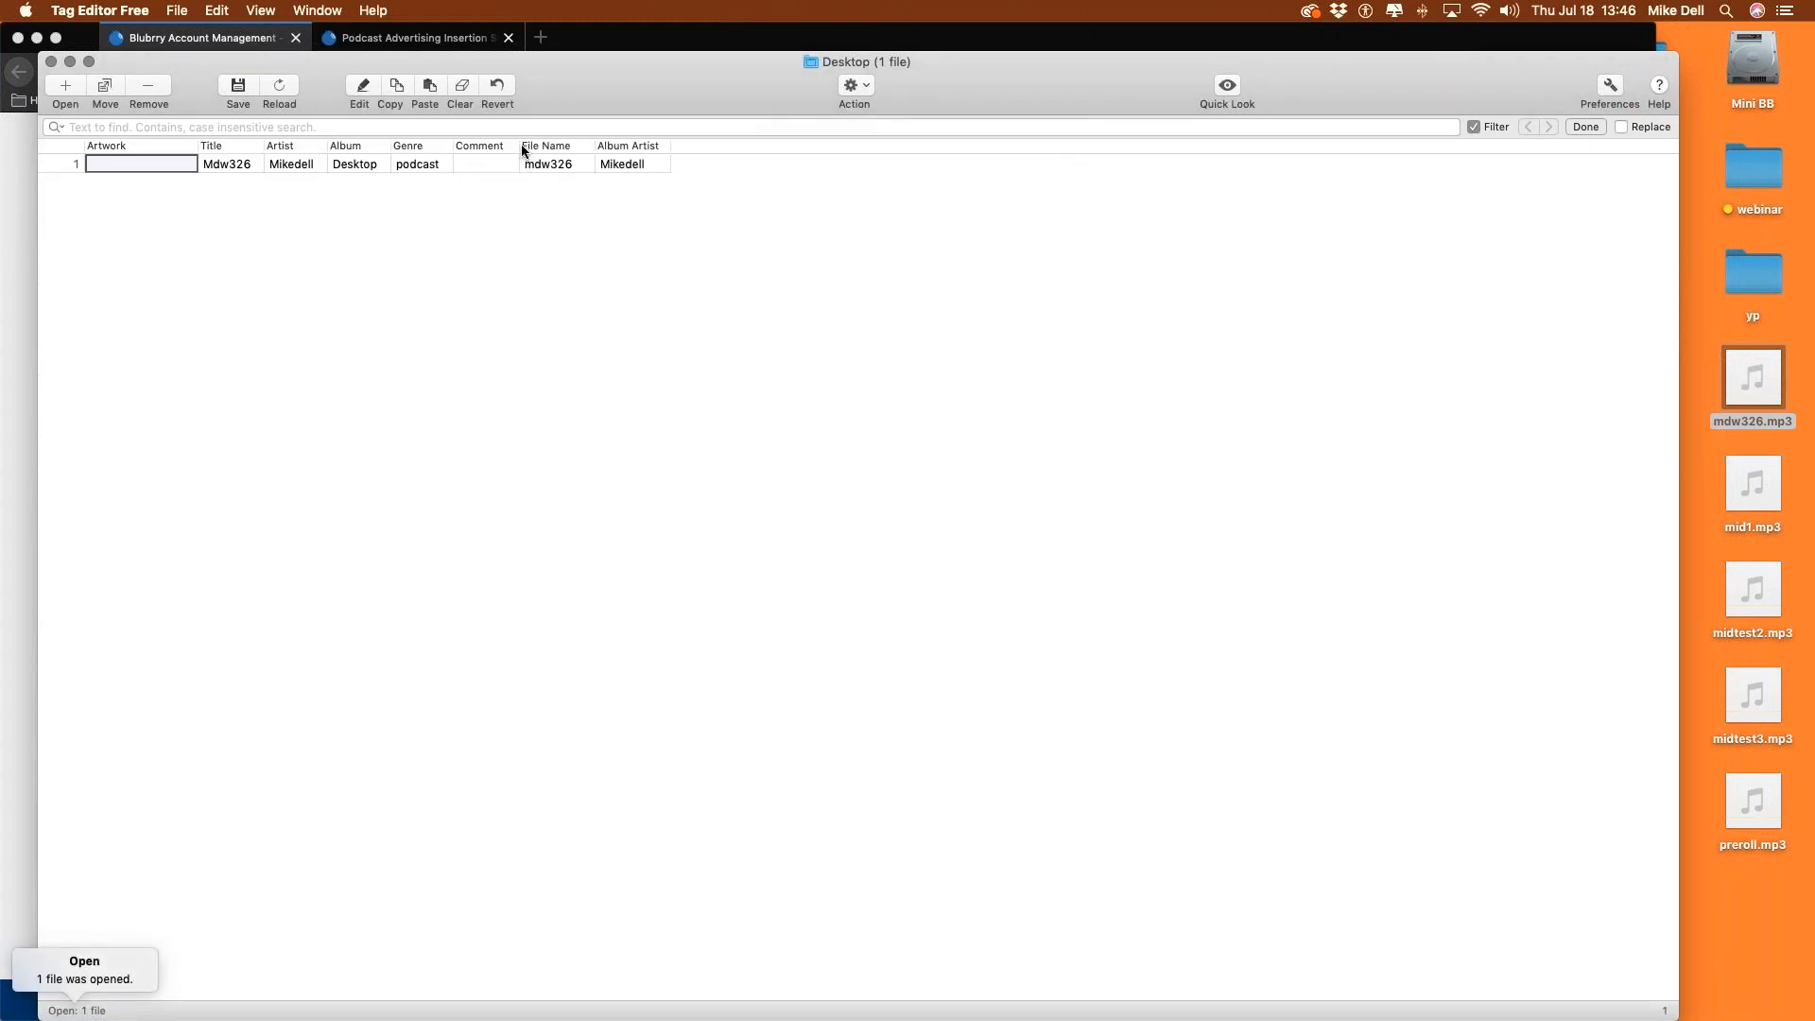
{"action": "left_click_drag", "start_coordinate": [522, 140], "coordinate": [720, 156]}
{"action": "left_click", "coordinate": [673, 165]}
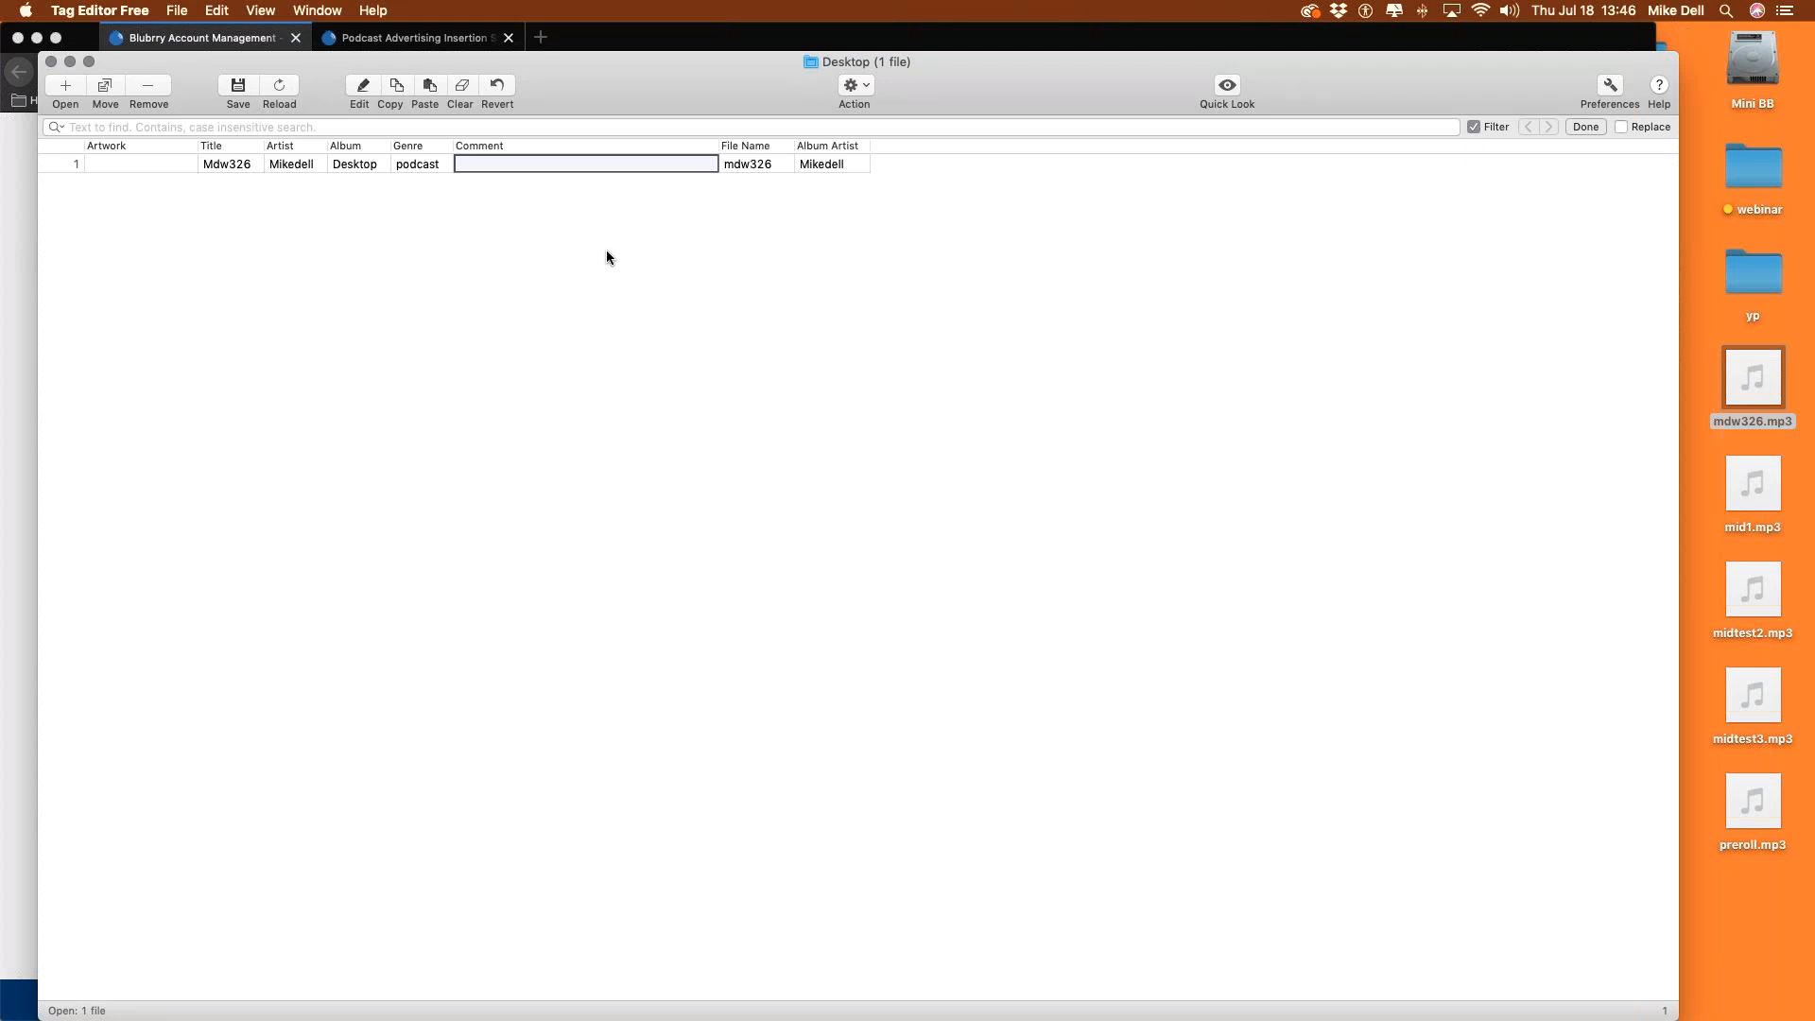
{"action": "double_click", "coordinate": [490, 166]}
{"action": "type", "text": "mid1"}
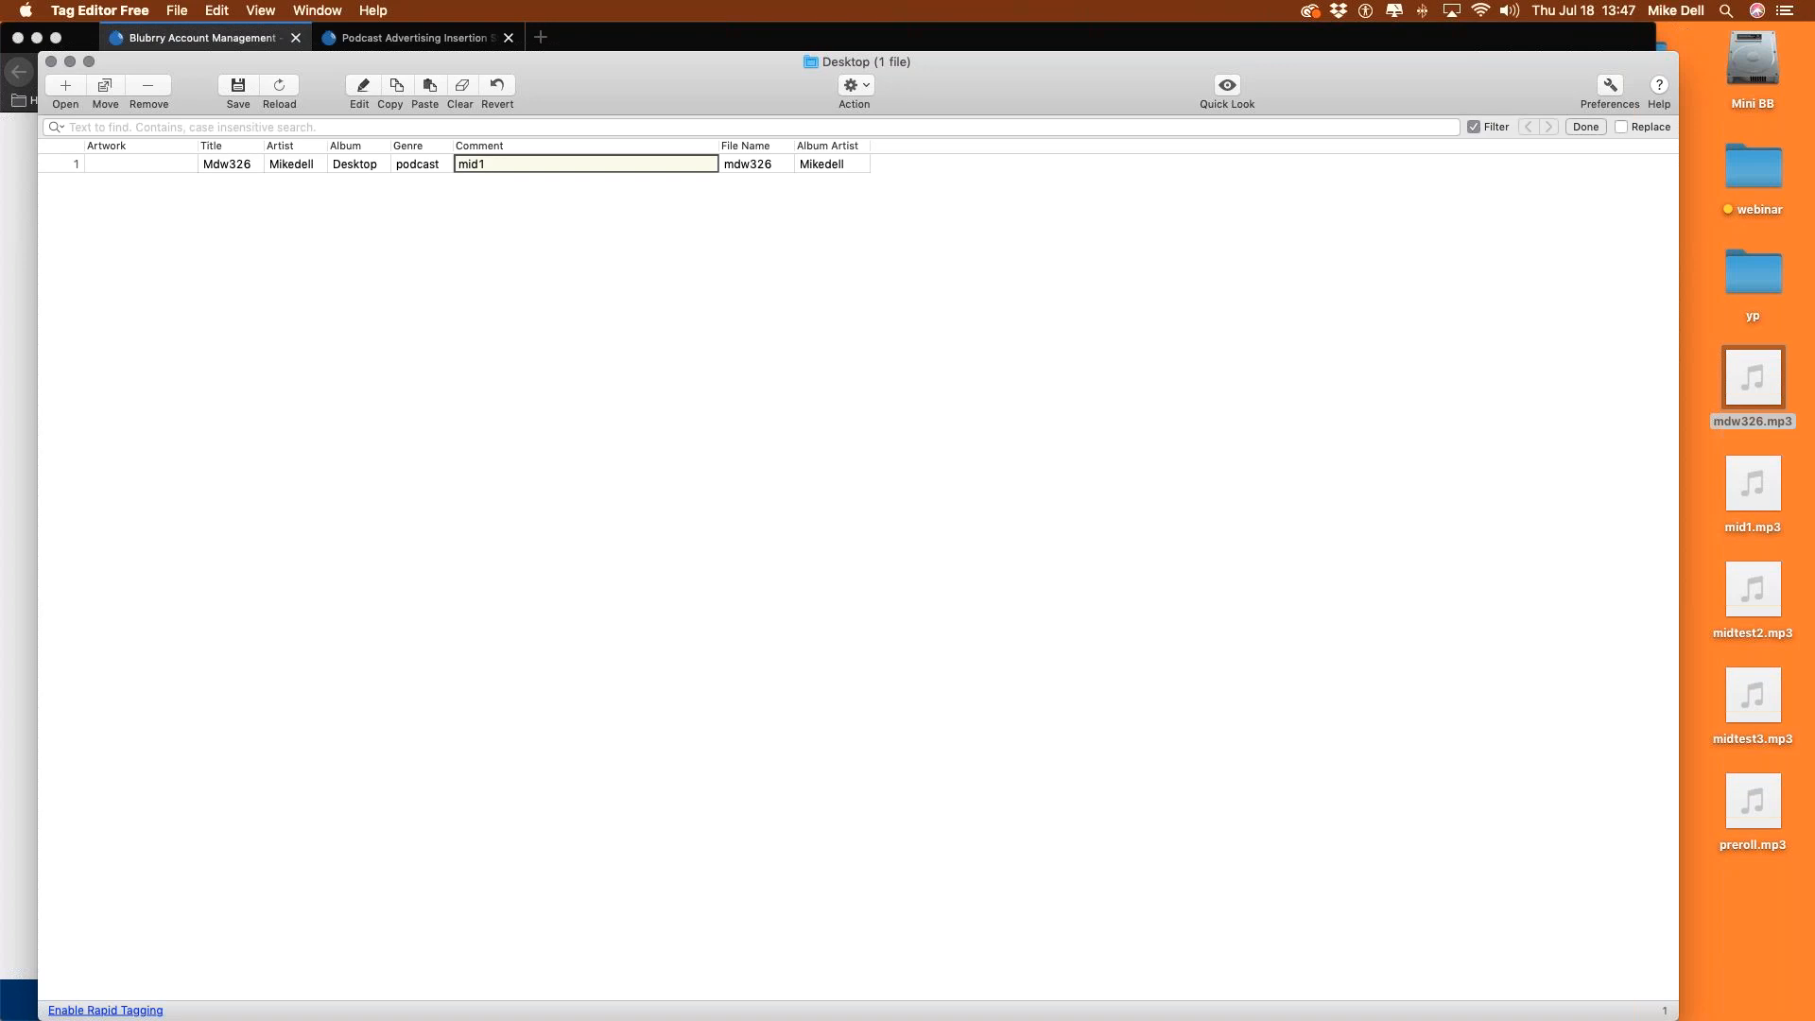
{"action": "type", "text": "00:05:12"}
{"action": "type", "text": "00:0"}
{"action": "key", "text": "BackSpace"}
{"action": "type", "text": "10:08 mid1"}
{"action": "key", "text": "BackSpace"}
{"action": "type", "text": "2"}
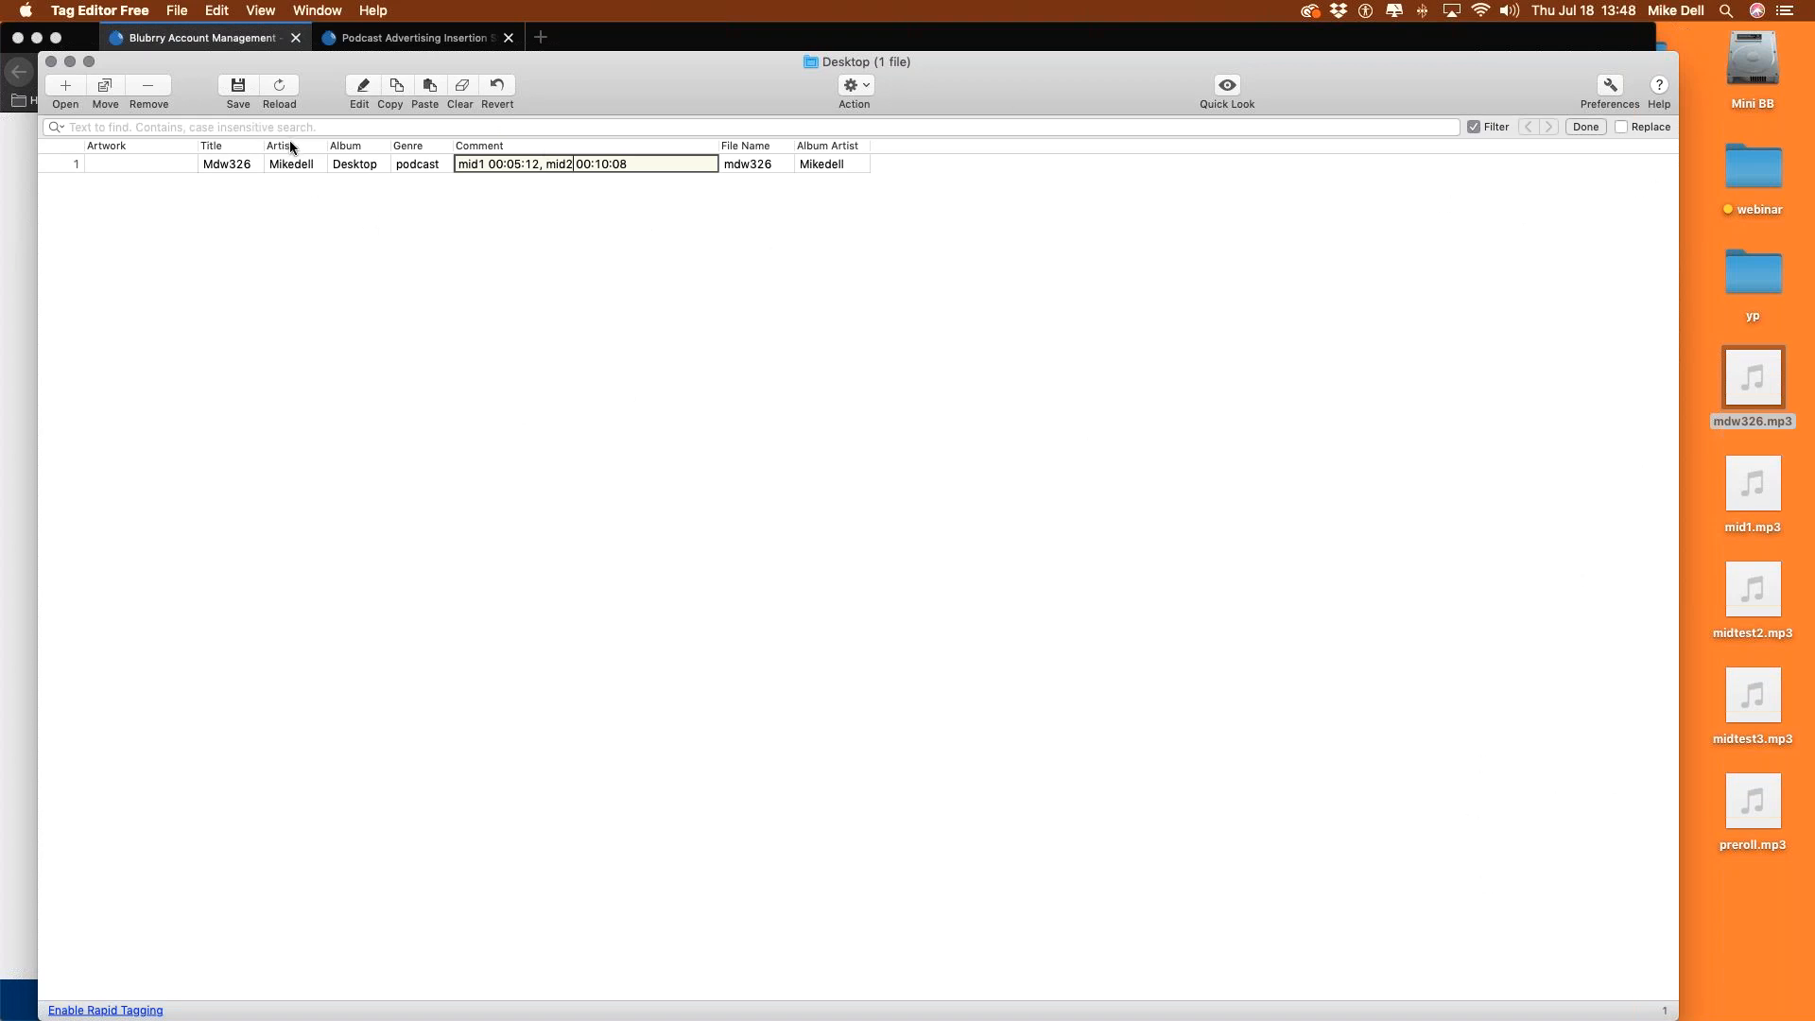
{"action": "key", "text": "super+s"}
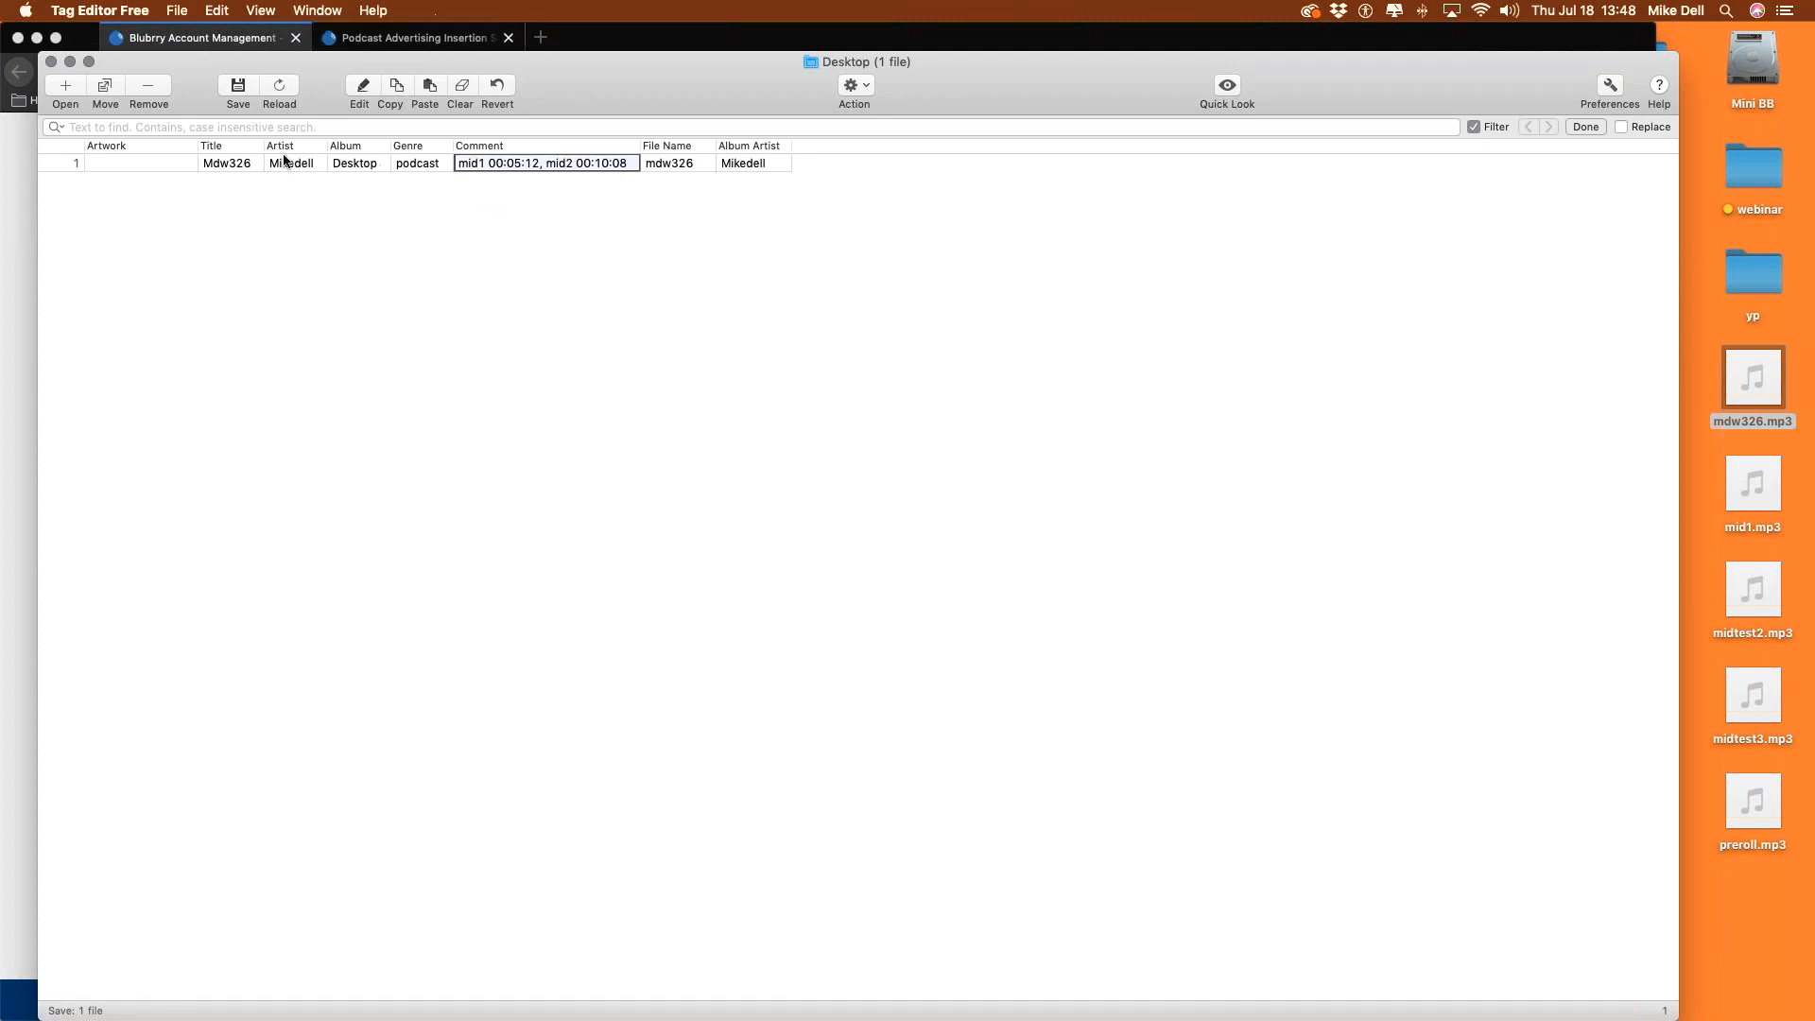
{"action": "left_click", "coordinate": [51, 63]}
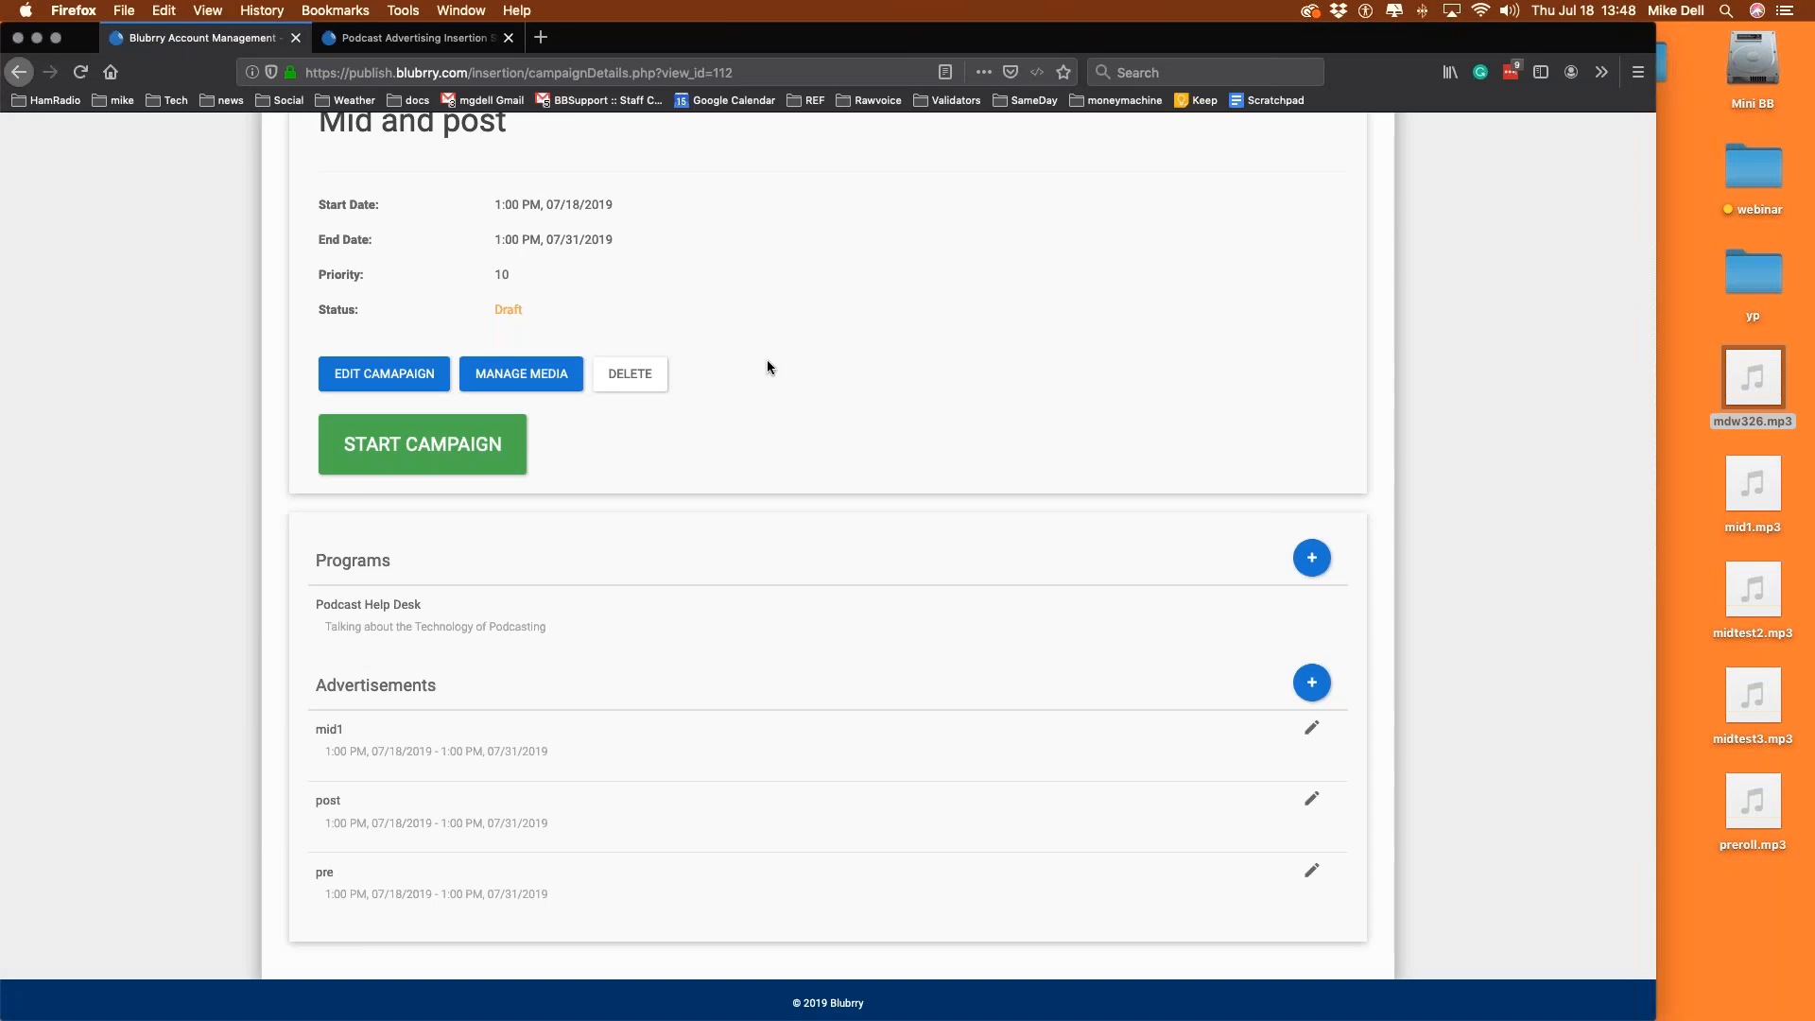
Start the Mid and post campaign and review the episode statuses in its media file queue.
{"action": "left_click", "coordinate": [480, 440]}
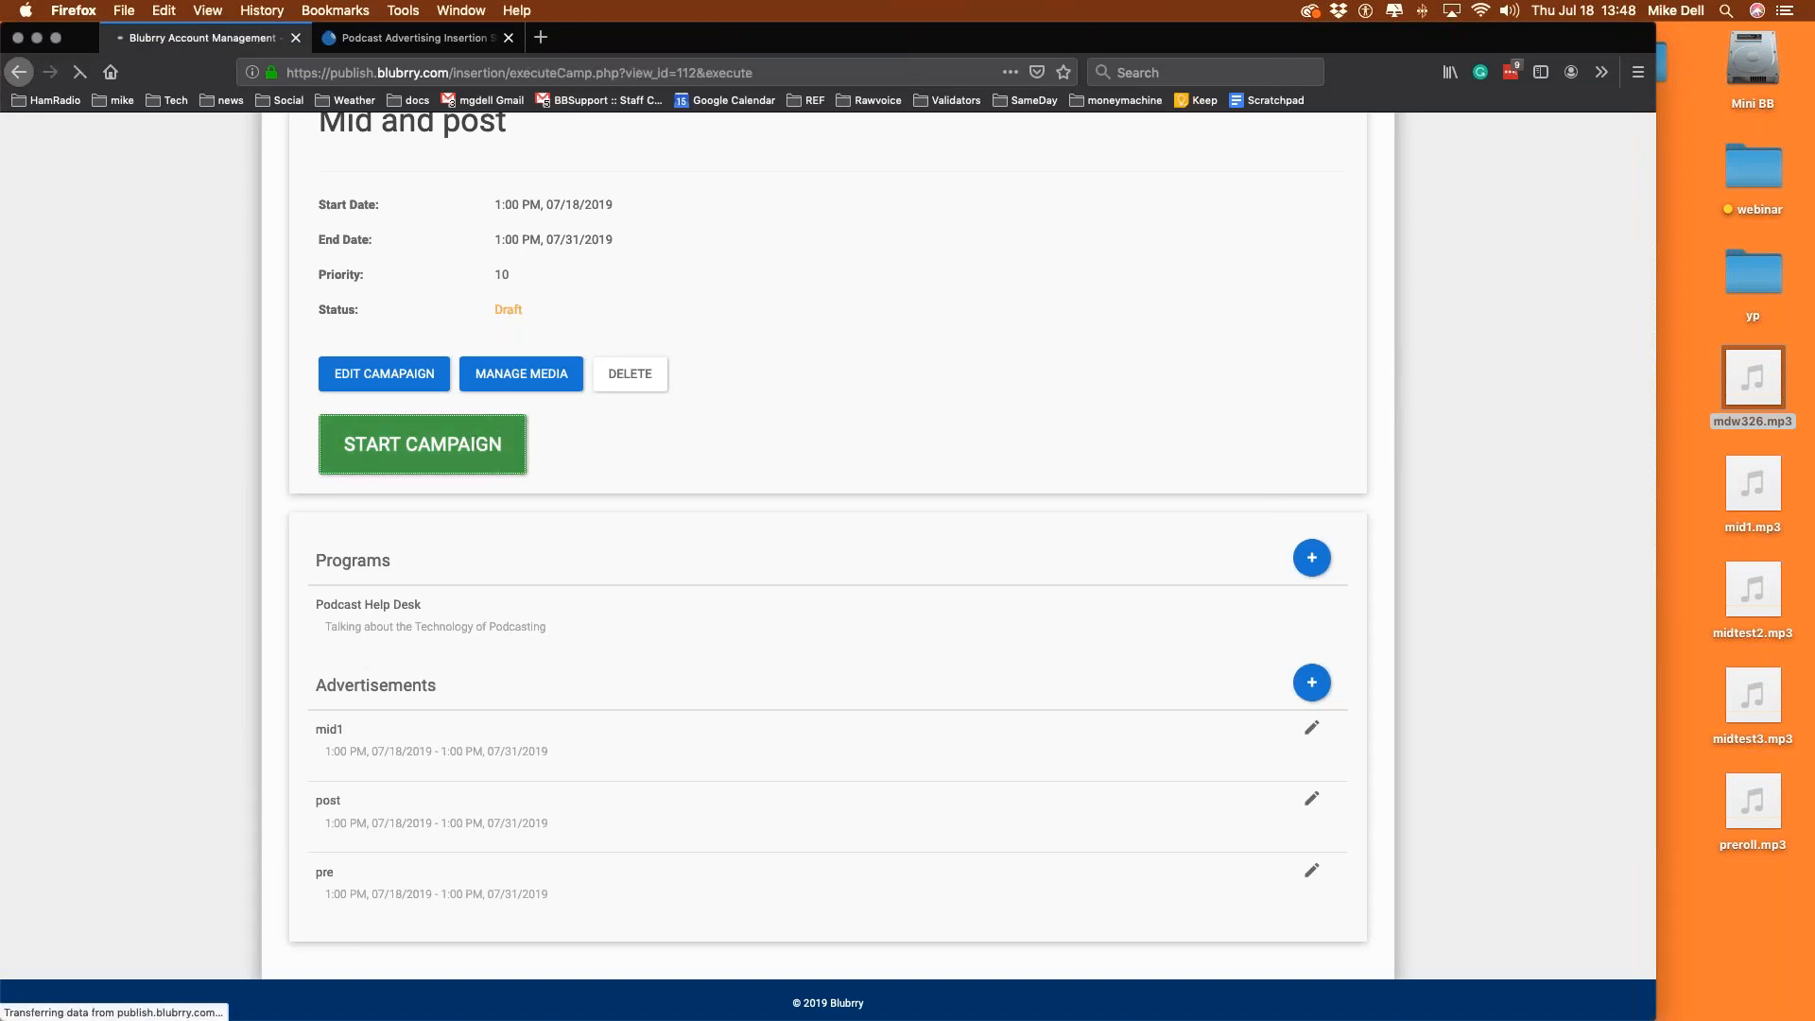
{"action": "left_click", "coordinate": [789, 404]}
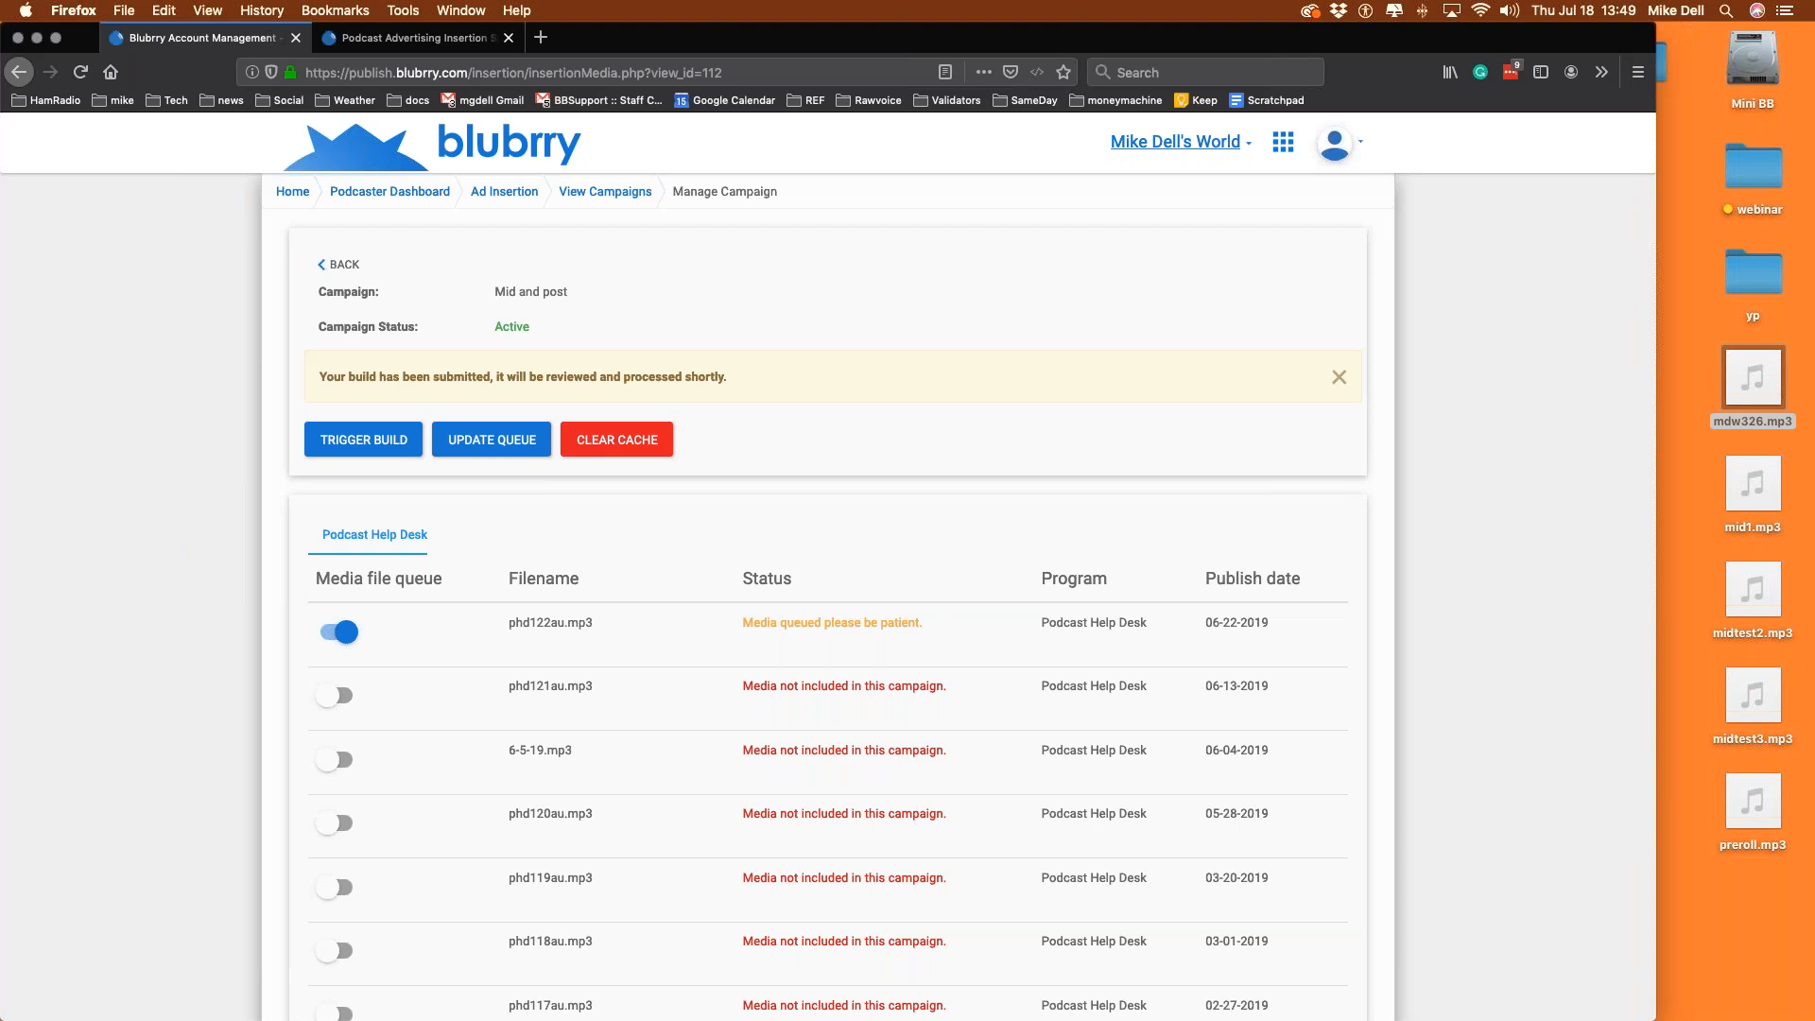
{"action": "scroll", "coordinate": [836, 643], "scroll_direction": "down", "scroll_amount": 20}
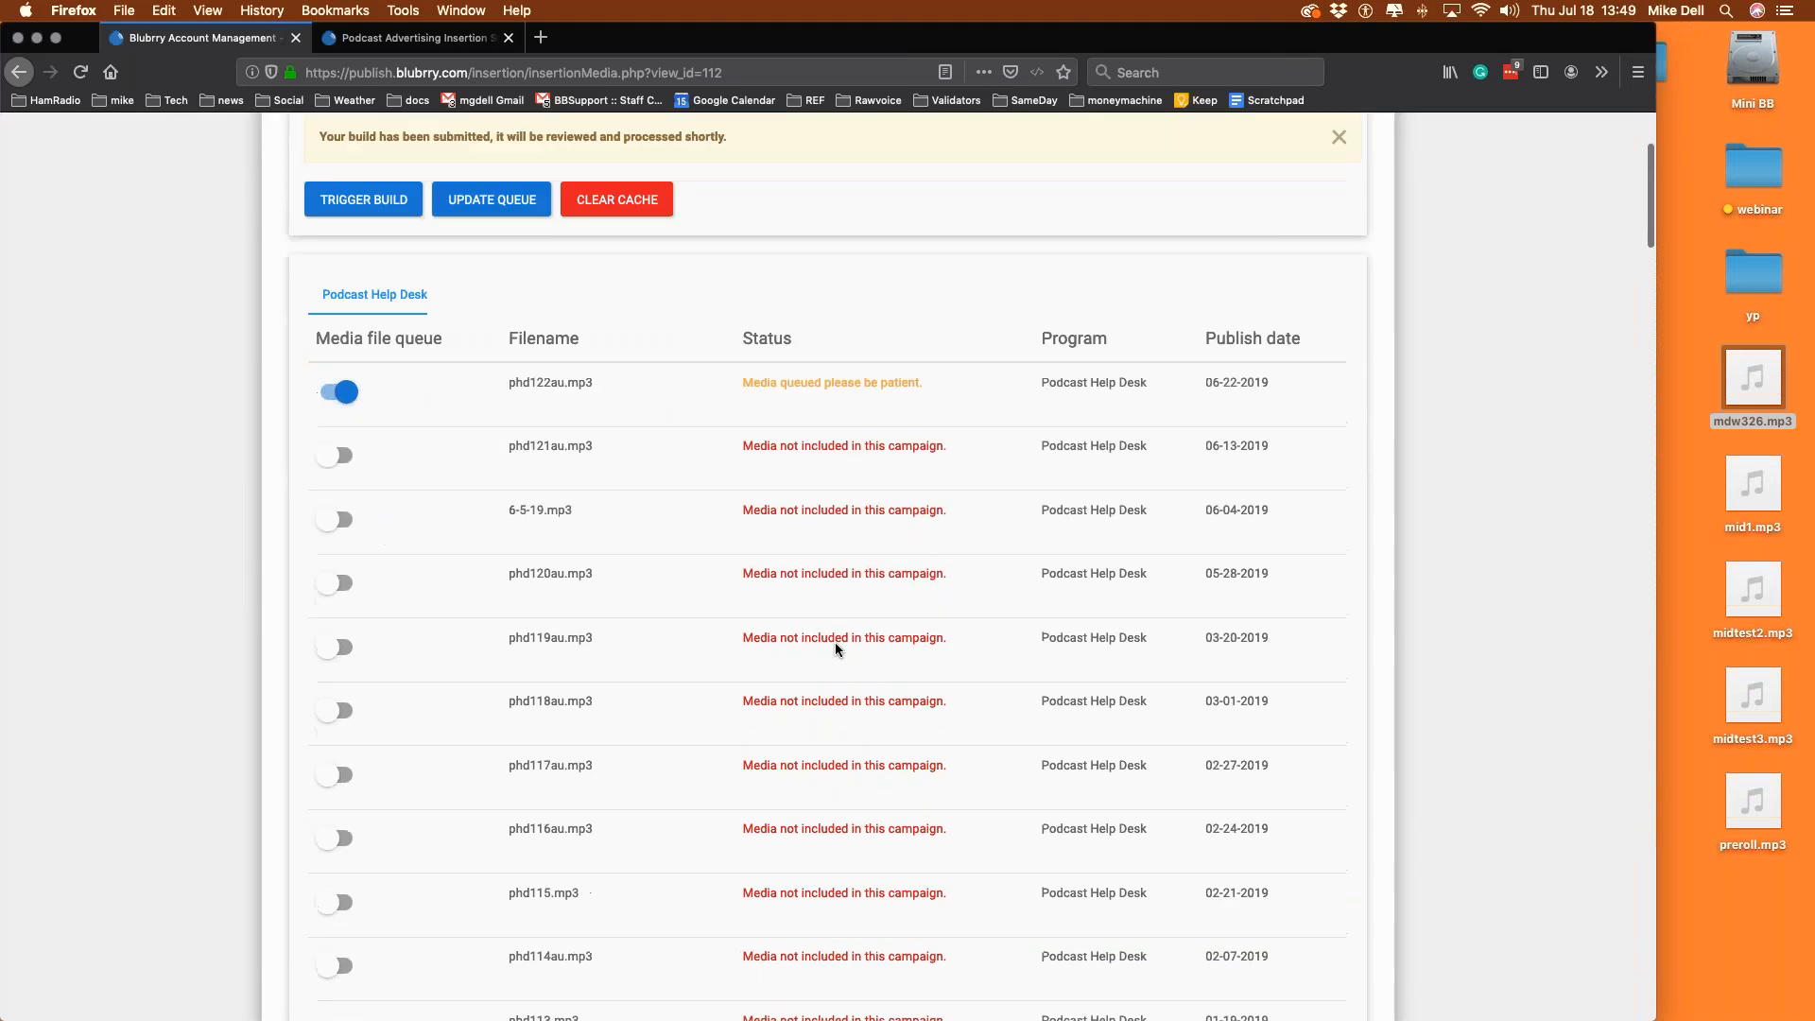
{"action": "scroll", "coordinate": [839, 646], "scroll_direction": "up", "scroll_amount": 20}
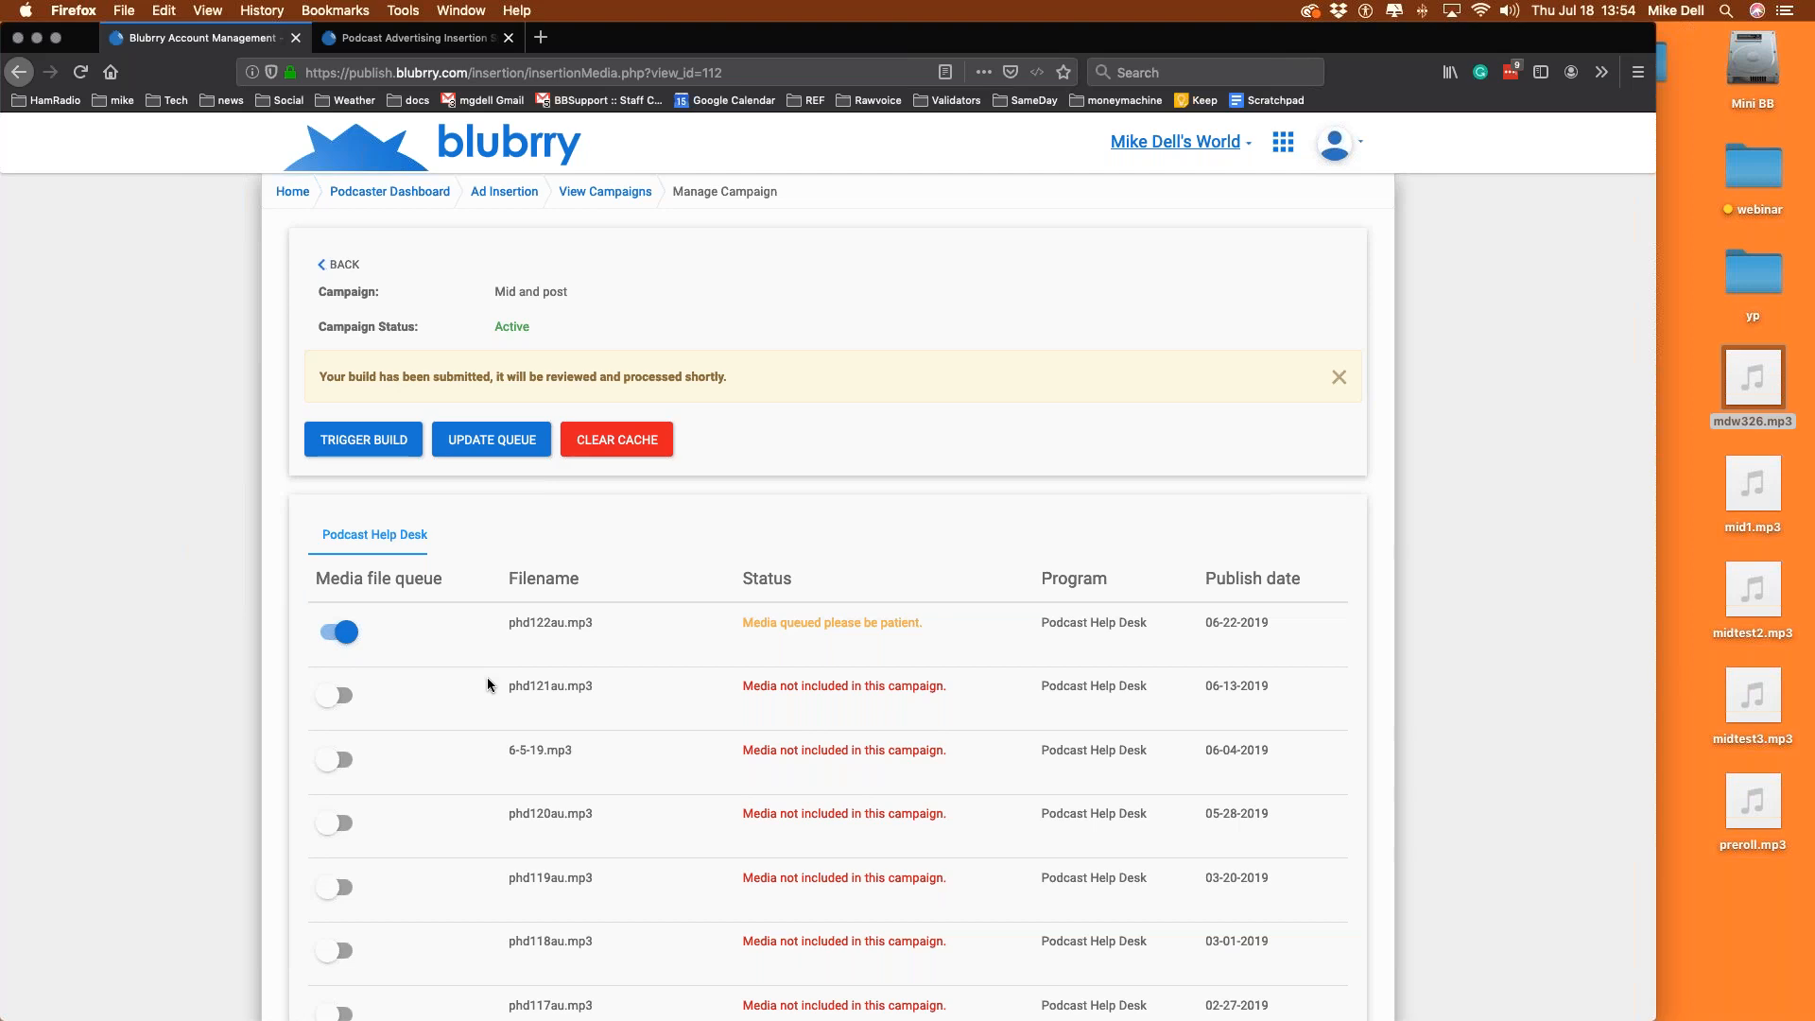
{"action": "scroll", "coordinate": [486, 677], "scroll_direction": "down", "scroll_amount": 1}
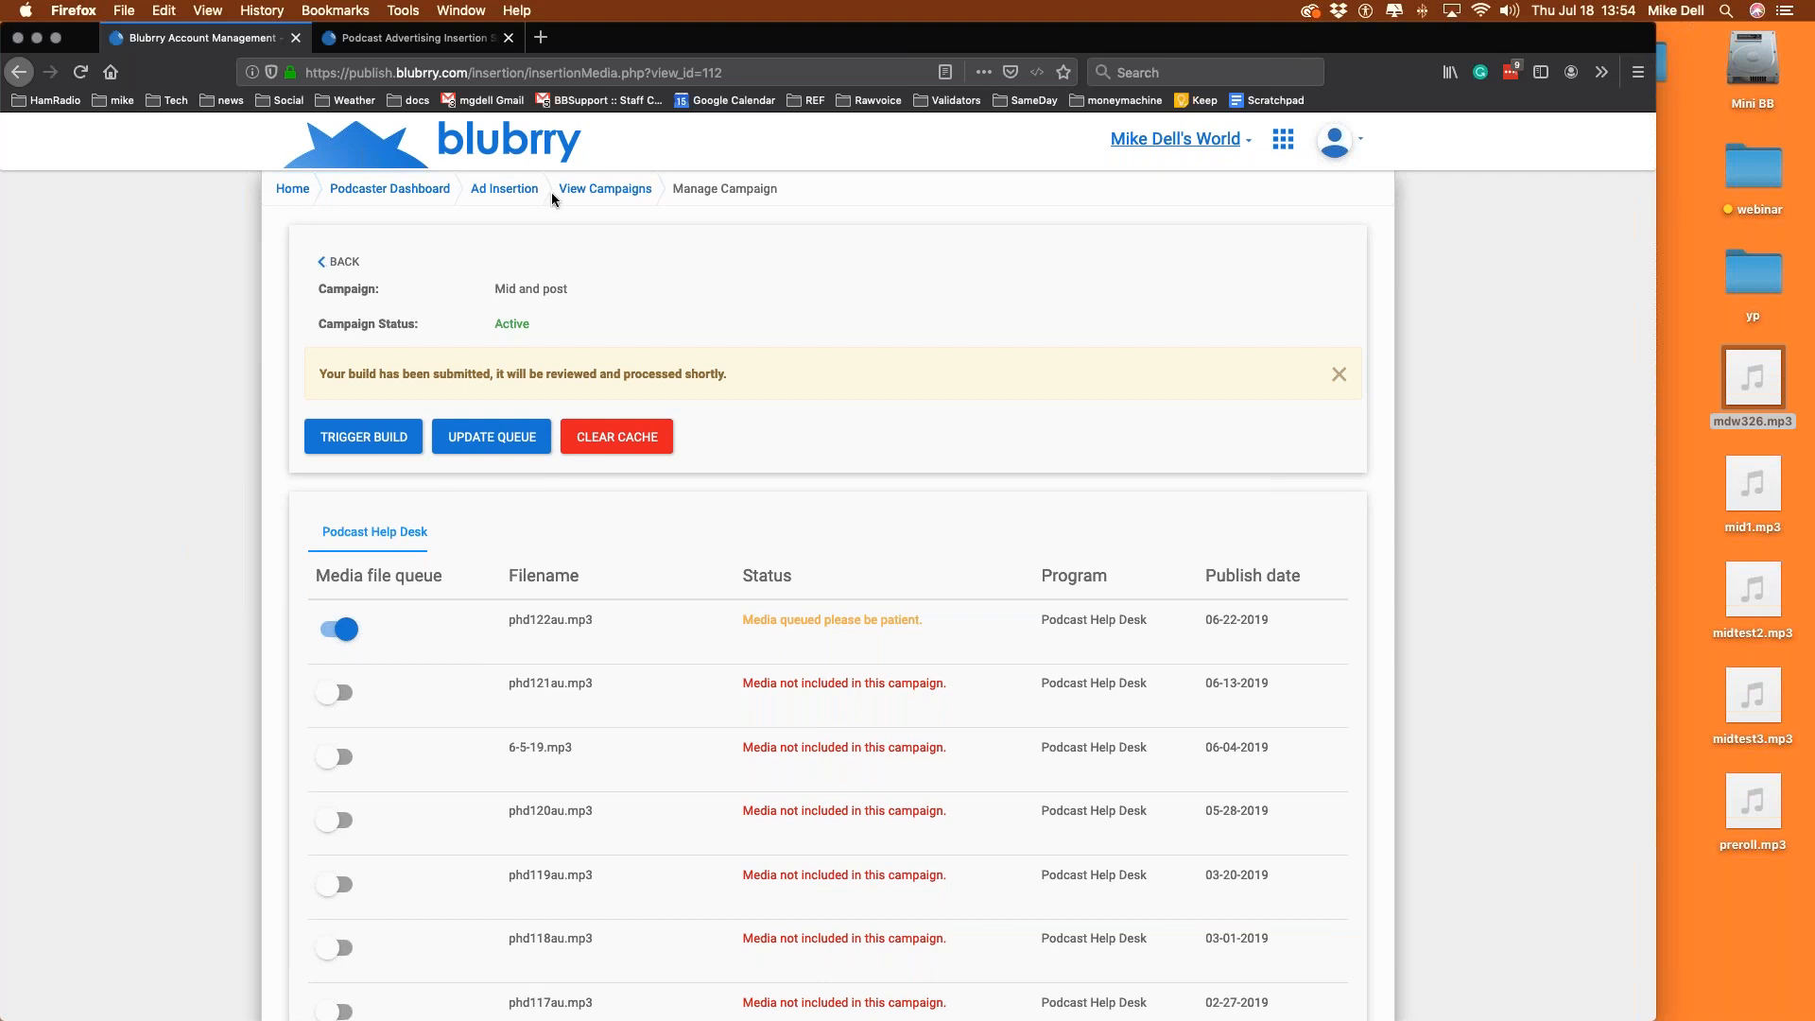
View the Podcast Advertising Insertion System help page and highlight its web address.
{"action": "left_click", "coordinate": [388, 43]}
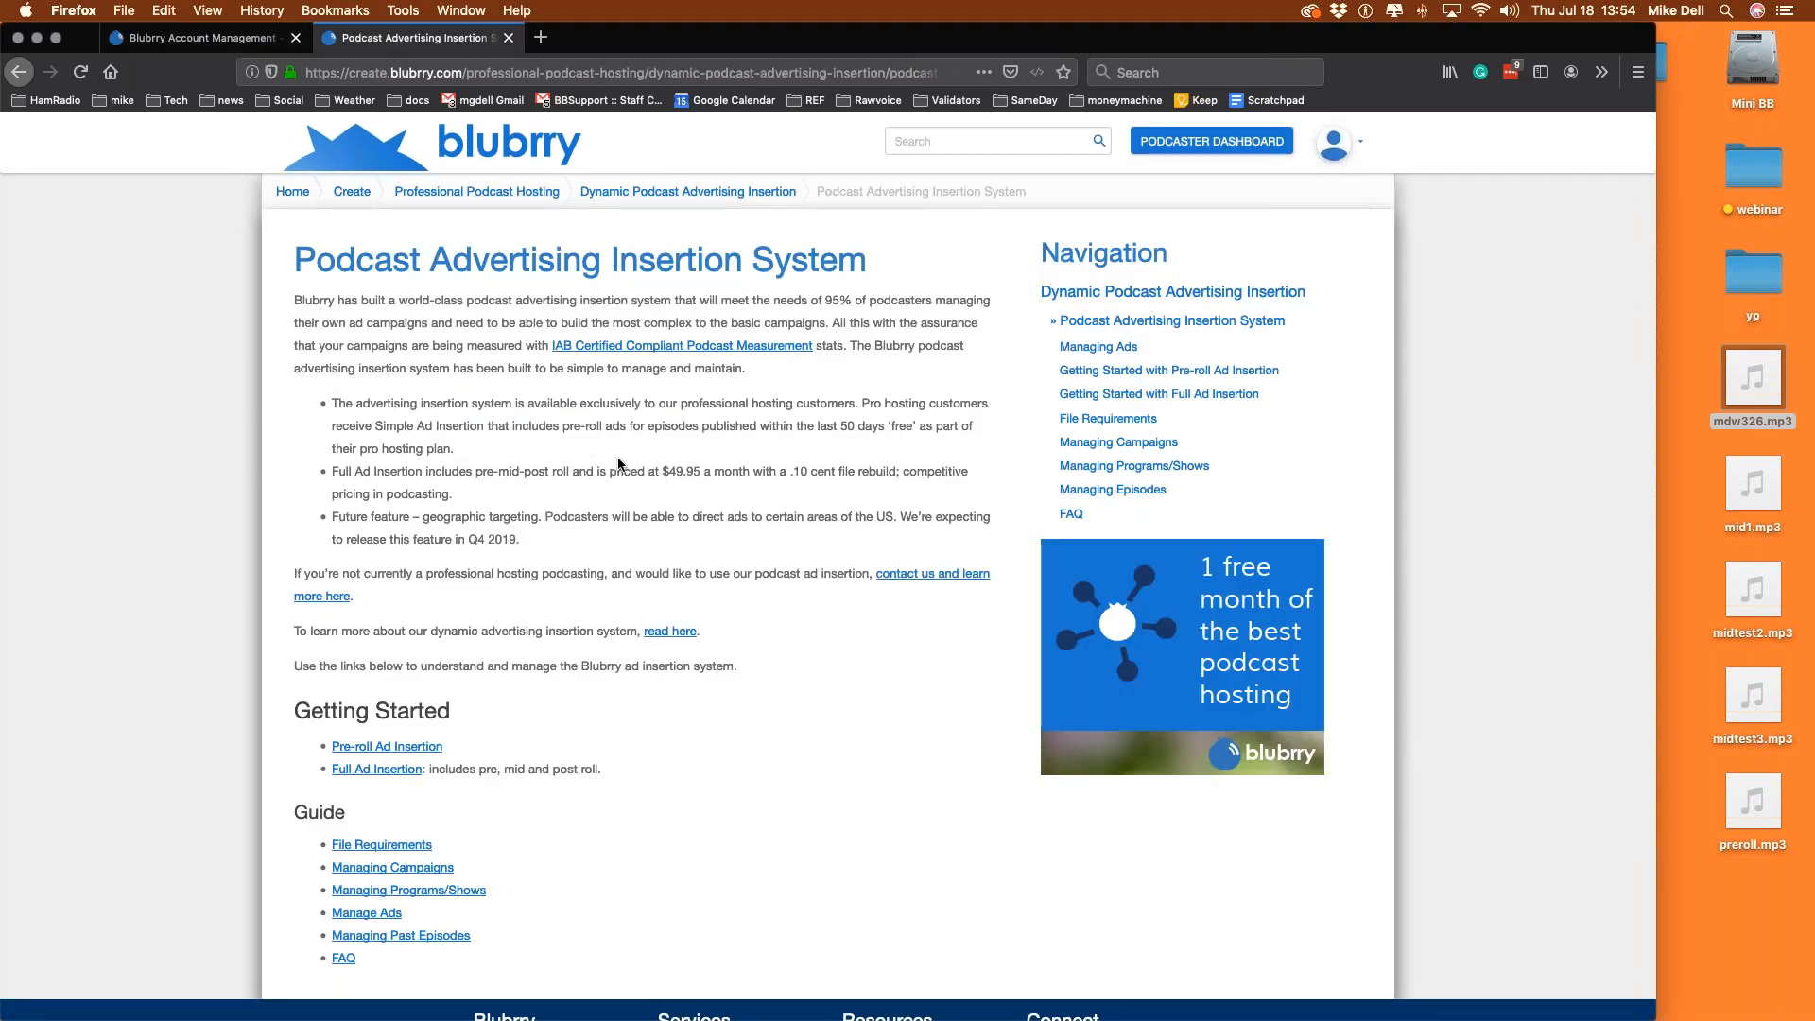
{"action": "left_click", "coordinate": [643, 73]}
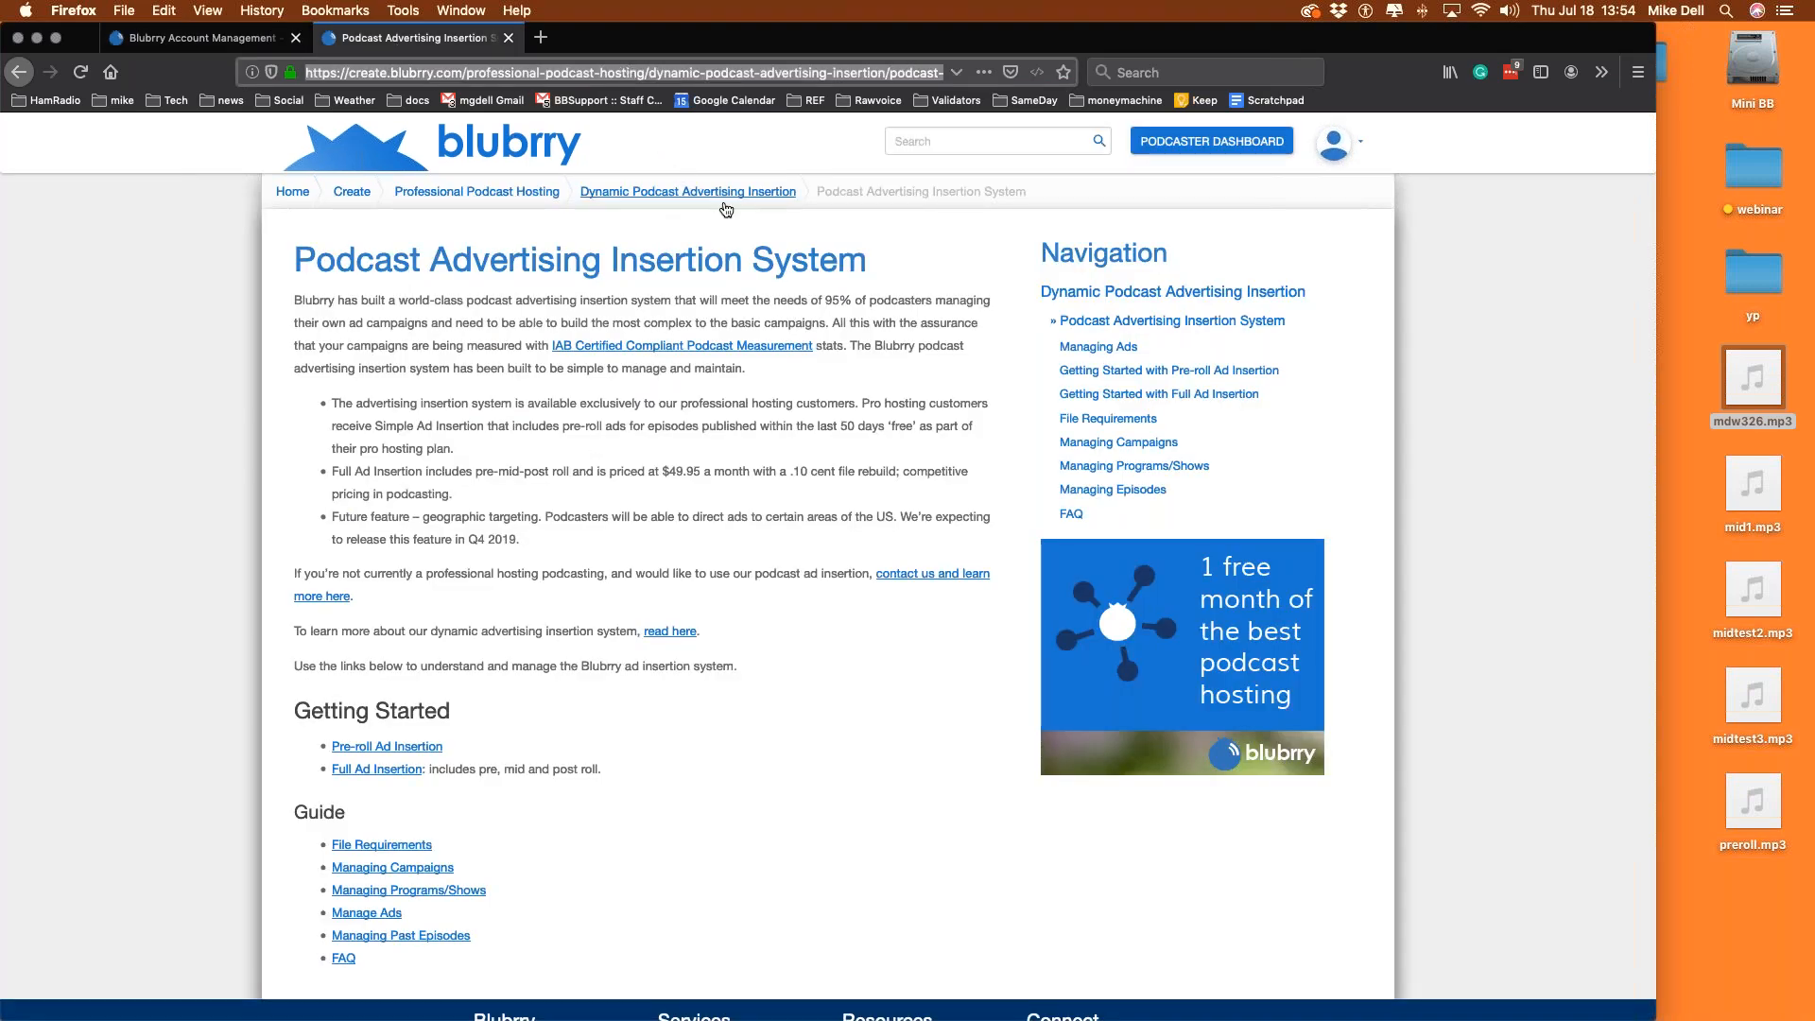
{"action": "scroll", "coordinate": [705, 206], "scroll_direction": "down", "scroll_amount": 3}
{"action": "scroll", "coordinate": [705, 206], "scroll_direction": "up", "scroll_amount": 3}
{"action": "key", "text": "super+Tab"}
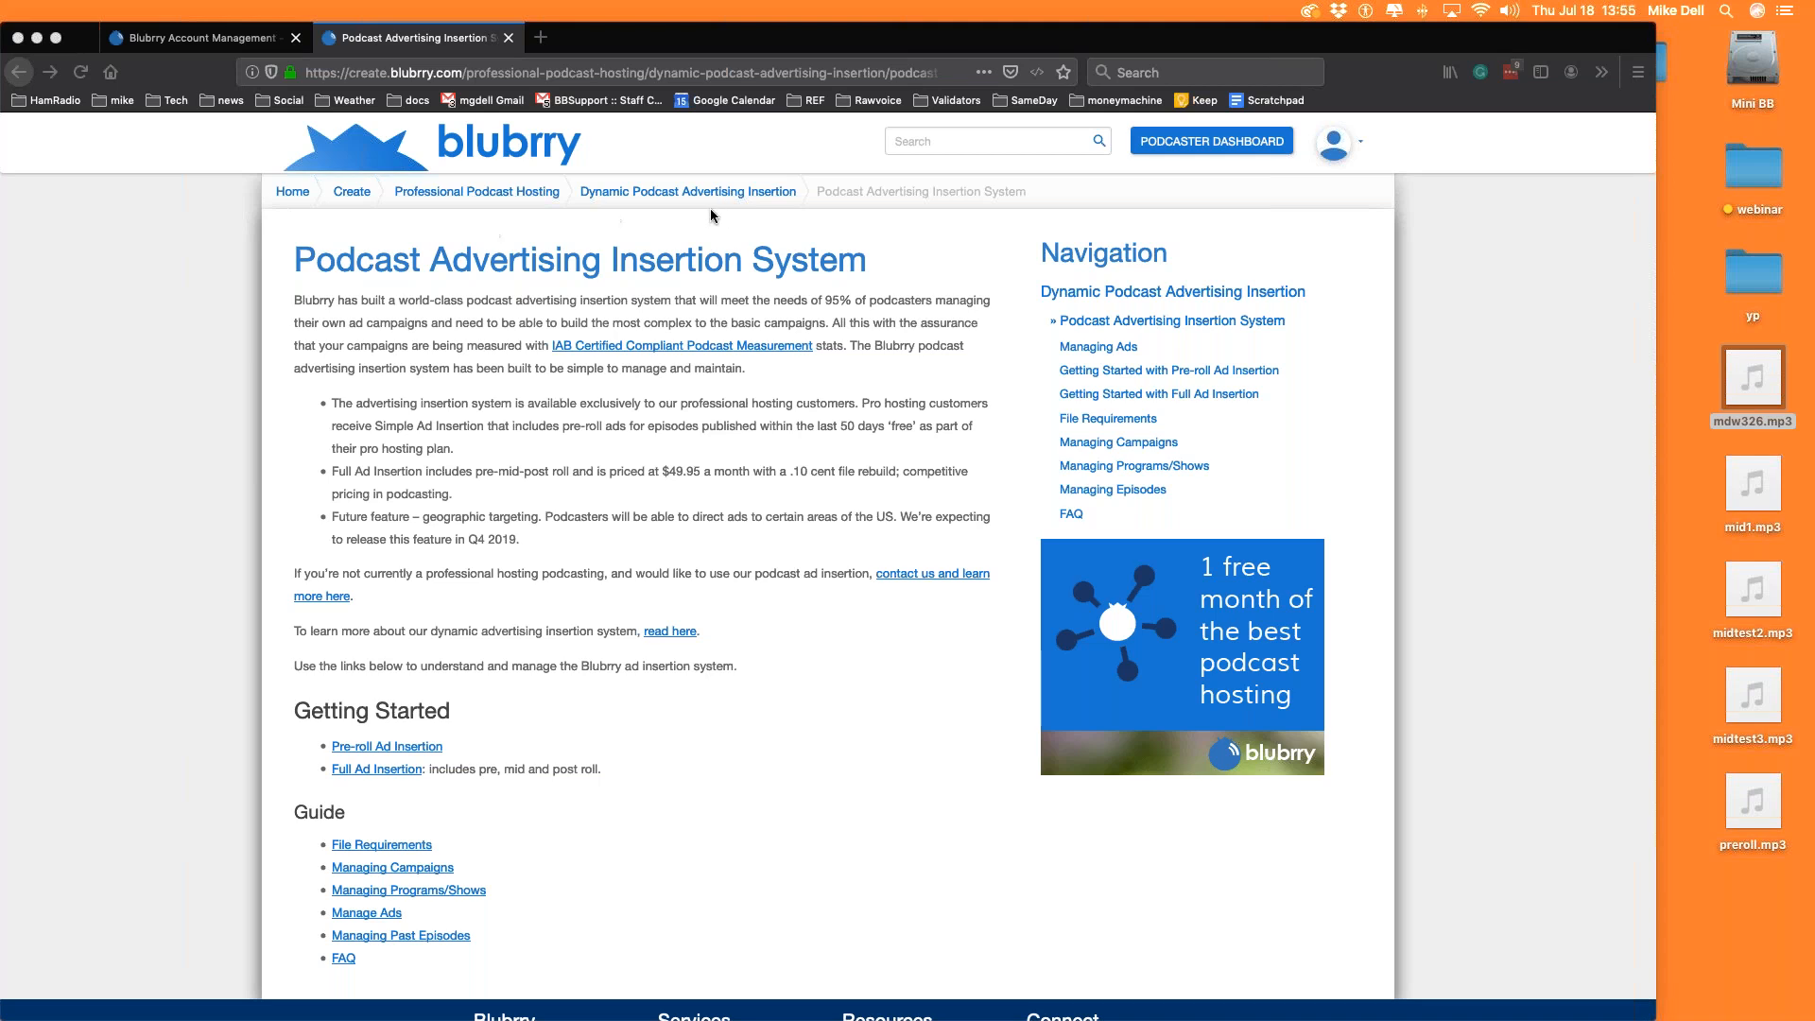
{"action": "left_click", "coordinate": [601, 73]}
{"action": "double_click", "coordinate": [601, 73]}
{"action": "triple_click", "coordinate": [601, 72]}
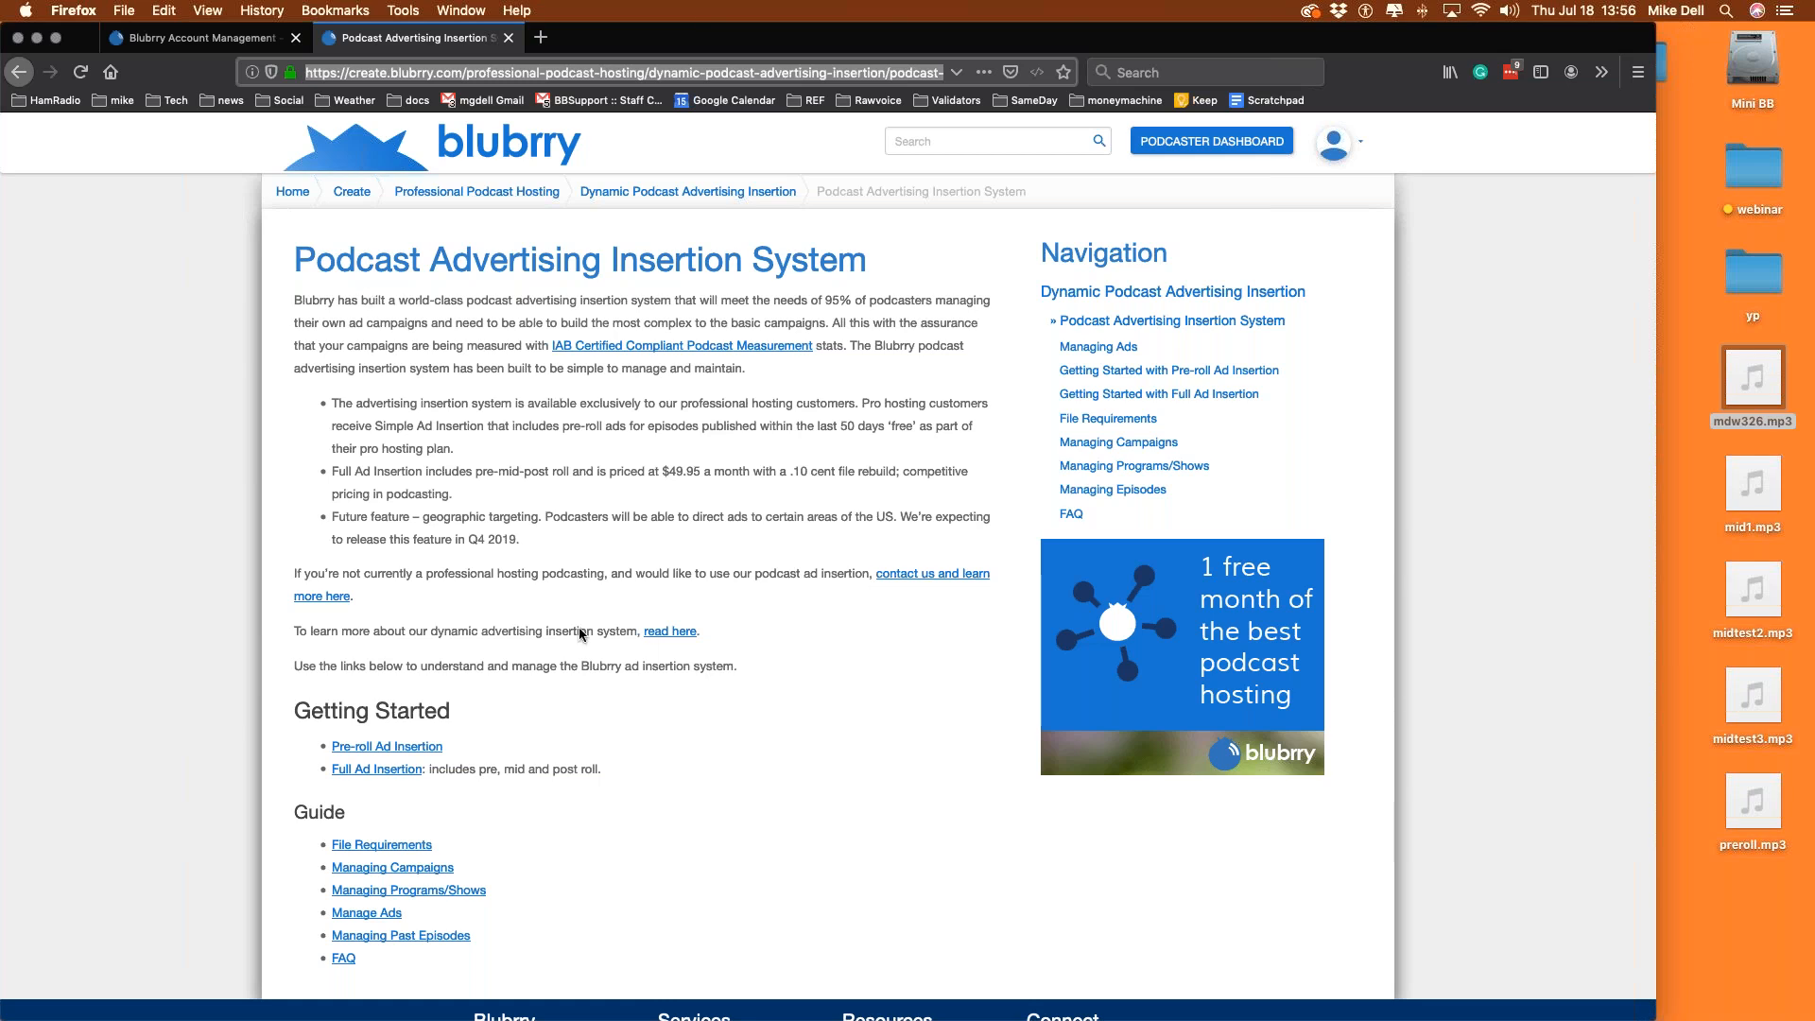
Reopen mdw326.mp3 in Tag Editor Free, examine its tags with a wider Album Artist column and close the window.
{"action": "left_click_drag", "start_coordinate": [1731, 361], "coordinate": [1499, 950]}
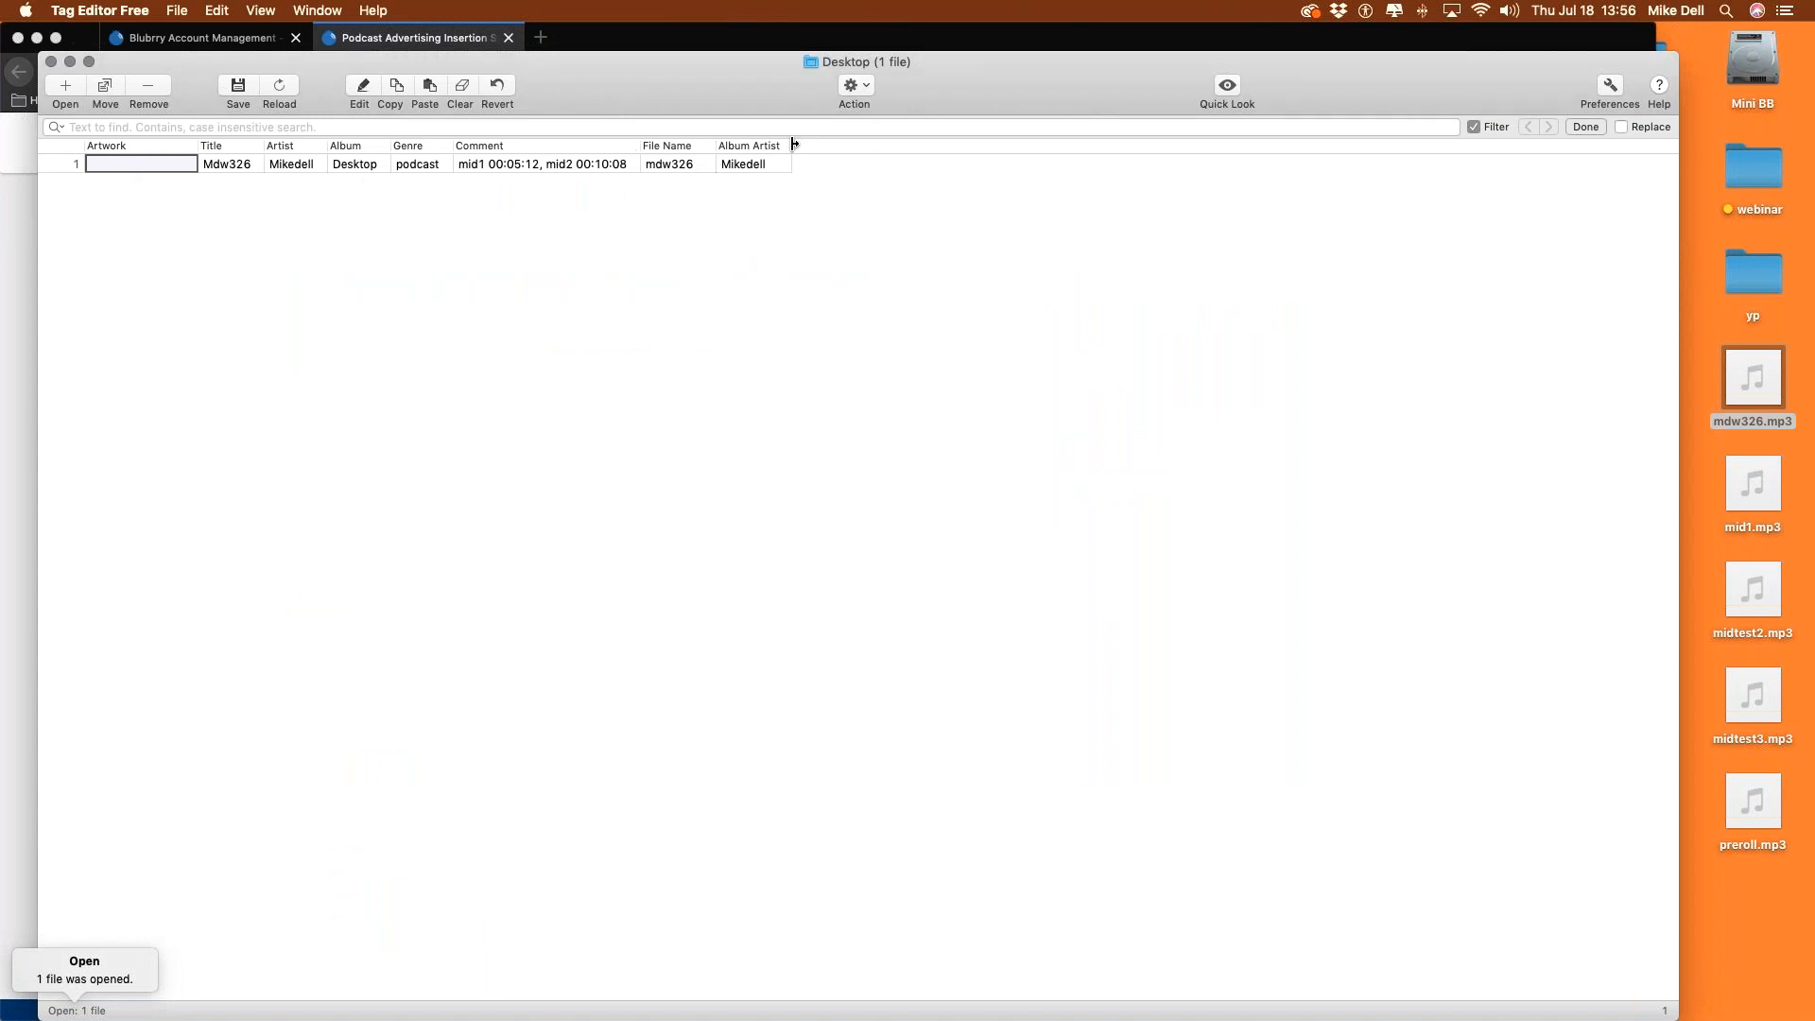
{"action": "left_click_drag", "start_coordinate": [792, 144], "coordinate": [864, 147]}
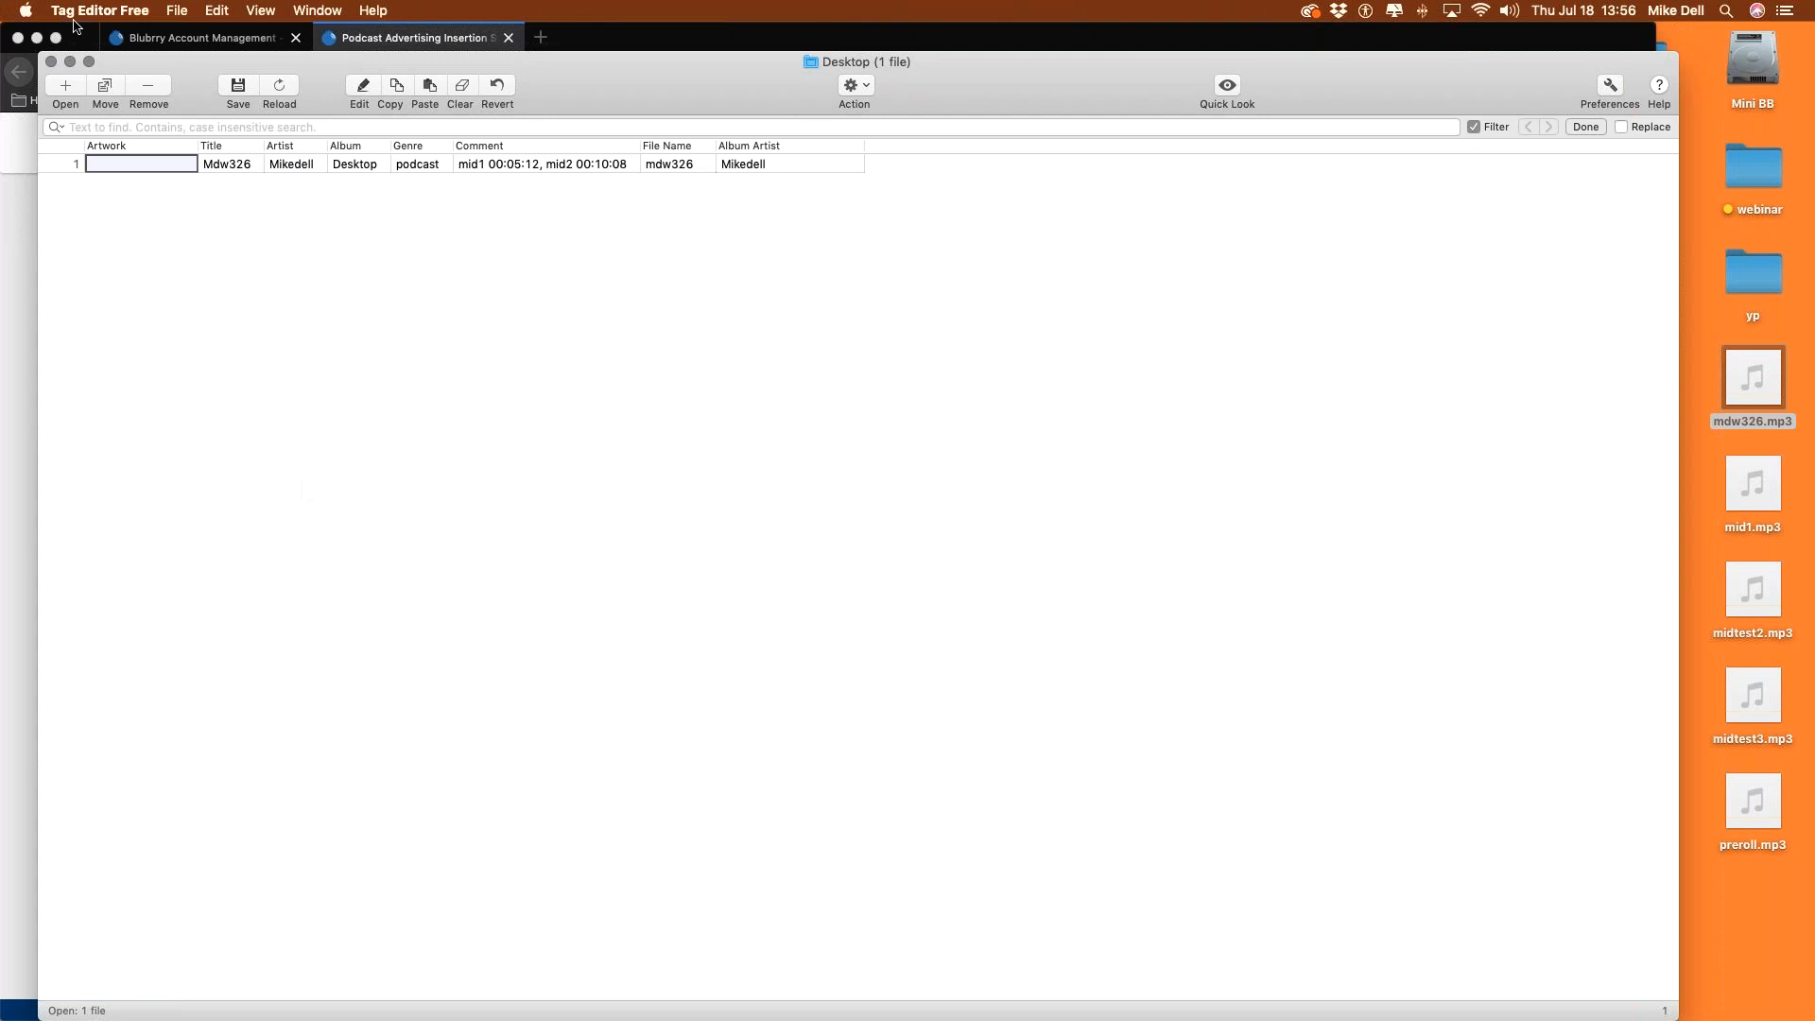
{"action": "left_click", "coordinate": [51, 62]}
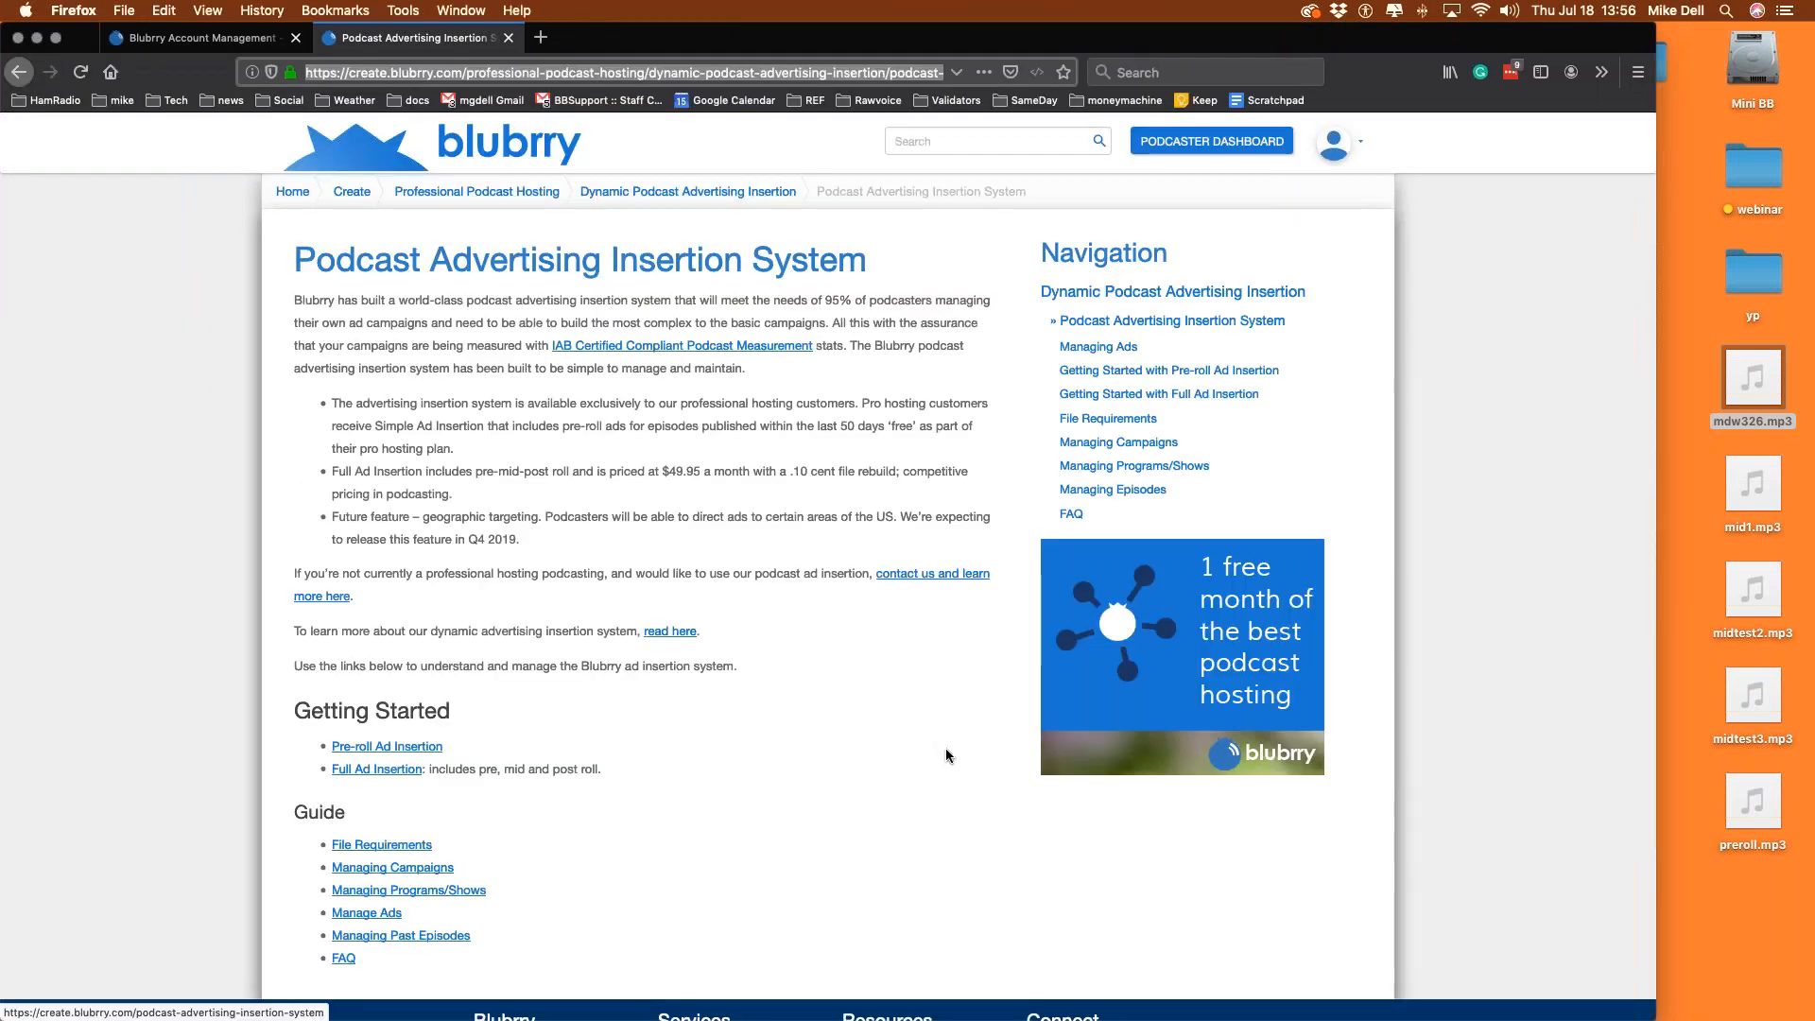
{"action": "key", "text": "ctrl+Left"}
{"action": "key", "text": "ctrl+Right"}
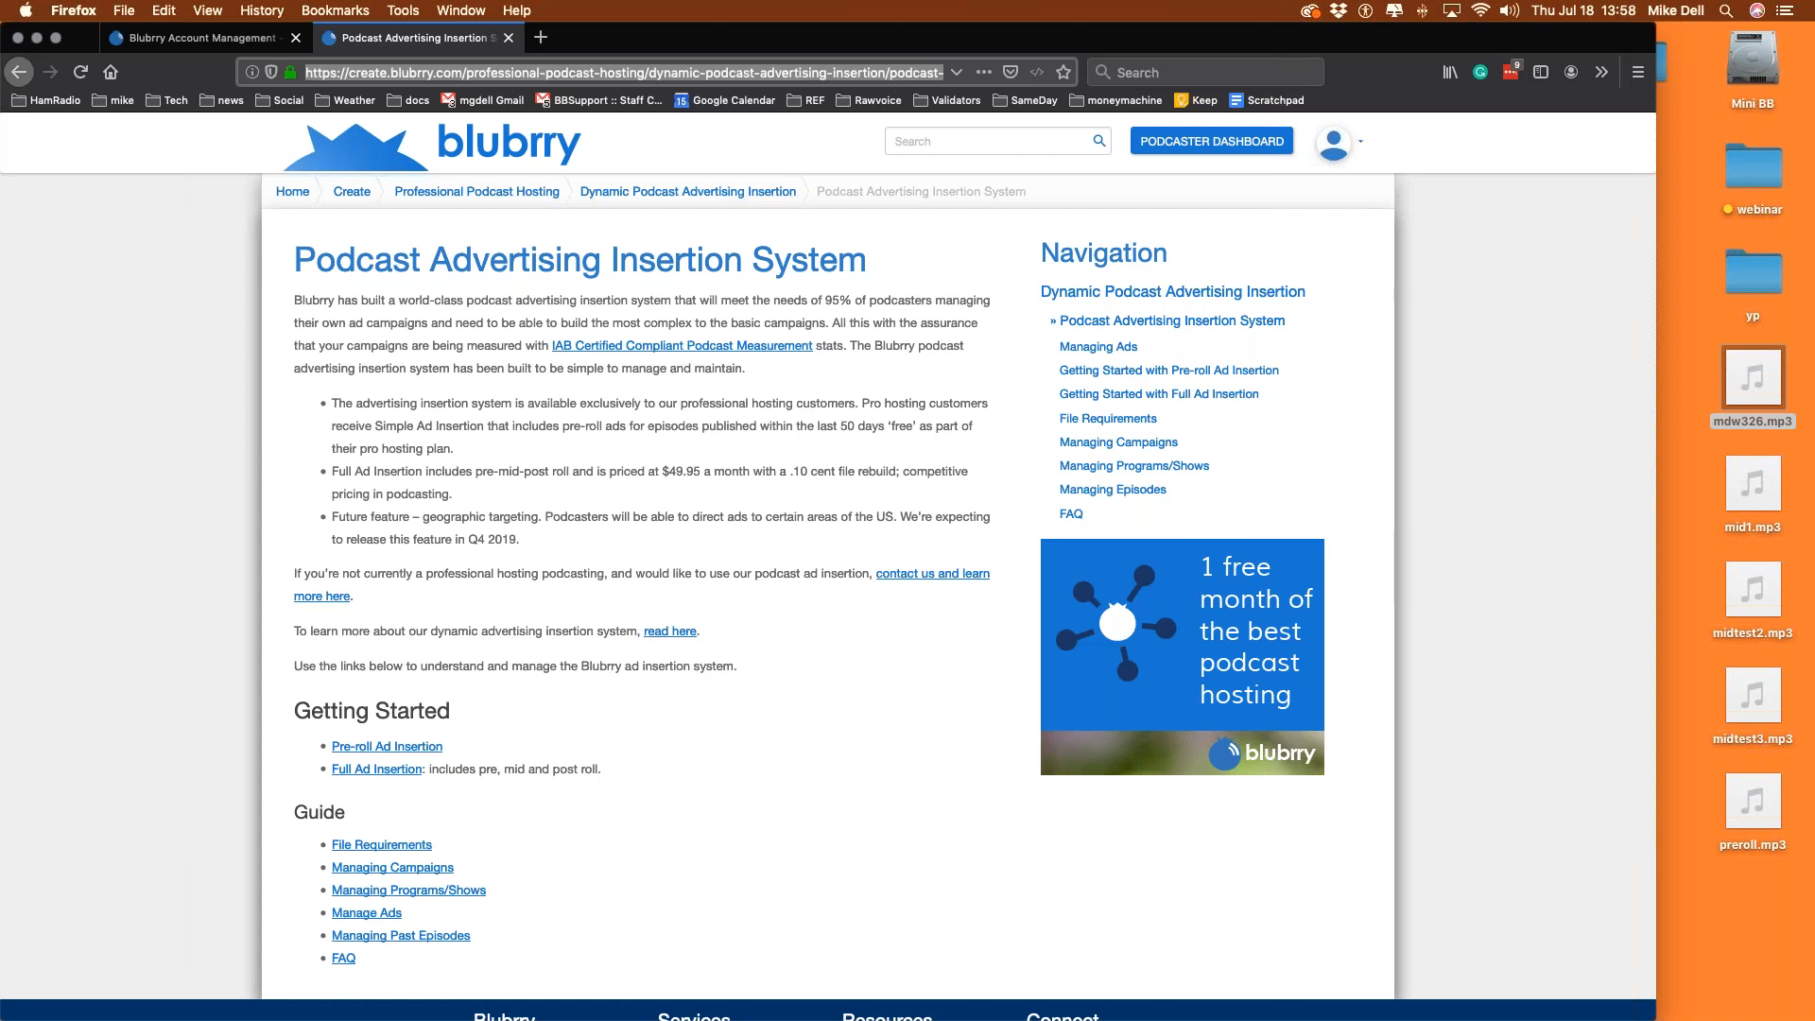
{"action": "key", "text": "super+Tab"}
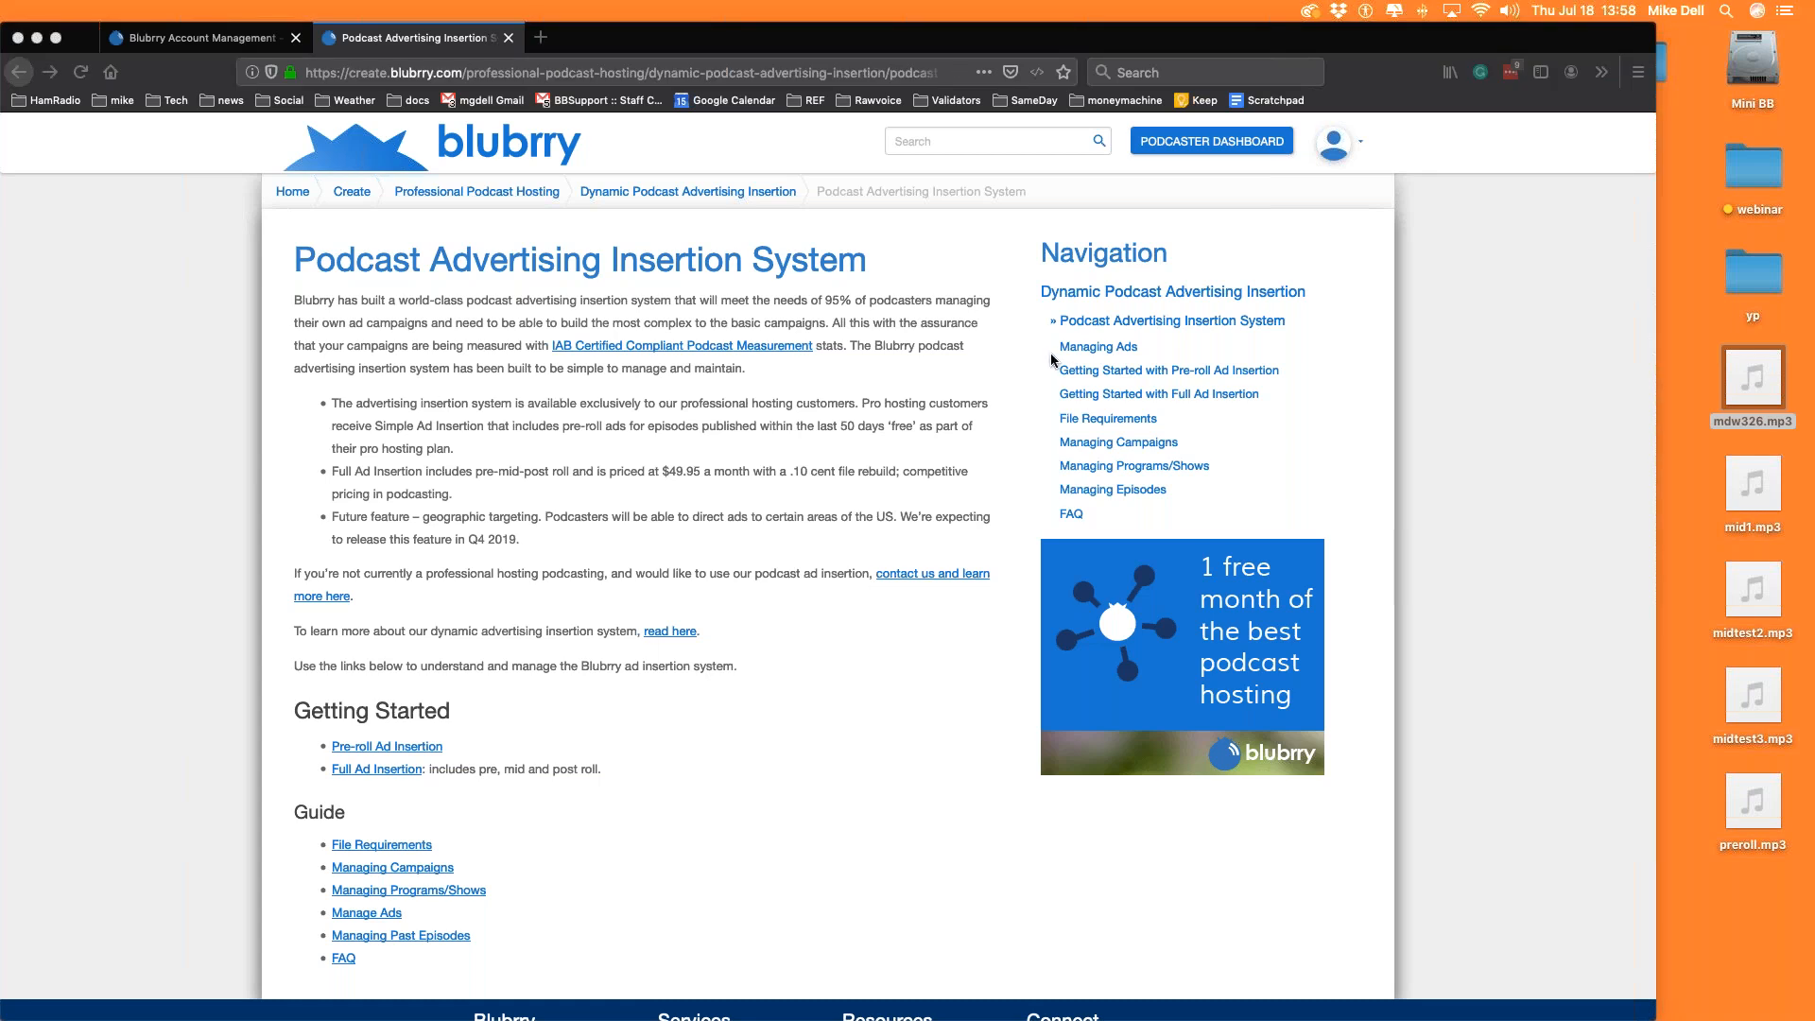